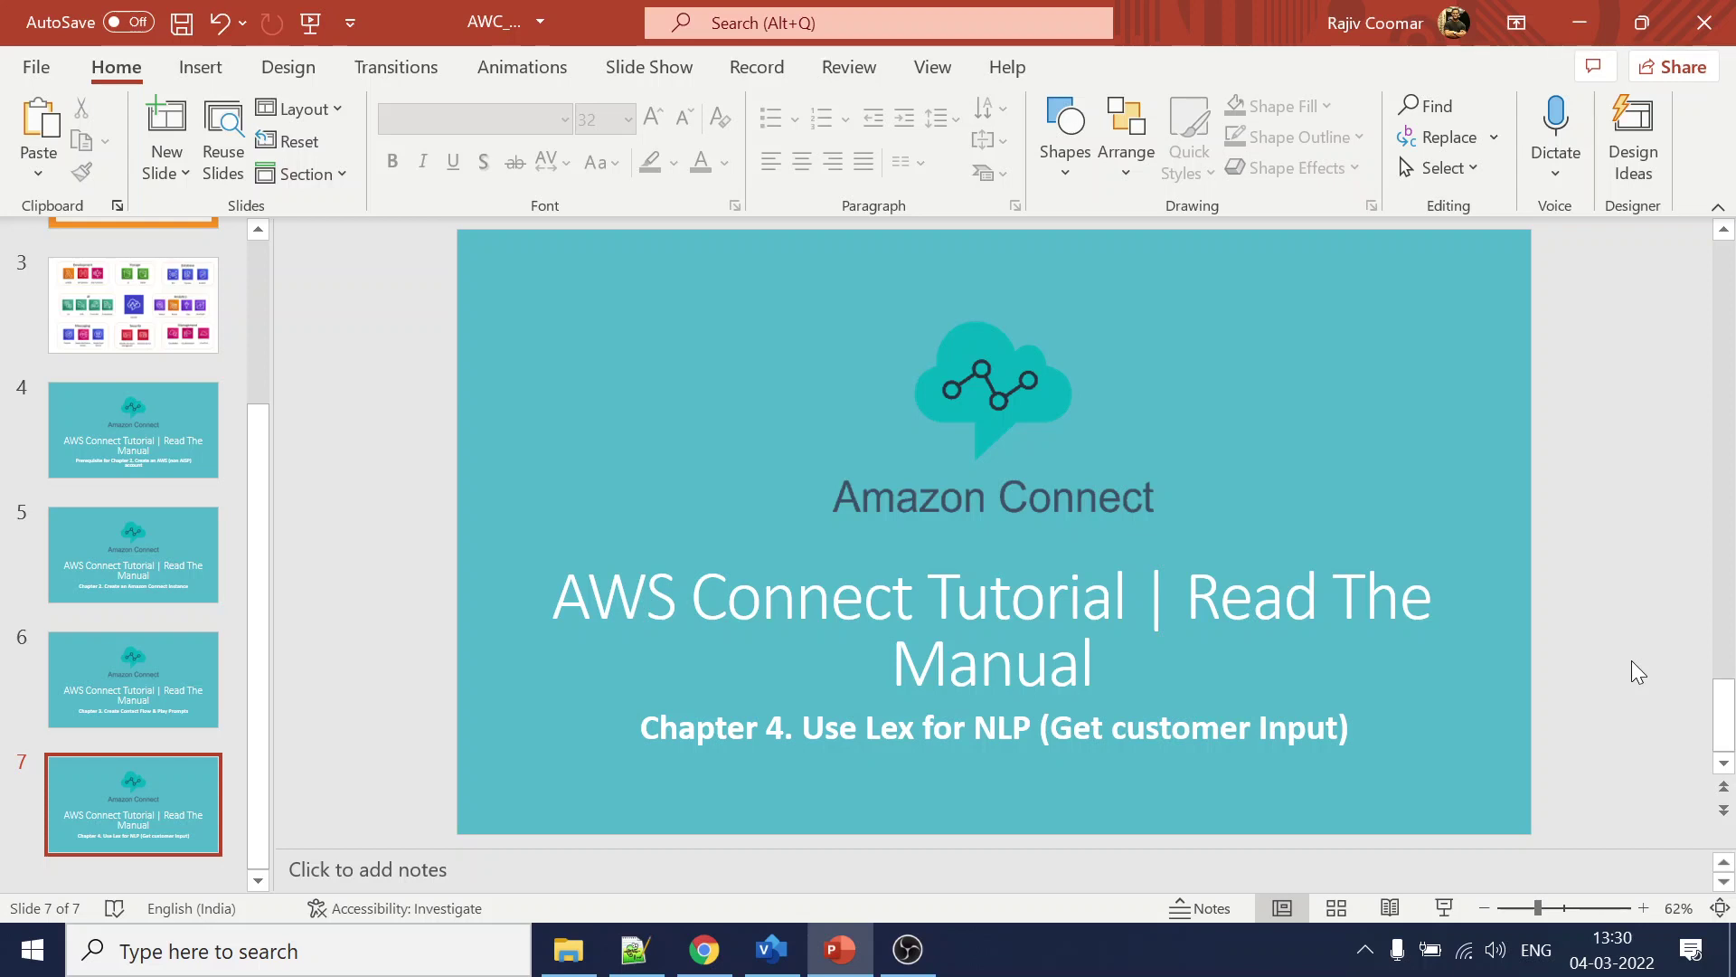
- Switch to the Visio call flow and copy the text "How I can assist you?" from its box in the diagram
click(705, 949)
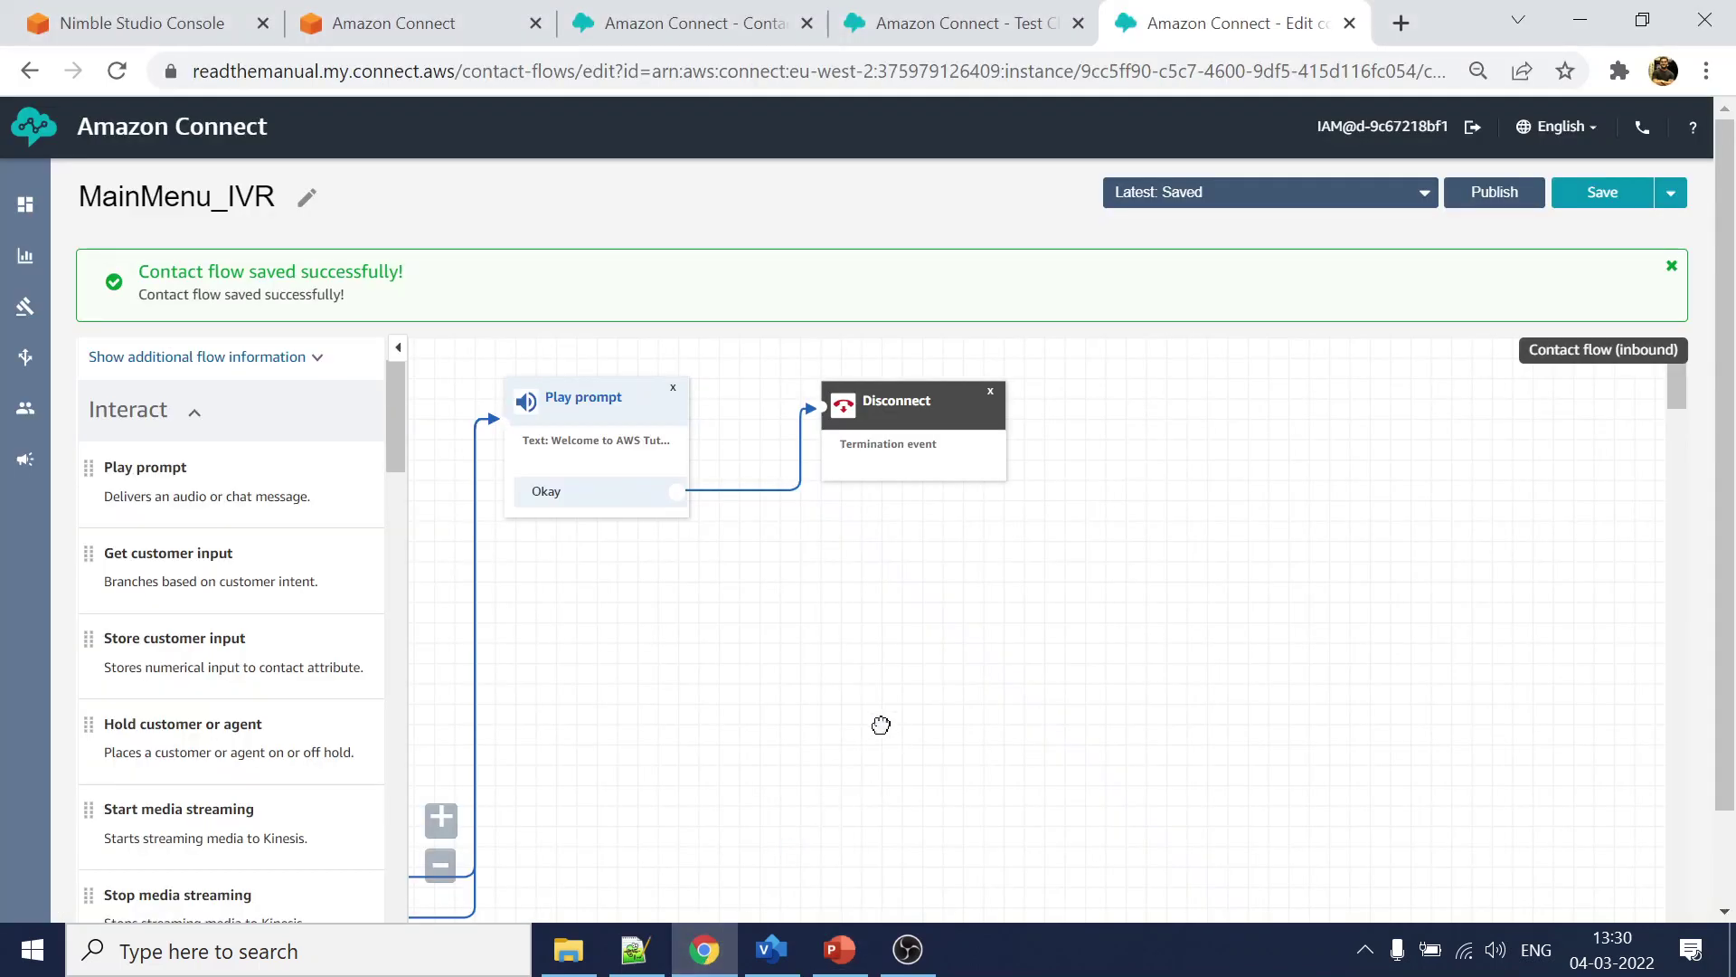
click(769, 949)
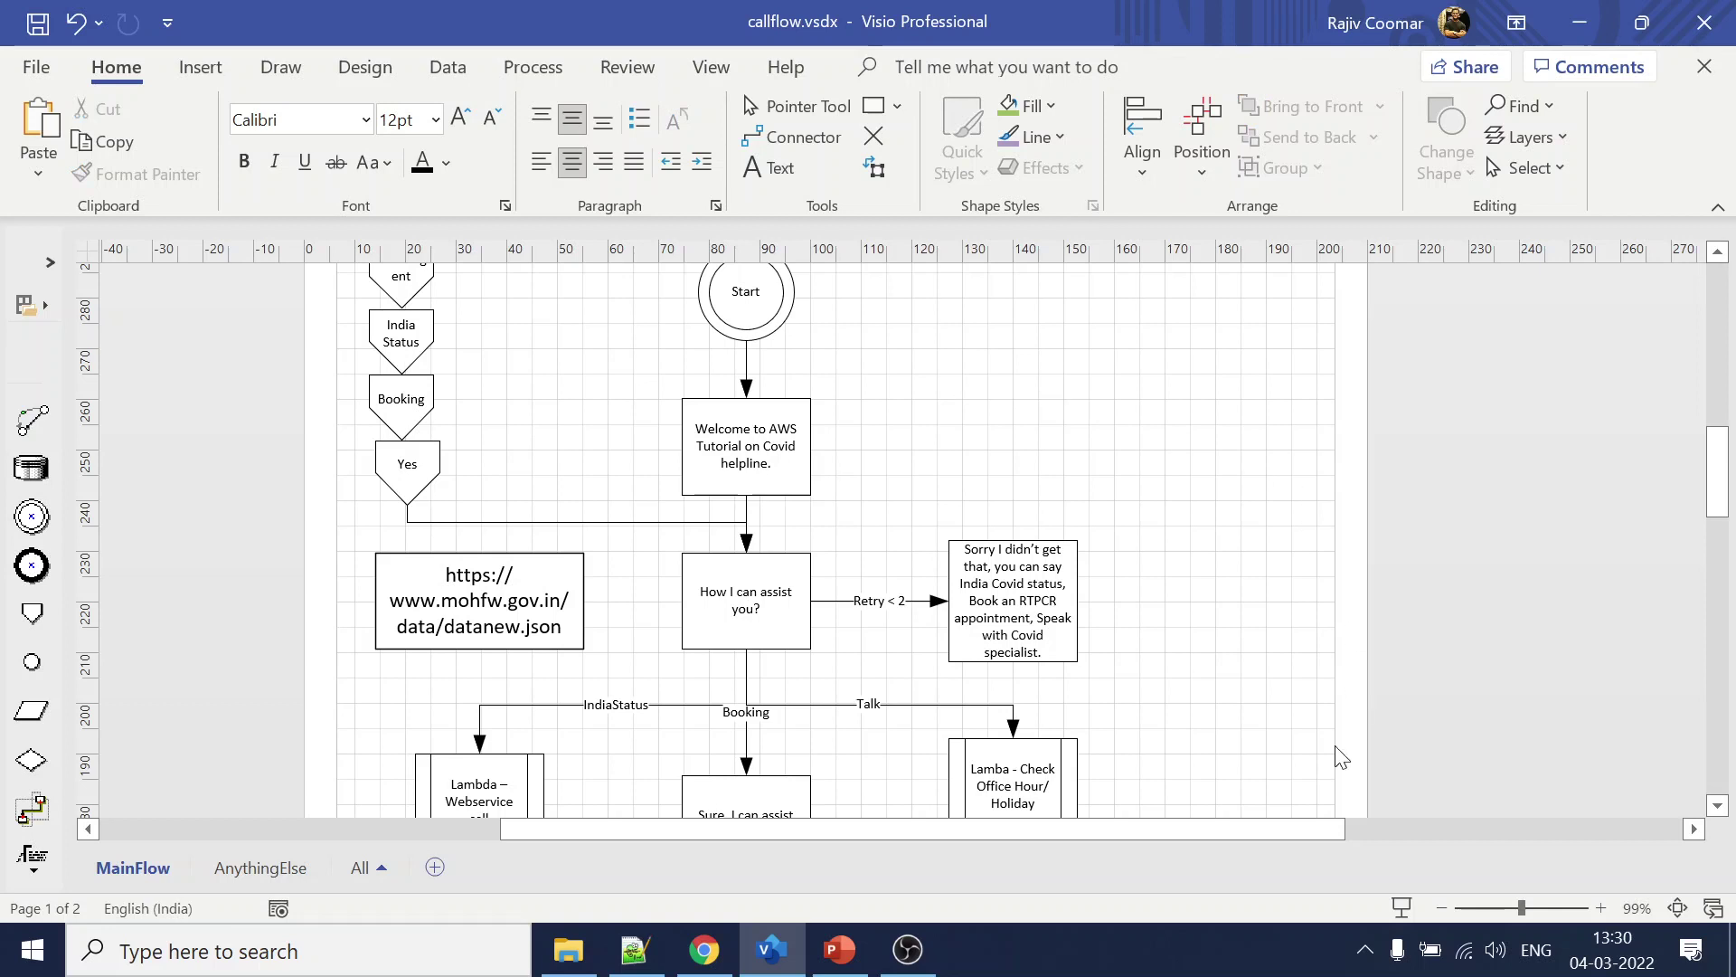
drag(1188, 837, 1153, 828)
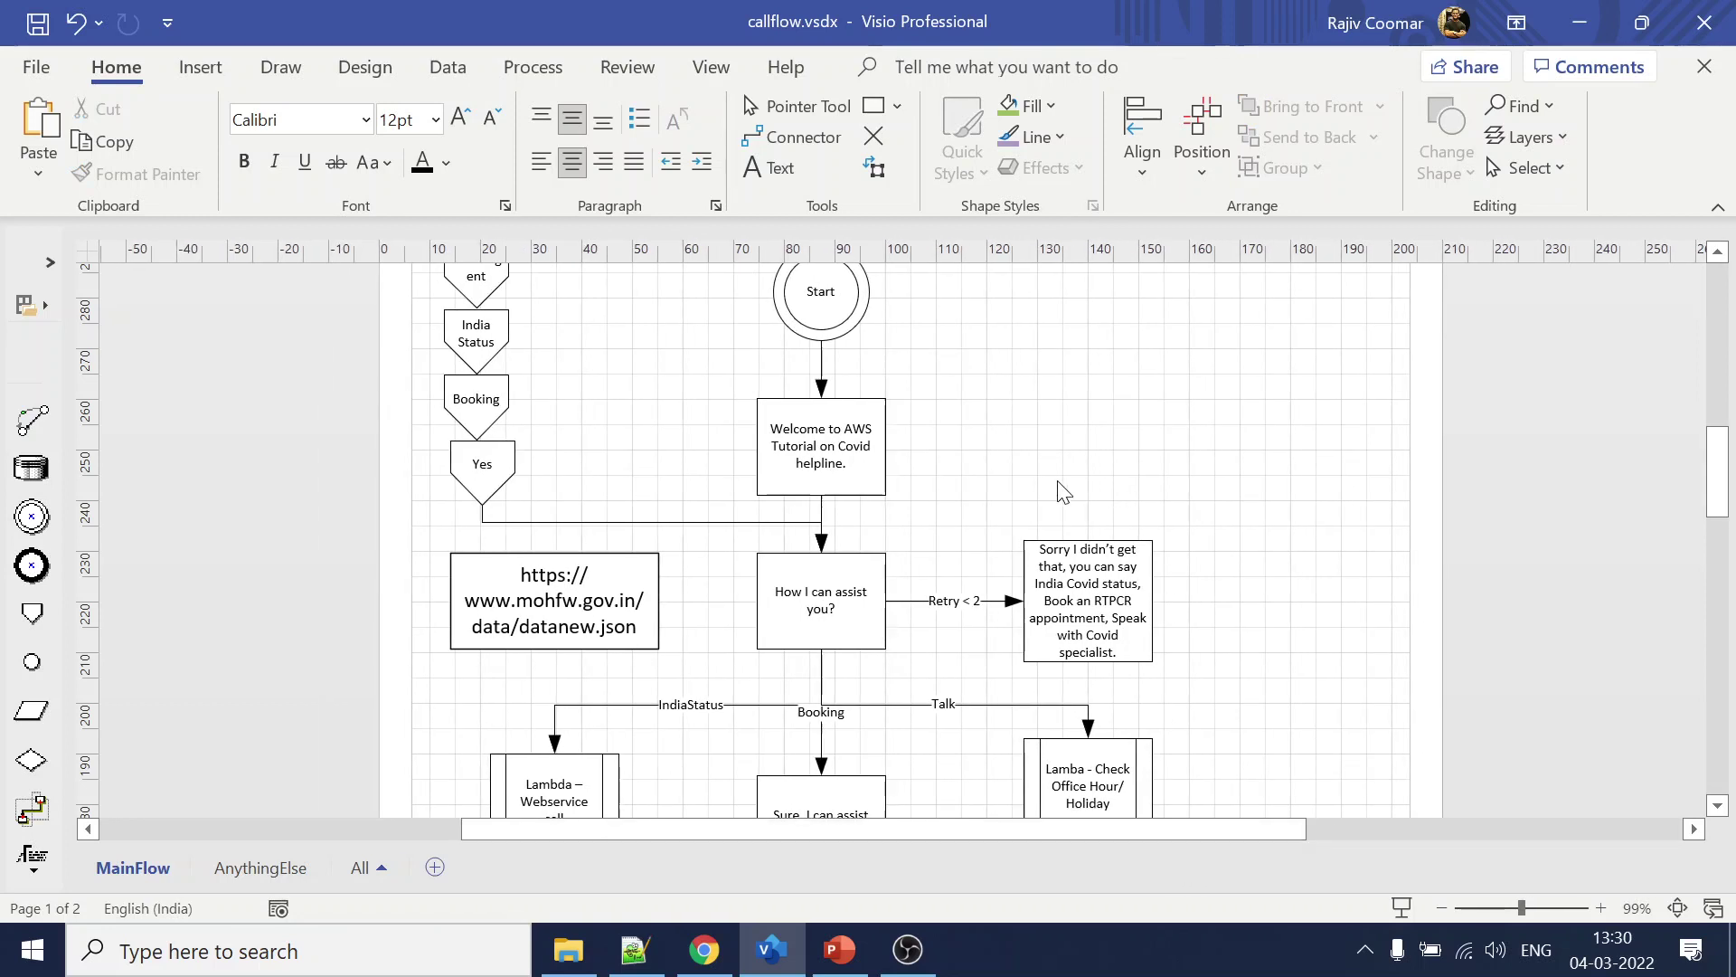
double_click(828, 597)
key(ctrl+c)
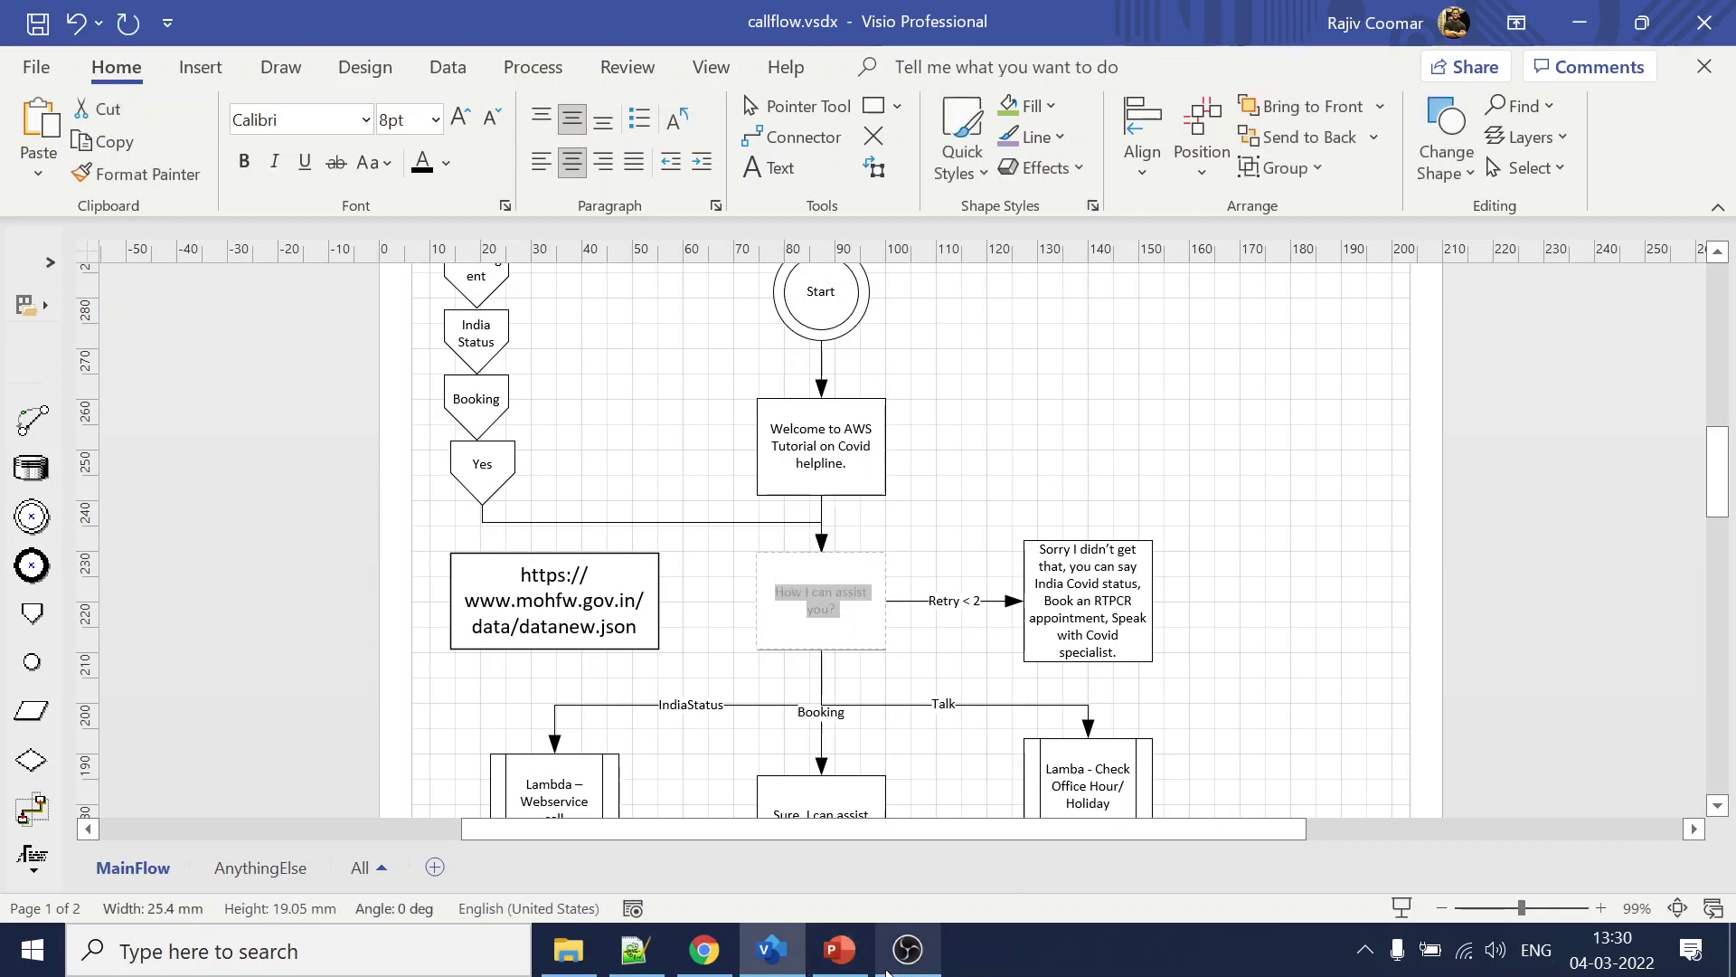
- In Chrome's MainMenu_IVR contact flow, place a Get customer input block between Play prompt and Disconnect, and connect Play prompt's Okay output to it
click(710, 952)
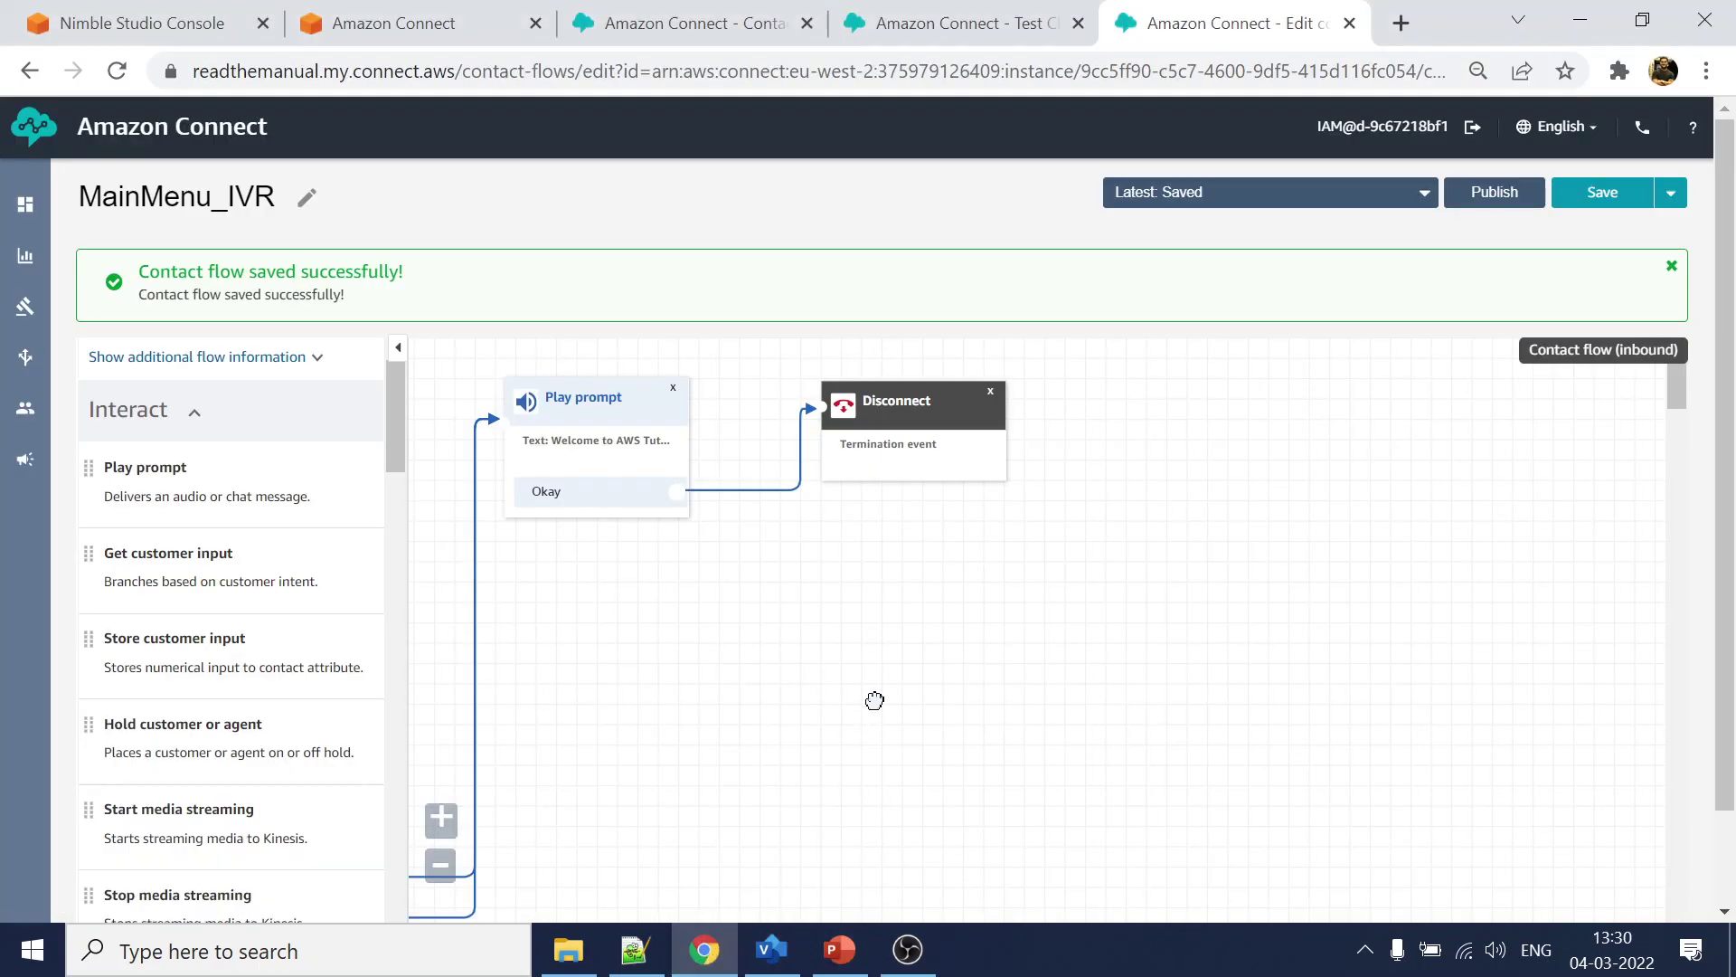
drag(842, 718, 1177, 672)
drag(1300, 388, 1516, 384)
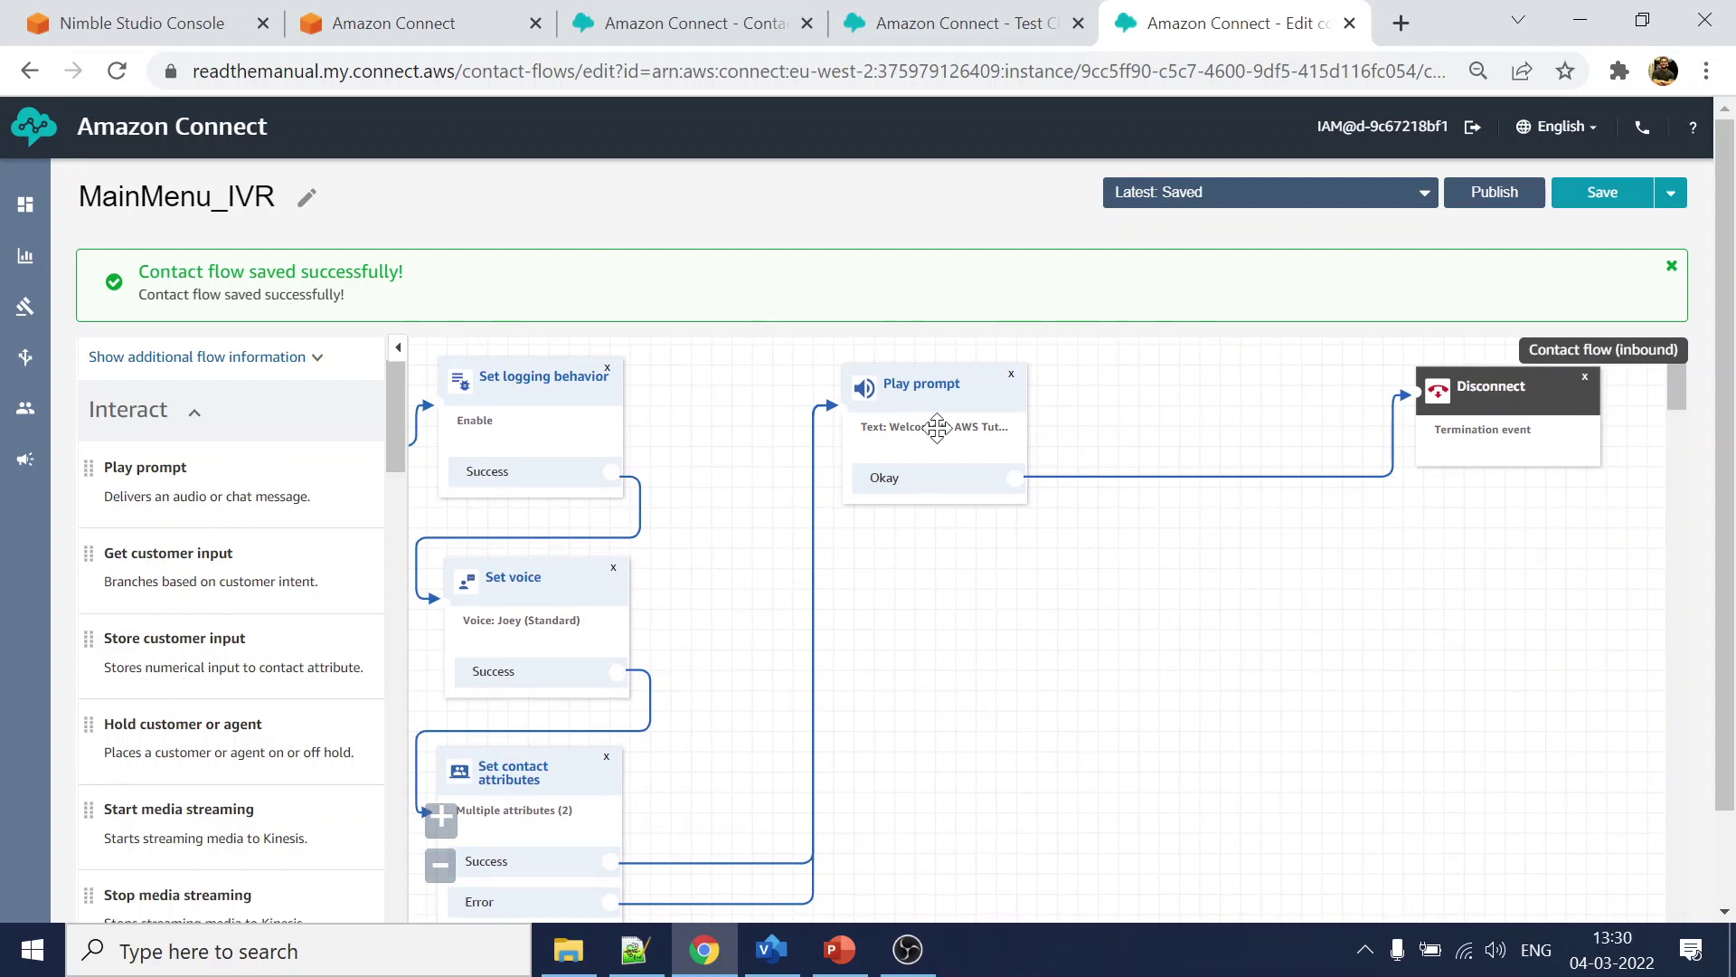
drag(153, 571, 1154, 380)
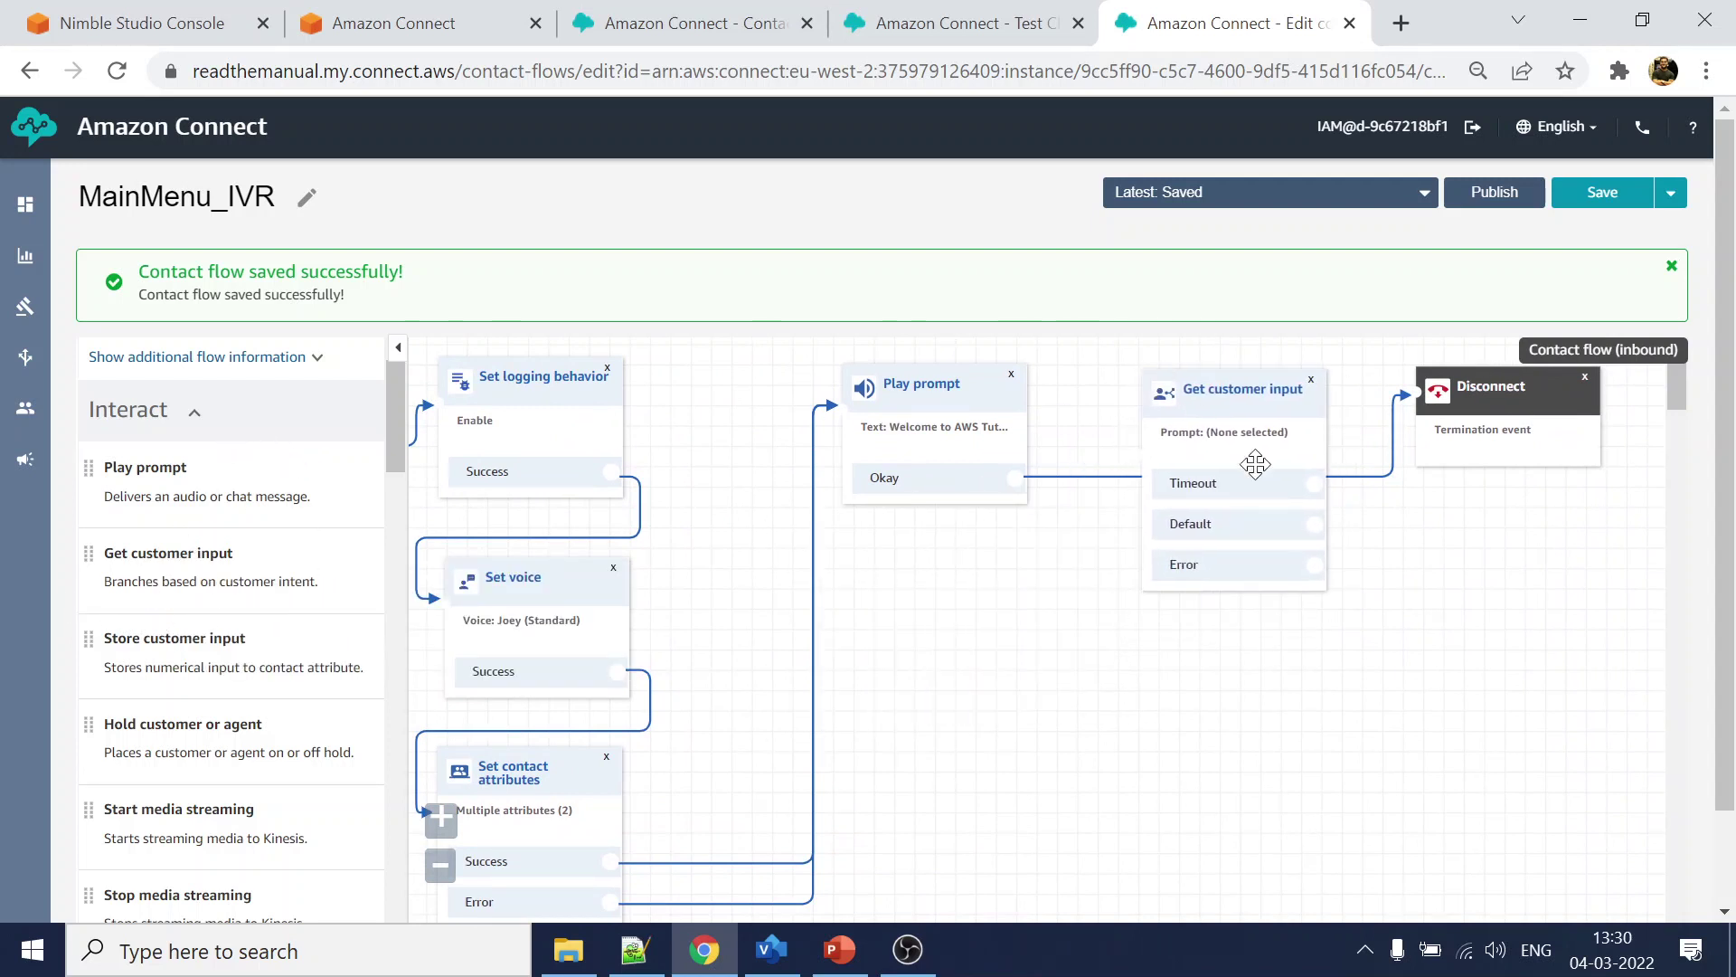
drag(1400, 396, 1159, 405)
- Set the Get customer input block to text-to-speech with the copied text "How I can assist you?"
click(1205, 394)
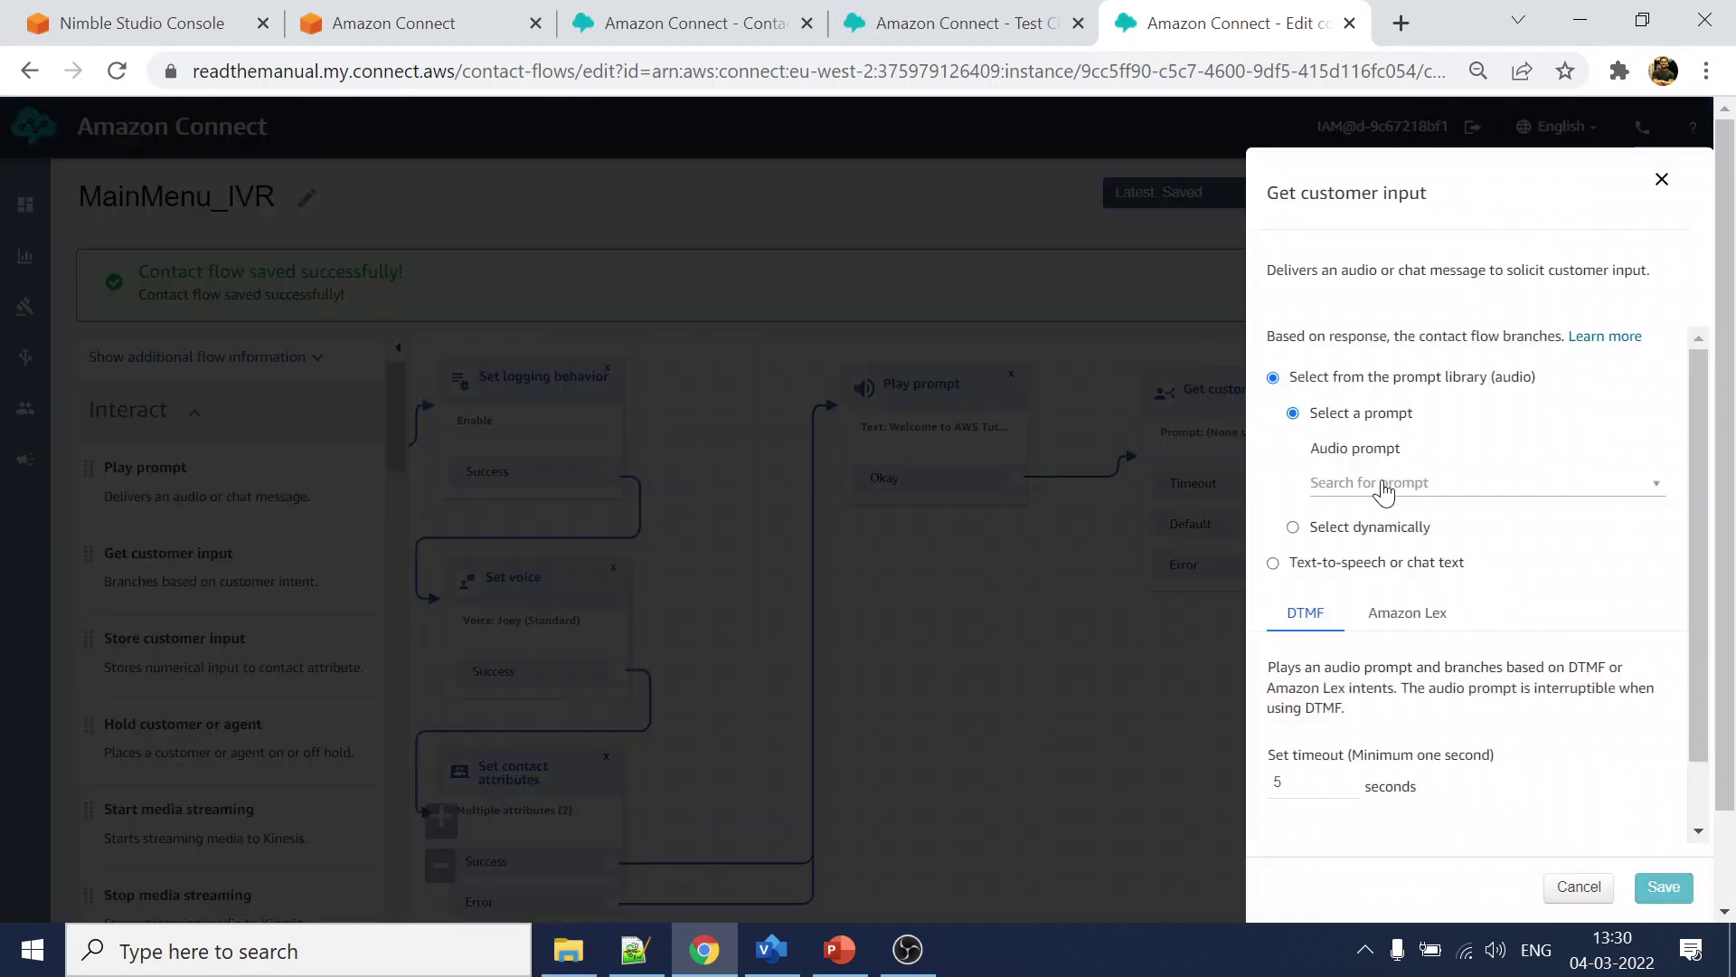
click(1347, 564)
click(1347, 511)
key(ctrl+v)
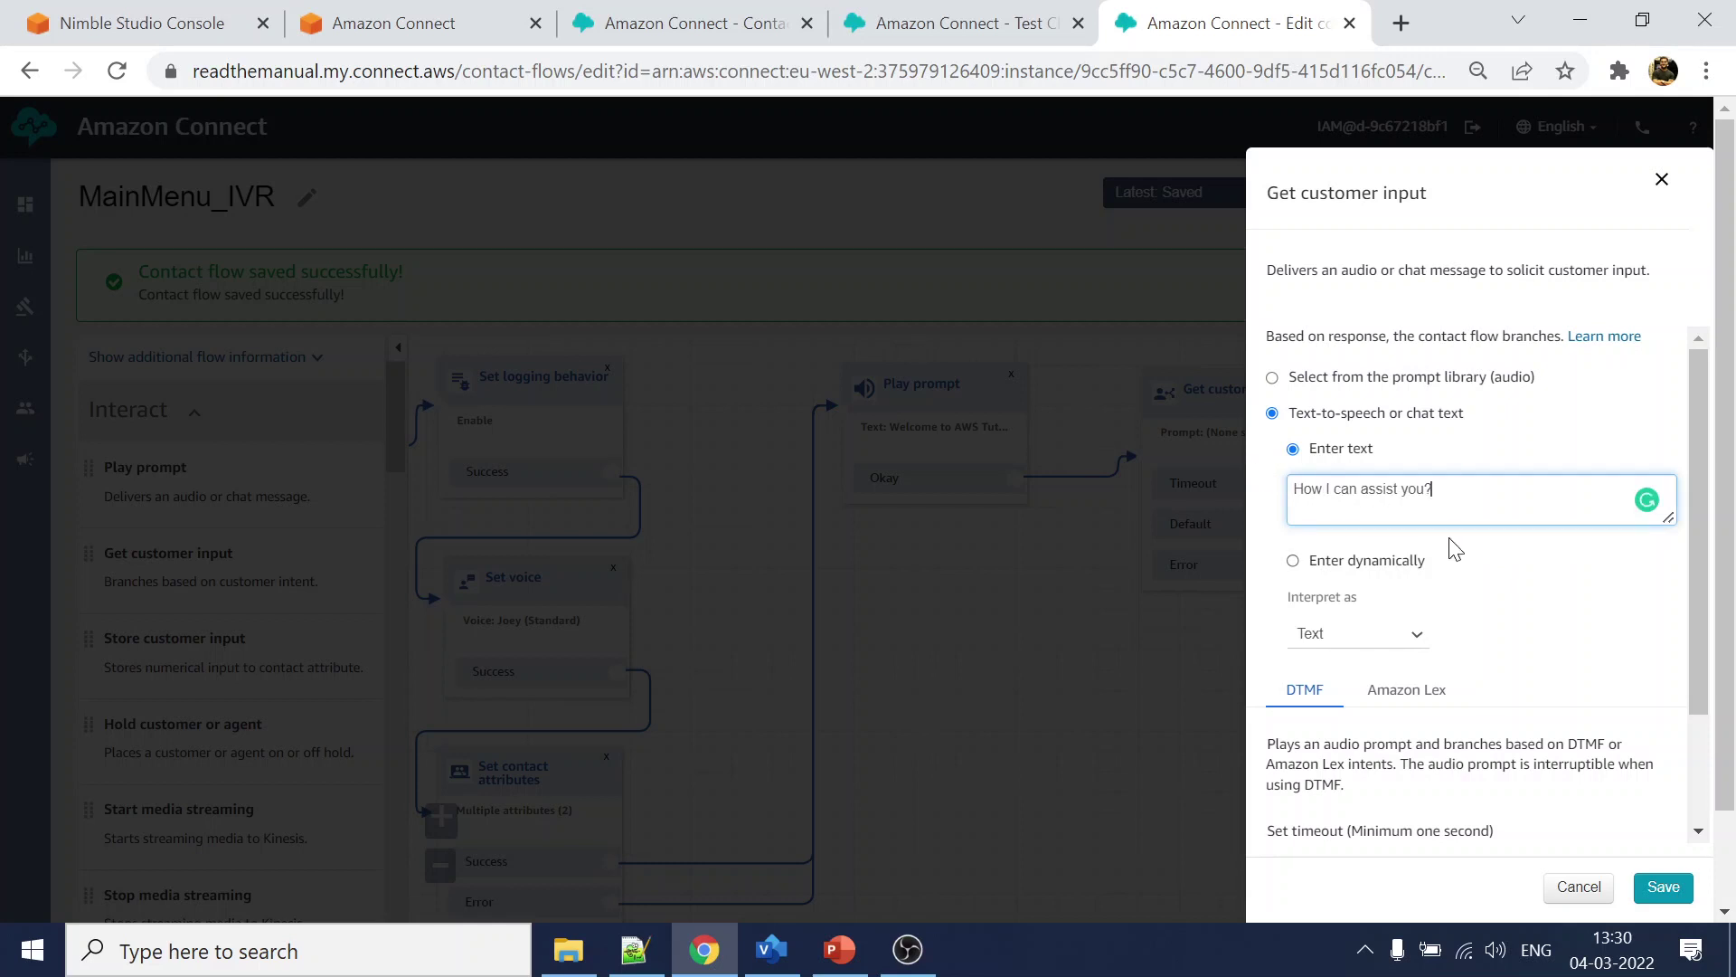
- Switch the block's input handling to Amazon Lex and check which existing Lex bots can be selected
click(1431, 690)
scroll(1621, 620, down, 4)
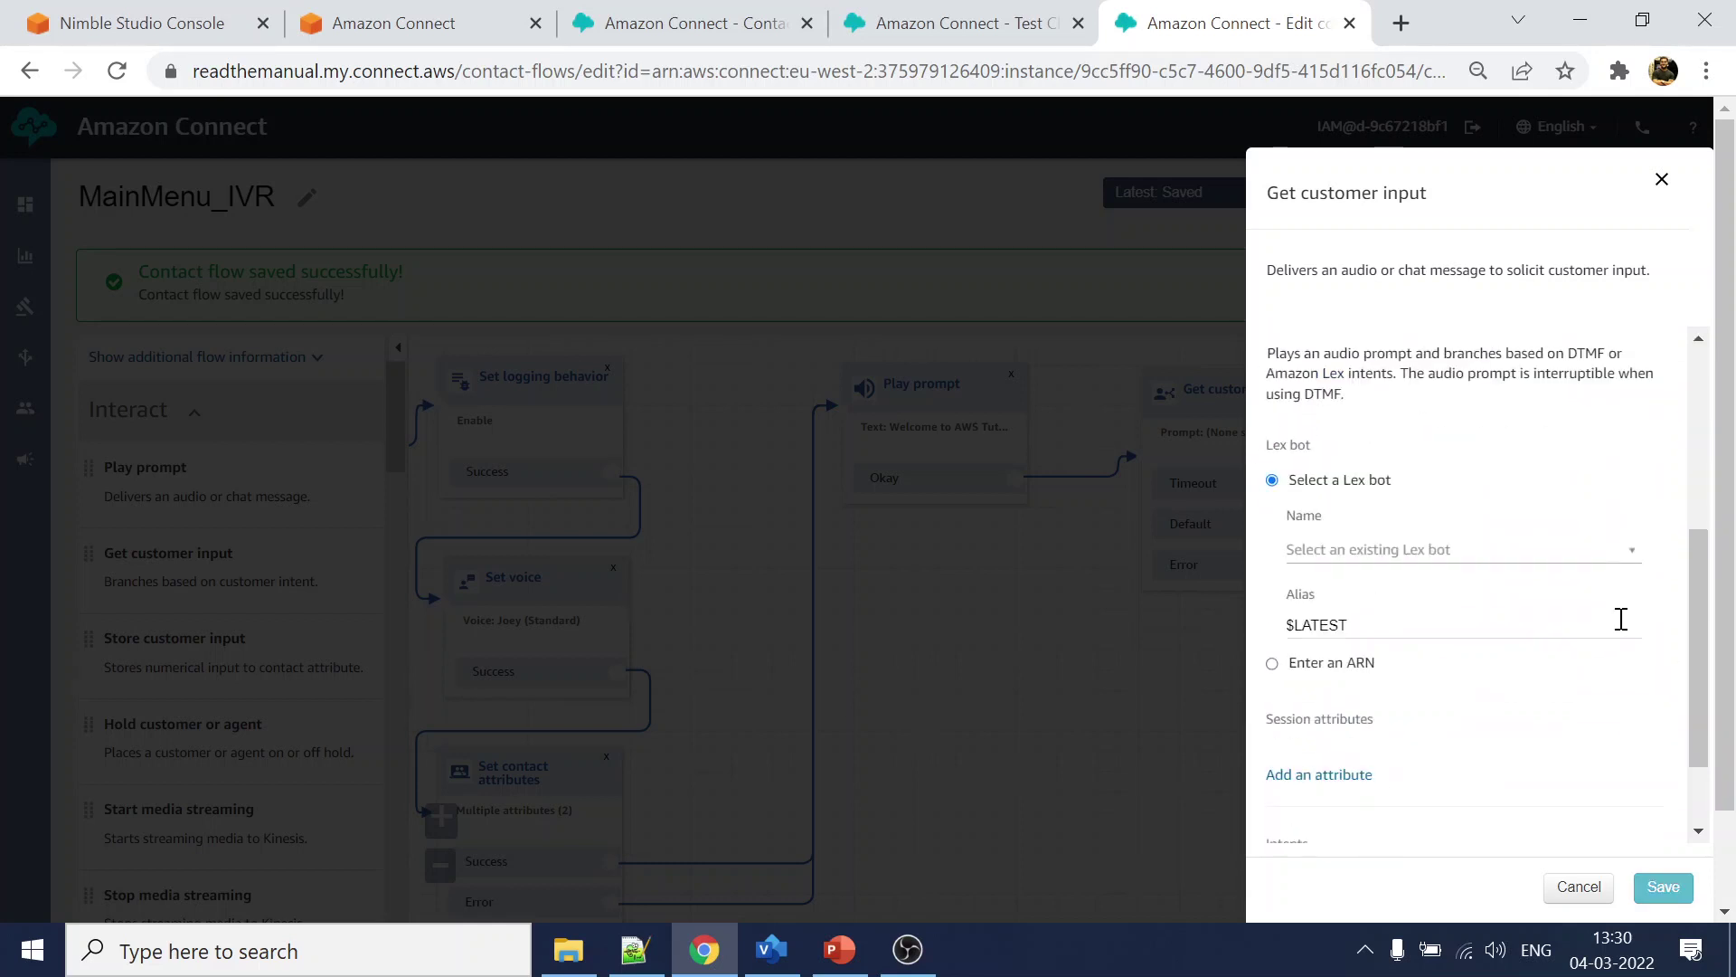
click(1499, 540)
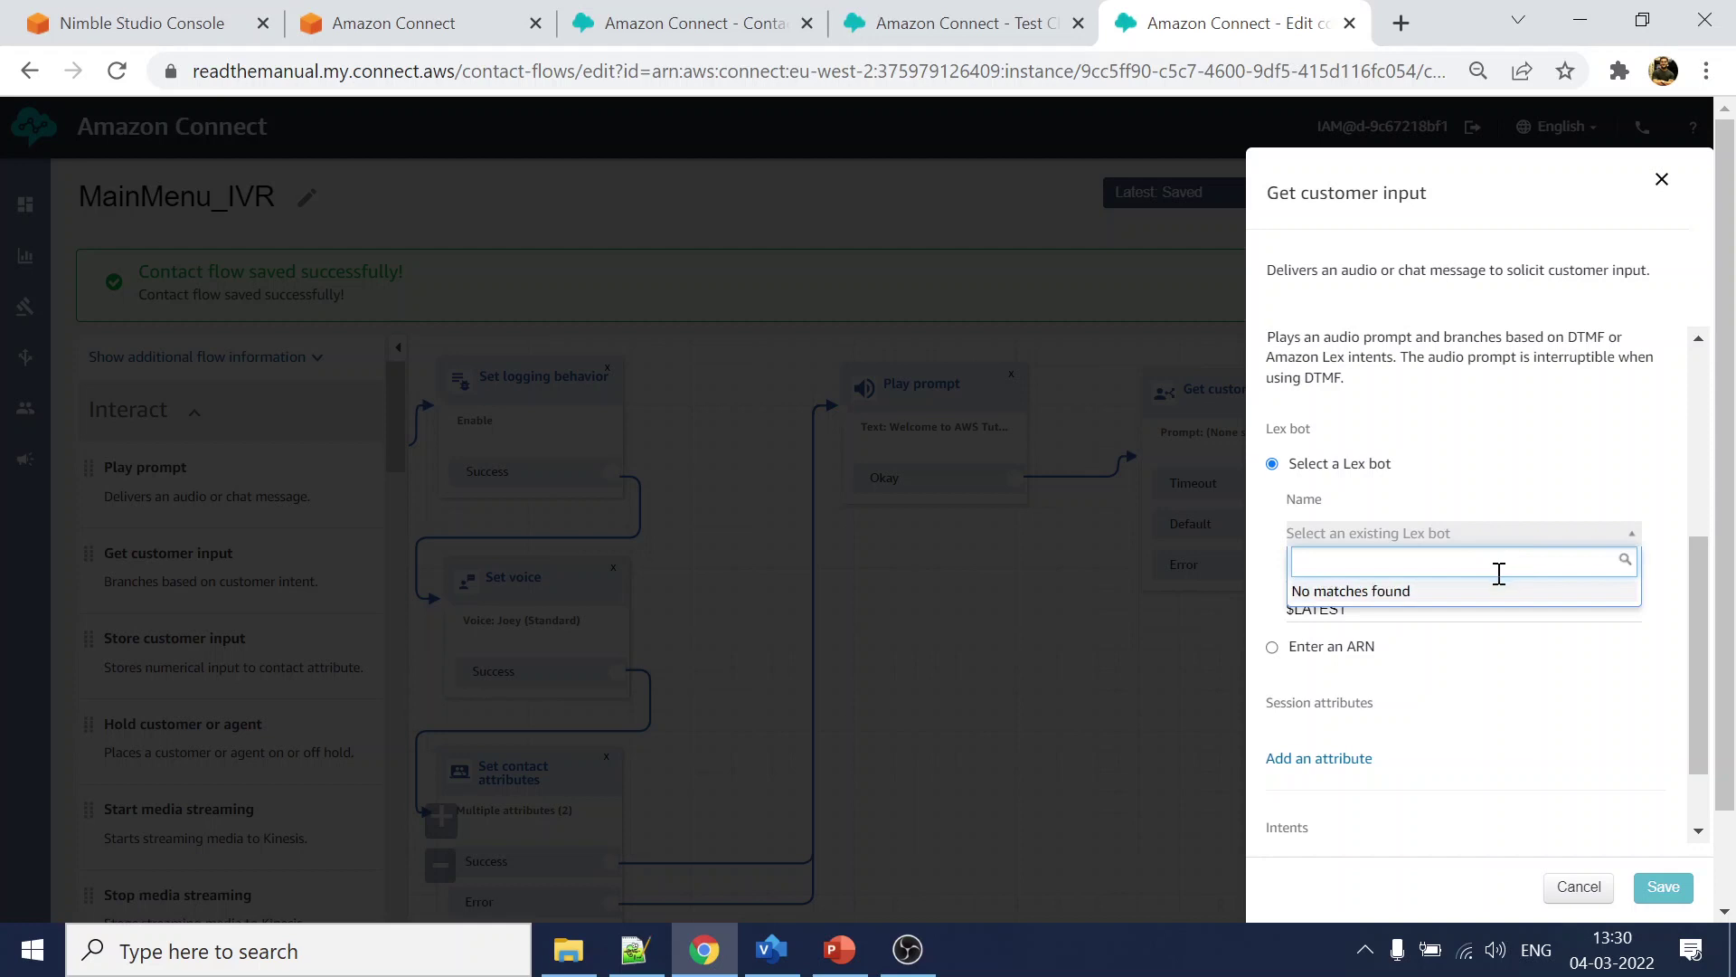
- Find Amazon Lex in the AWS console and open its bot list in the V1 console
click(161, 32)
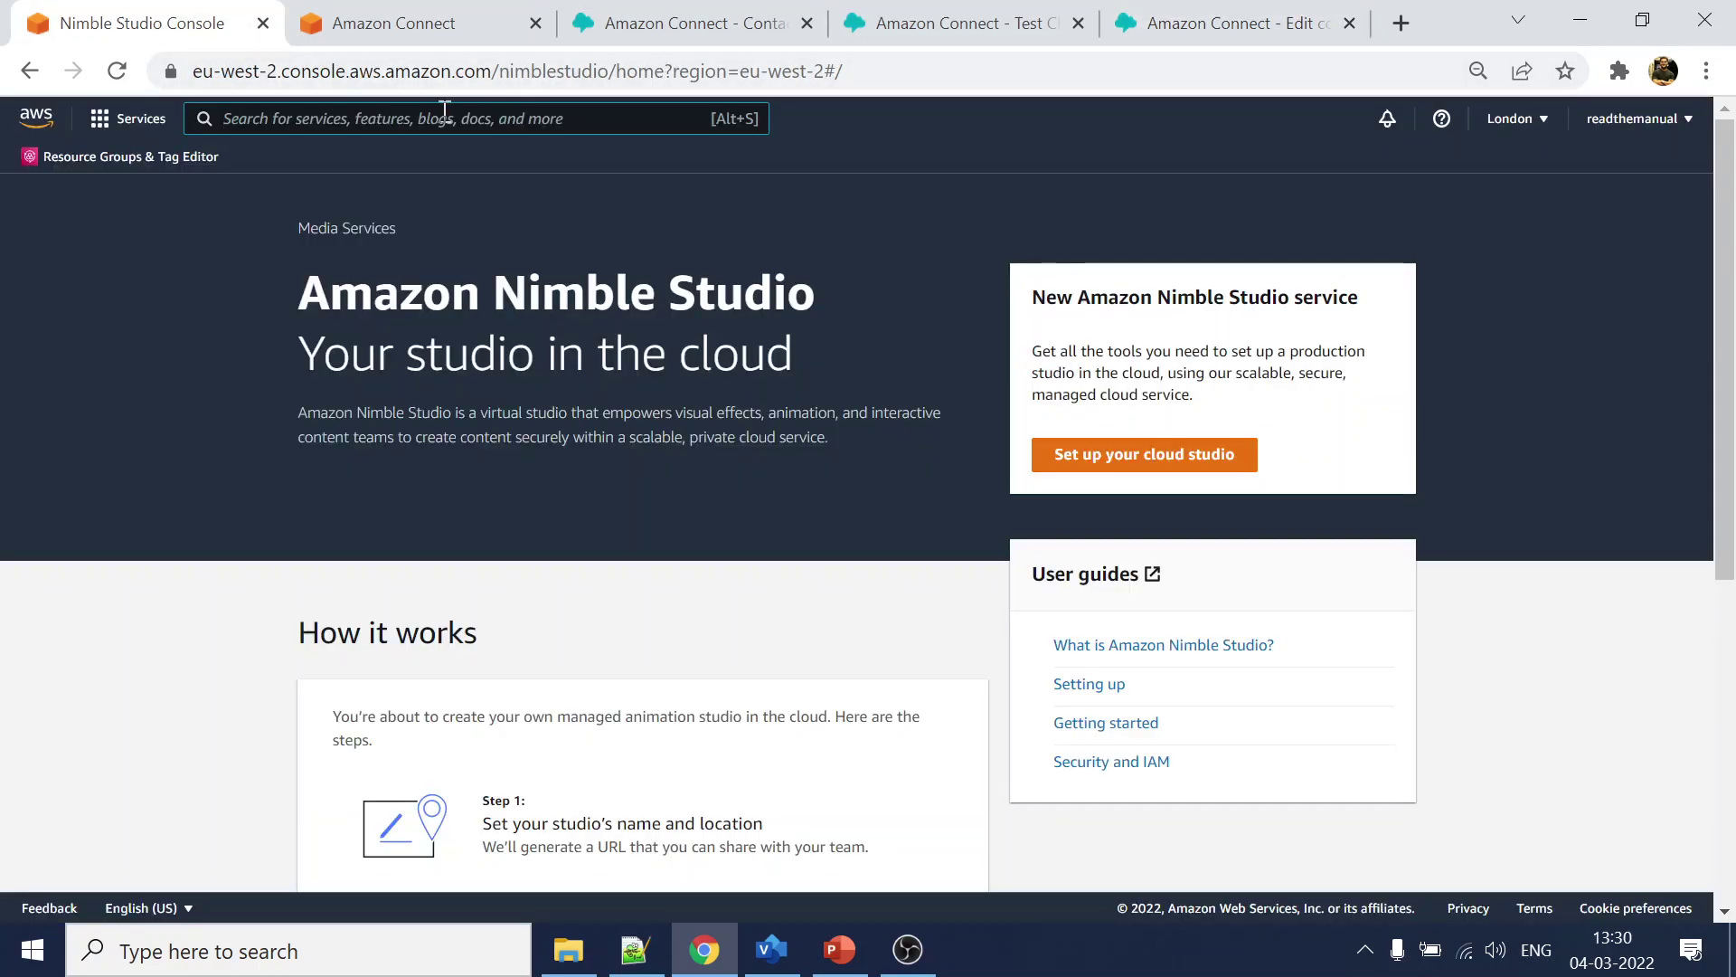
text(lex)
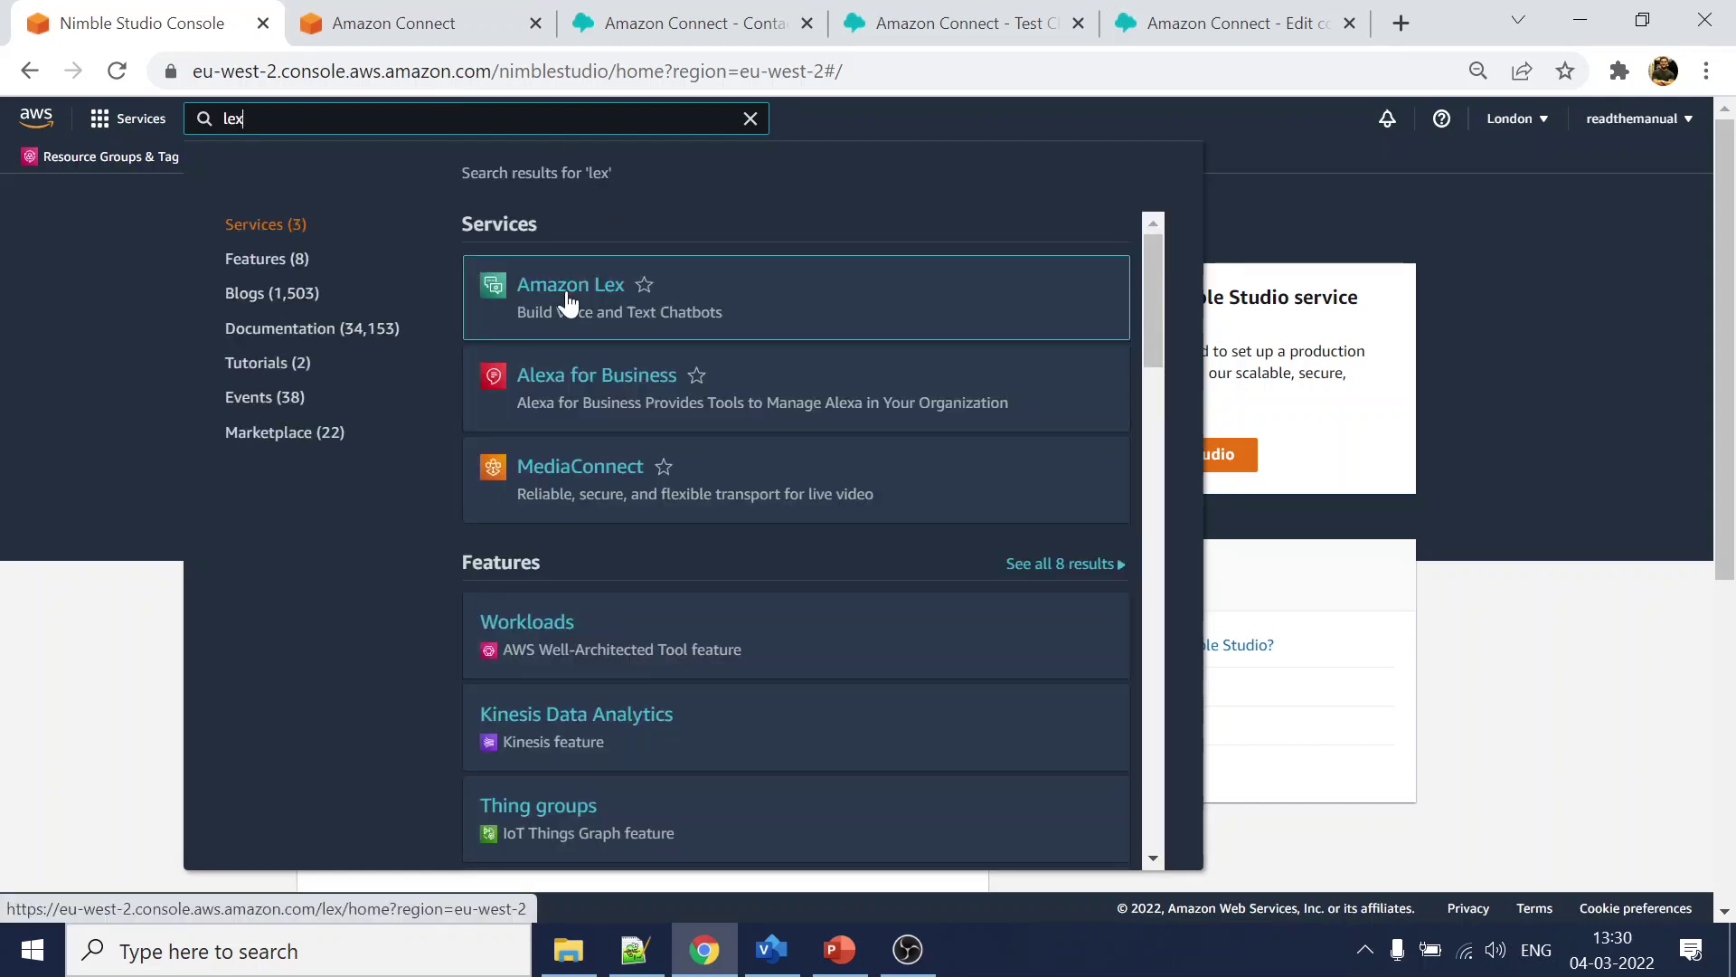
click(568, 308)
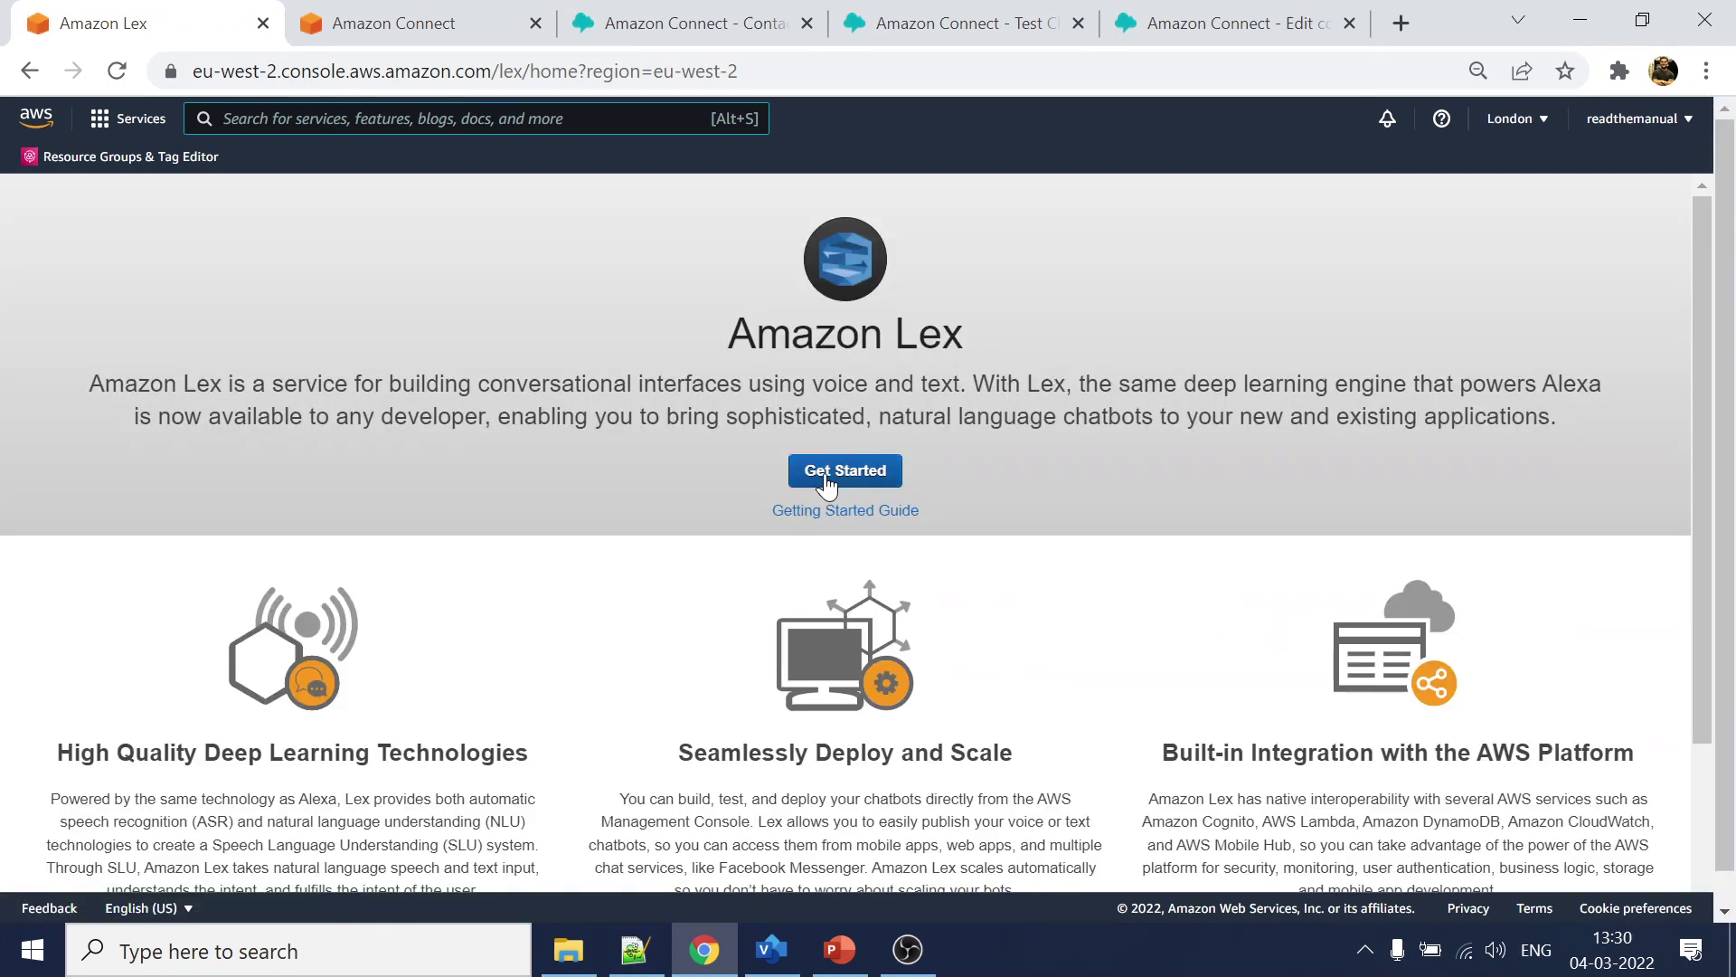
click(823, 472)
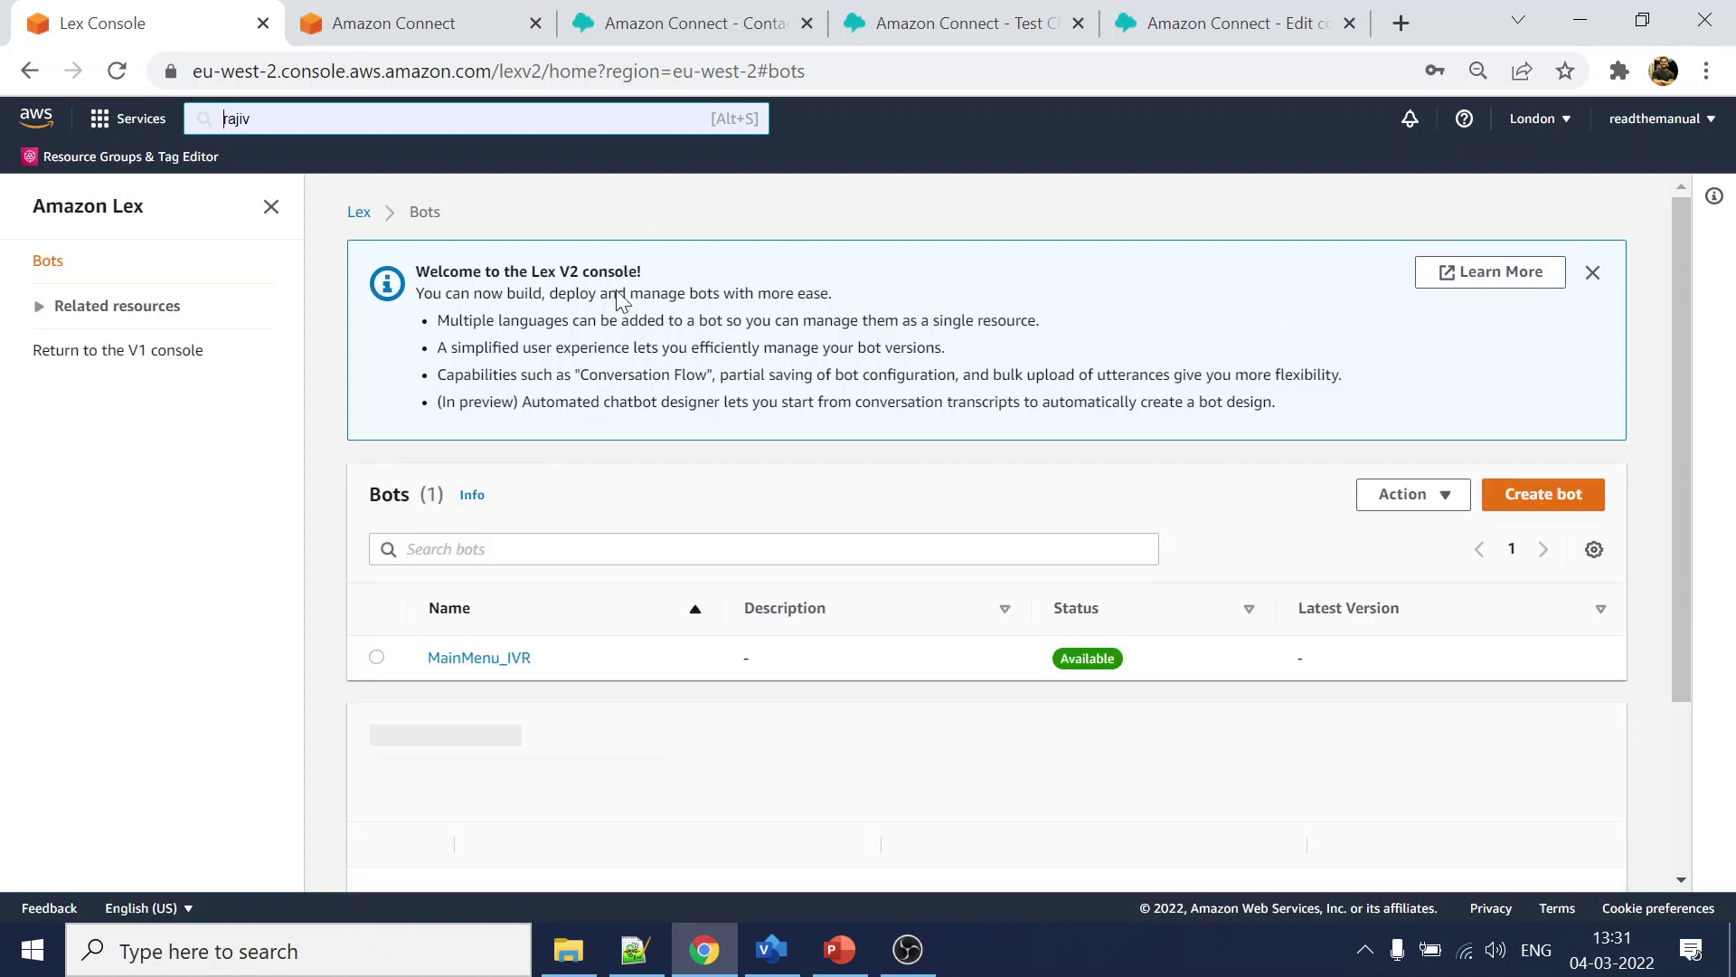
click(84, 353)
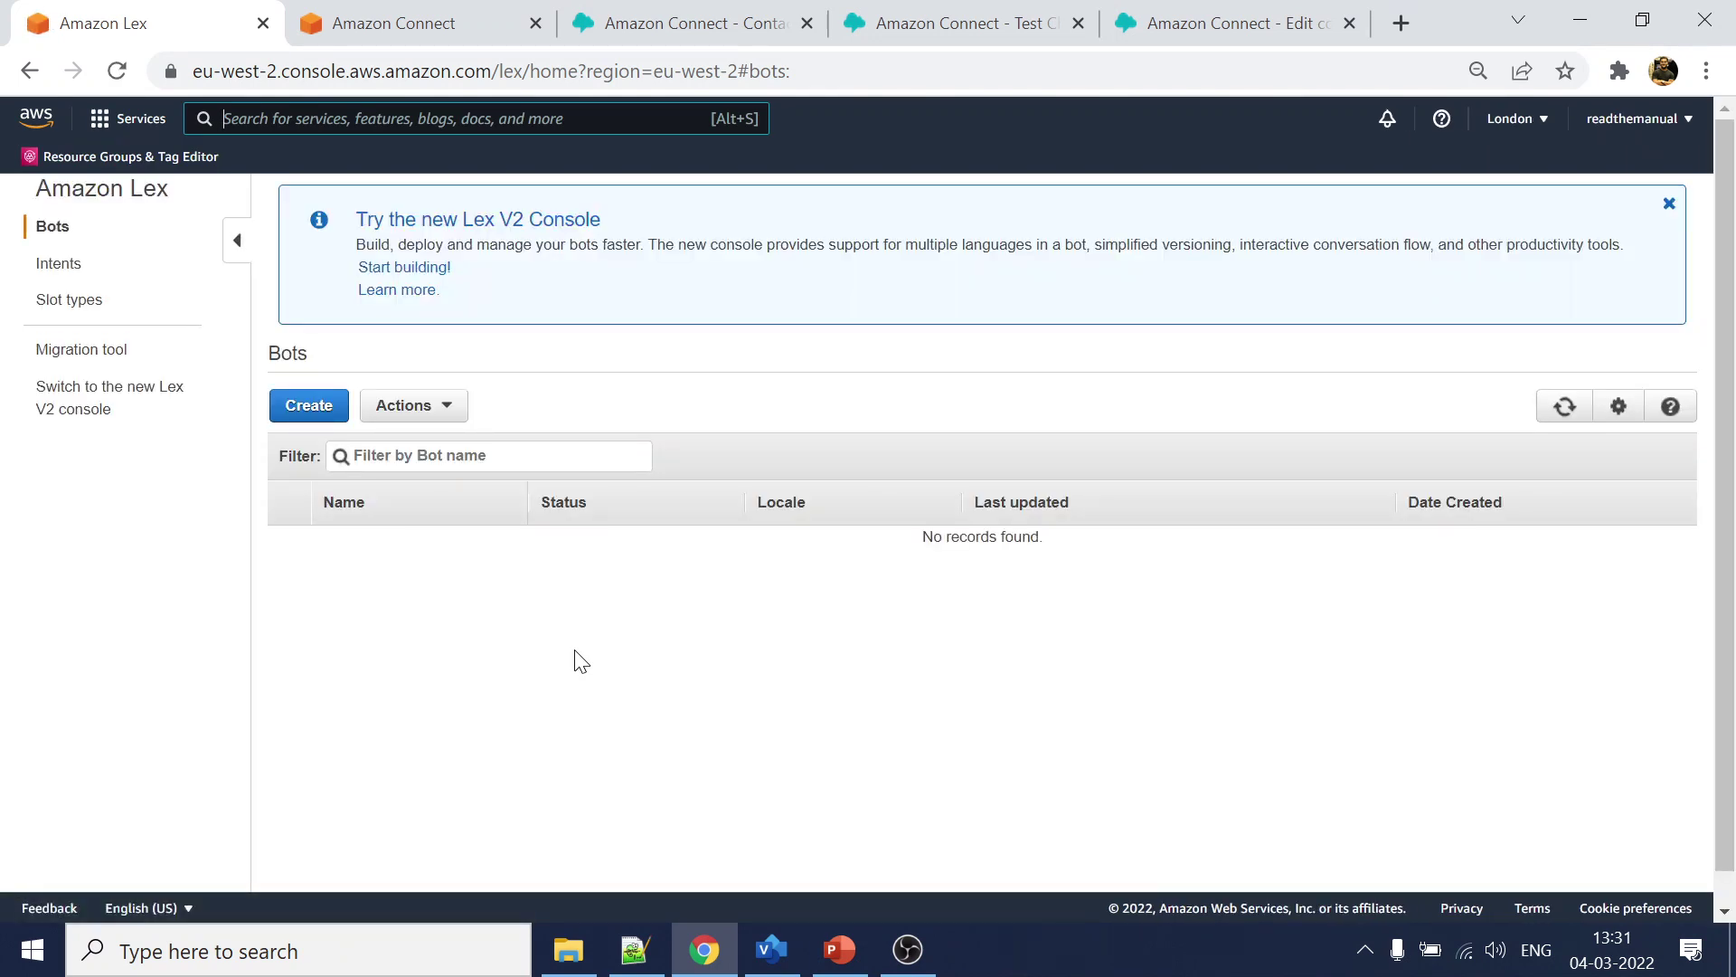
- Start creating a custom bot named MainMenu_Intents
click(311, 422)
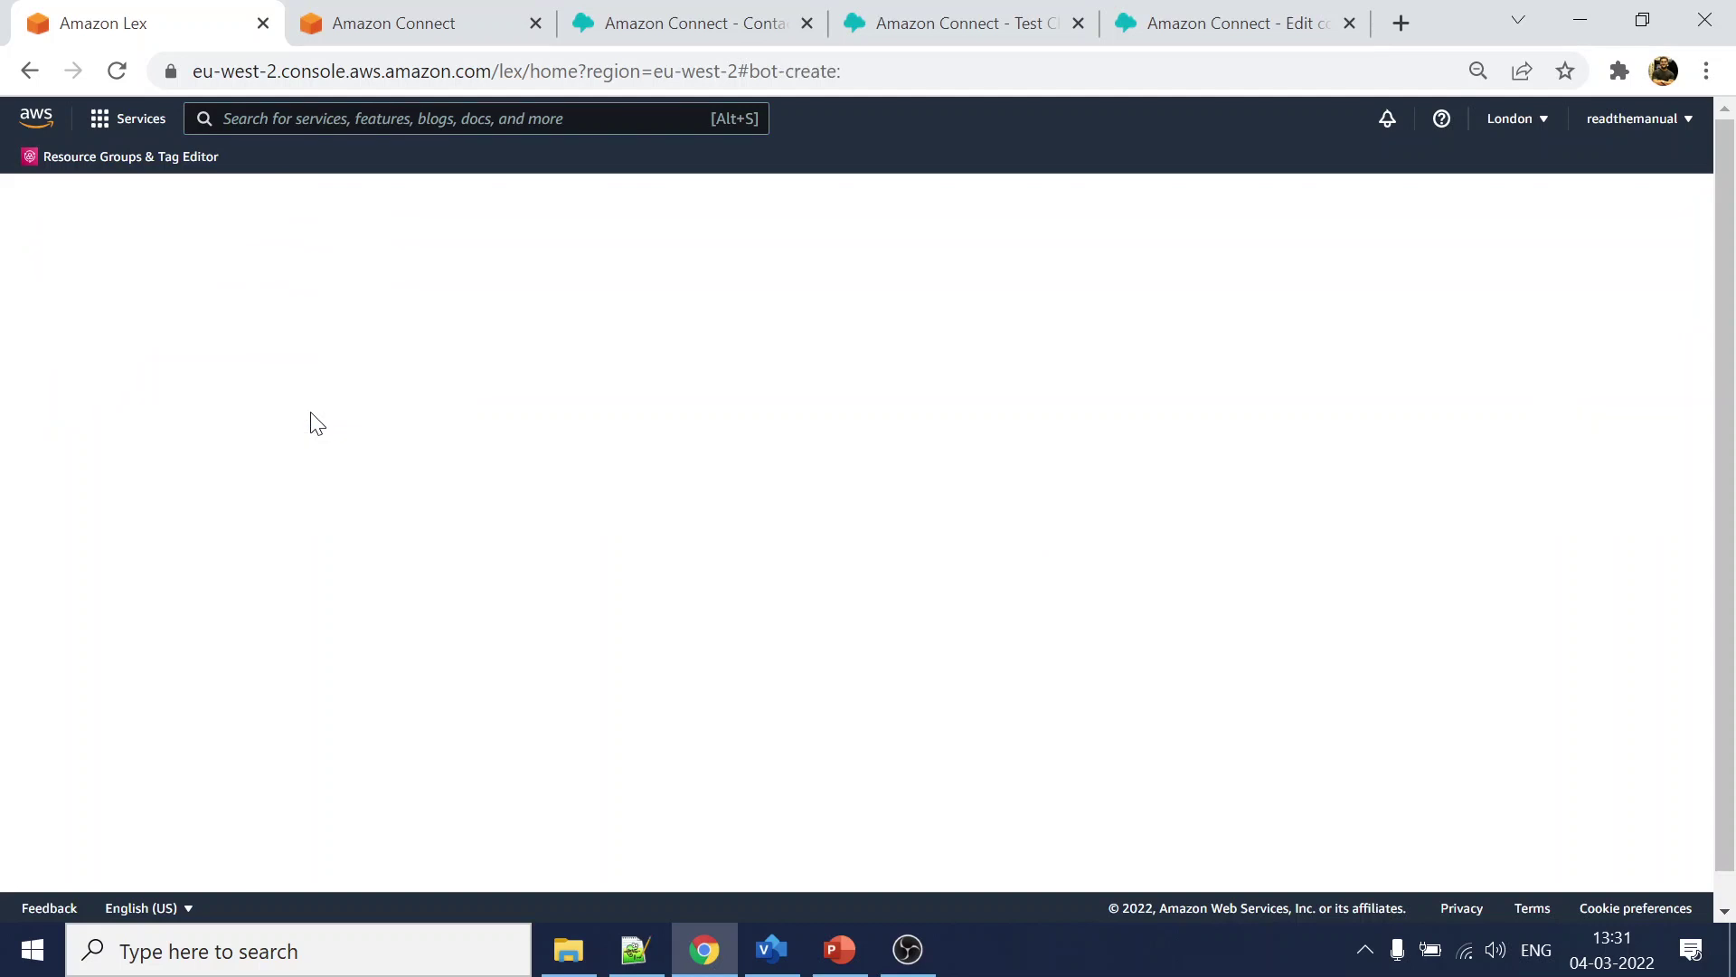
click(545, 414)
click(802, 490)
text(Maine)
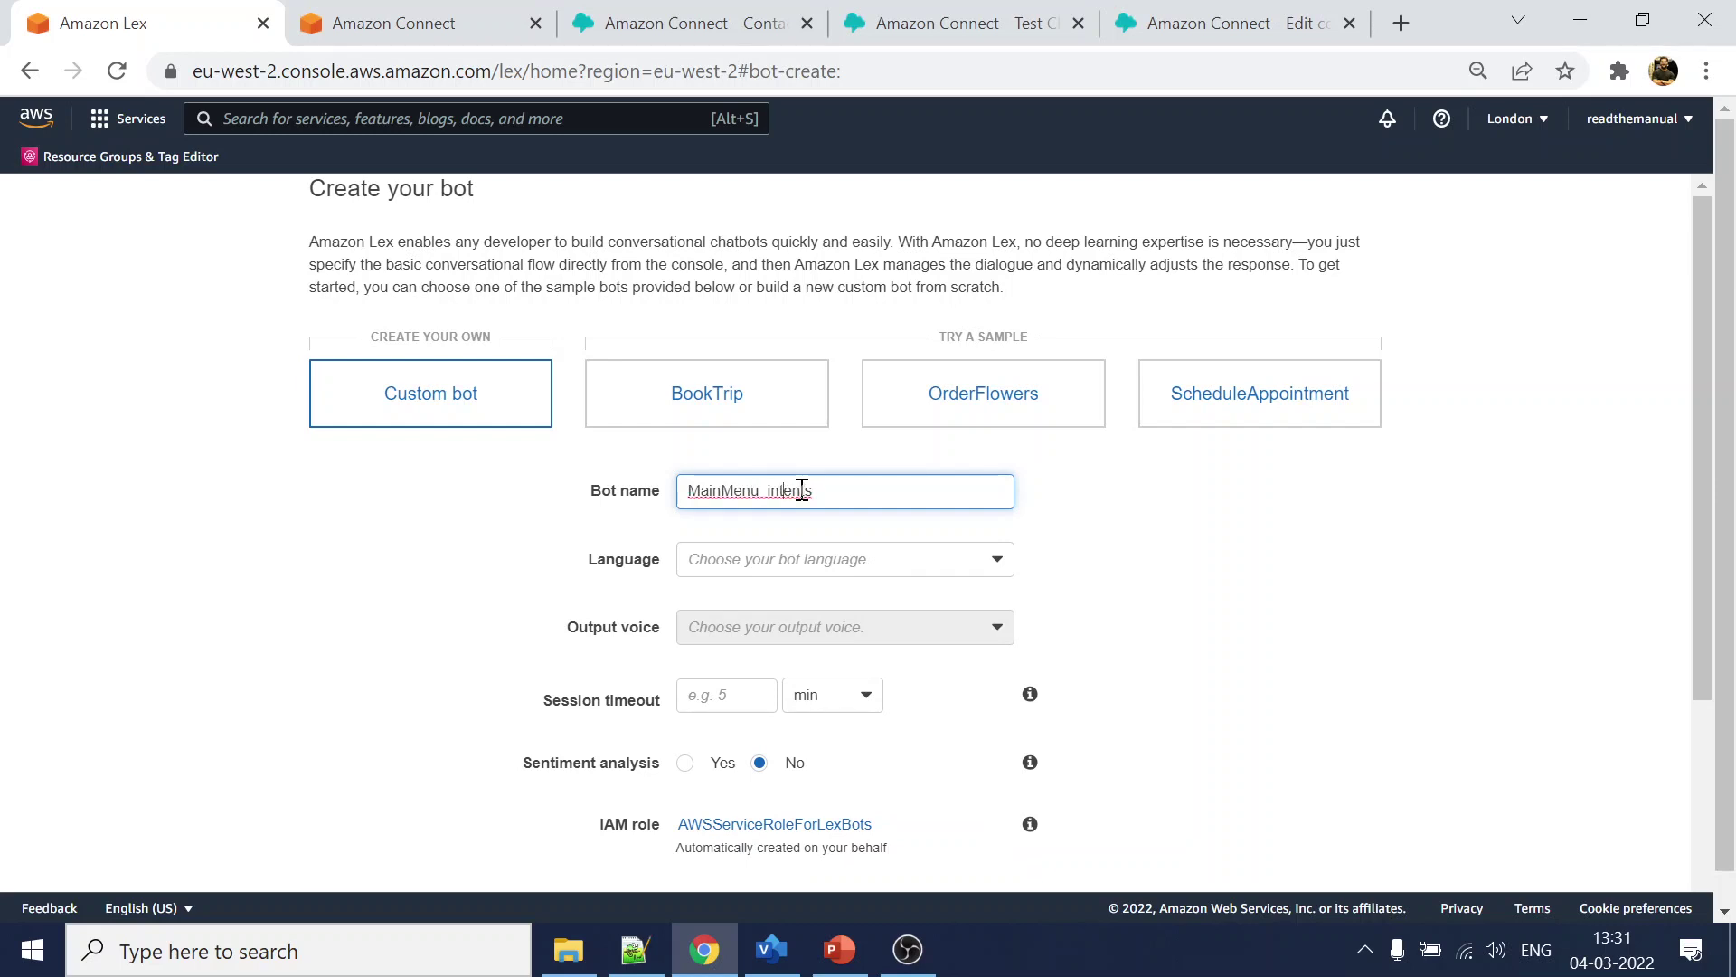
key(BackSpace)
text(I)
- Set the bot's language to English (US) and its output voice to Joey
click(922, 565)
click(798, 731)
click(898, 631)
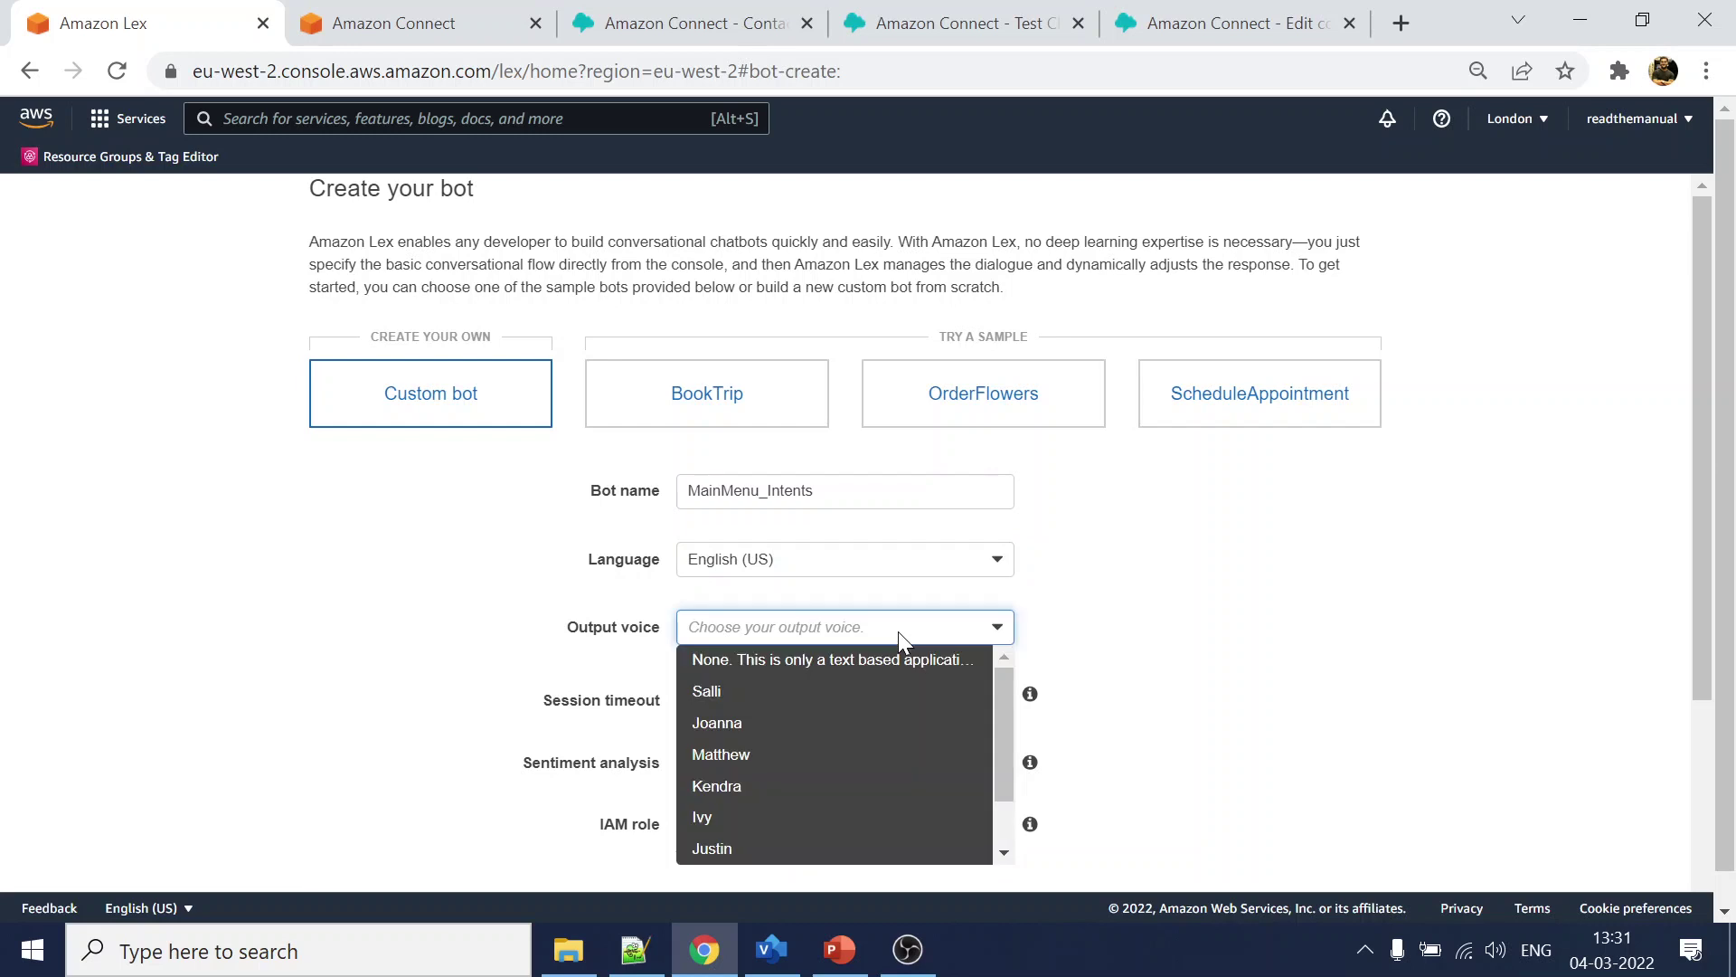
scroll(822, 814, down, 1)
click(768, 849)
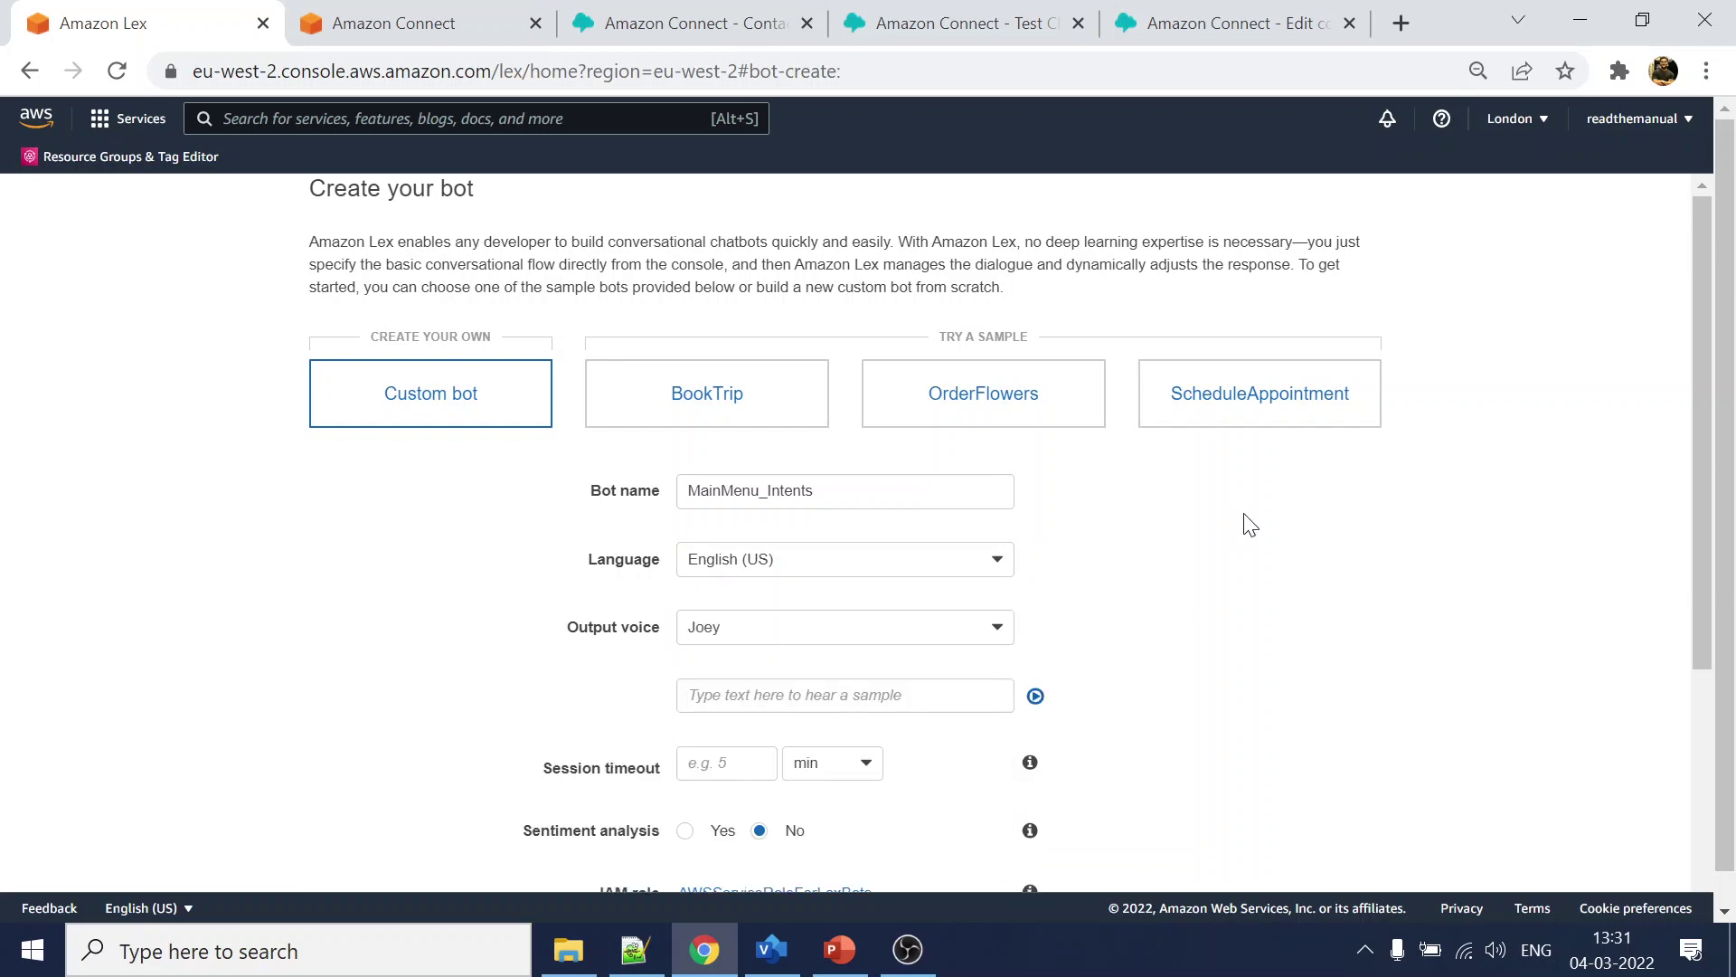
- Set the session timeout to 4 min, answer No to COPPA, and create the bot
scroll(1167, 670, down, 4)
click(716, 395)
text(4)
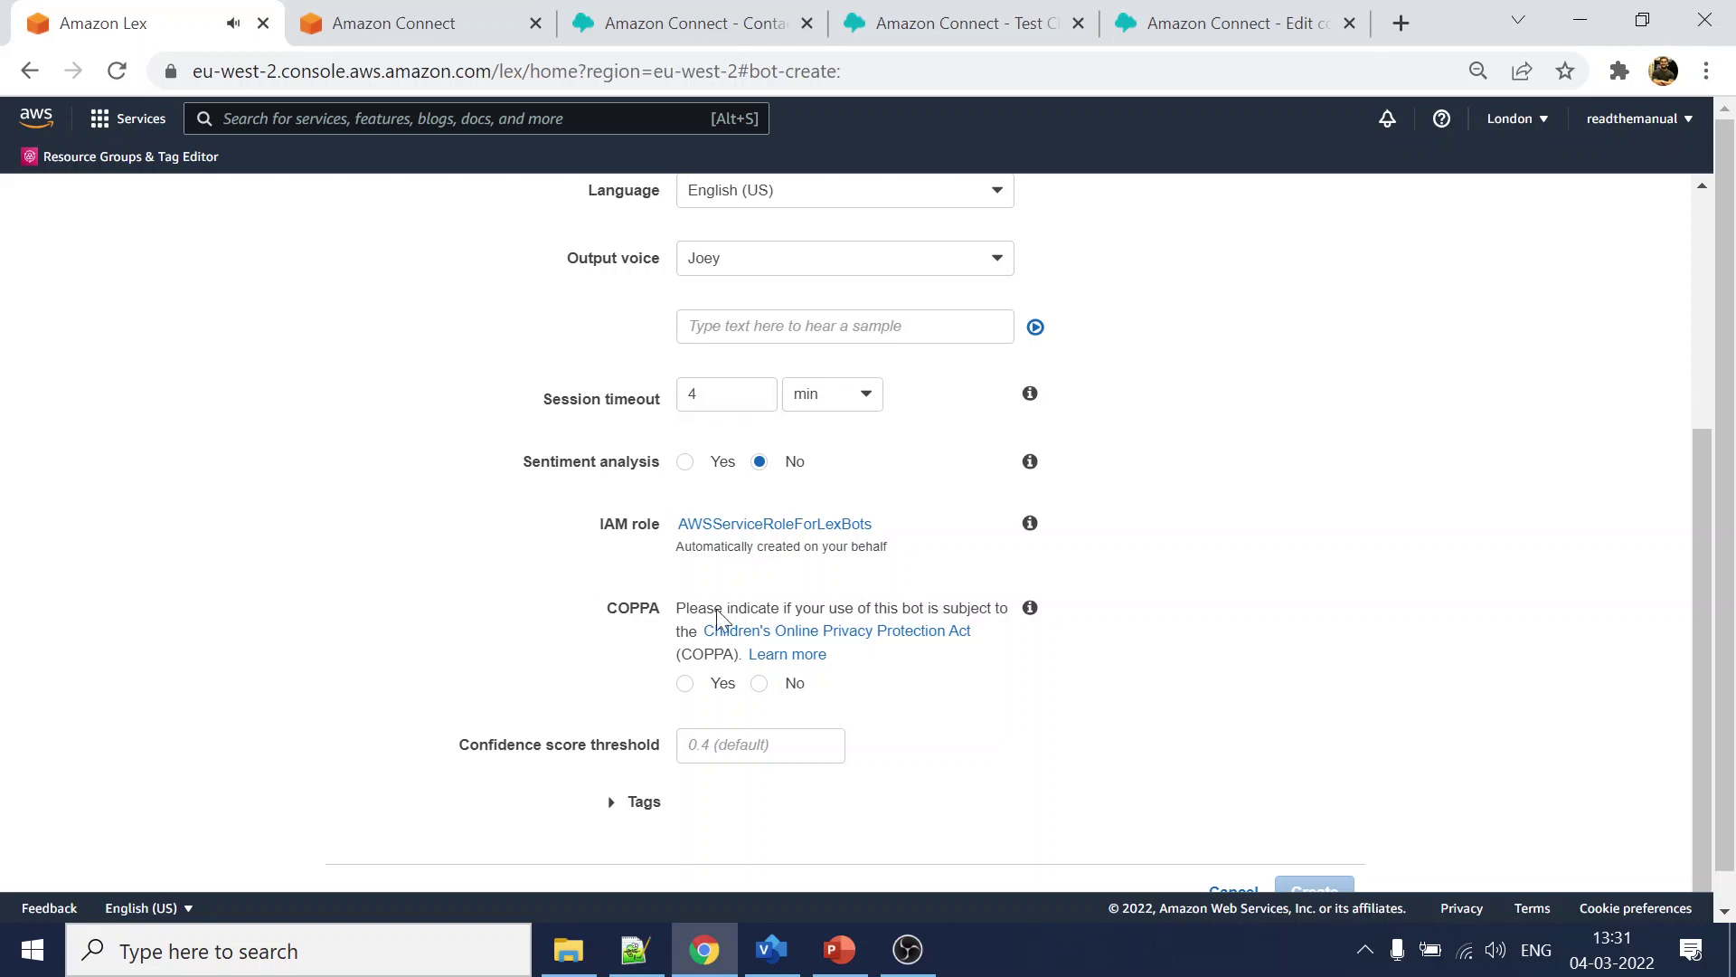
click(758, 684)
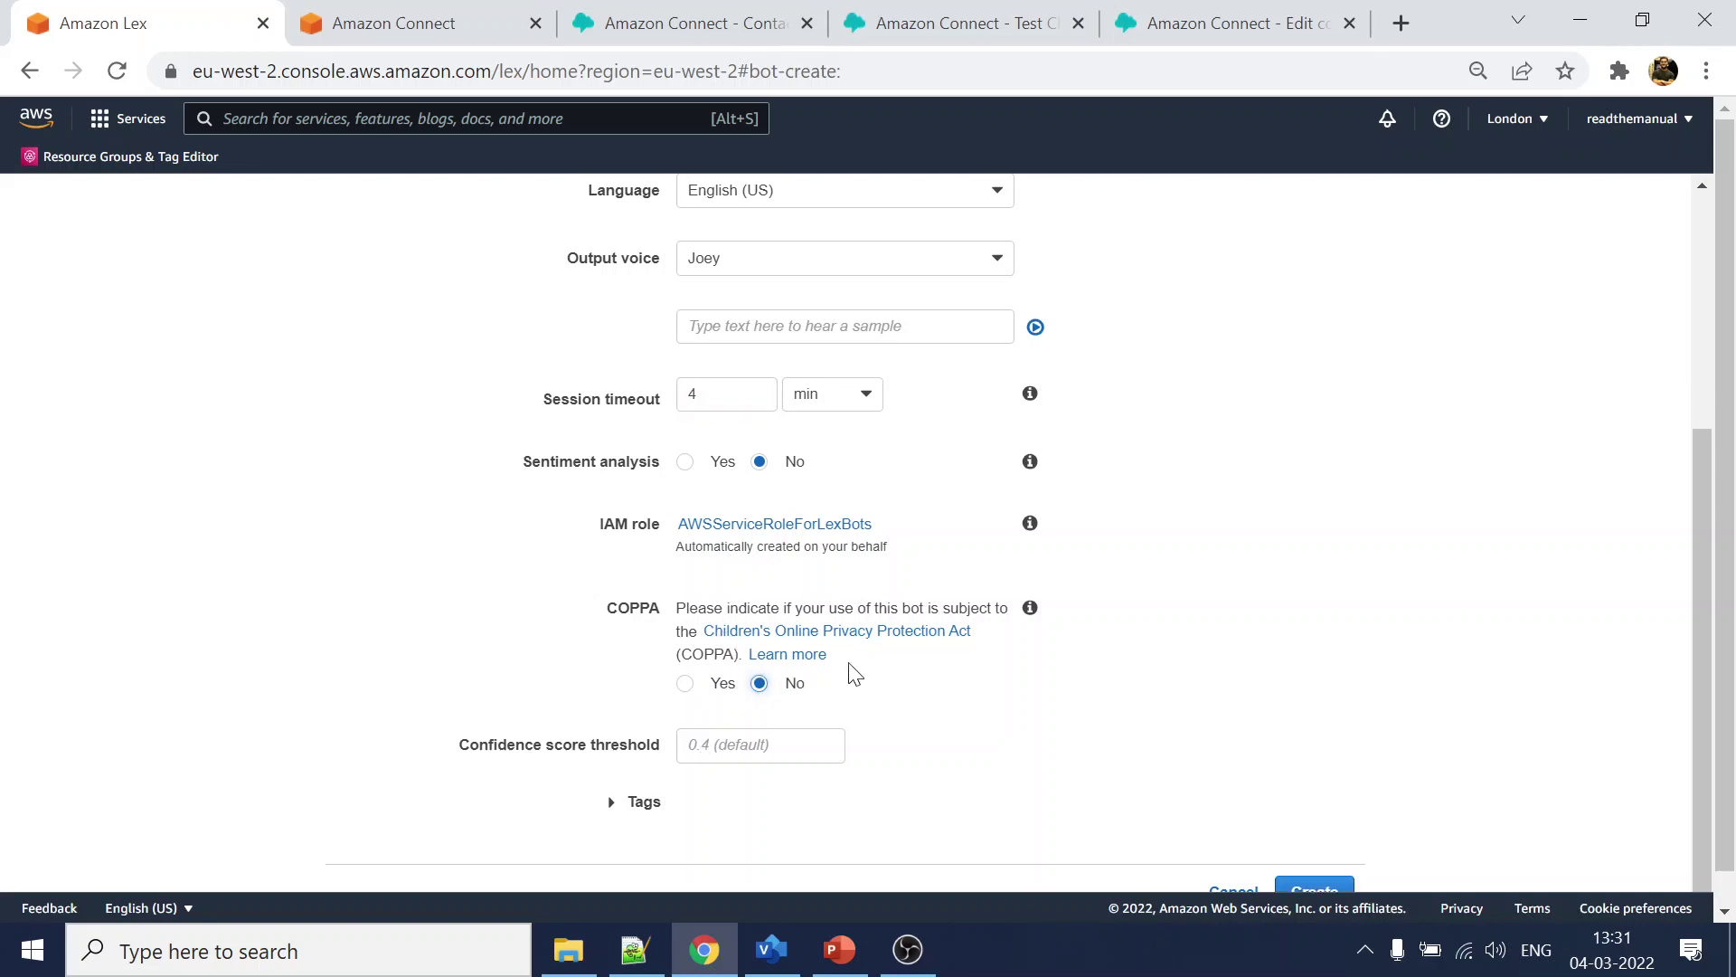
scroll(1398, 591, down, 1)
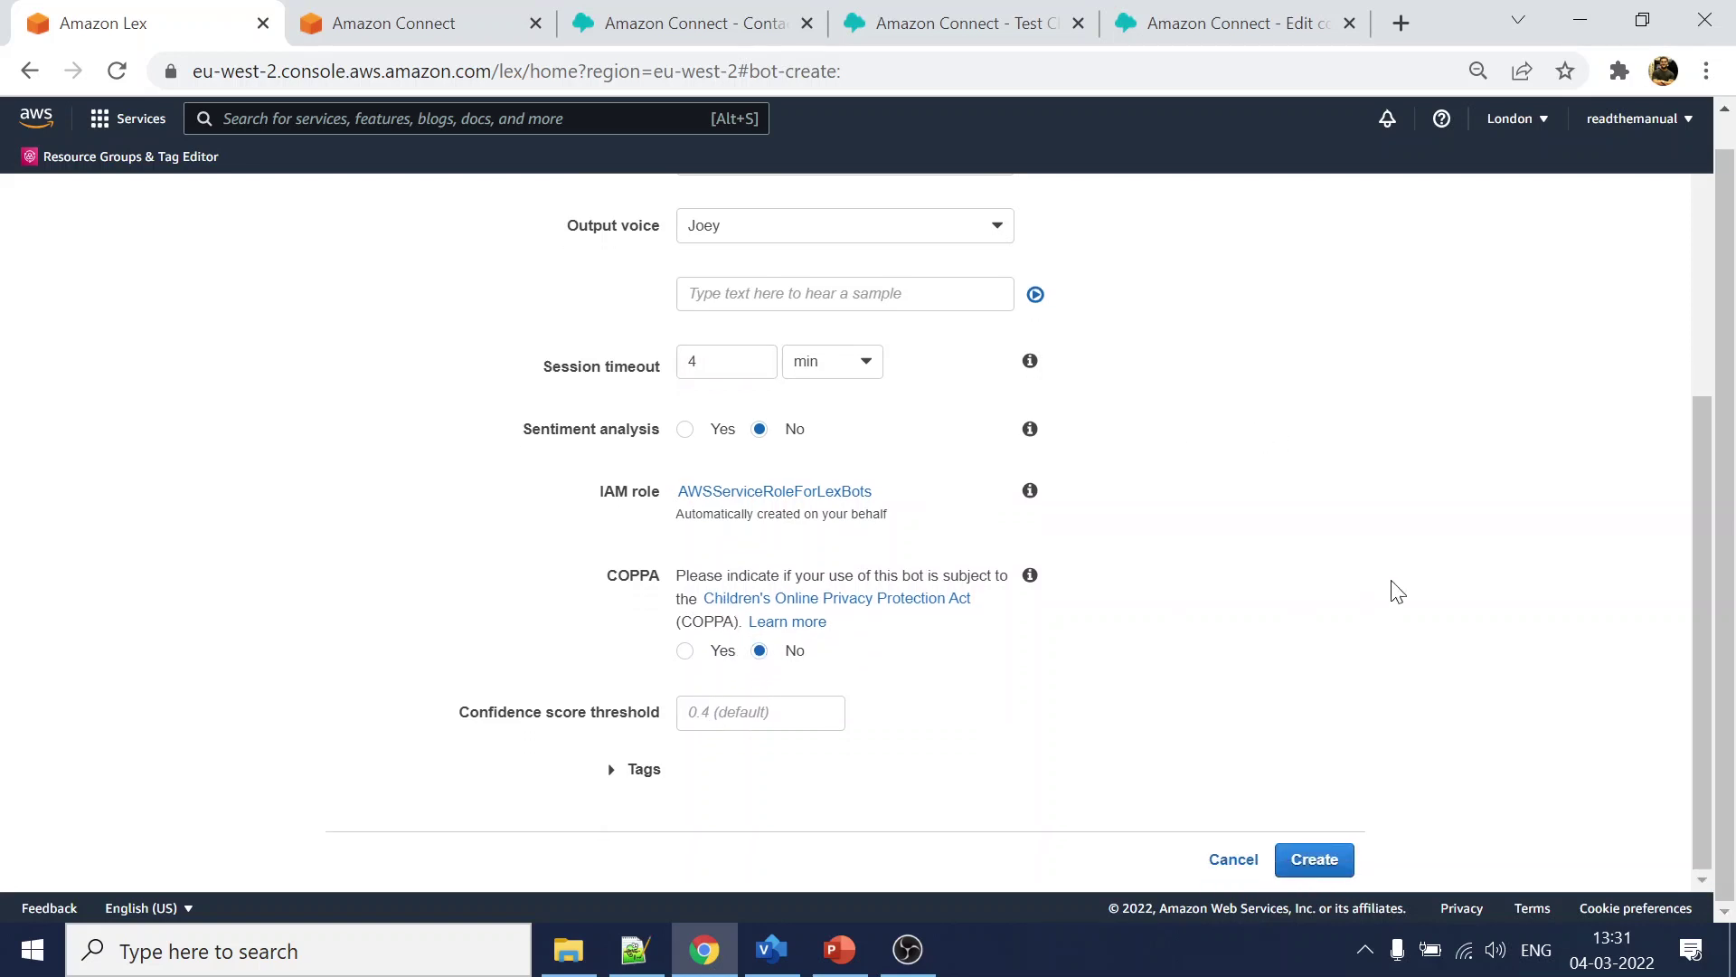
click(1320, 855)
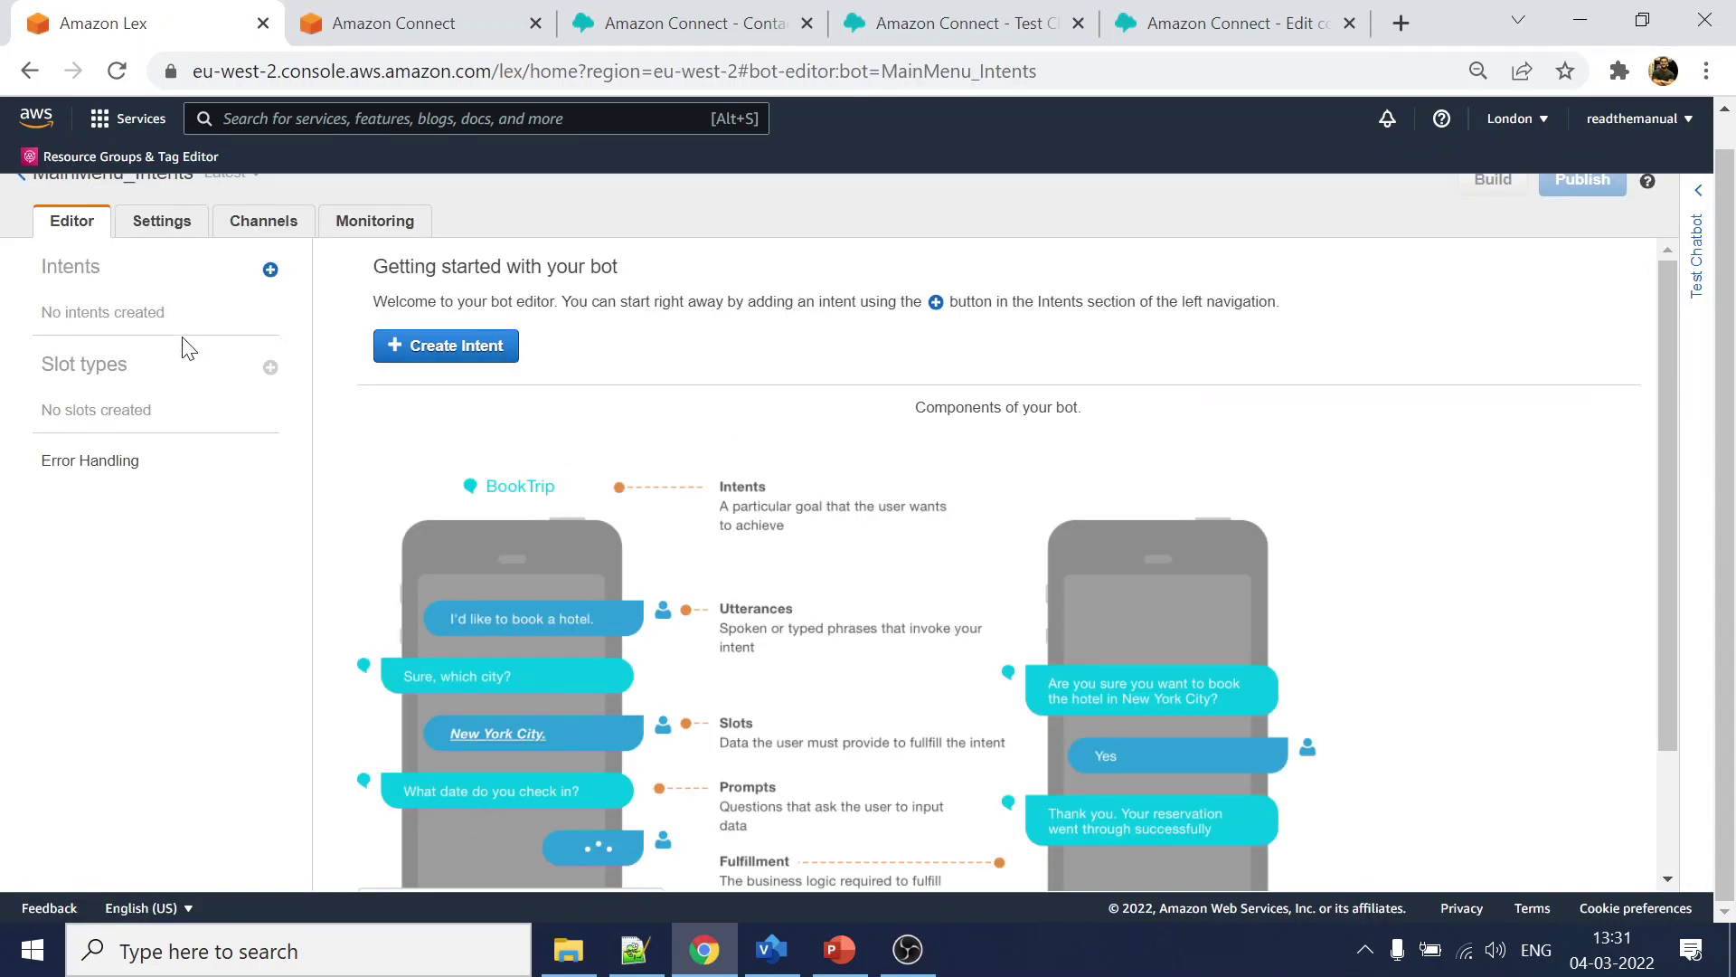
click(271, 270)
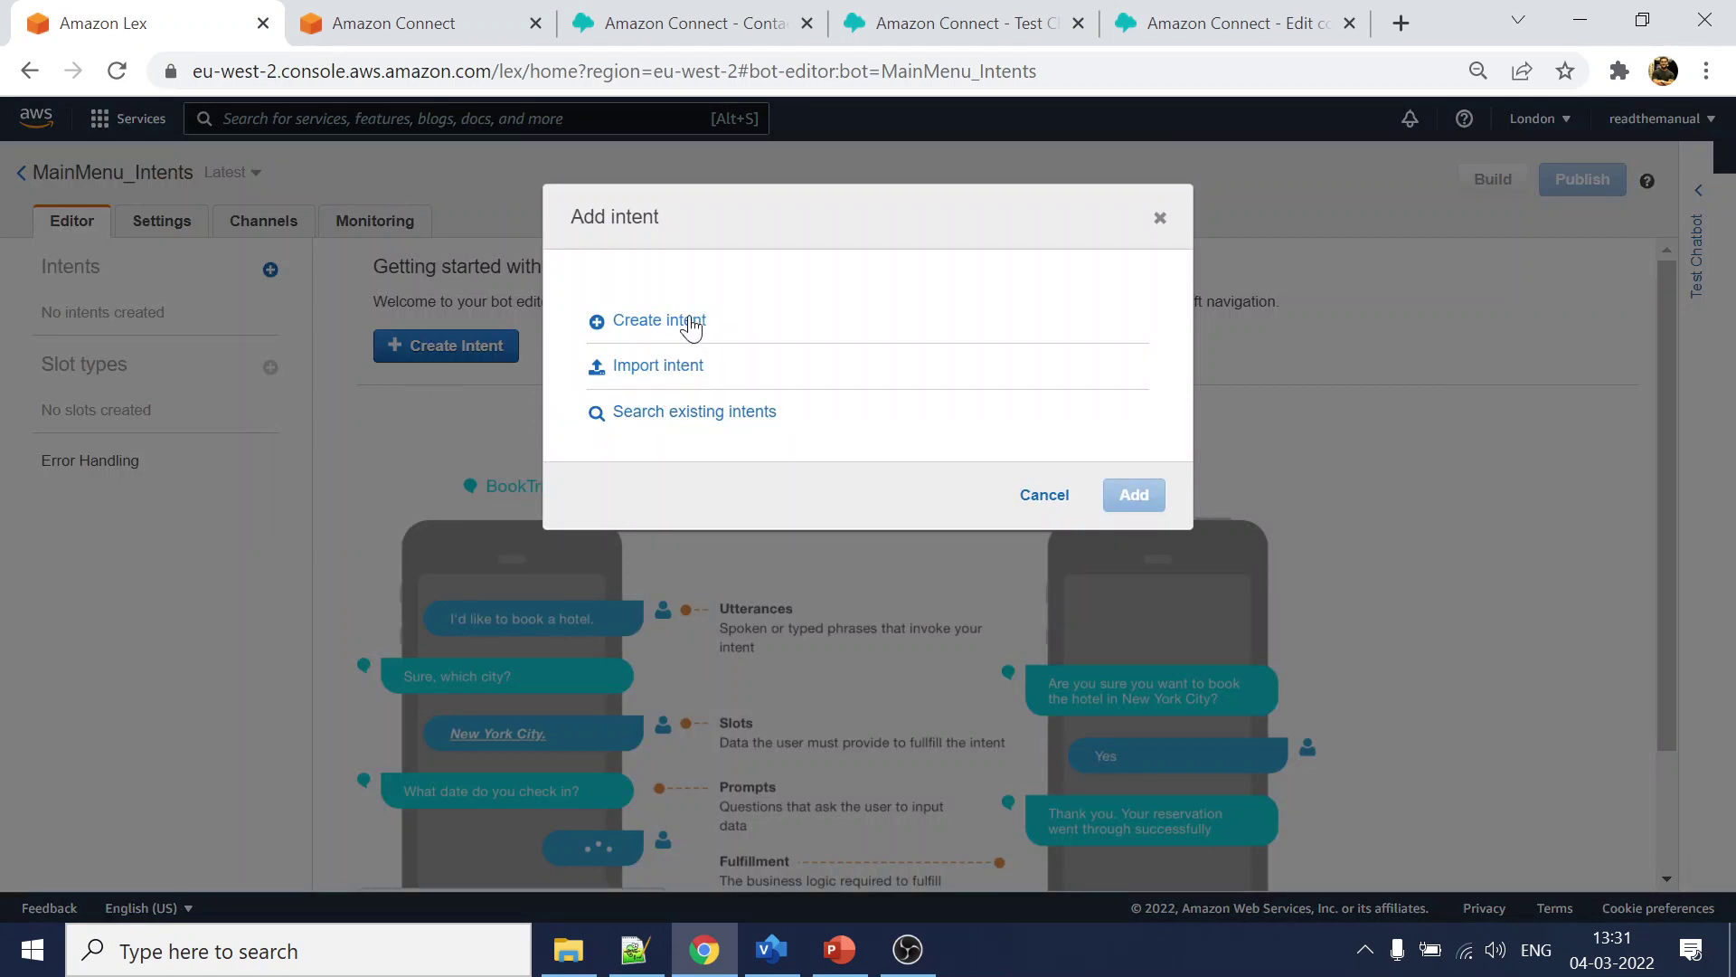
click(692, 412)
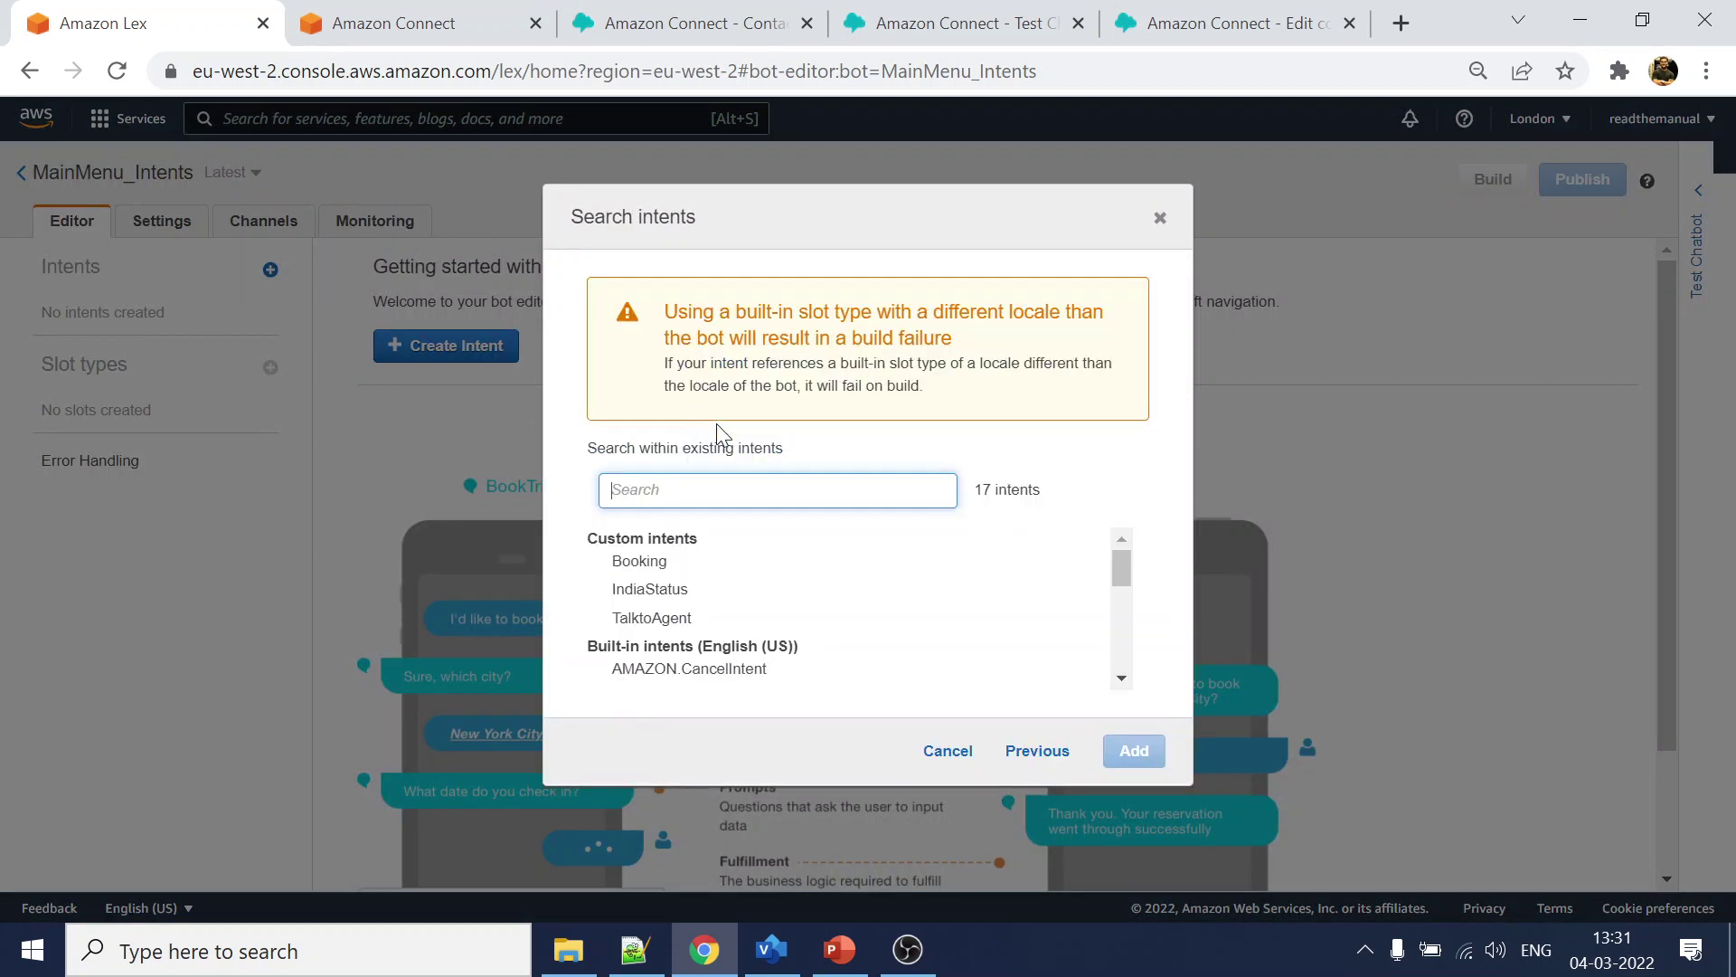
click(651, 566)
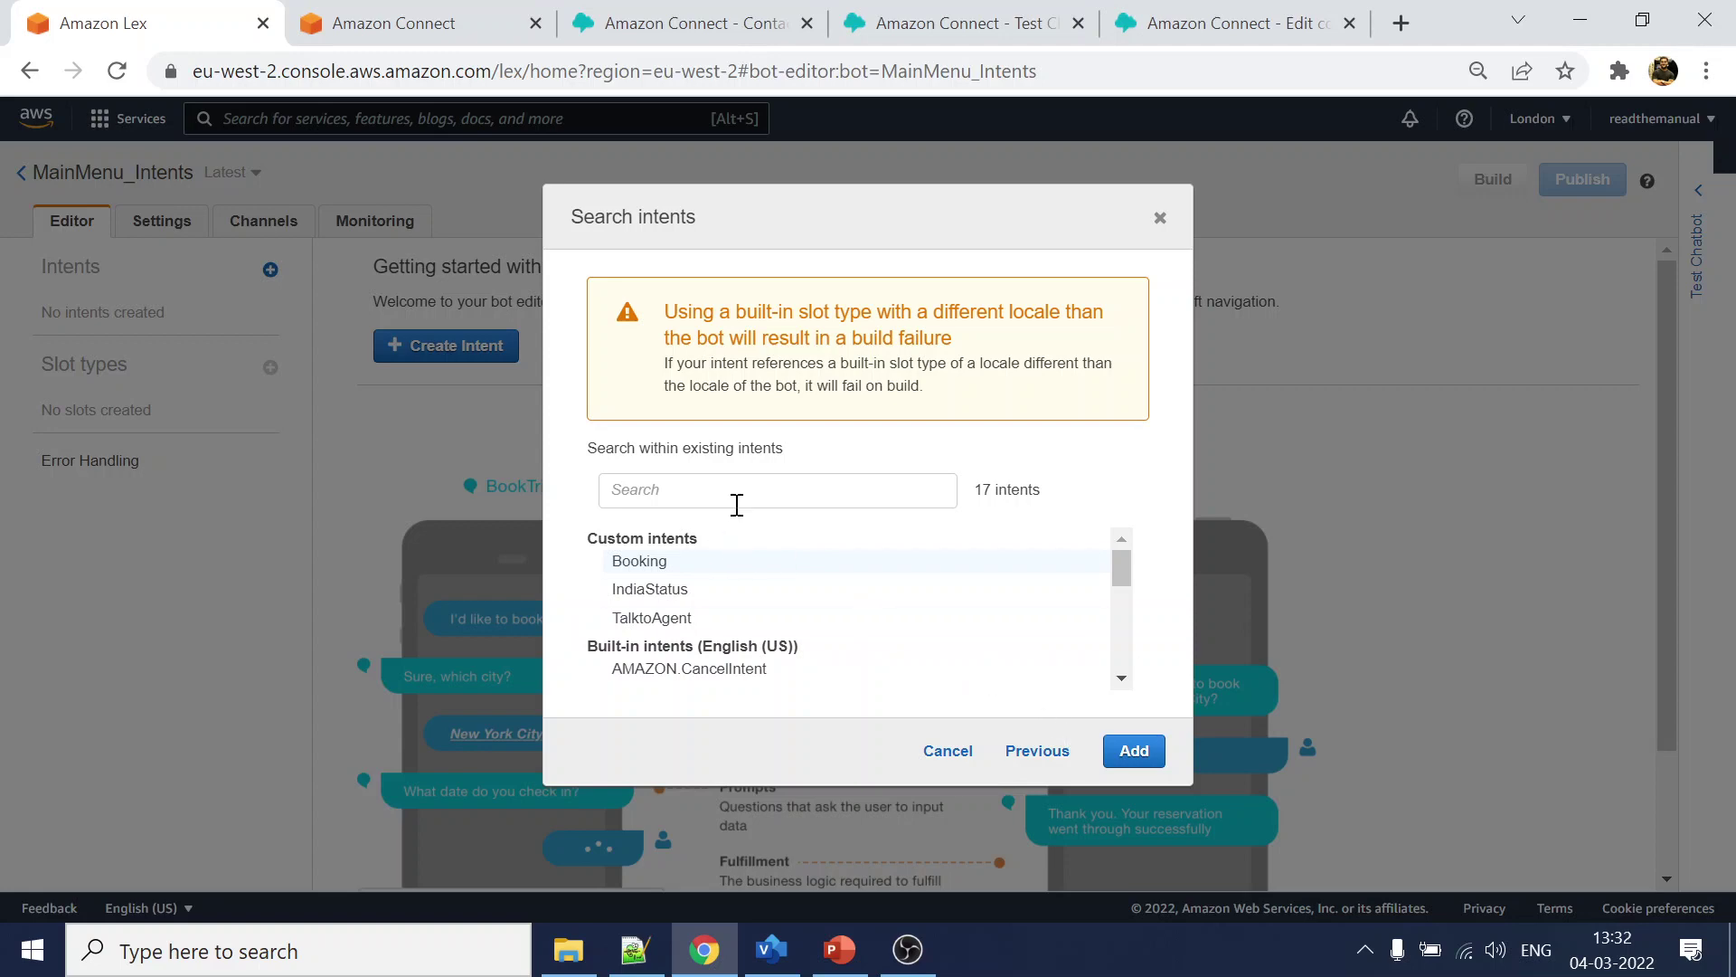
click(940, 756)
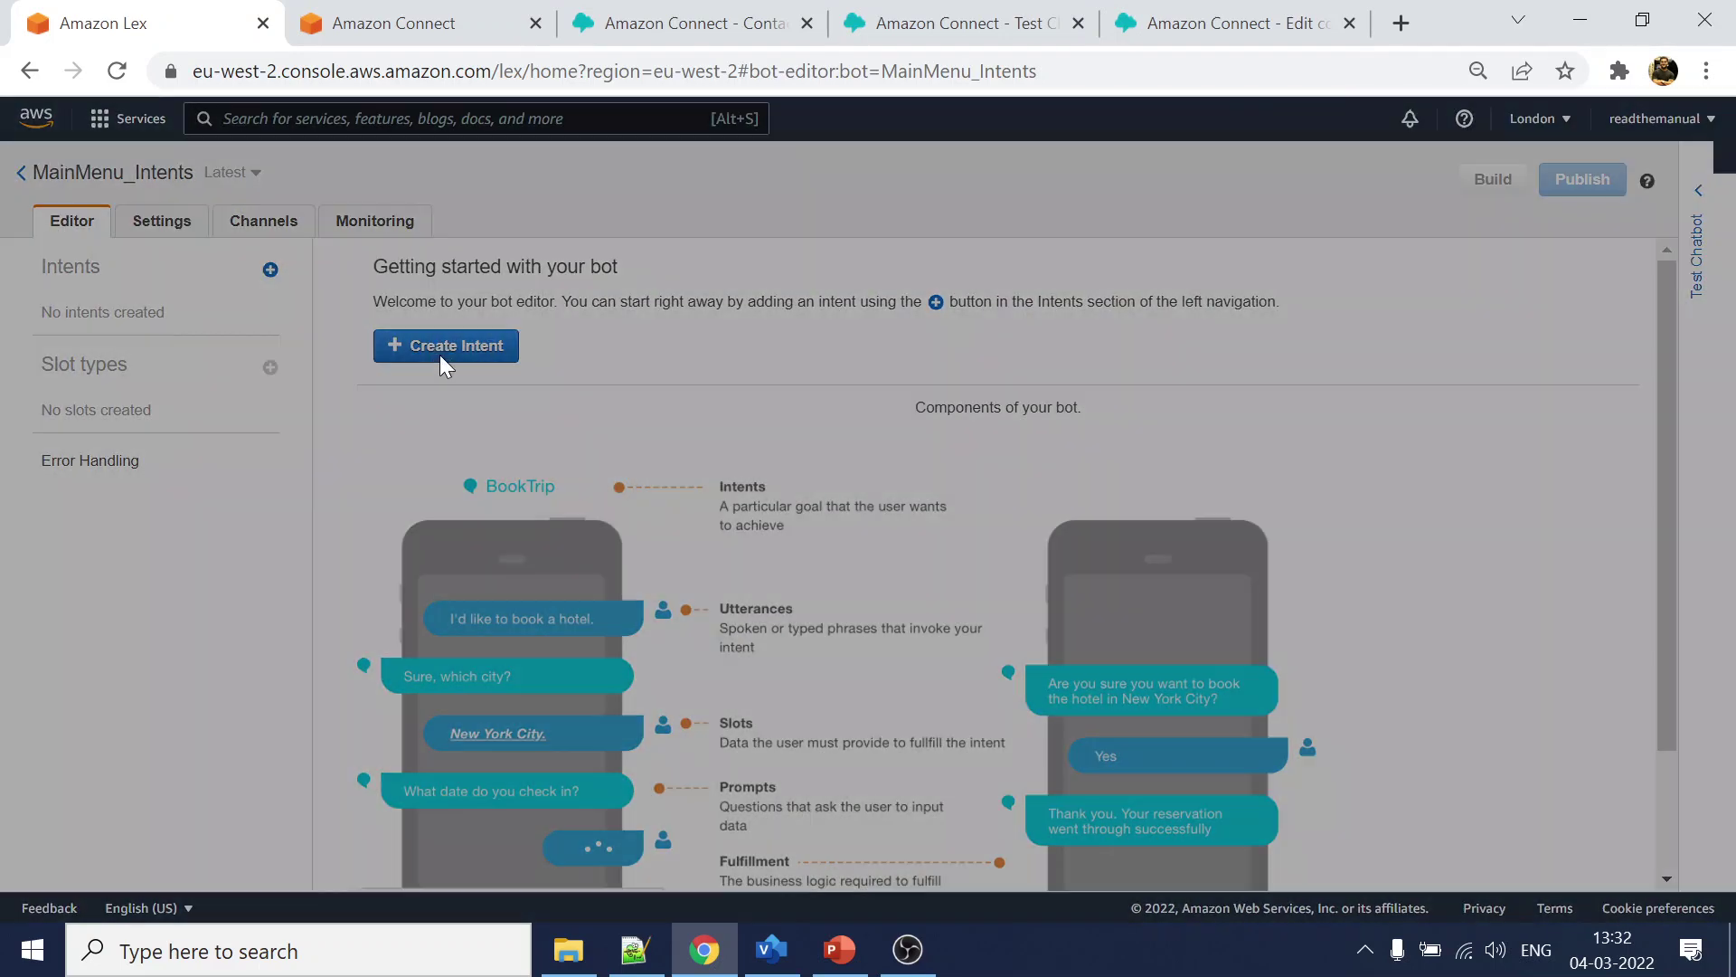
- Create a new intent named fallback in the bot
click(440, 355)
click(672, 320)
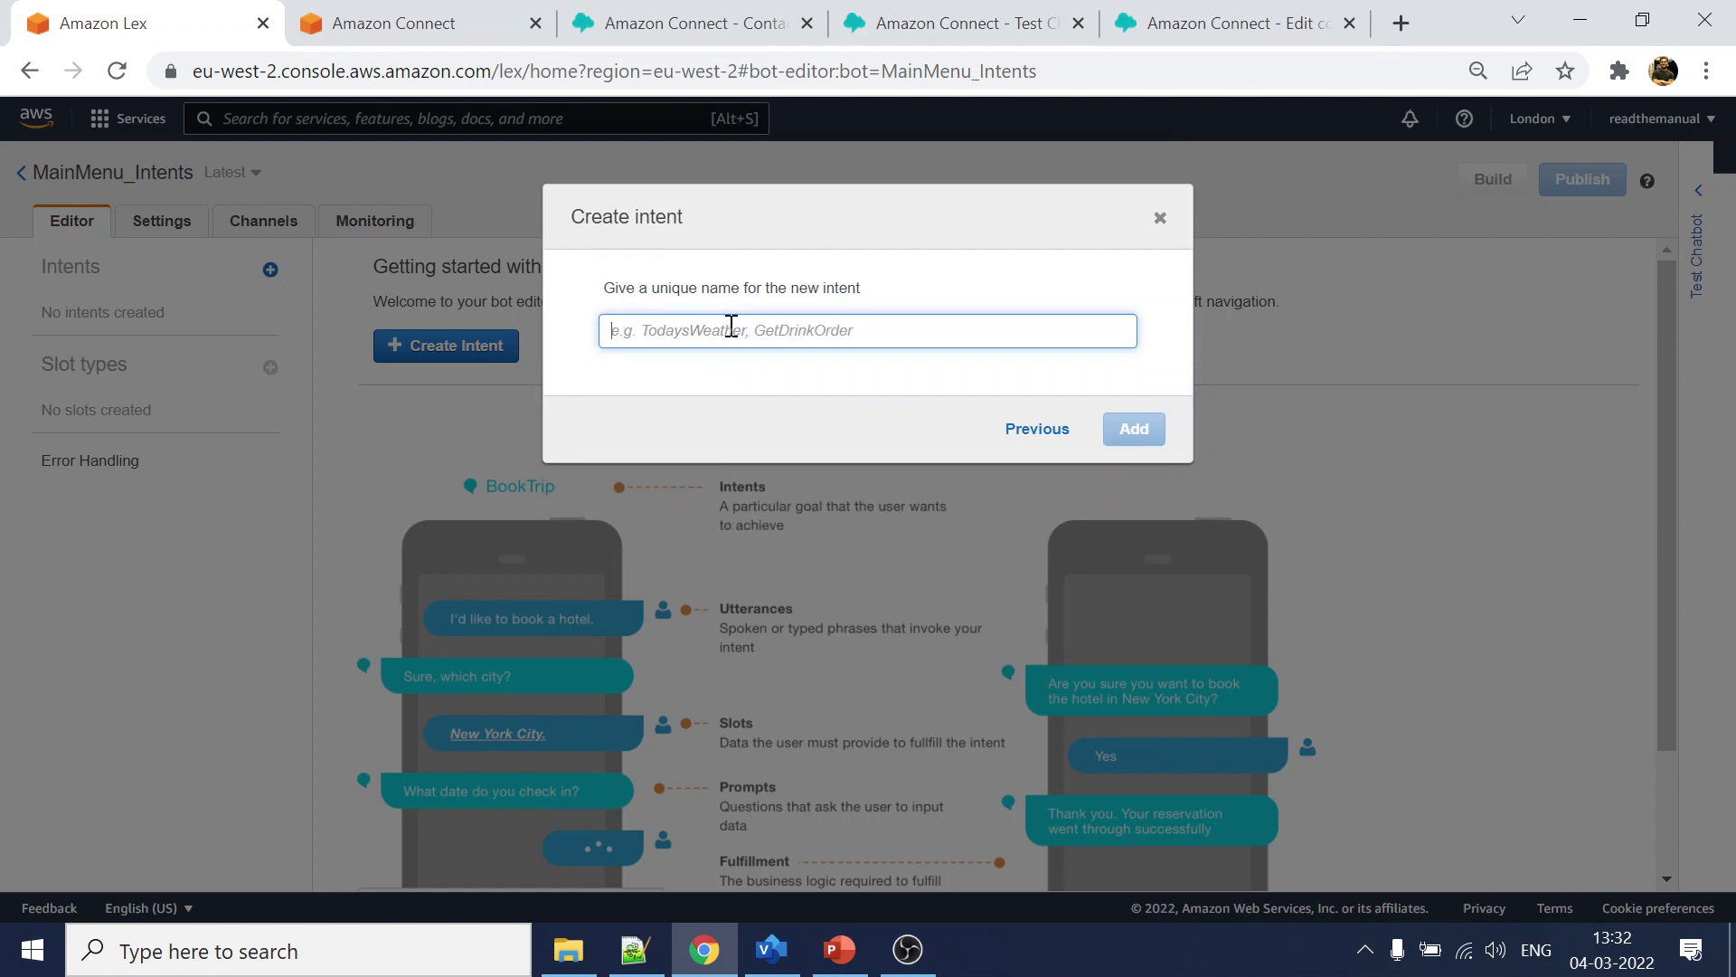
text(fallback)
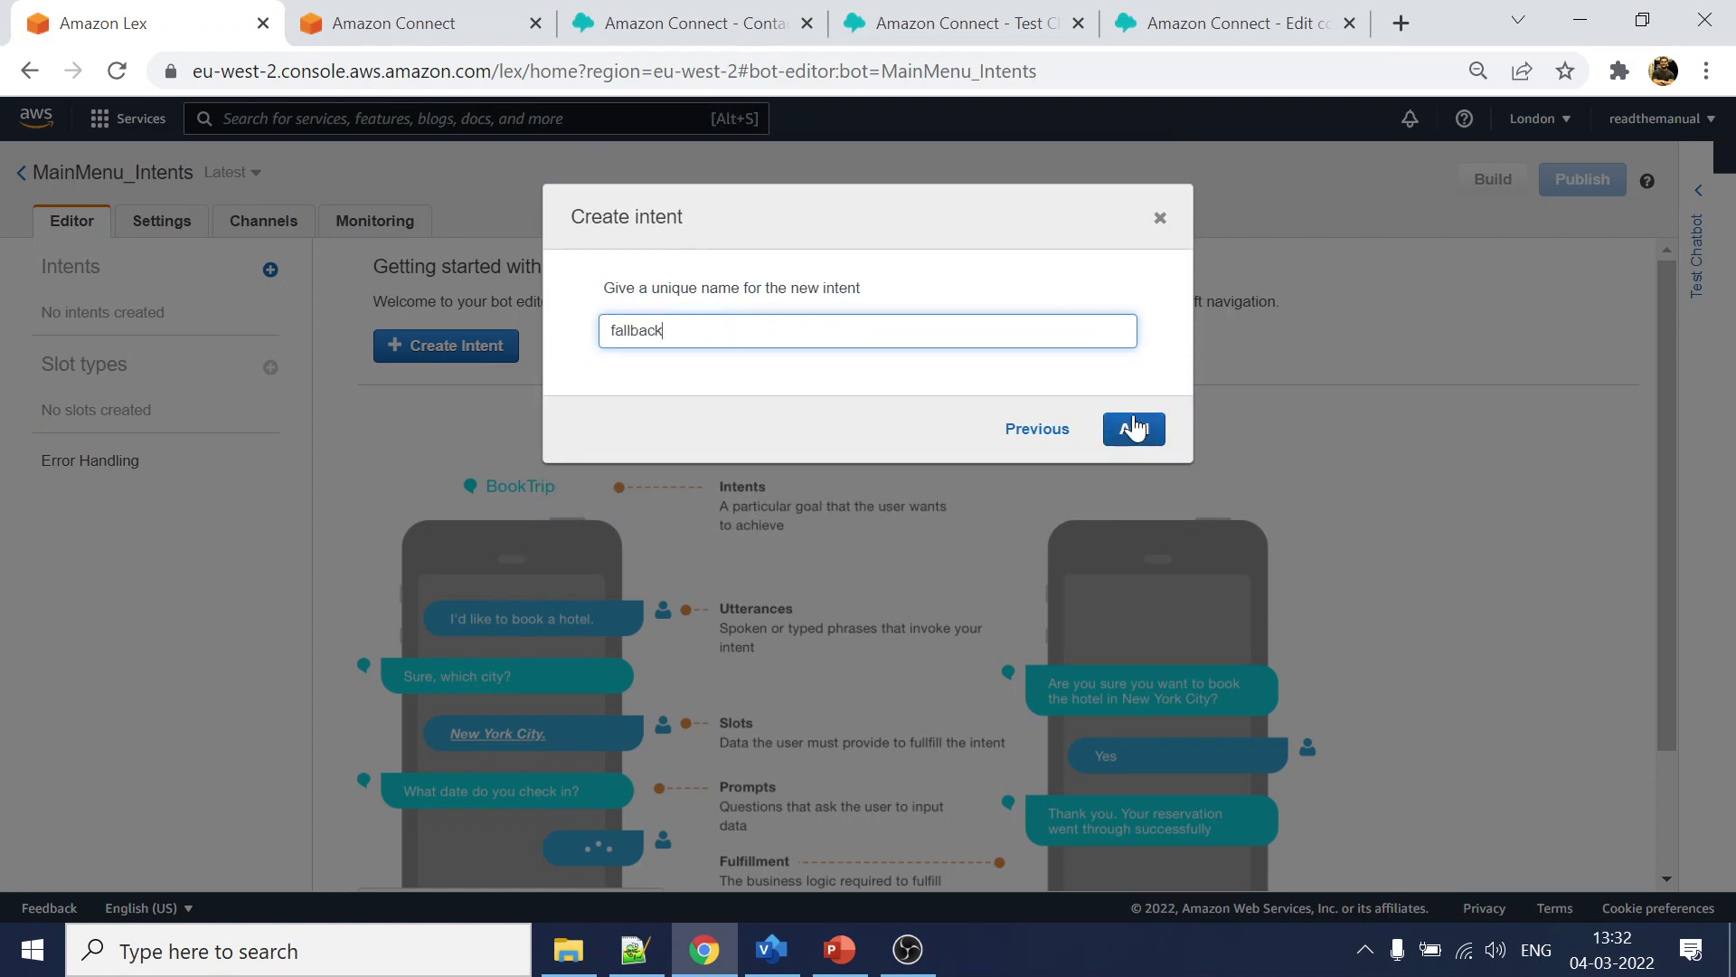
click(1132, 429)
- Add the sample utterances "blha", "nano", "none" and "whatever" to the fallback intent
click(516, 365)
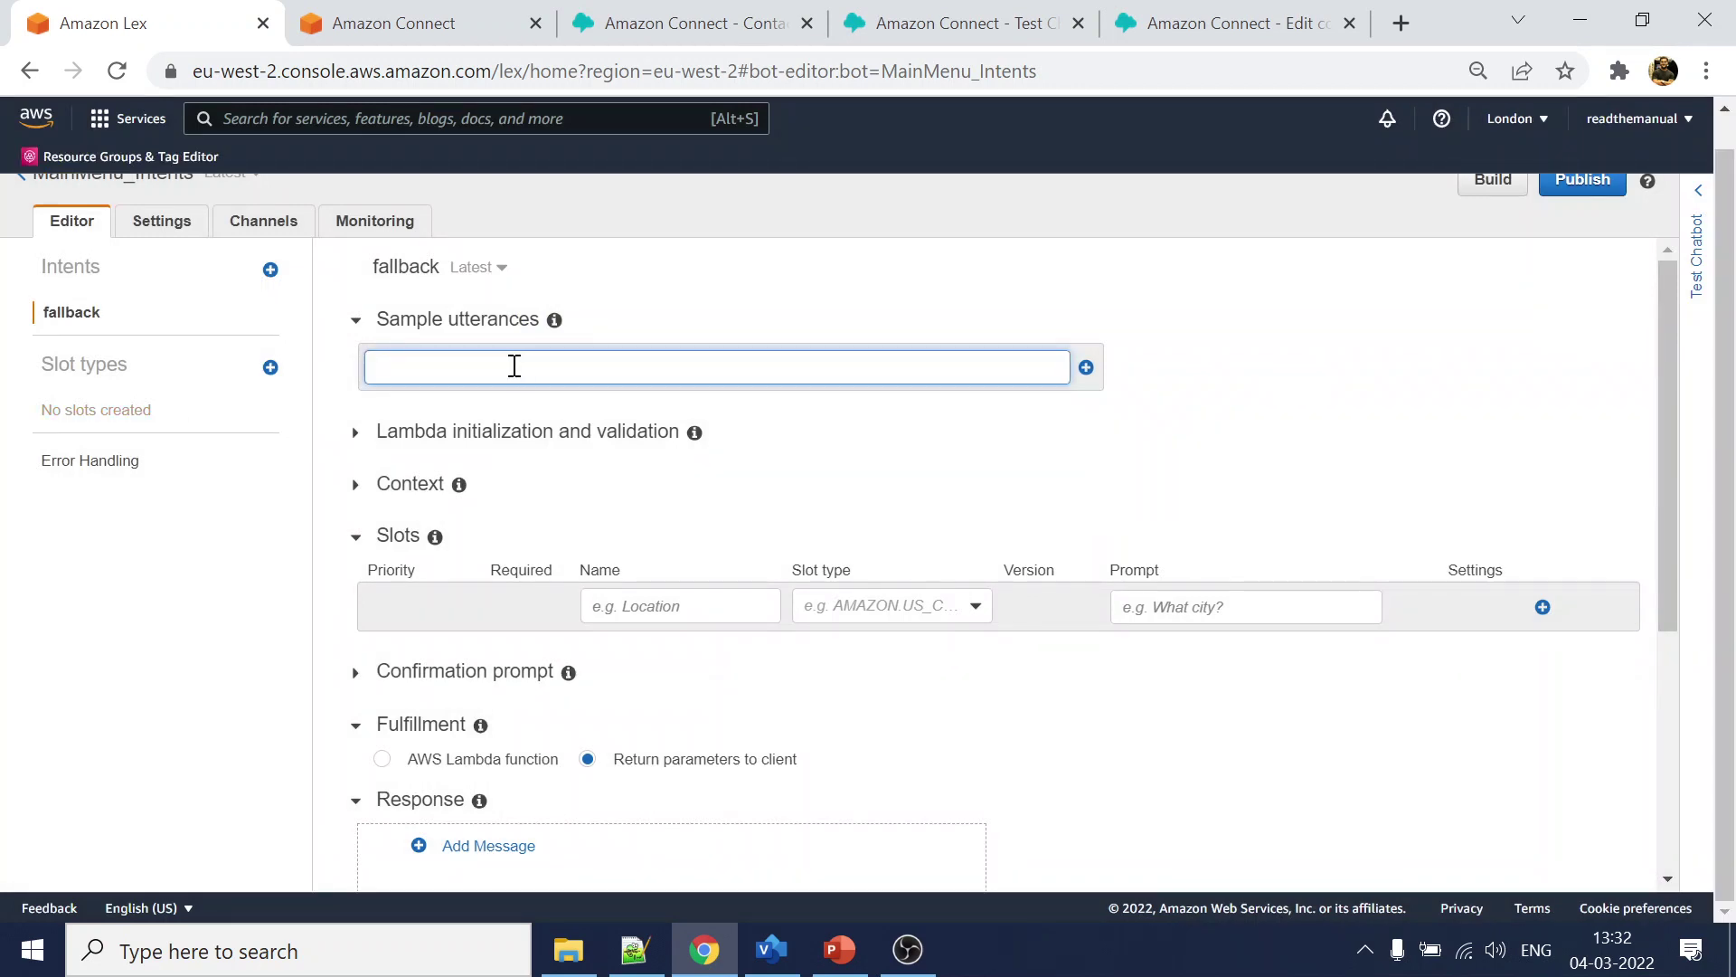
text(blha)
key(Return)
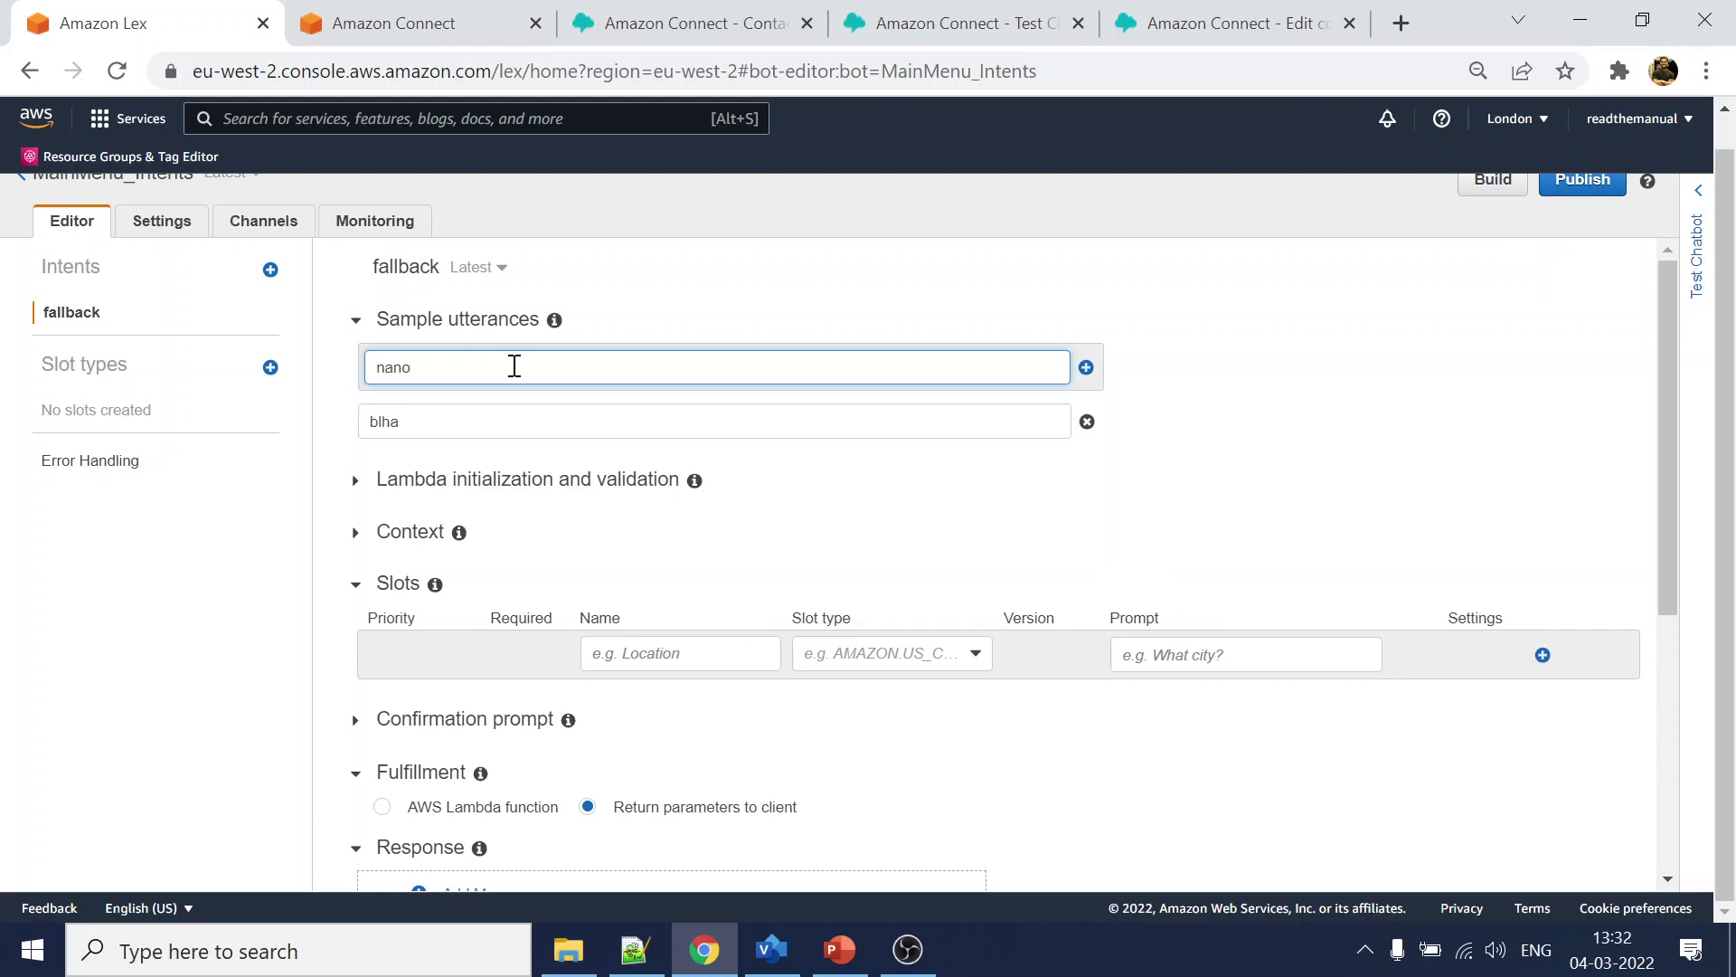
key(Return)
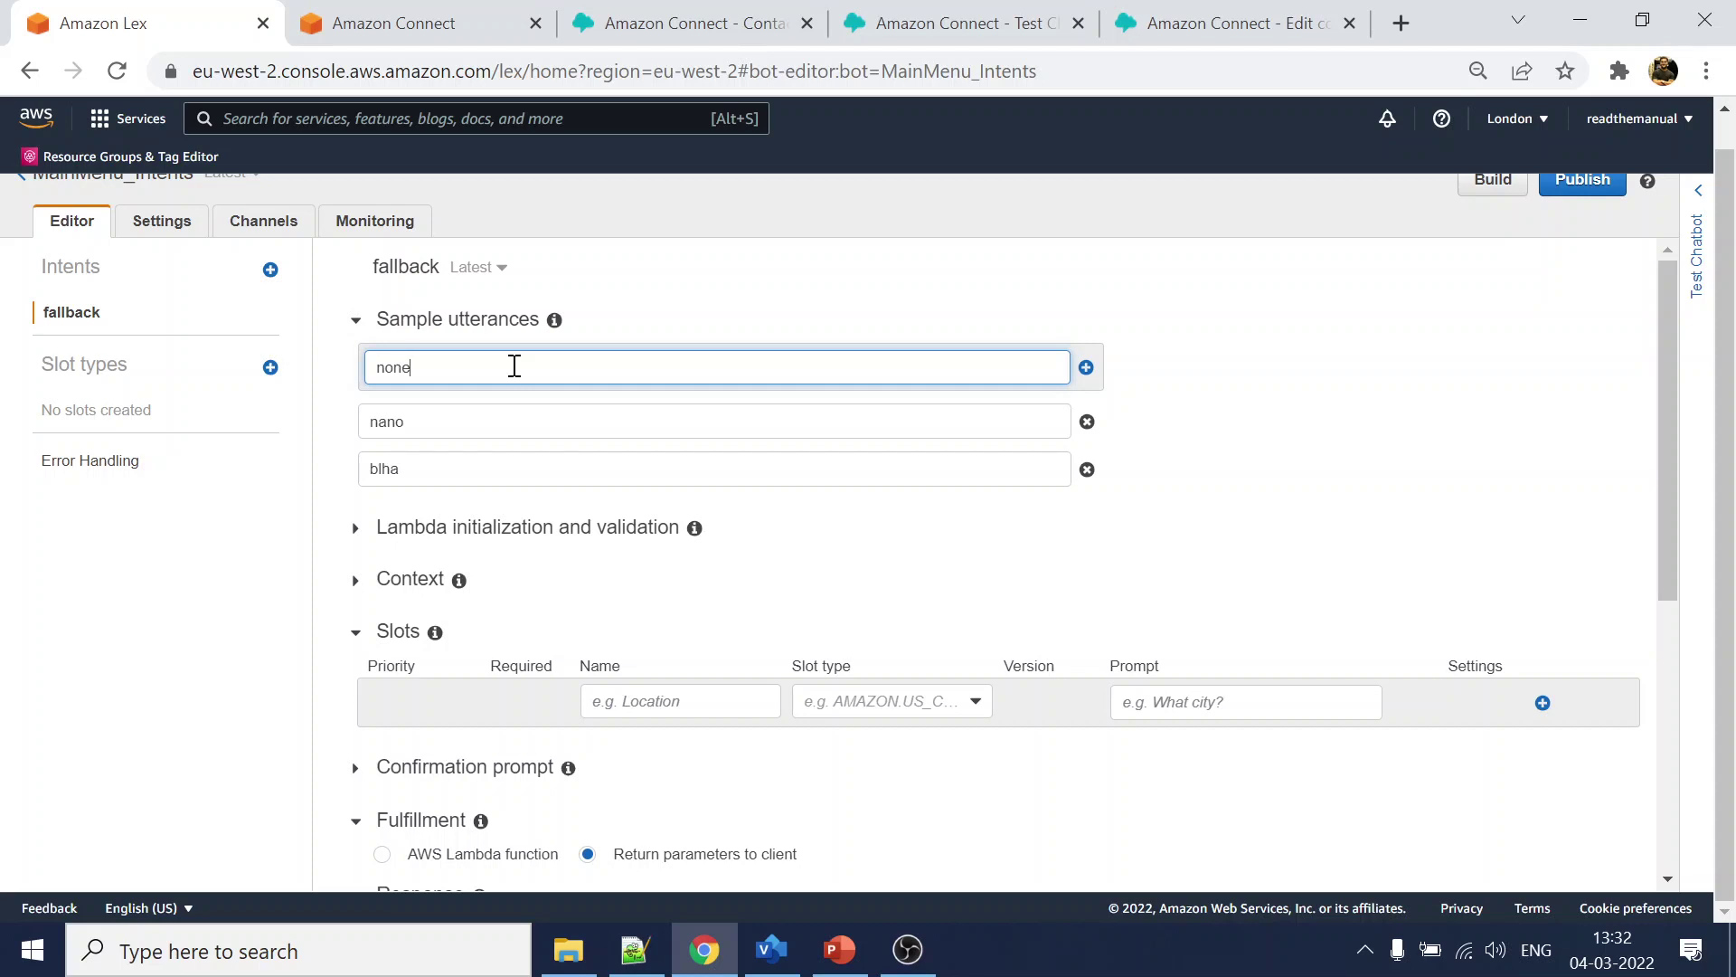
key(Return)
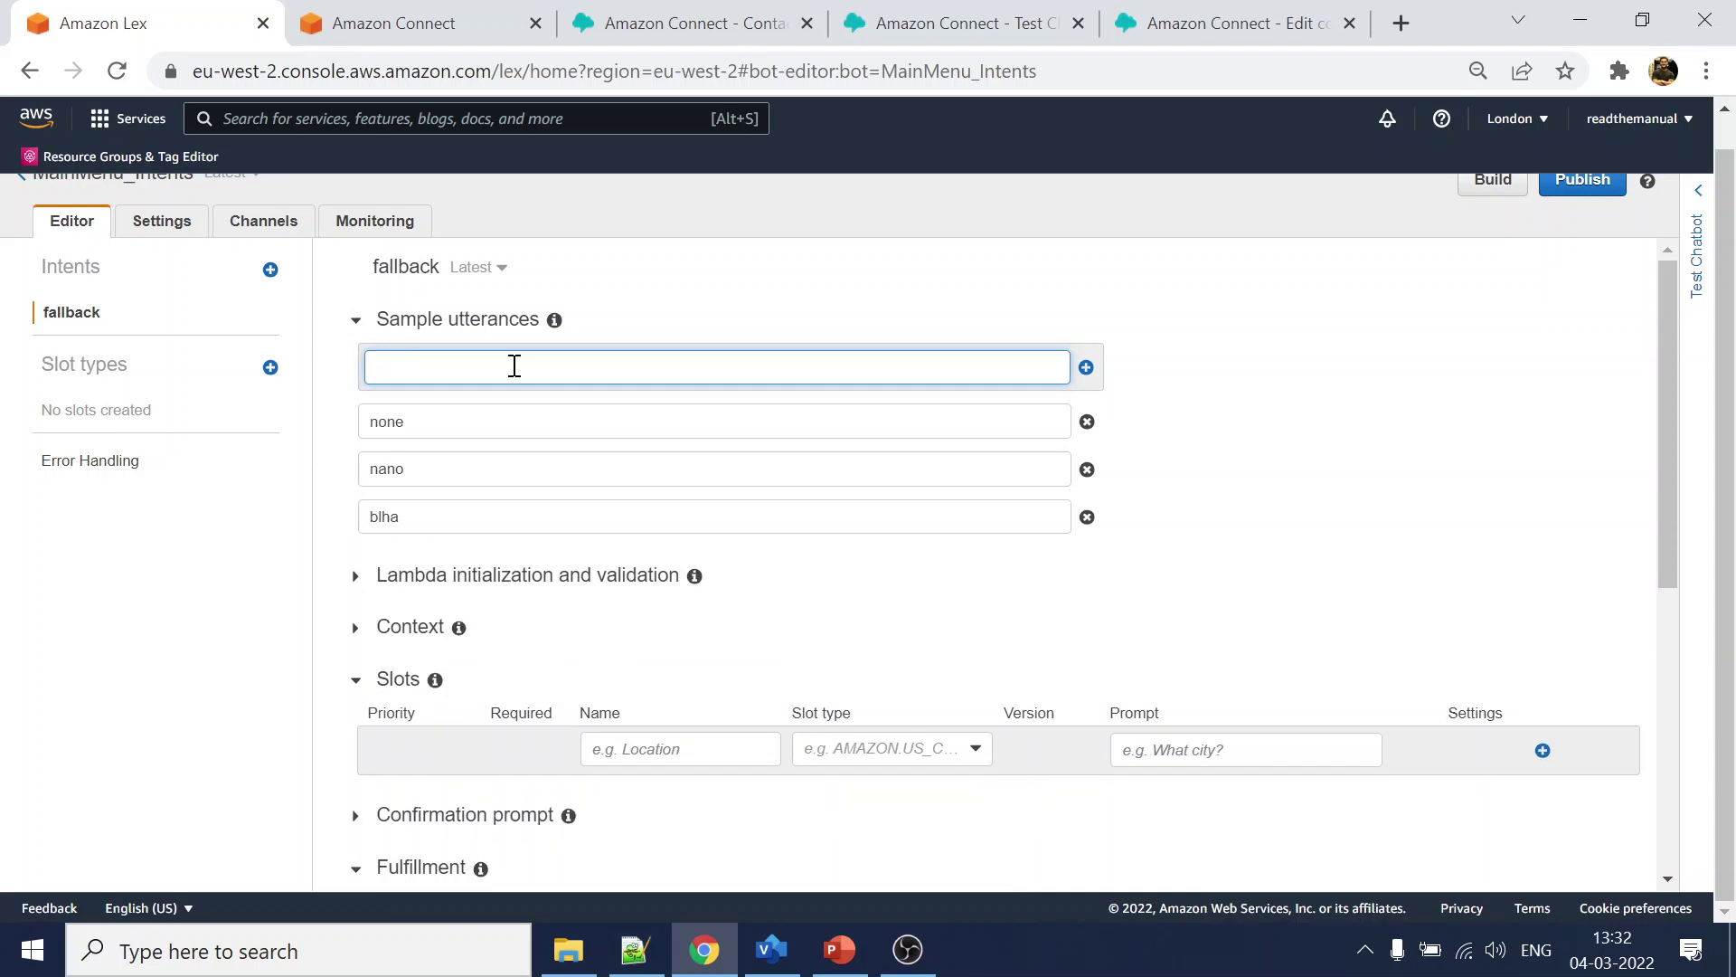
key(Return)
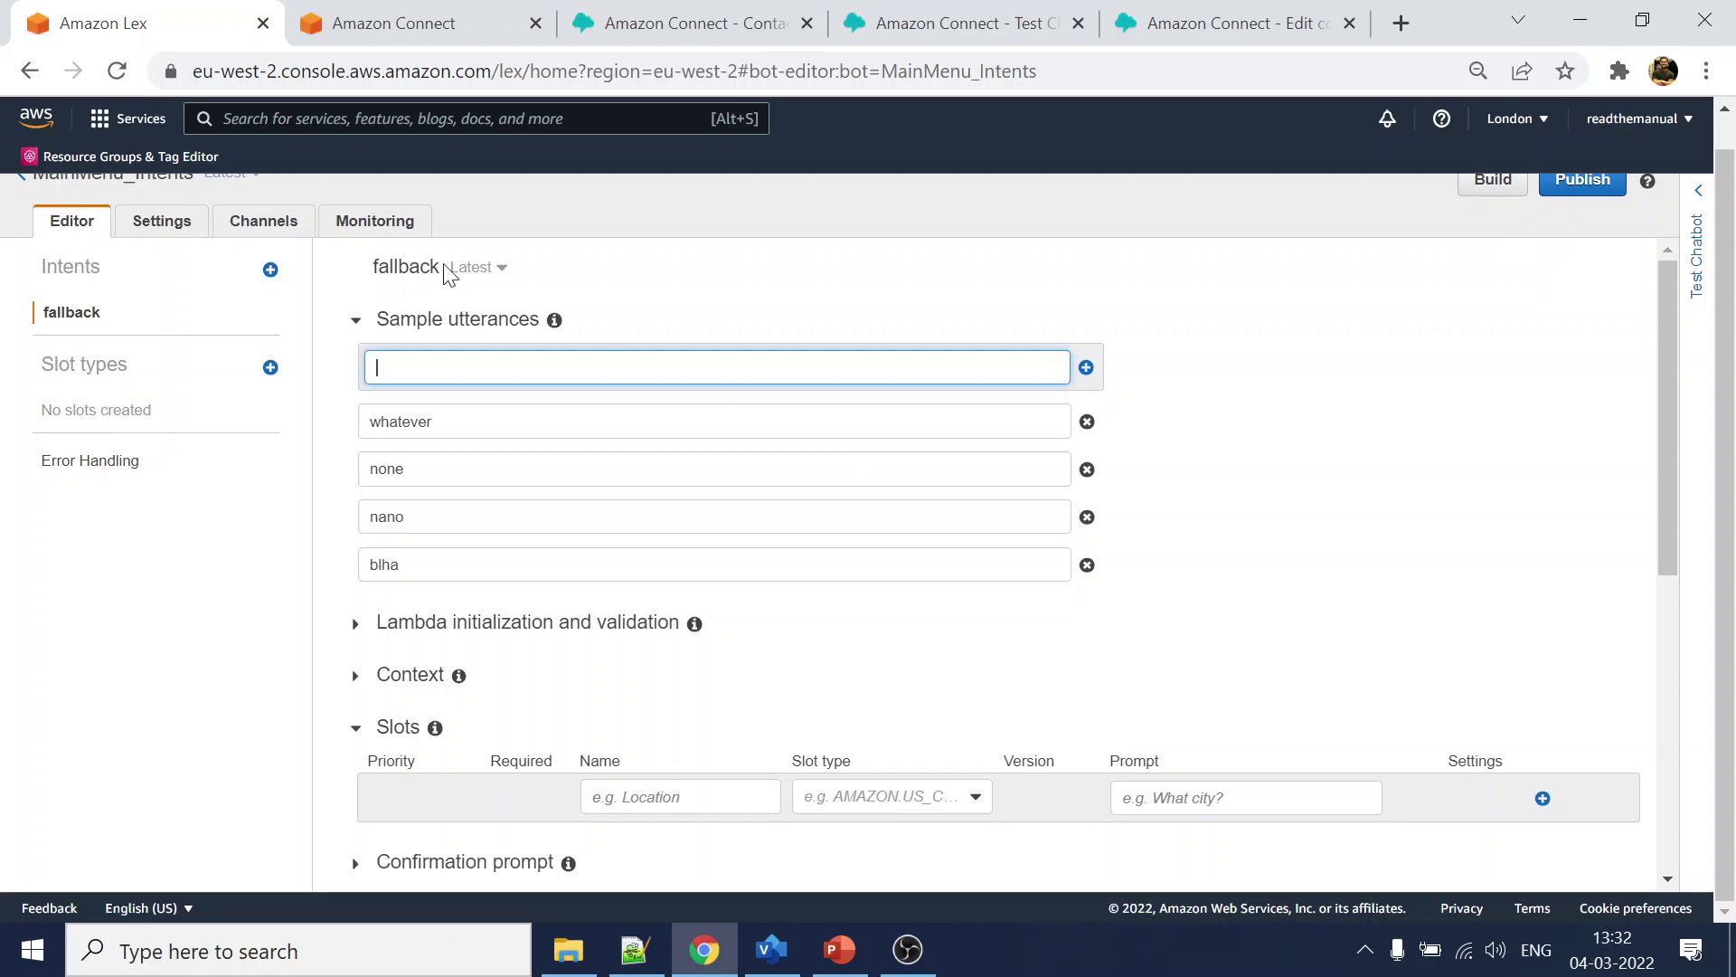
- Save the fallback intent and add the existing custom intent Booking to the bot
scroll(533, 497, down, 10)
click(464, 814)
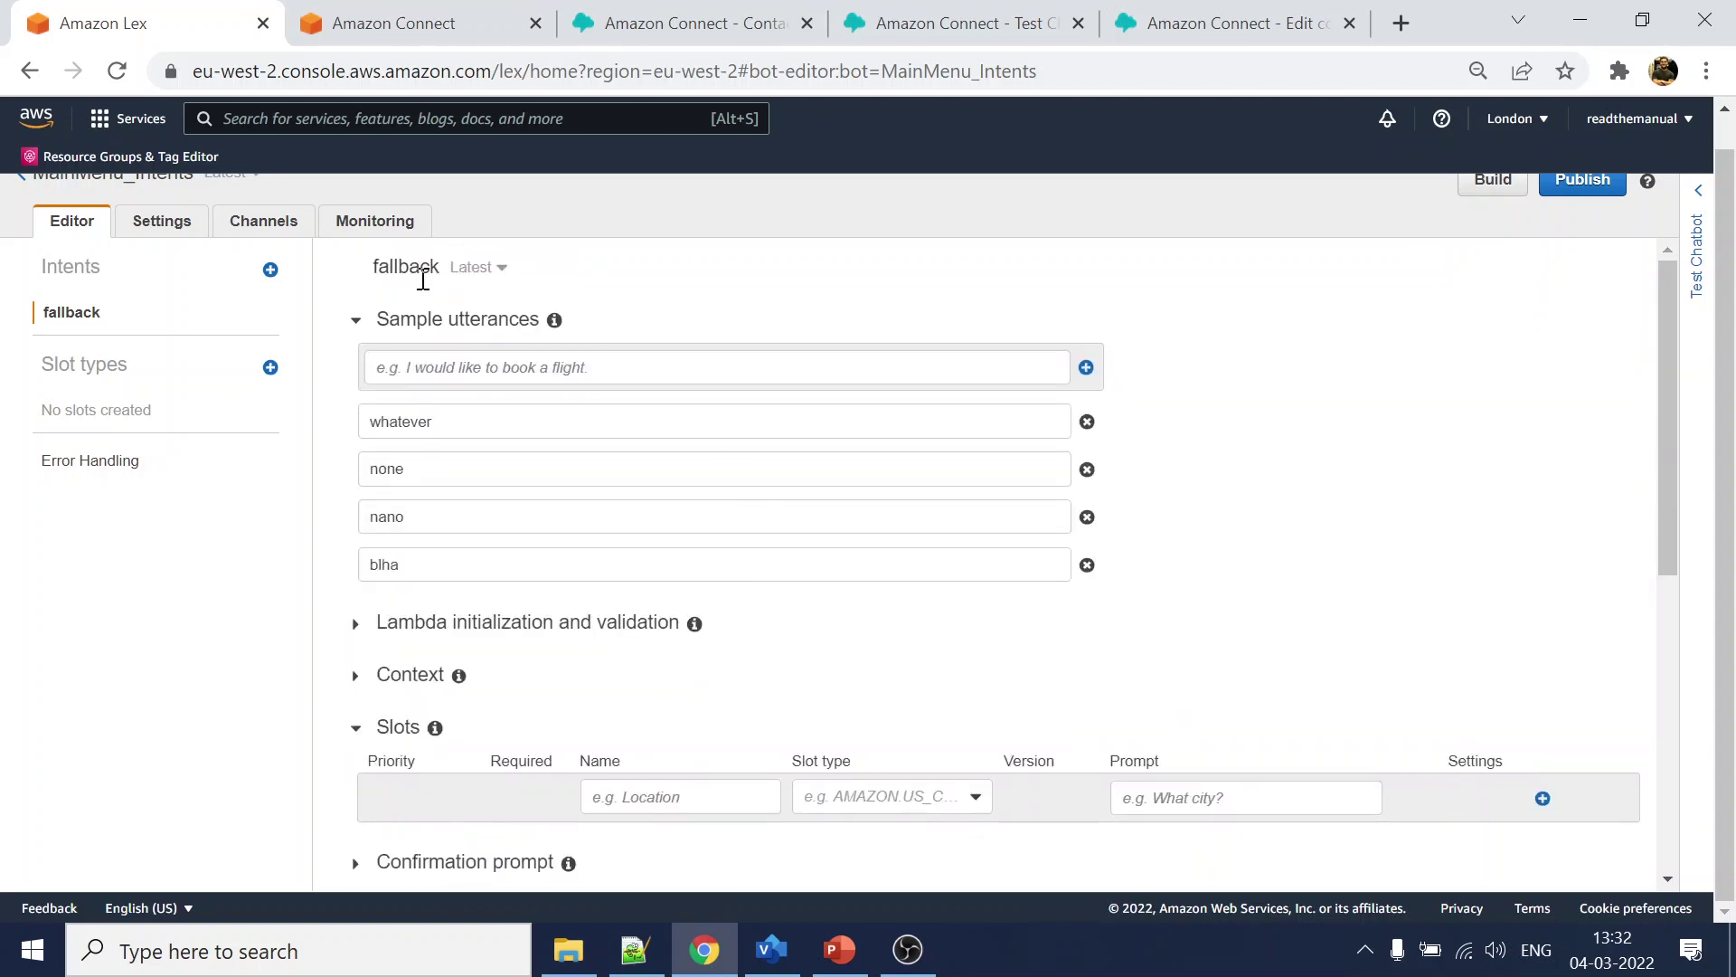
click(269, 269)
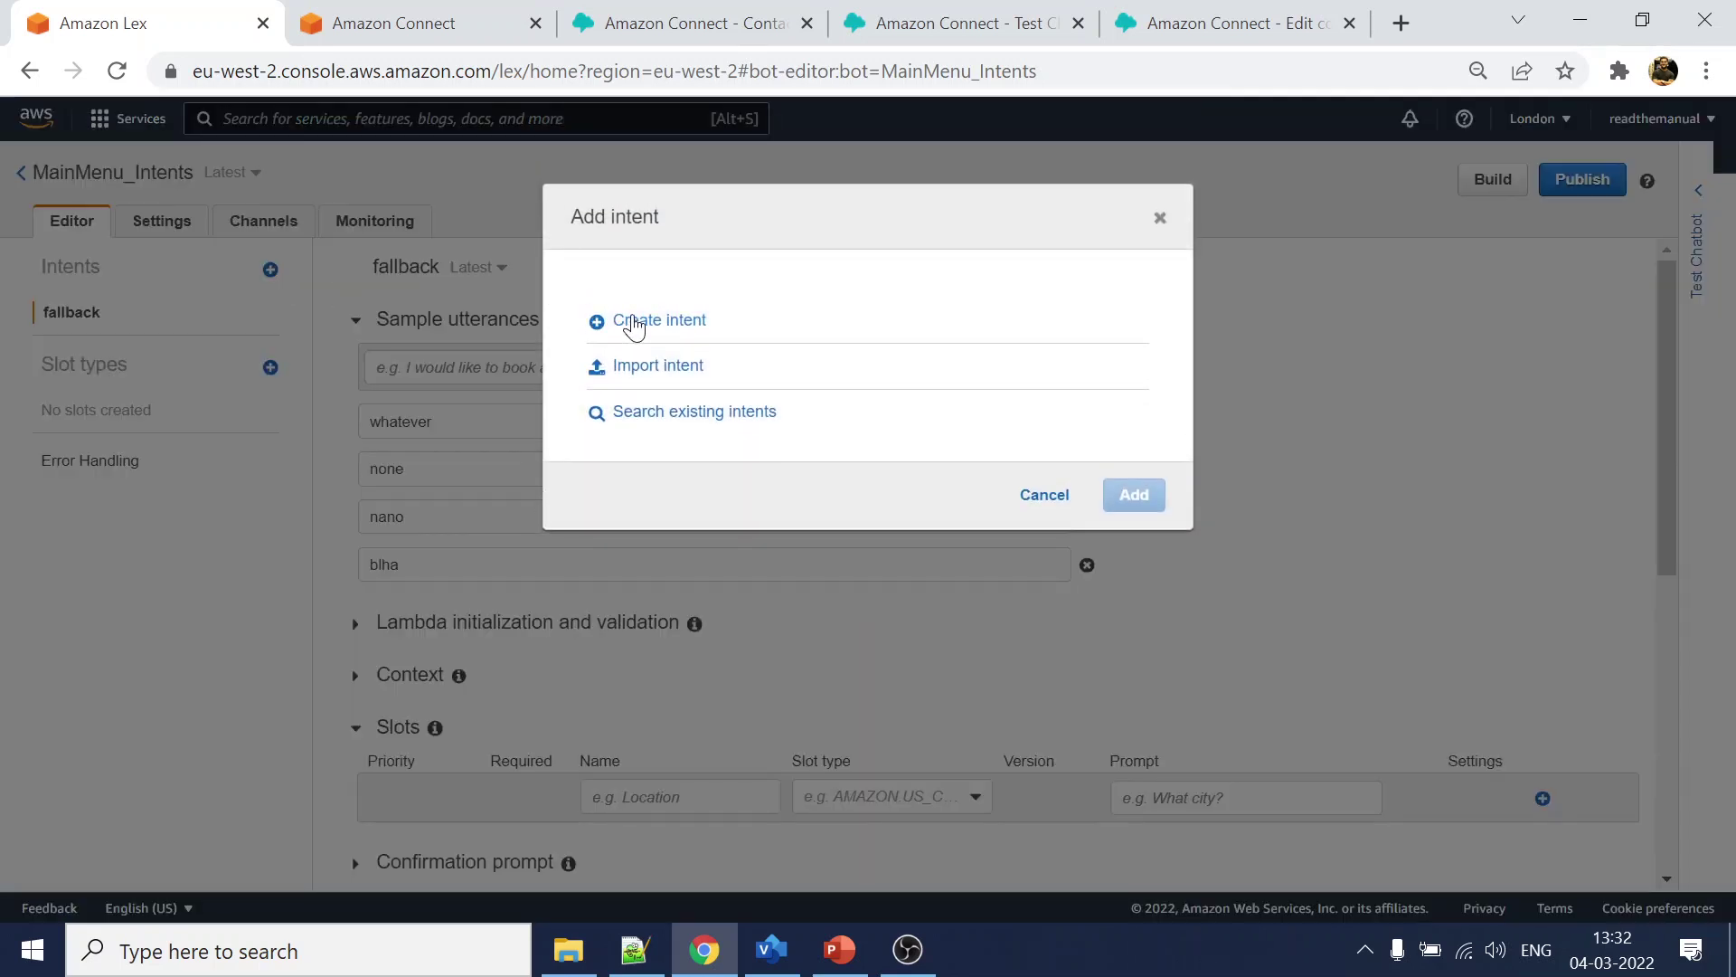
click(670, 415)
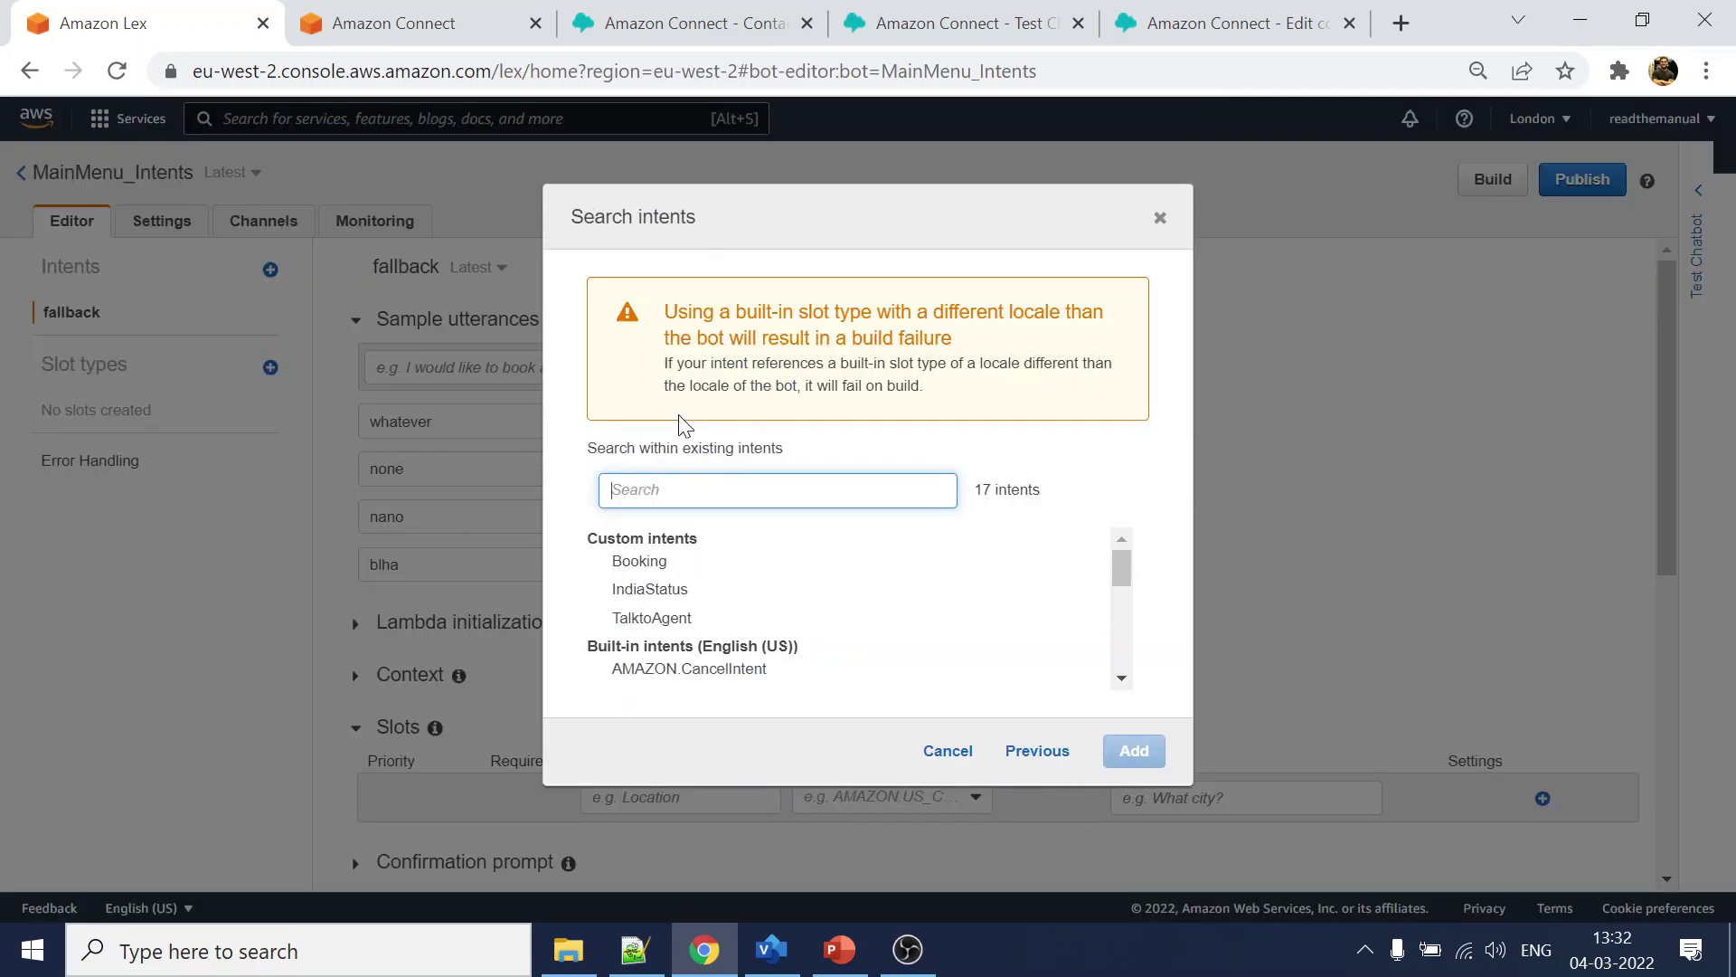
drag(660, 561, 666, 561)
click(1134, 751)
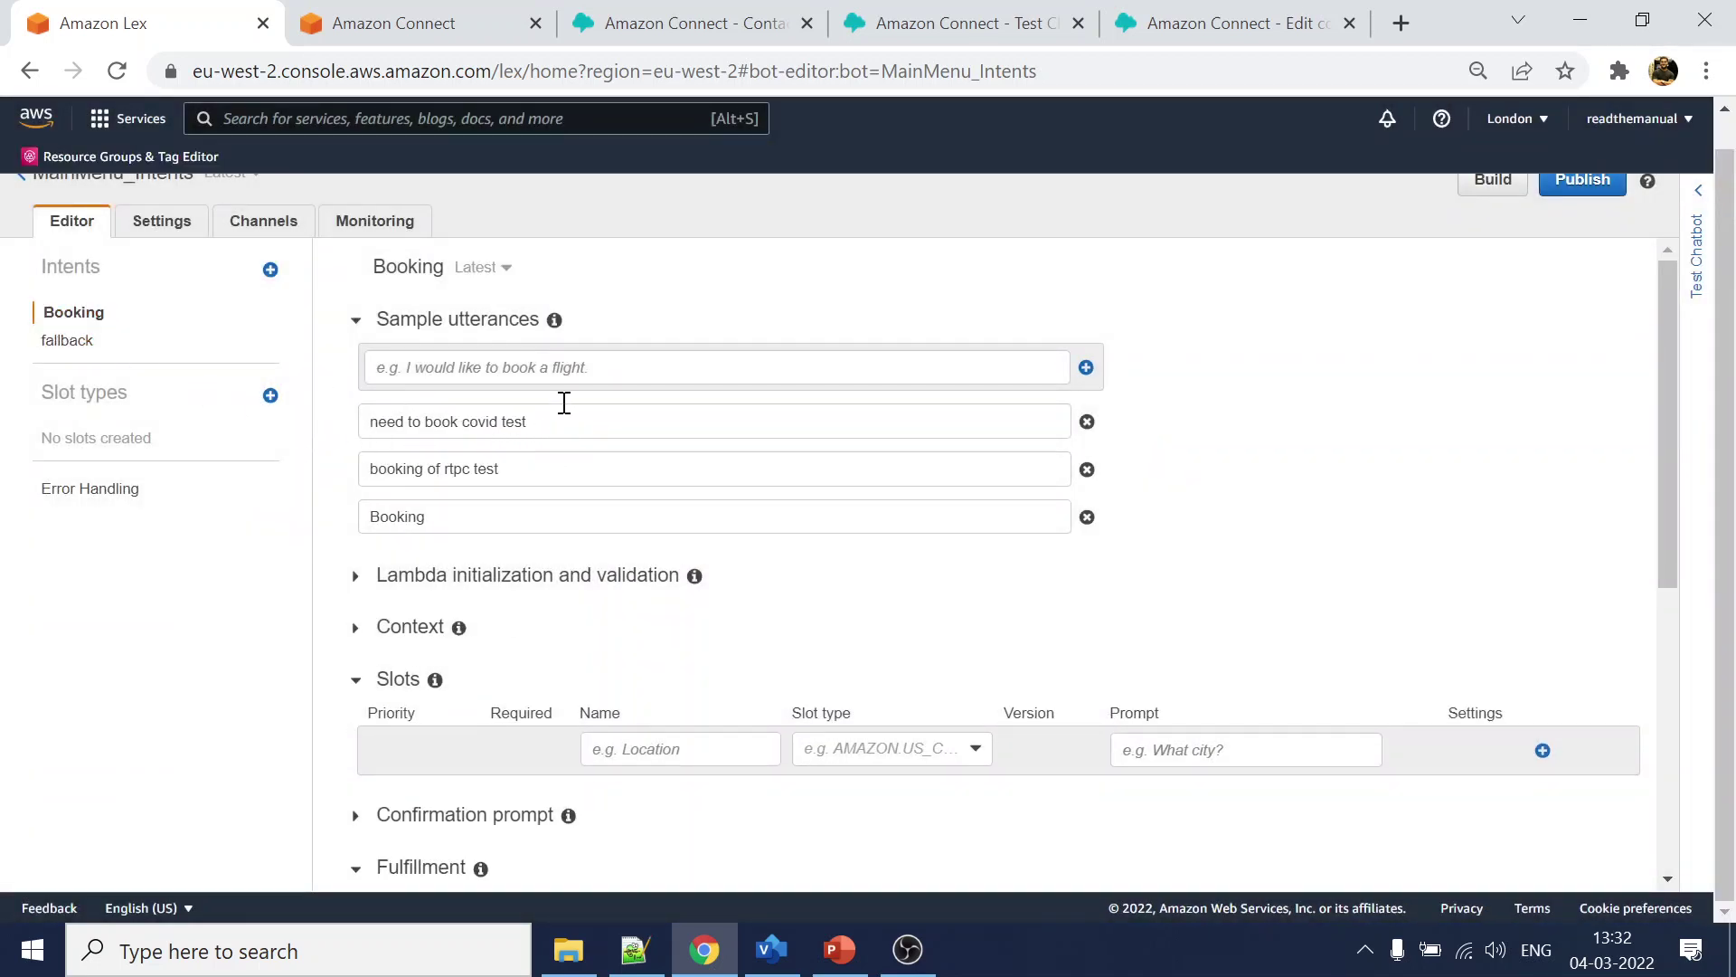
- Add the existing custom intent IndiaStatus to the MainMenu_Intents bot
click(270, 268)
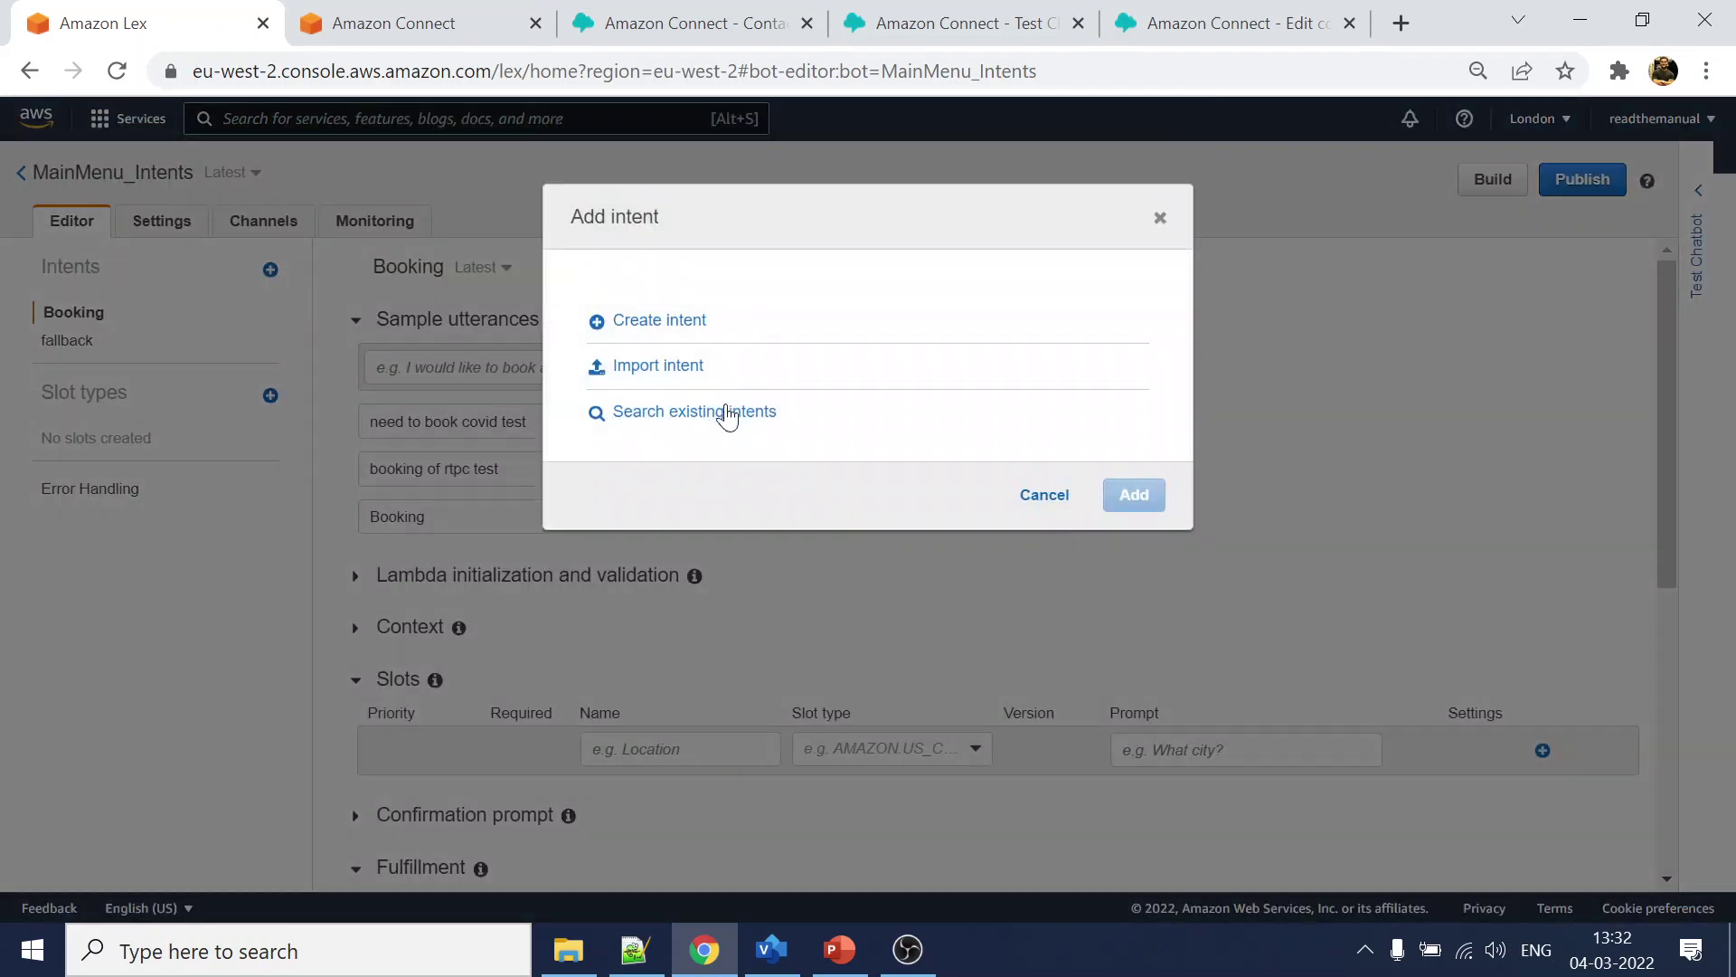
click(659, 417)
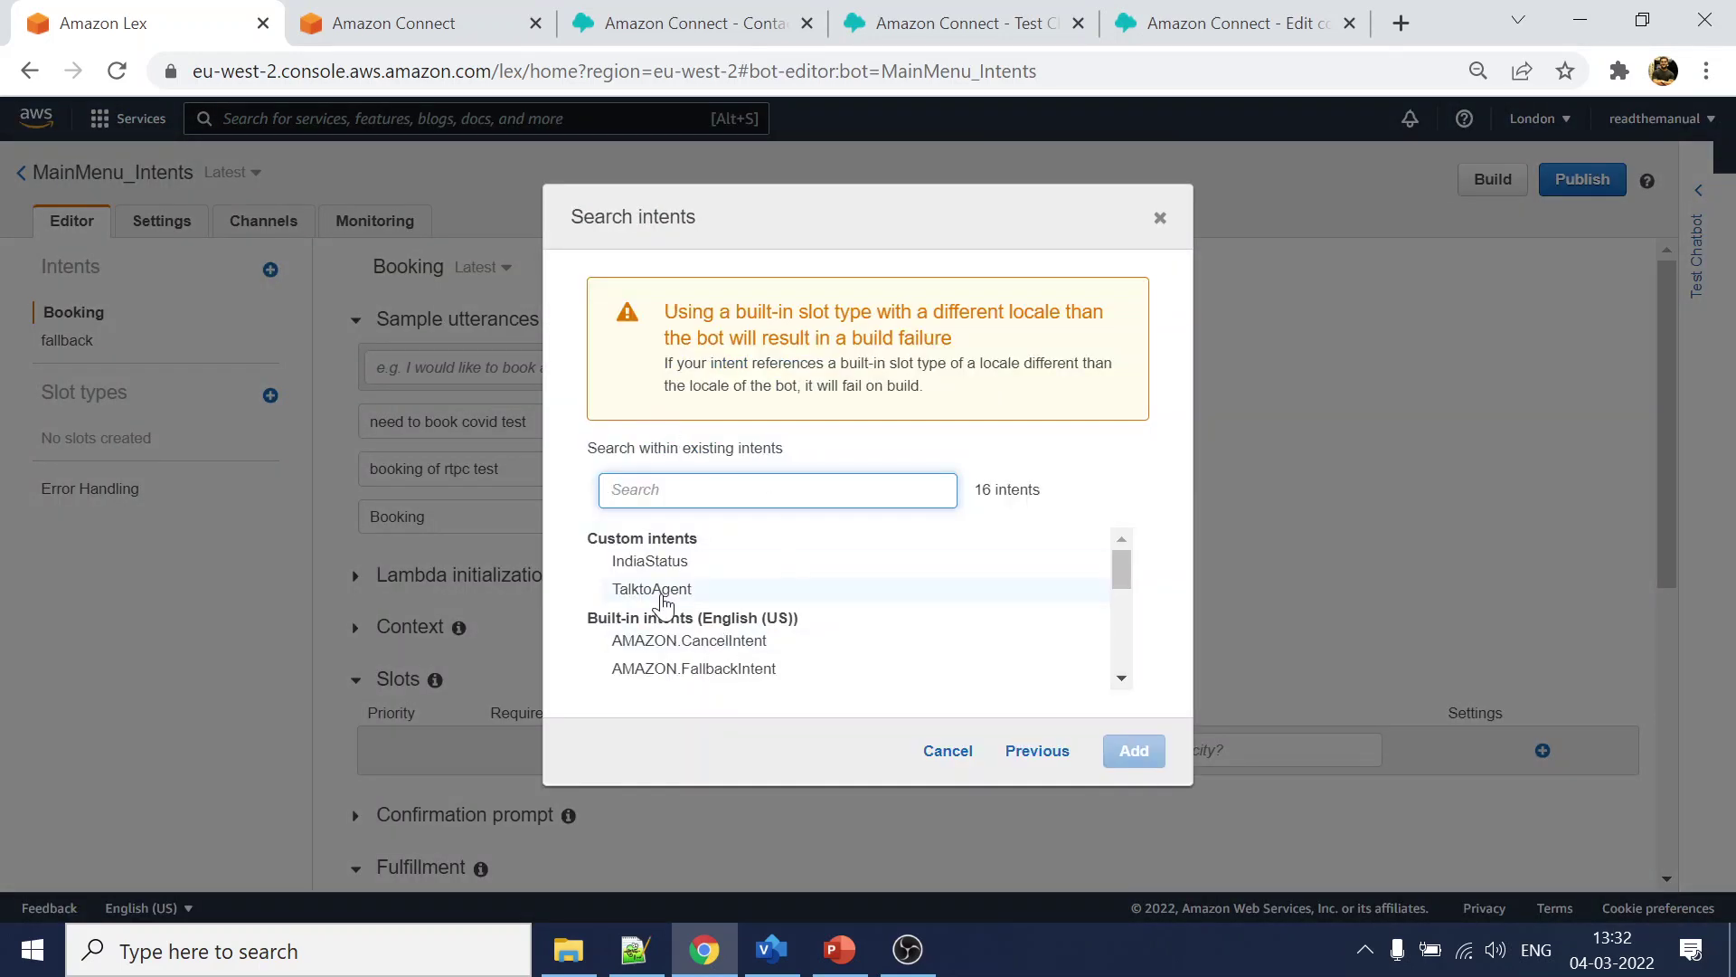
click(660, 562)
click(1134, 752)
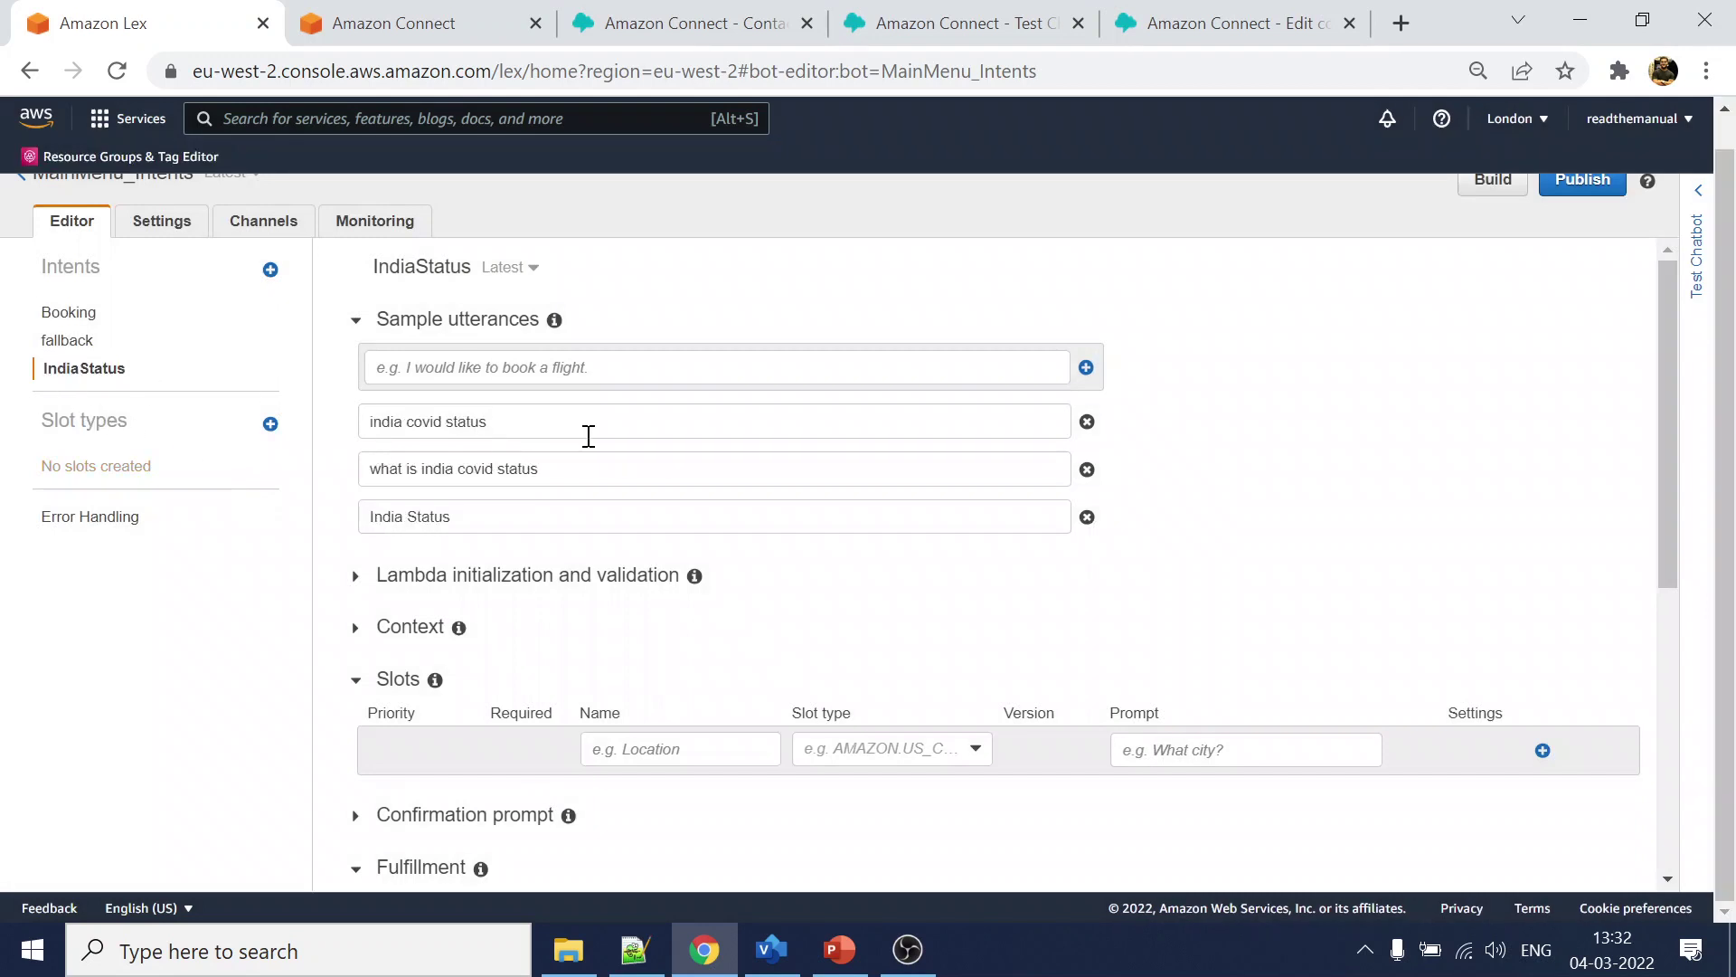
- Add the existing custom intent TalktoAgent to the MainMenu_Intents bot
click(270, 270)
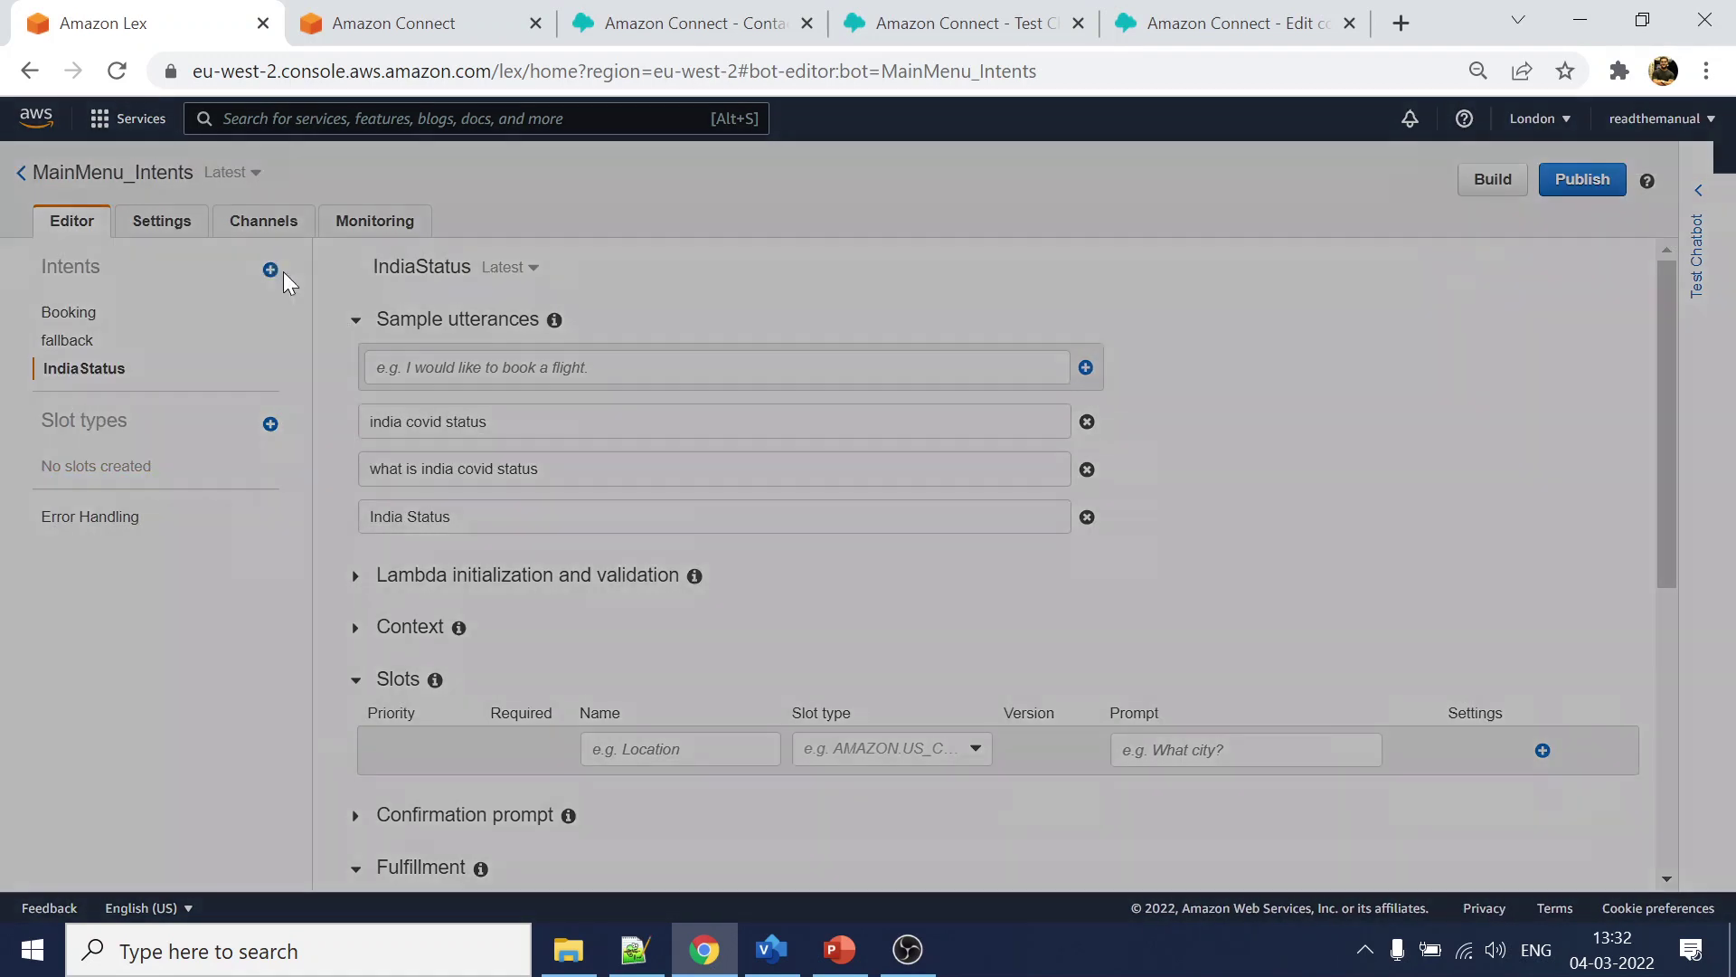
click(631, 416)
click(658, 562)
click(1134, 752)
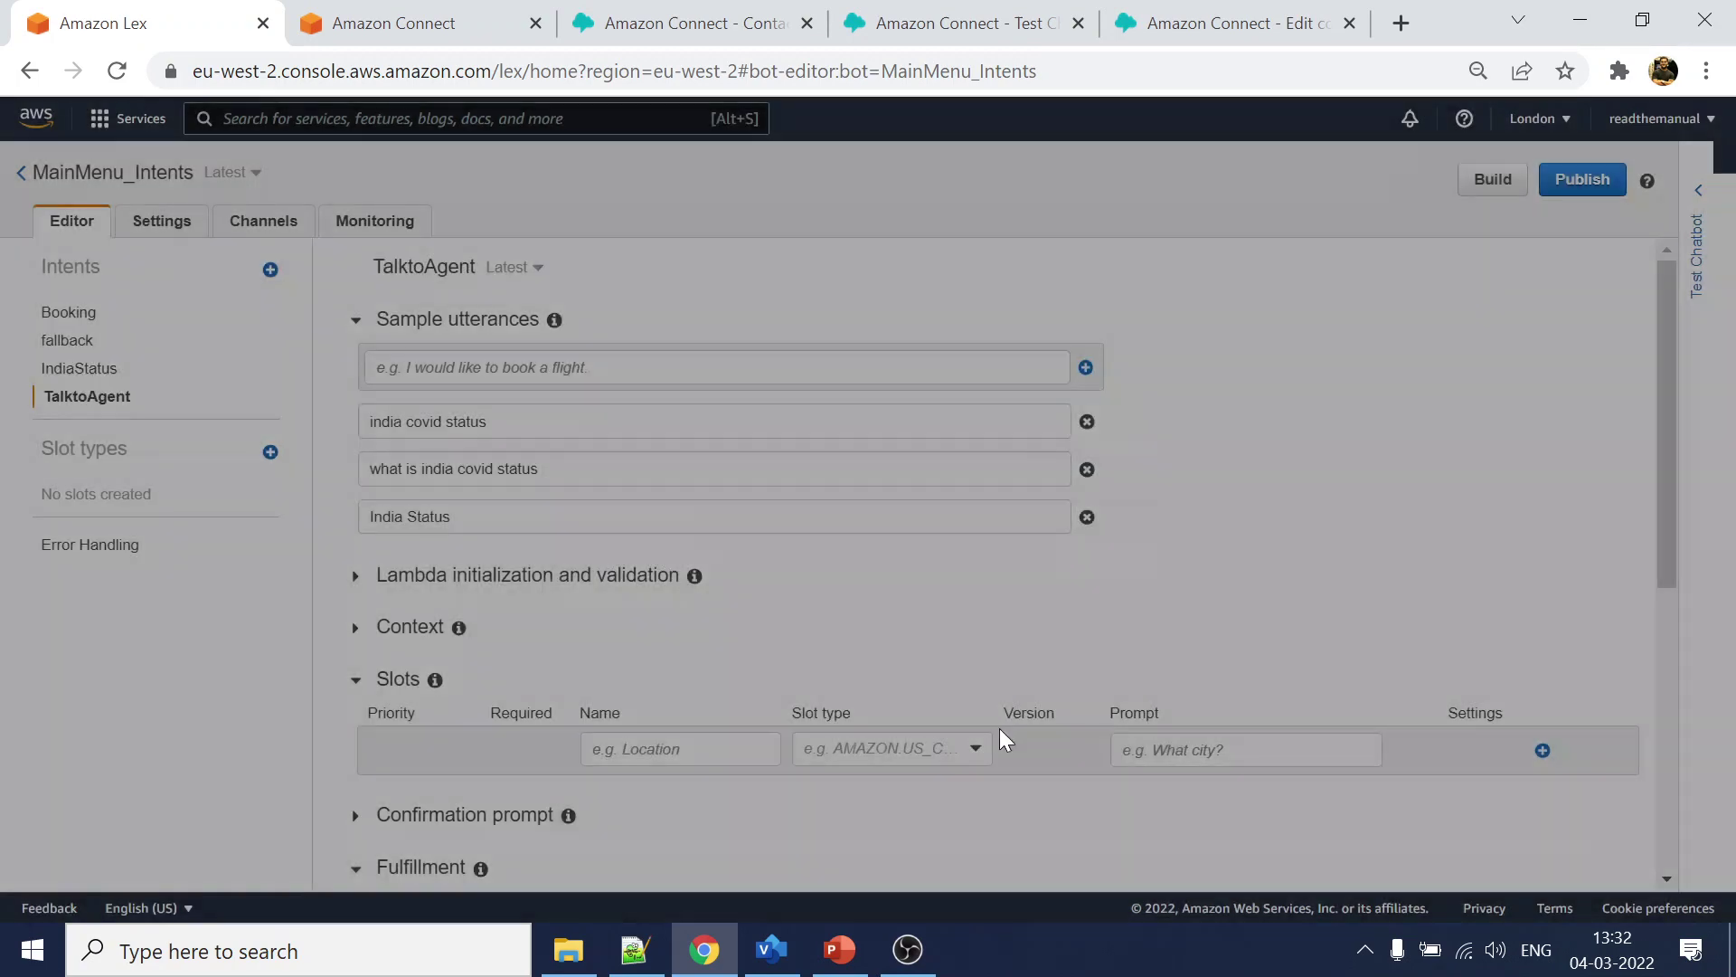
- Save the TalktoAgent intent and build the MainMenu_Intents bot
scroll(1420, 517, down, 7)
click(409, 818)
scroll(1318, 562, up, 10)
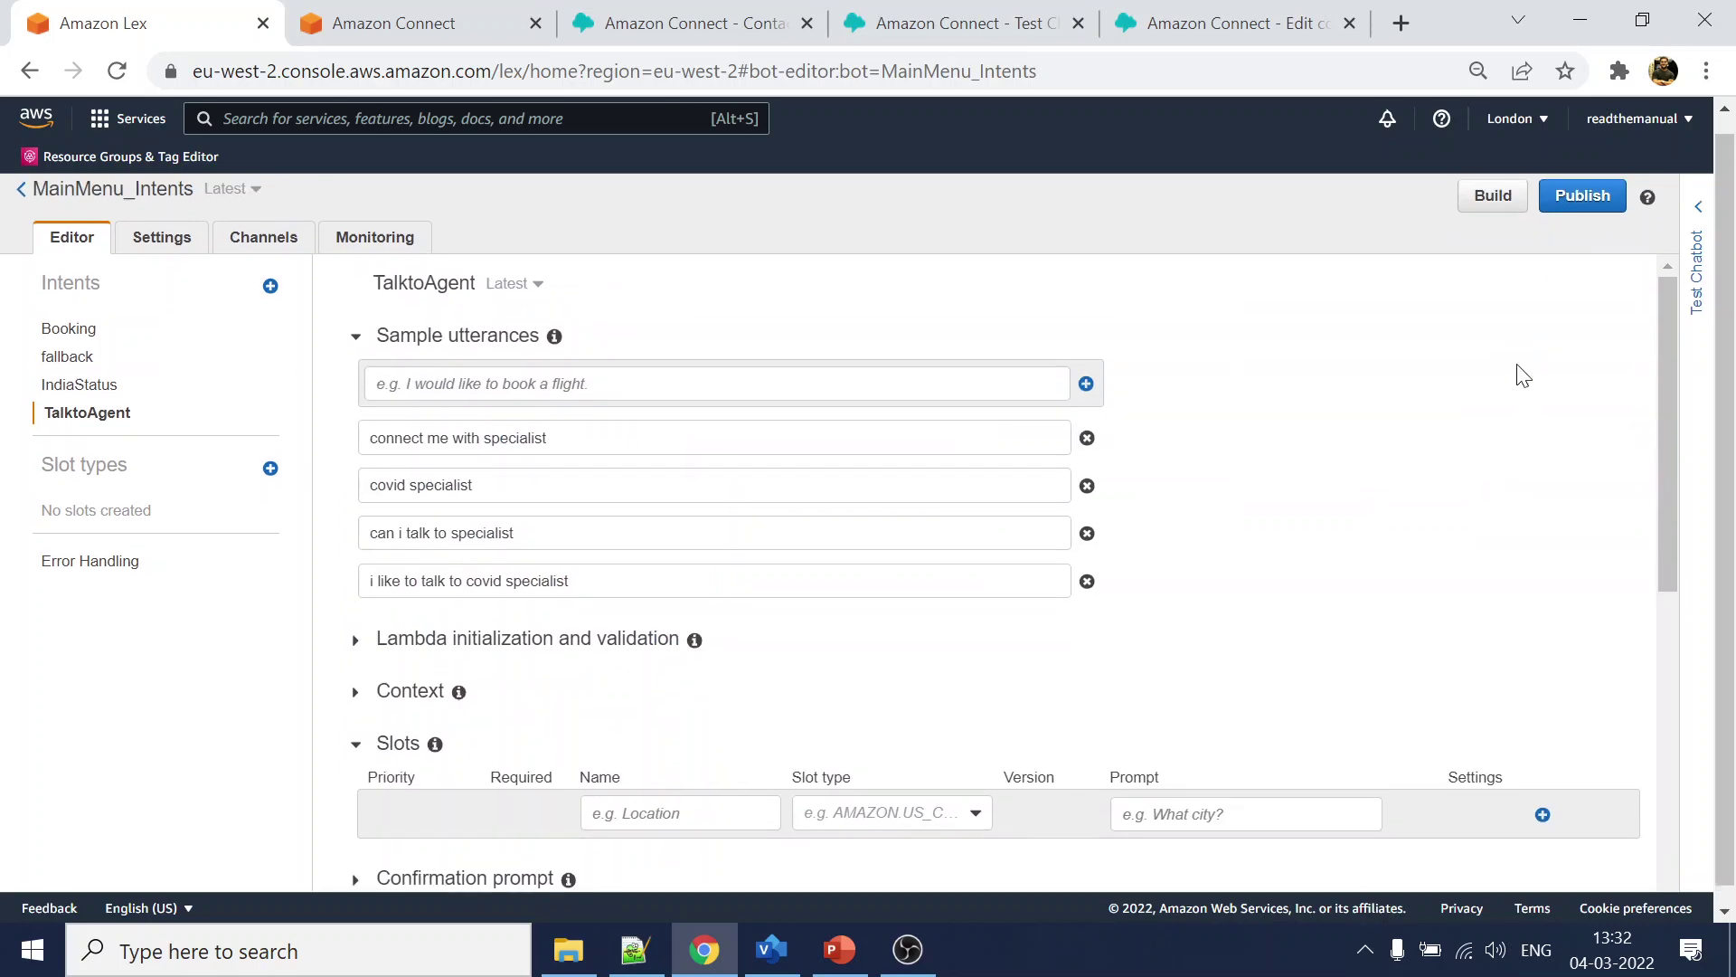
click(1494, 215)
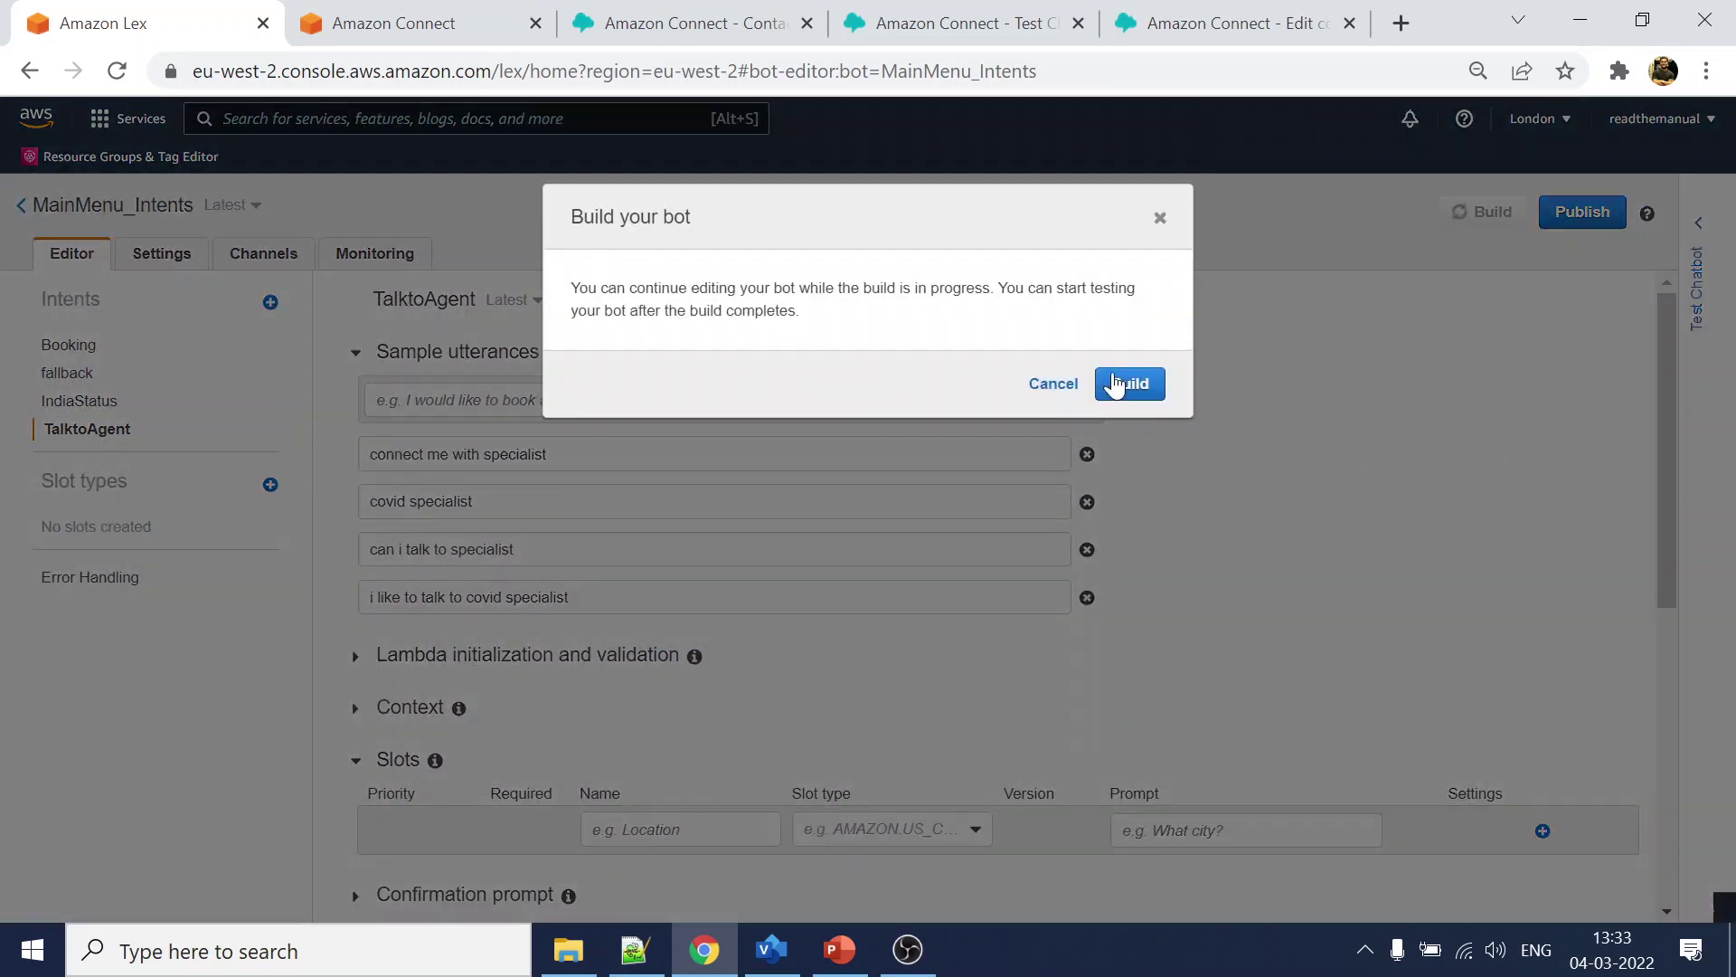
click(1122, 384)
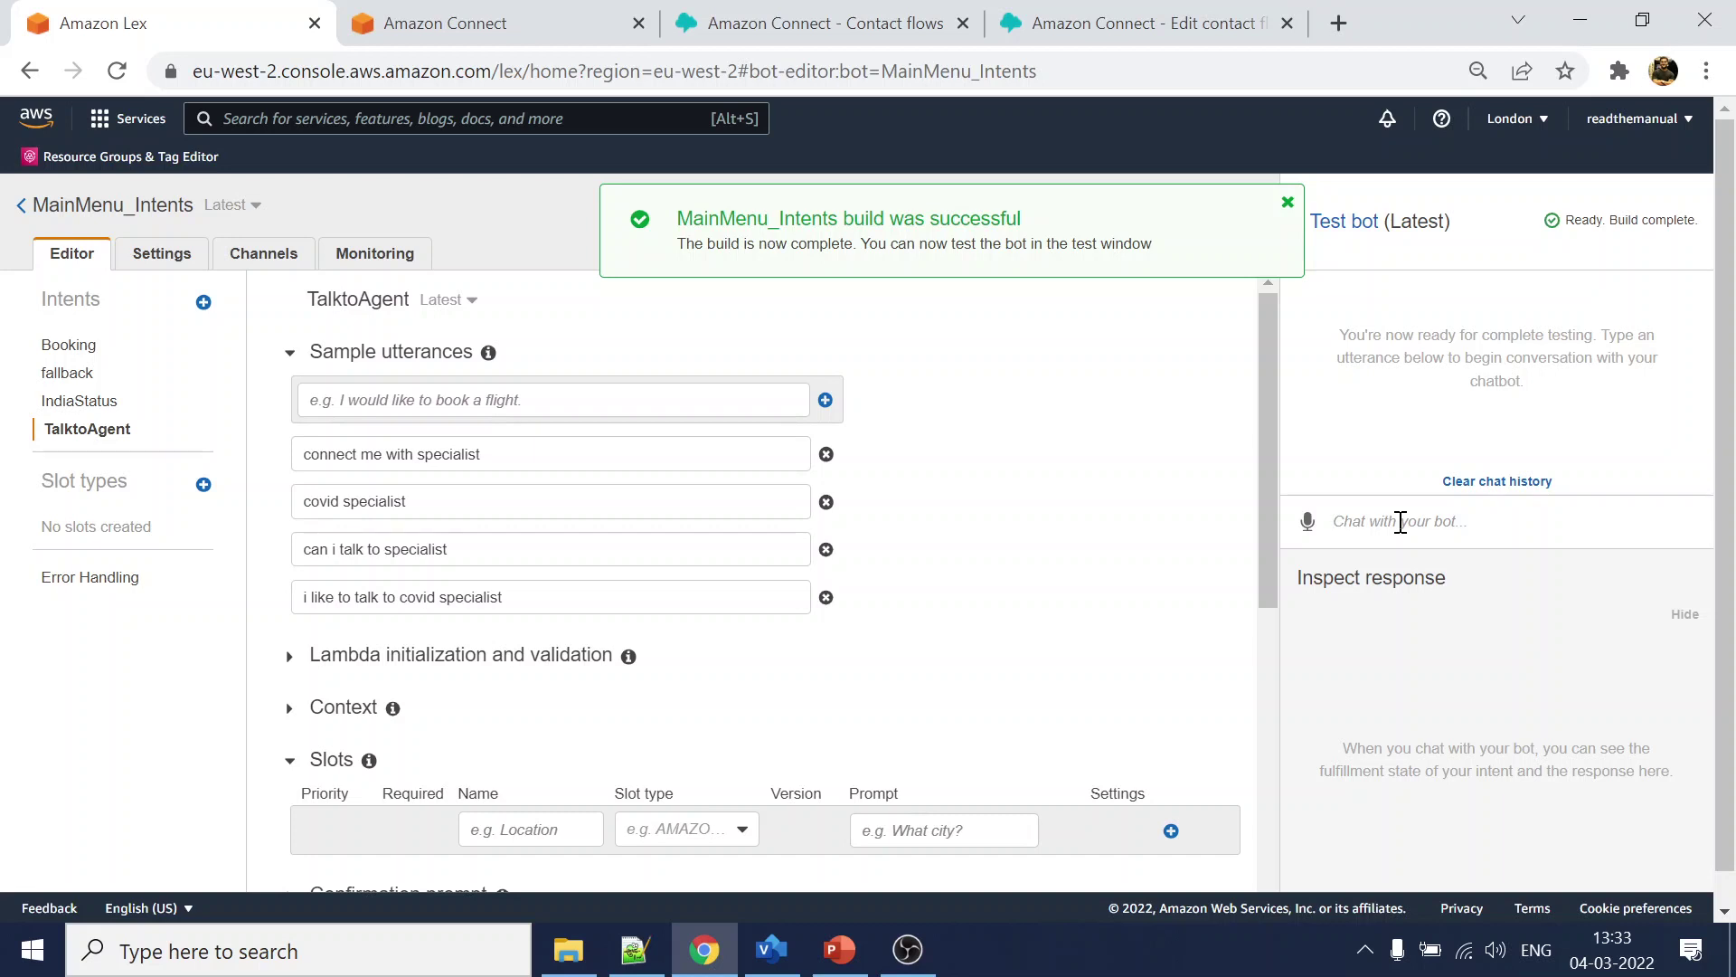
- Test the built bot with the utterances "none" and "india status" and check which intent each one matches
text(none)
key(Return)
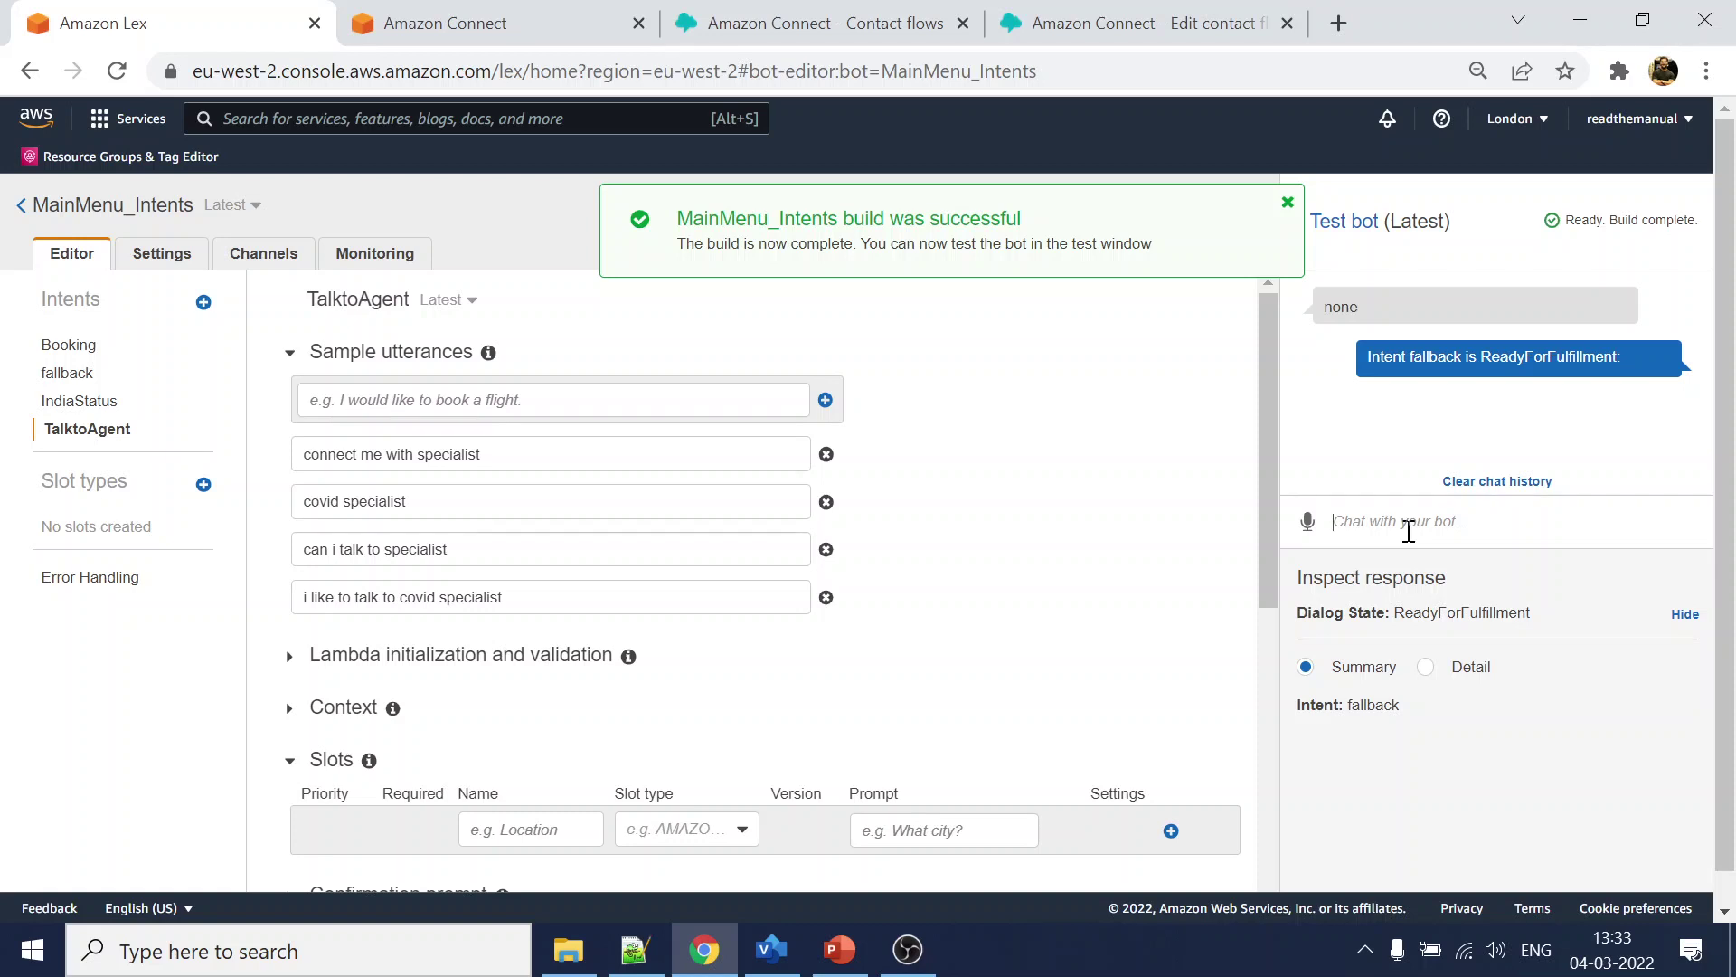
text(ins)
text(ia status)
key(Return)
double_click(1371, 704)
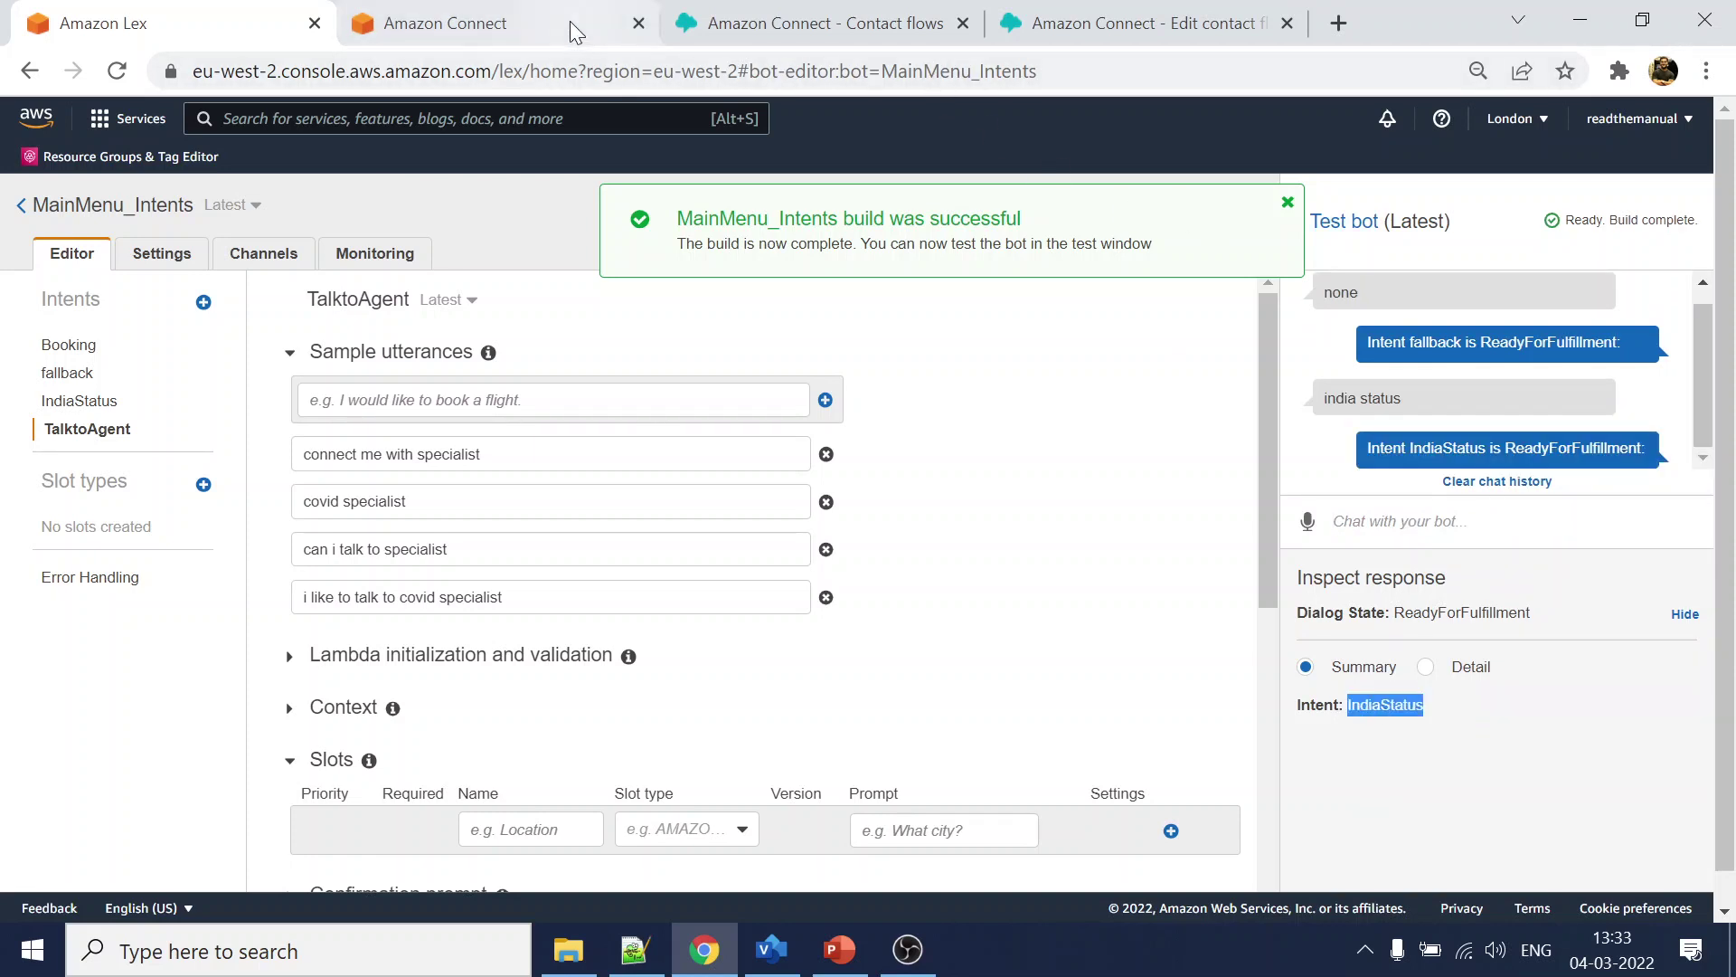
- Switch to the Amazon Connect console and open the contact flow settings of the readthemanual instance
click(533, 29)
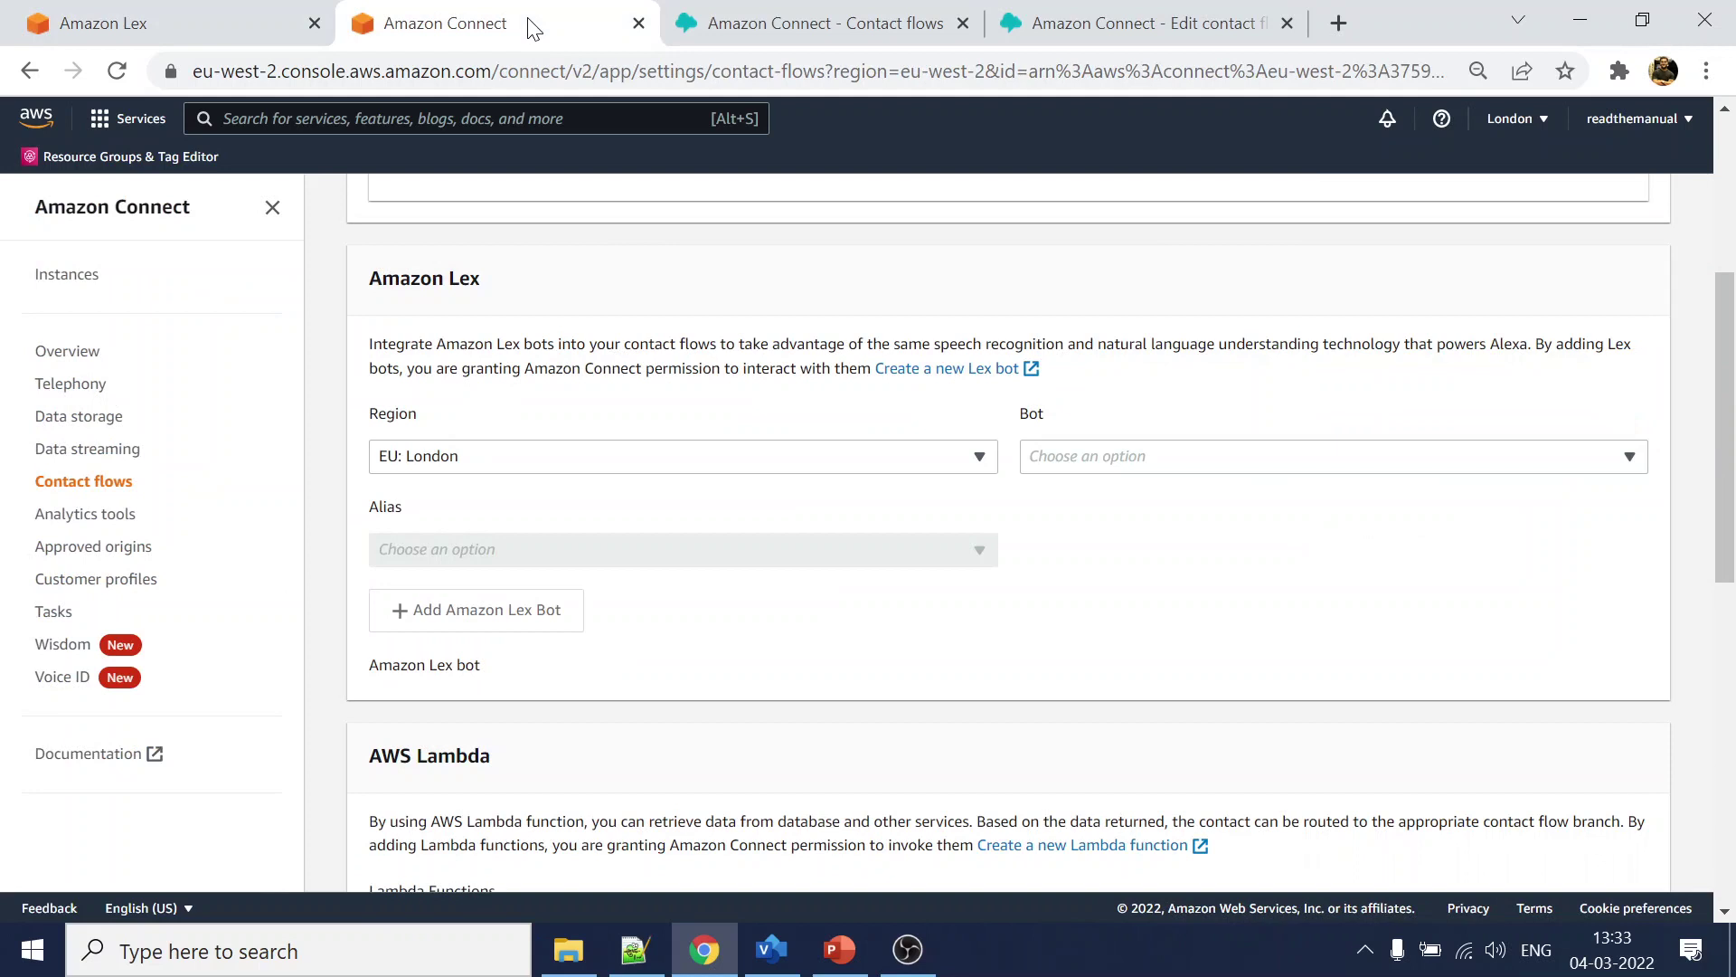
scroll(552, 402, up, 5)
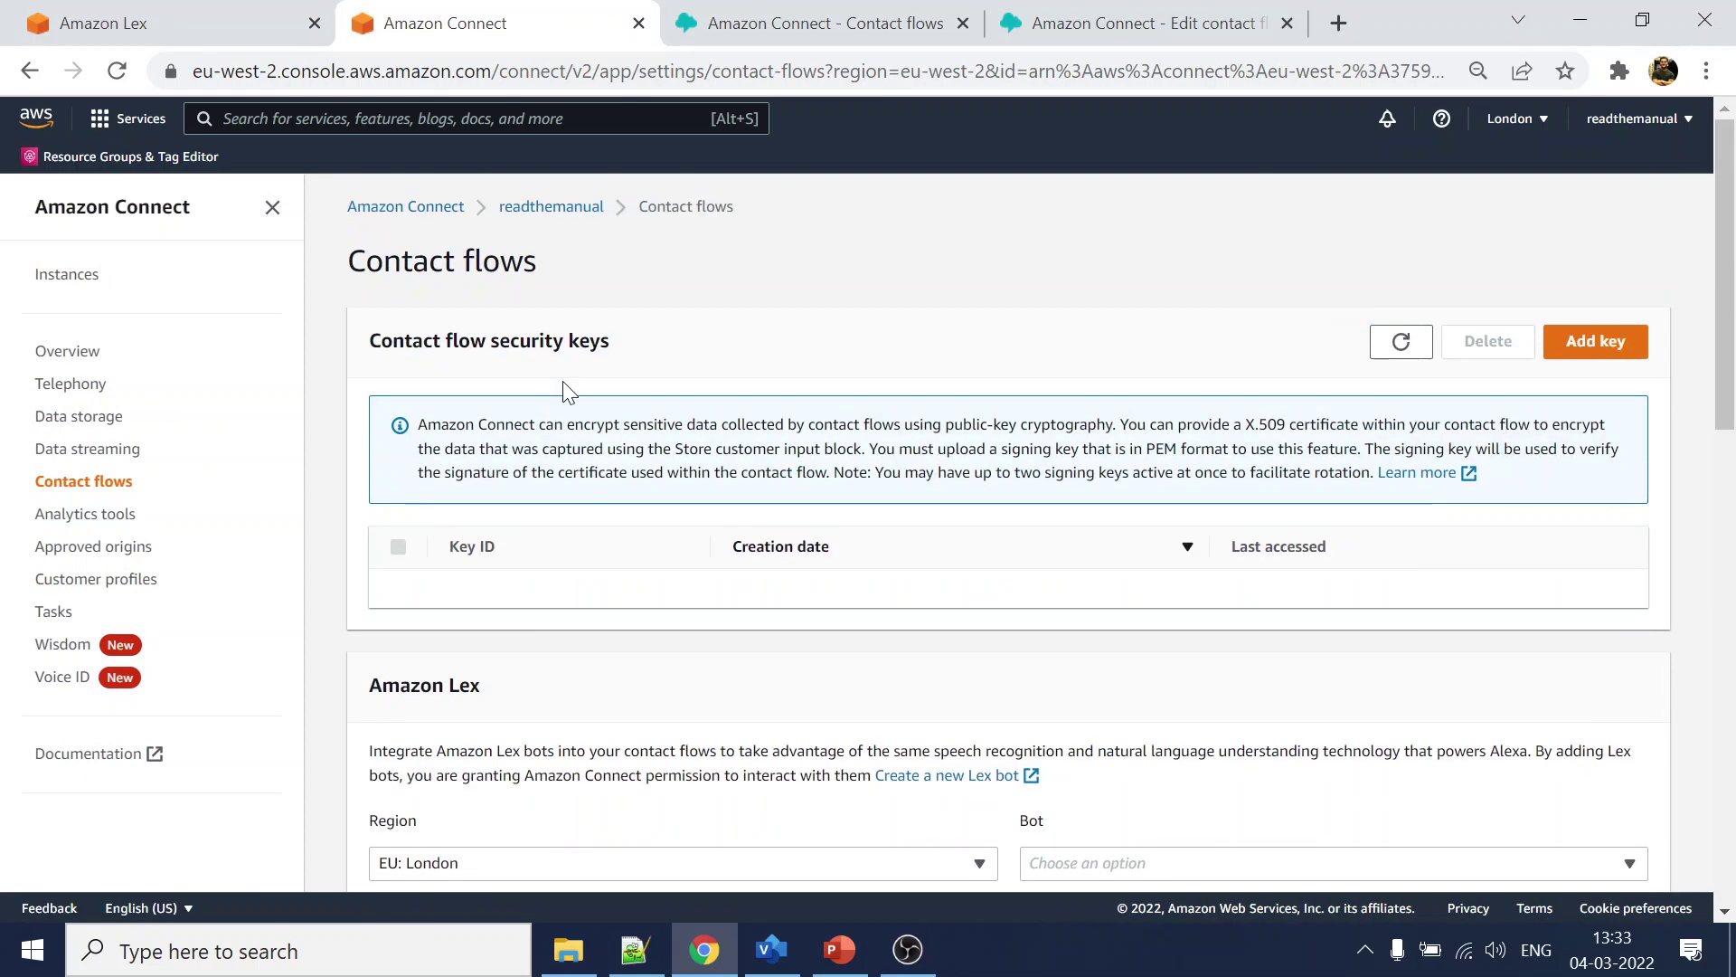
click(446, 214)
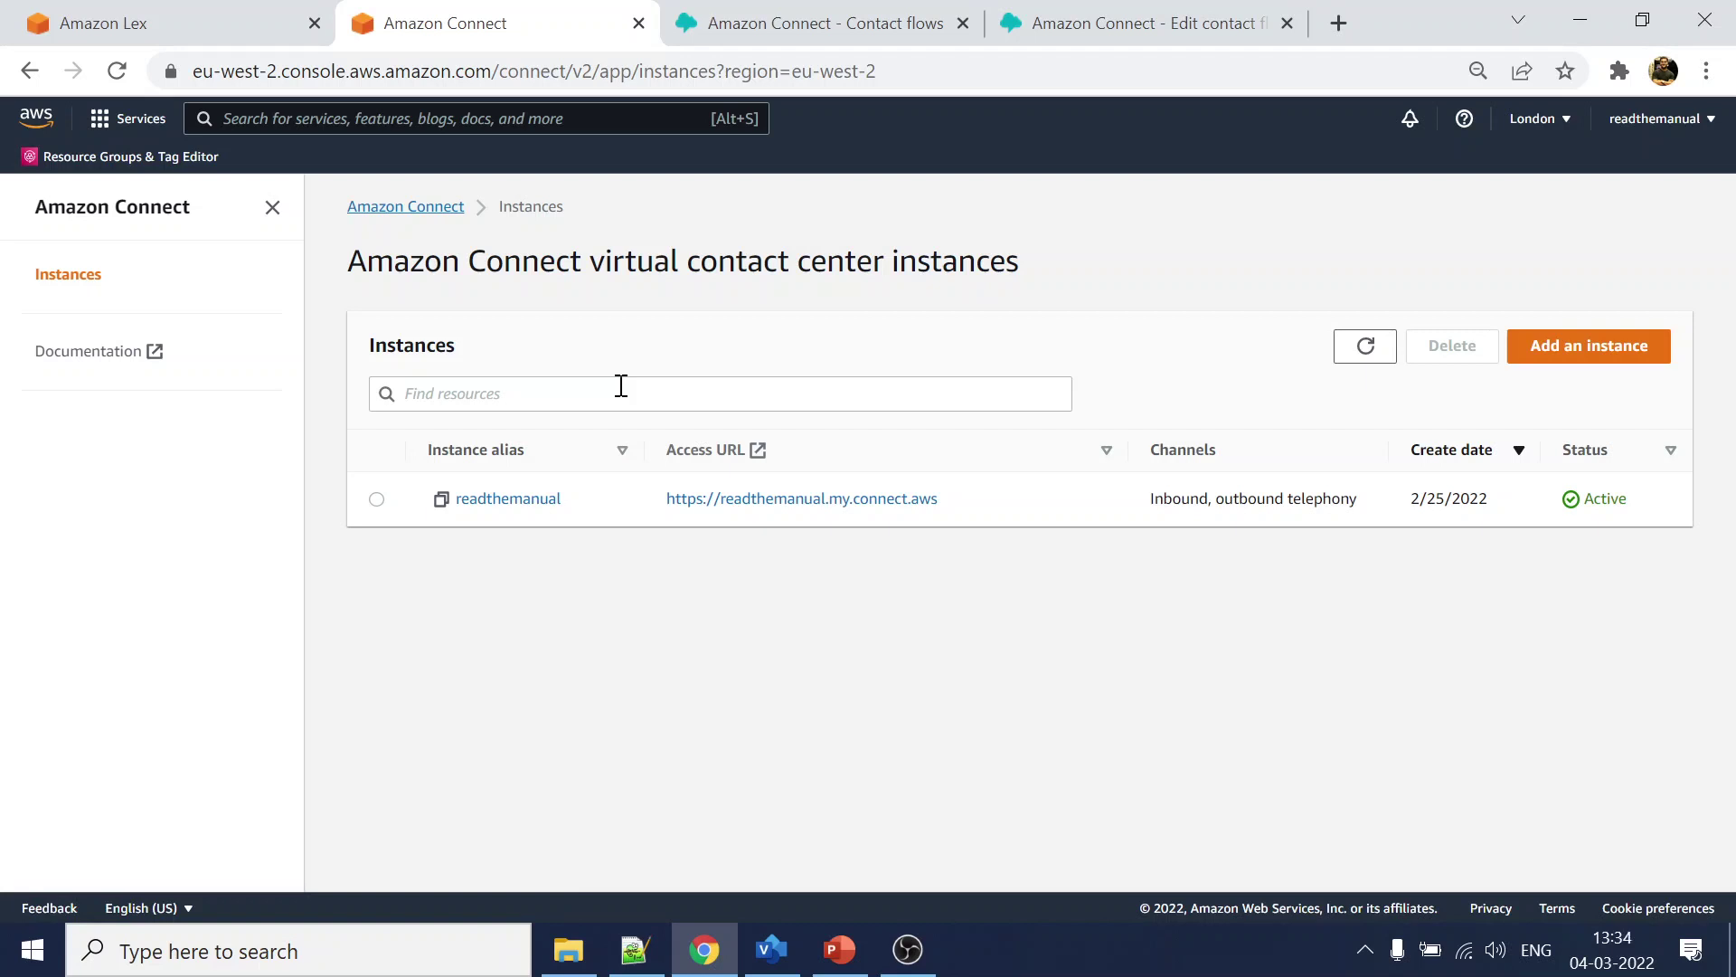
click(551, 500)
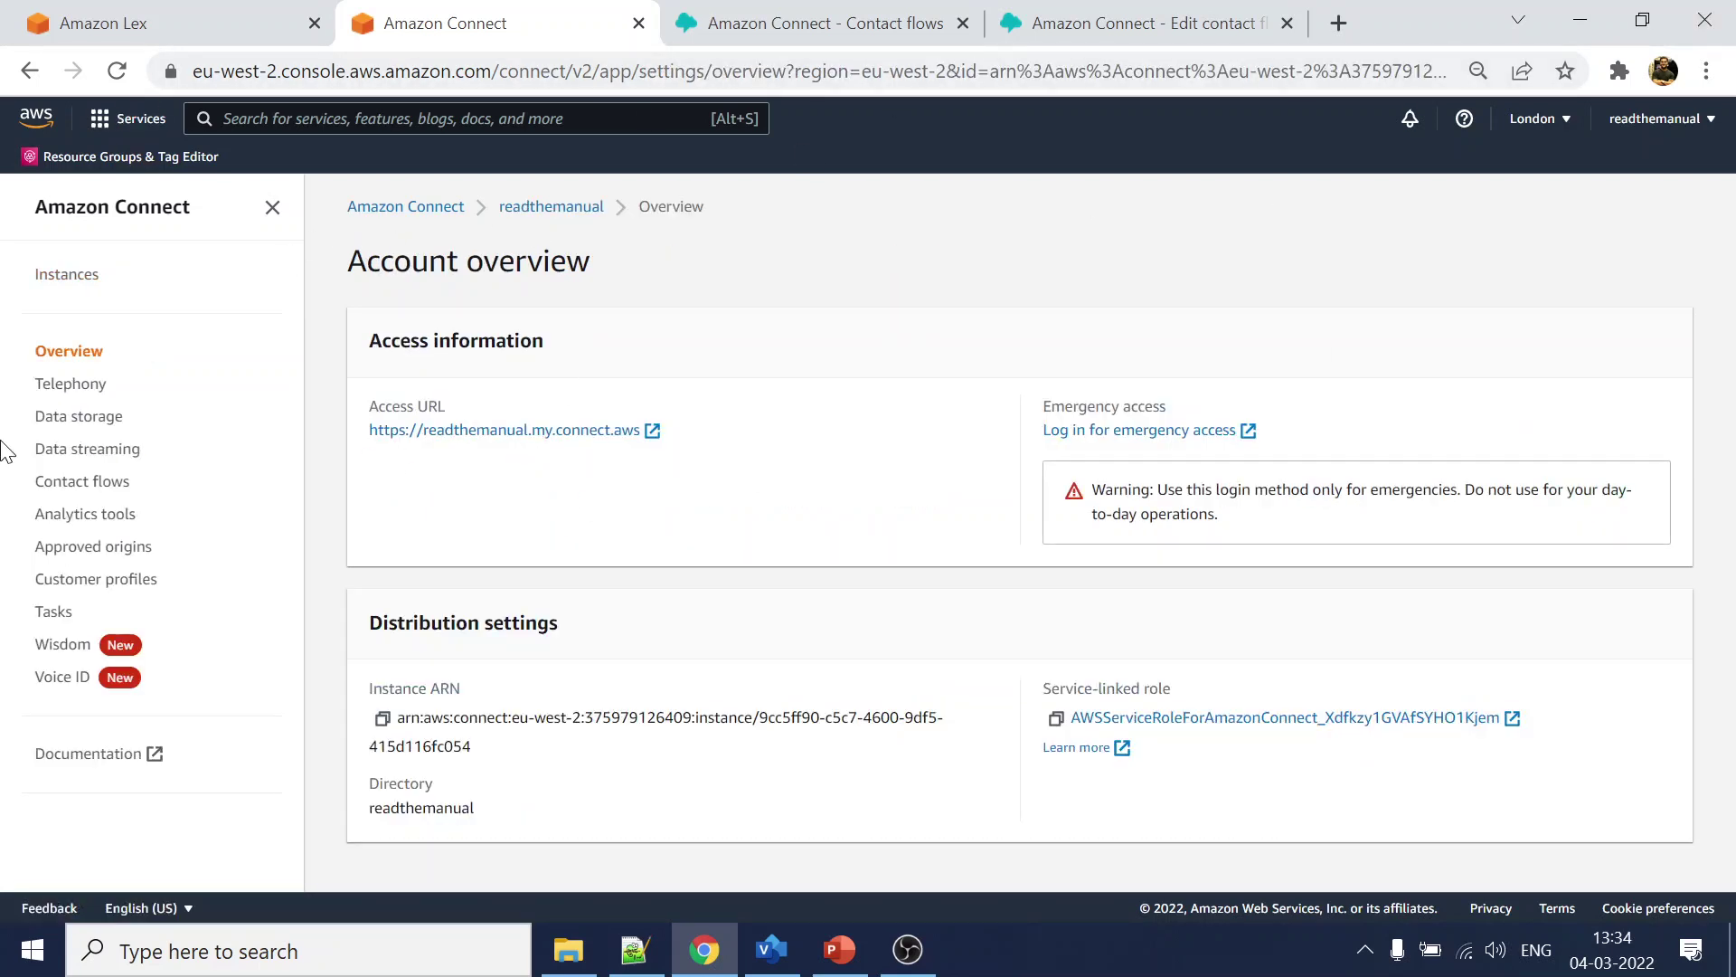
click(108, 485)
- Add the Lex bot MainMenu_Intents(Classic) from the EU: London region to the Amazon Connect instance
scroll(892, 561, down, 3)
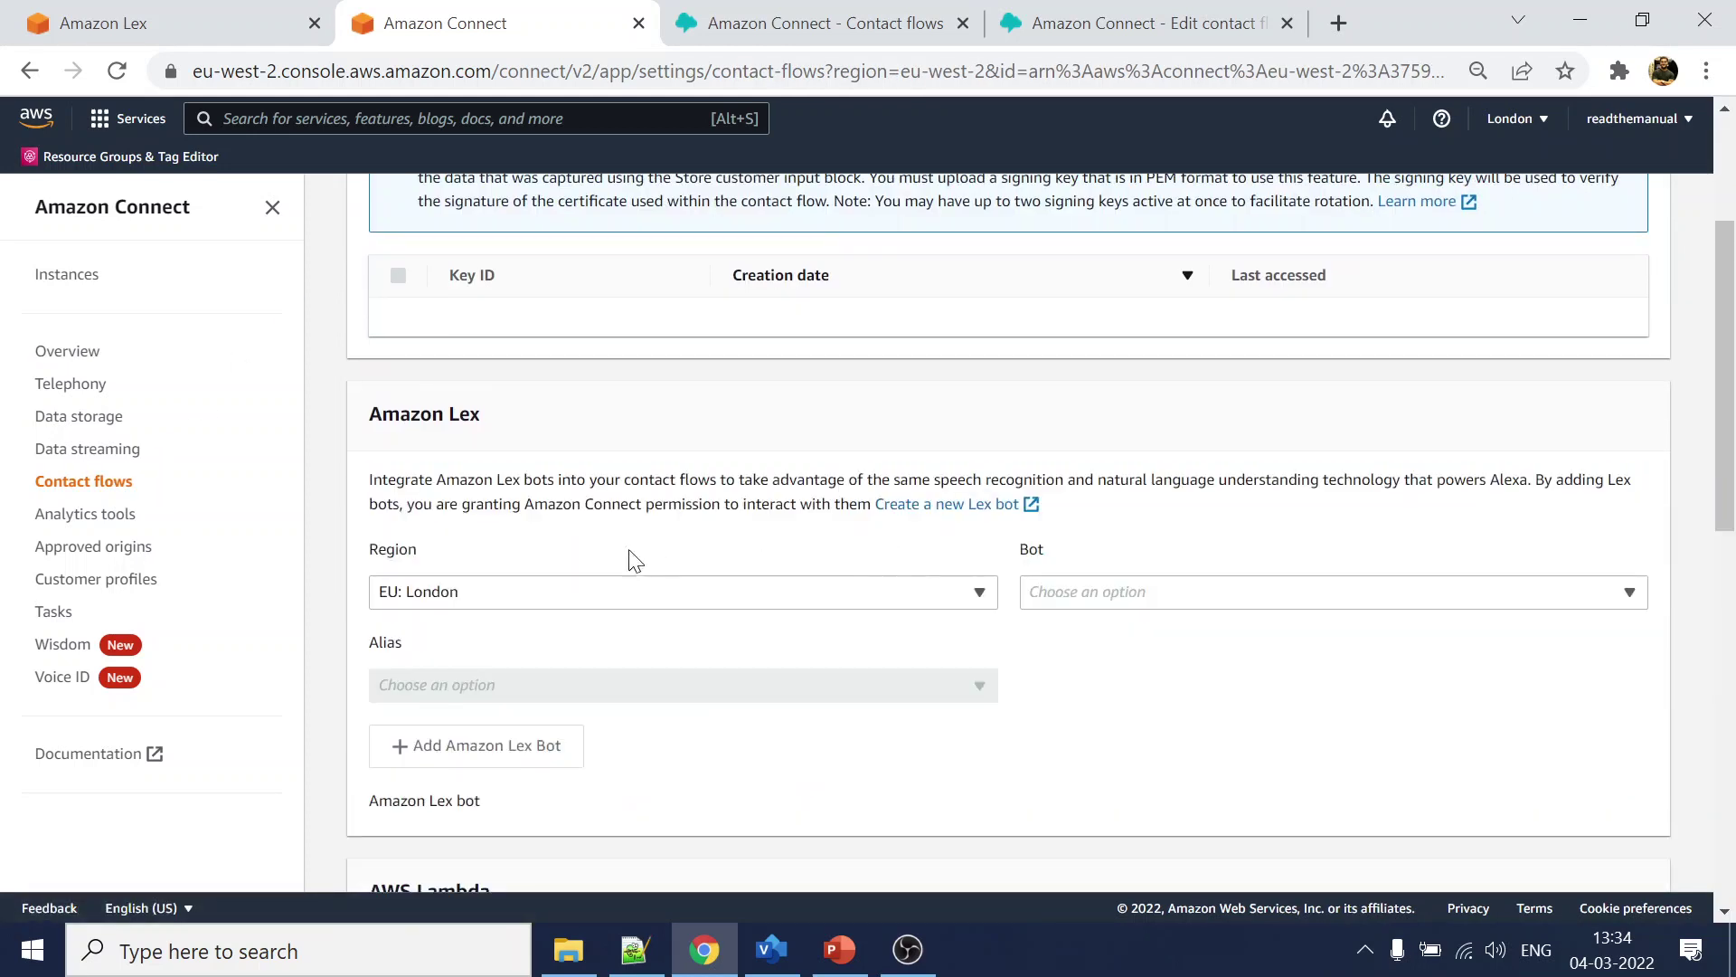
click(1108, 598)
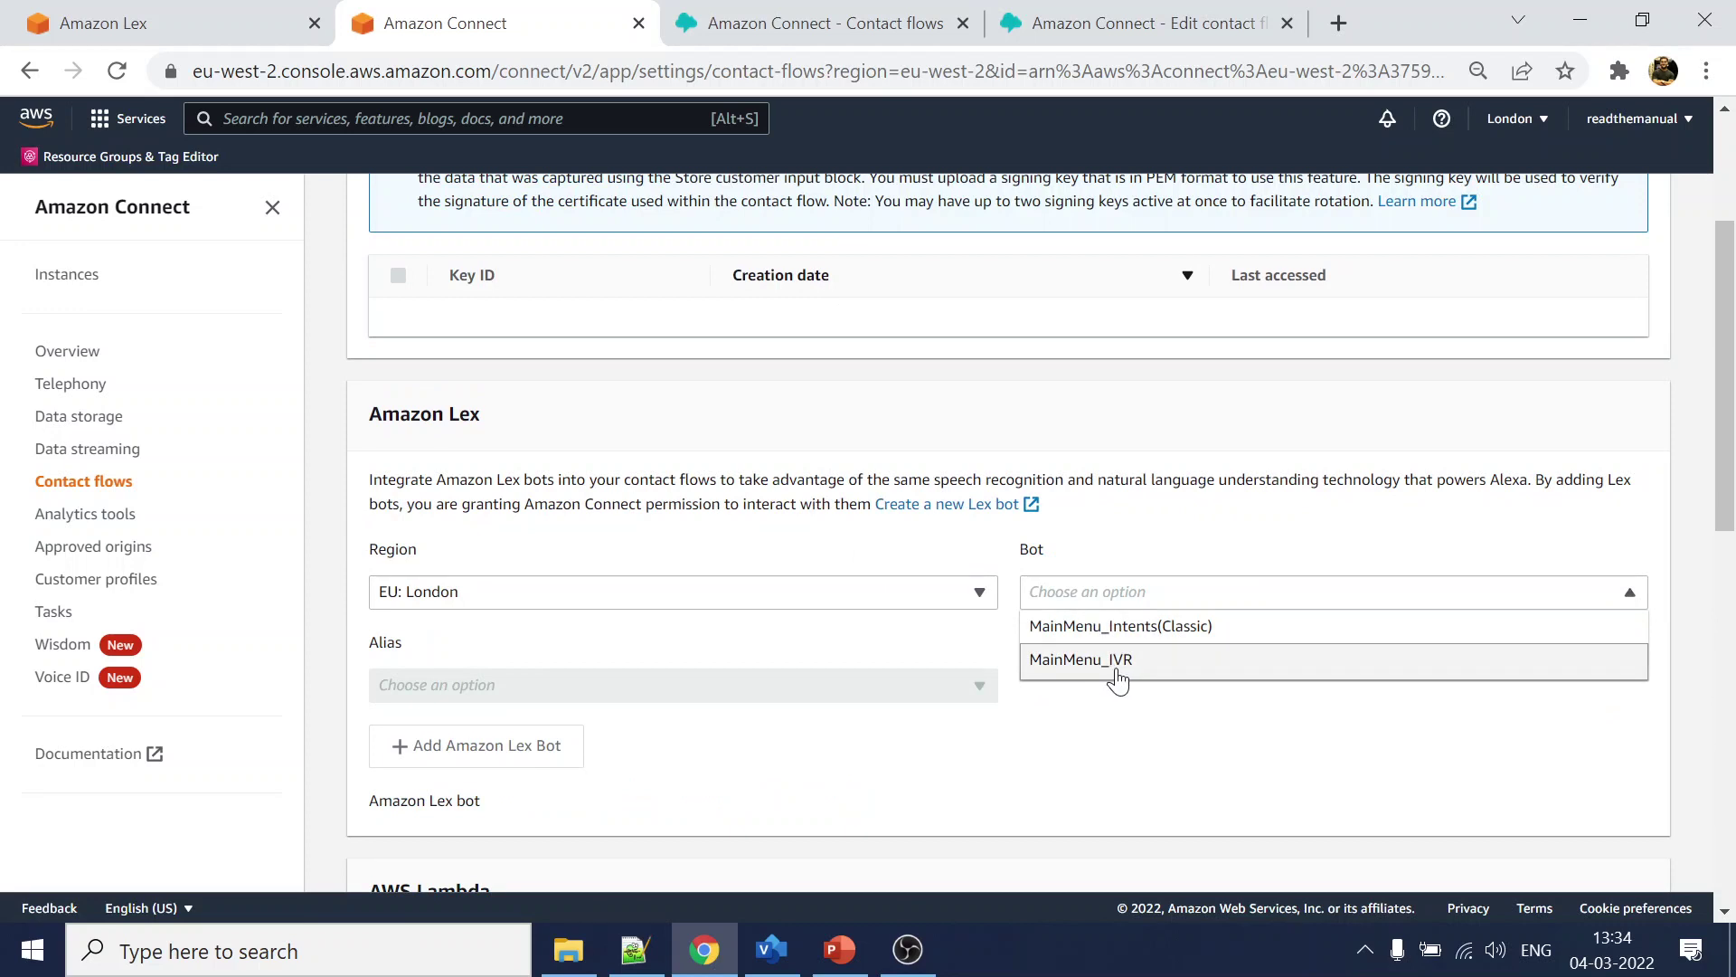
click(1135, 628)
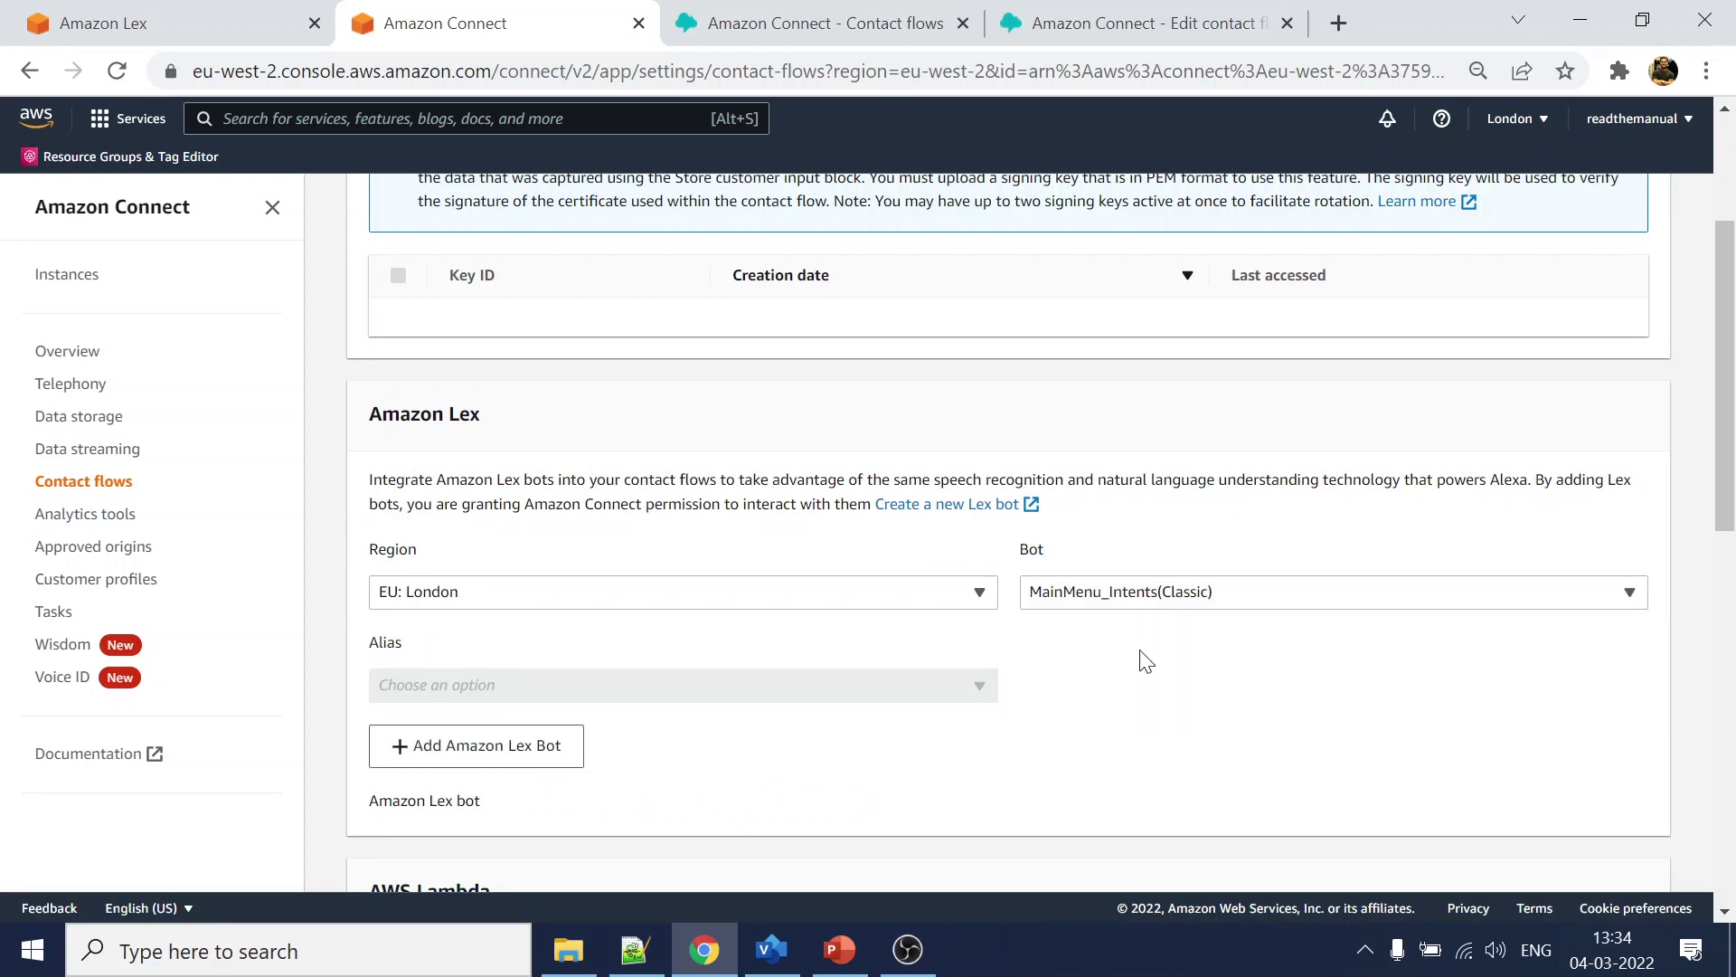
click(422, 754)
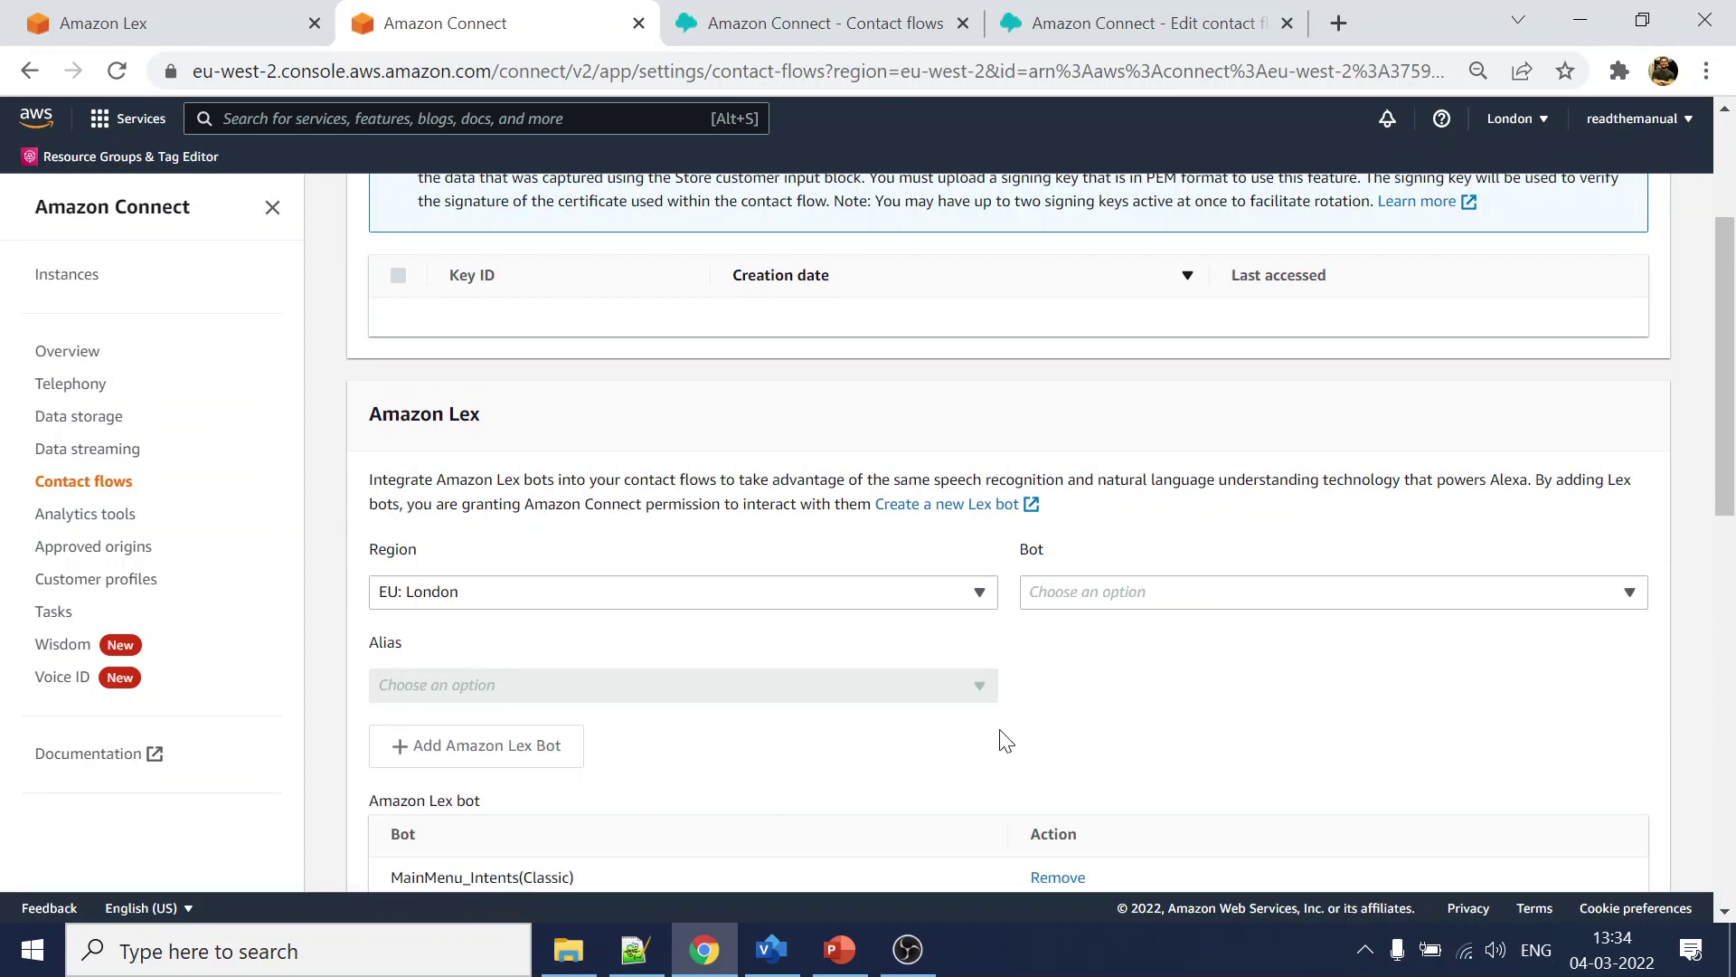
- In the MainMenu_IVR flow, set the Get customer input block's Lex bot to MainMenu_Intents (EU: London) (Classic)
click(1121, 29)
click(1496, 690)
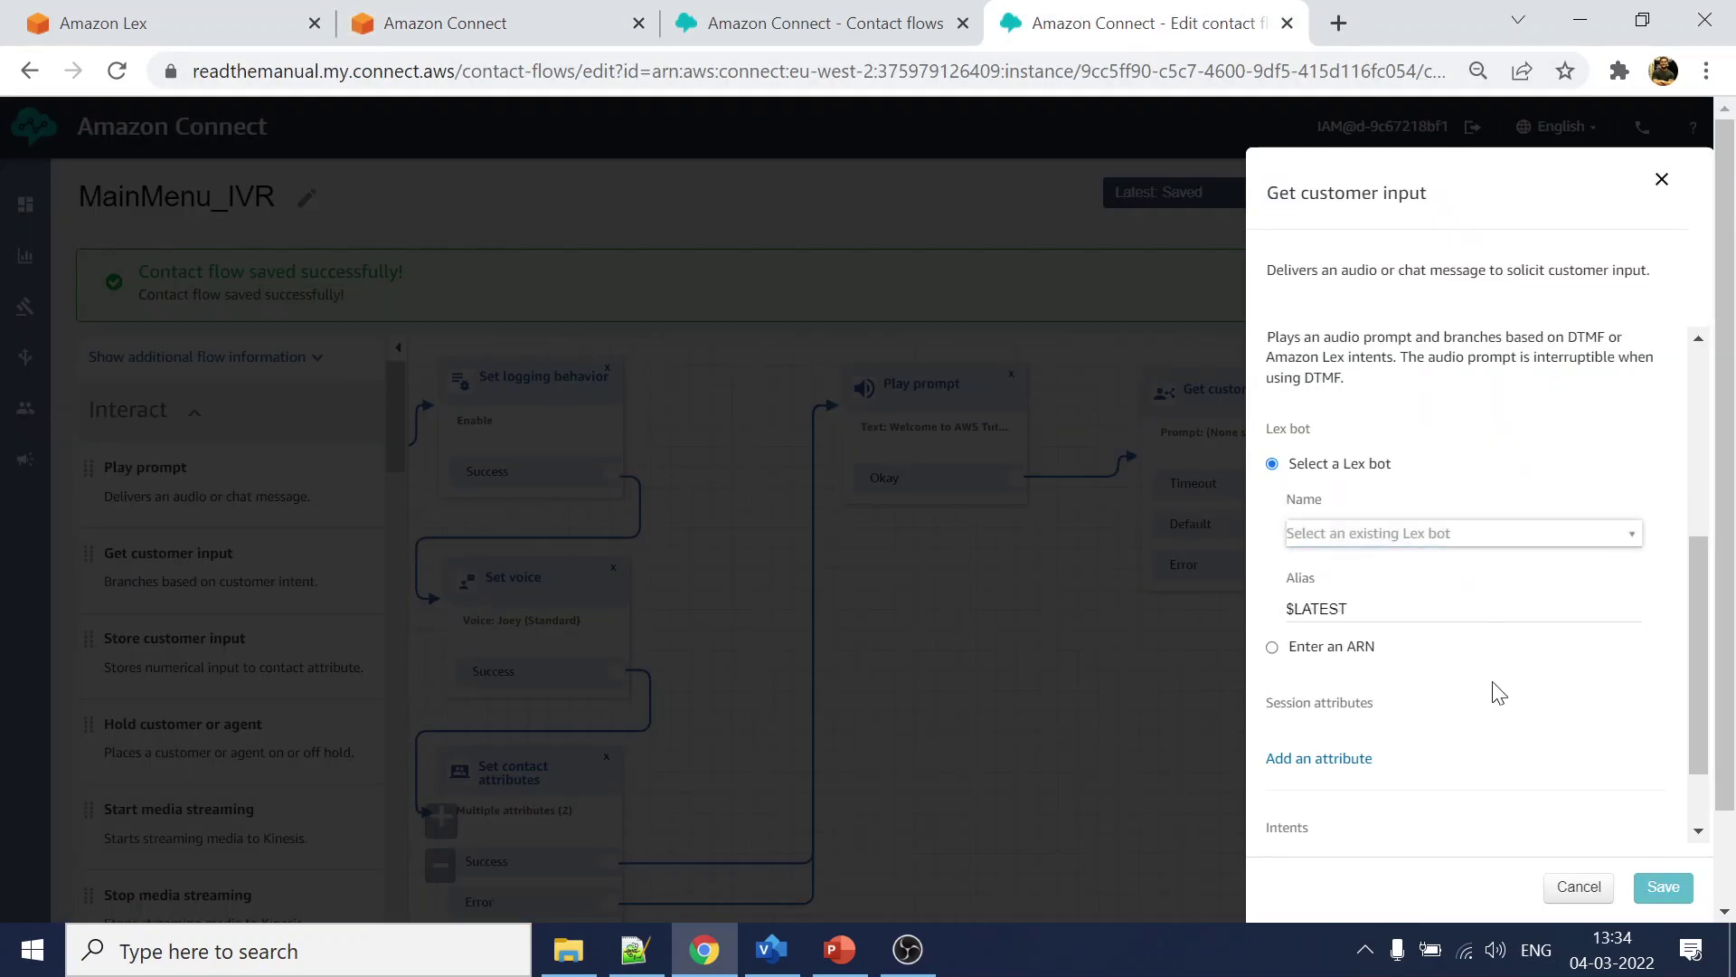
click(1458, 533)
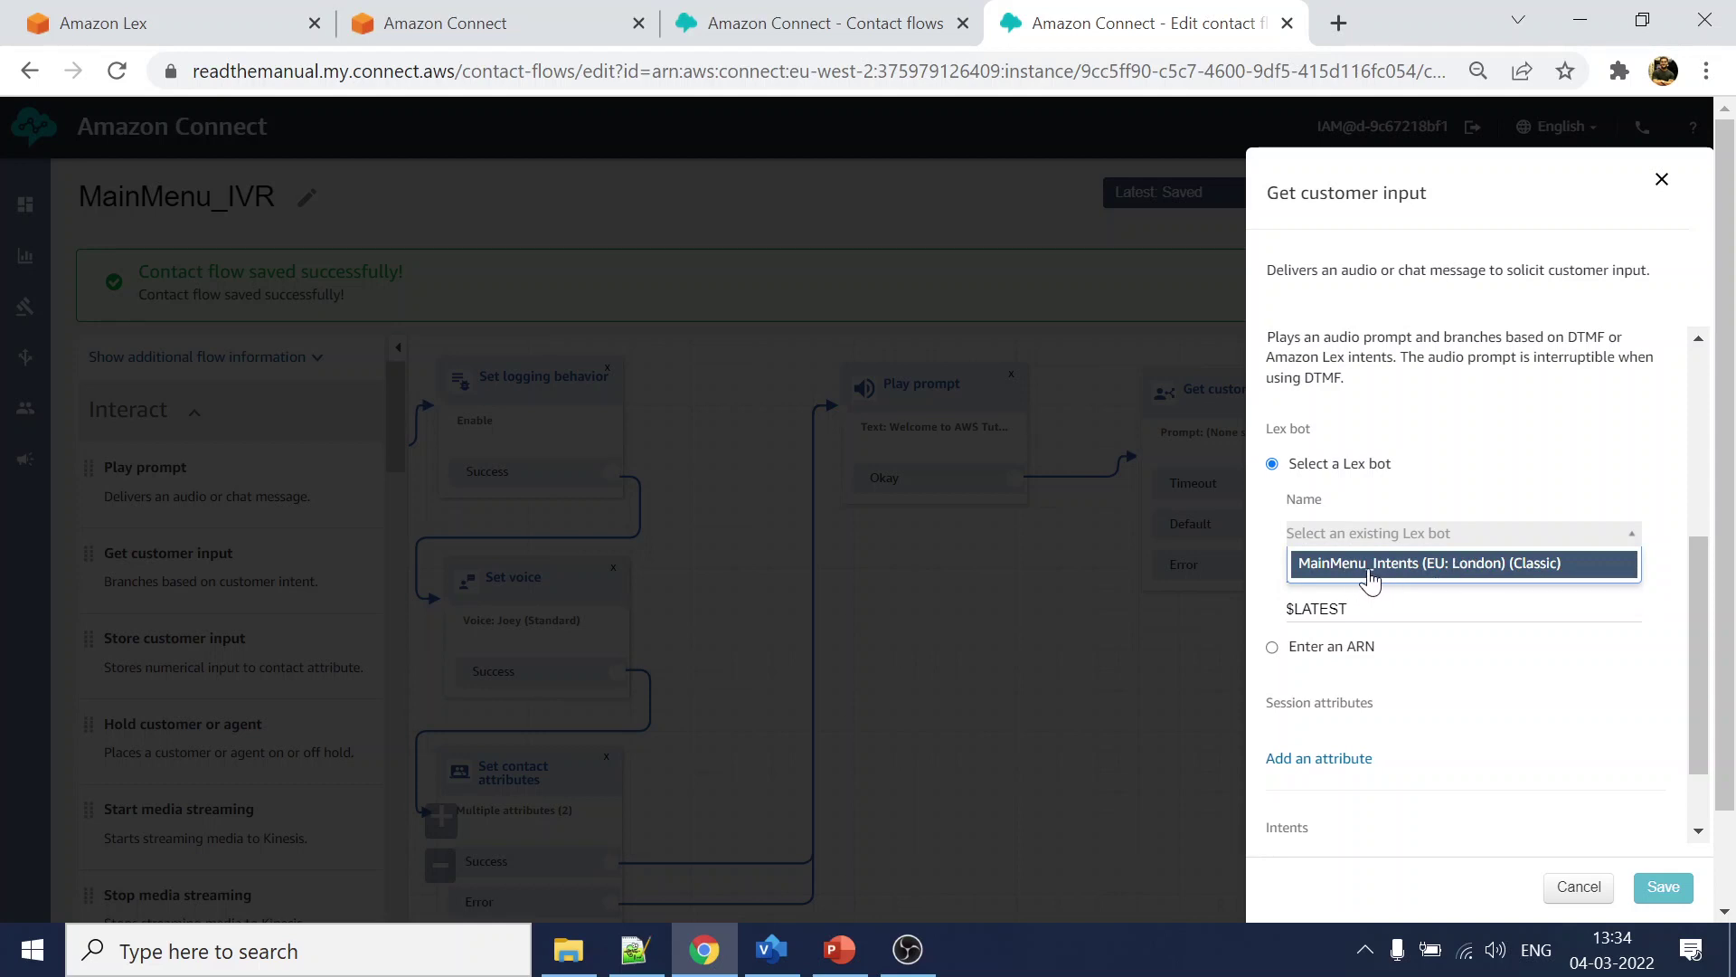
click(1372, 564)
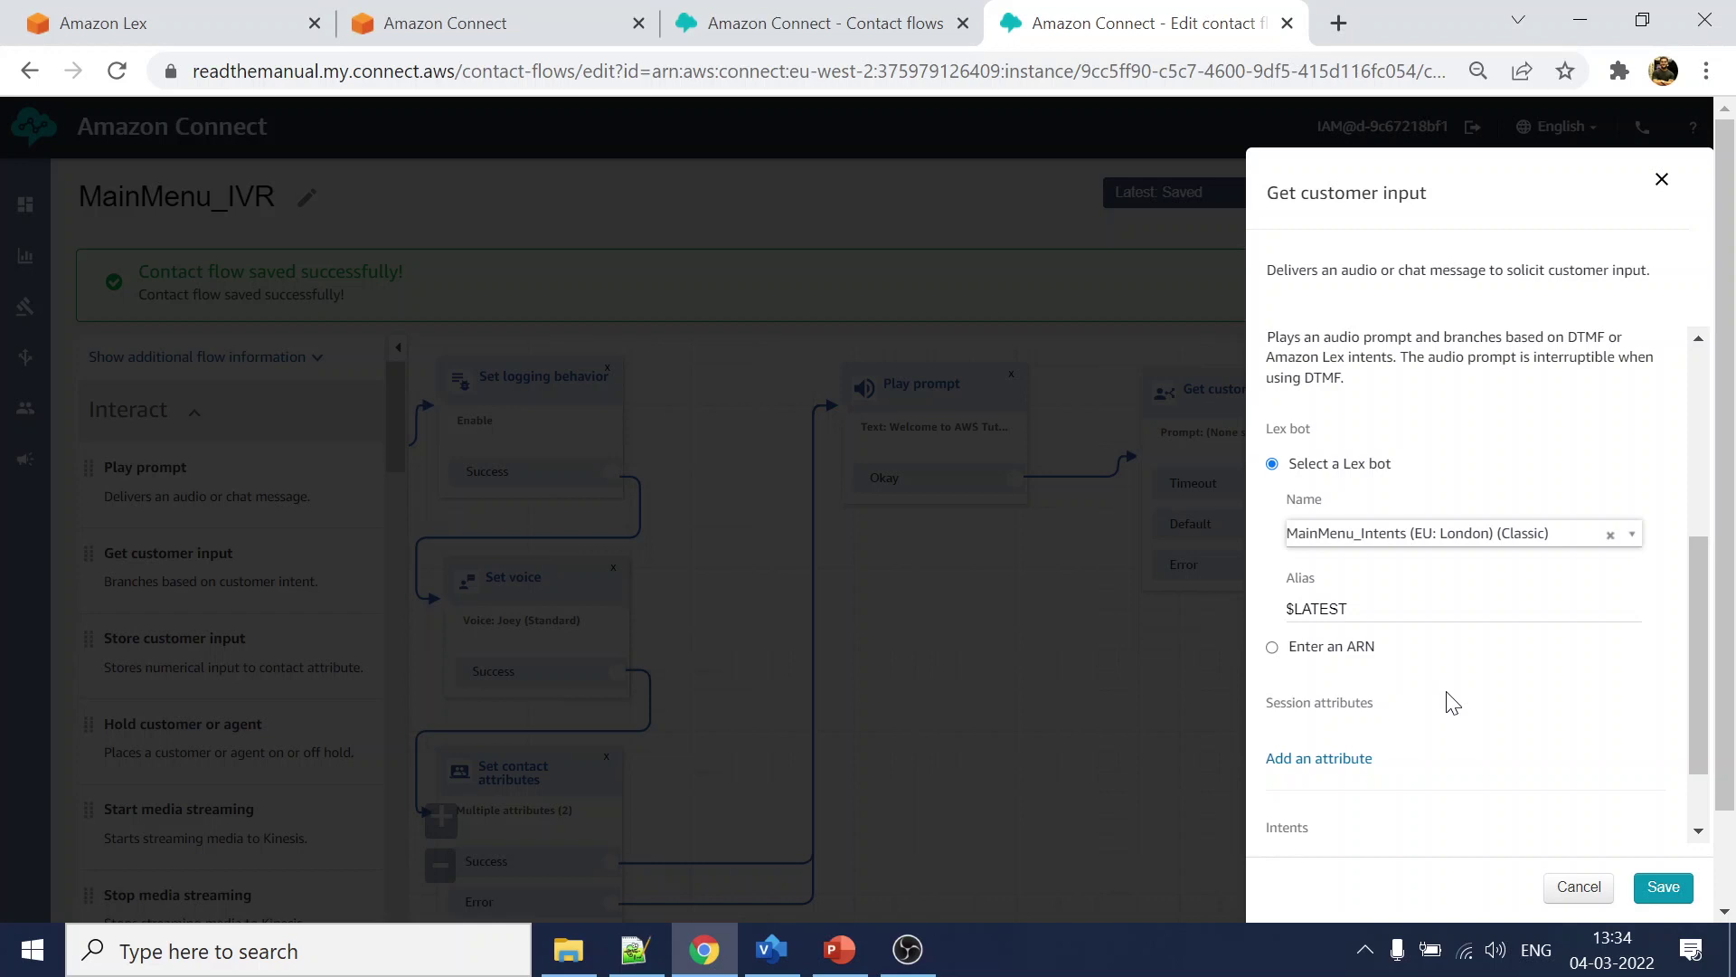
- Add TalktoAgent as an intent of the Get customer input block, copying its name from the Lex bot
scroll(1452, 703, down, 1)
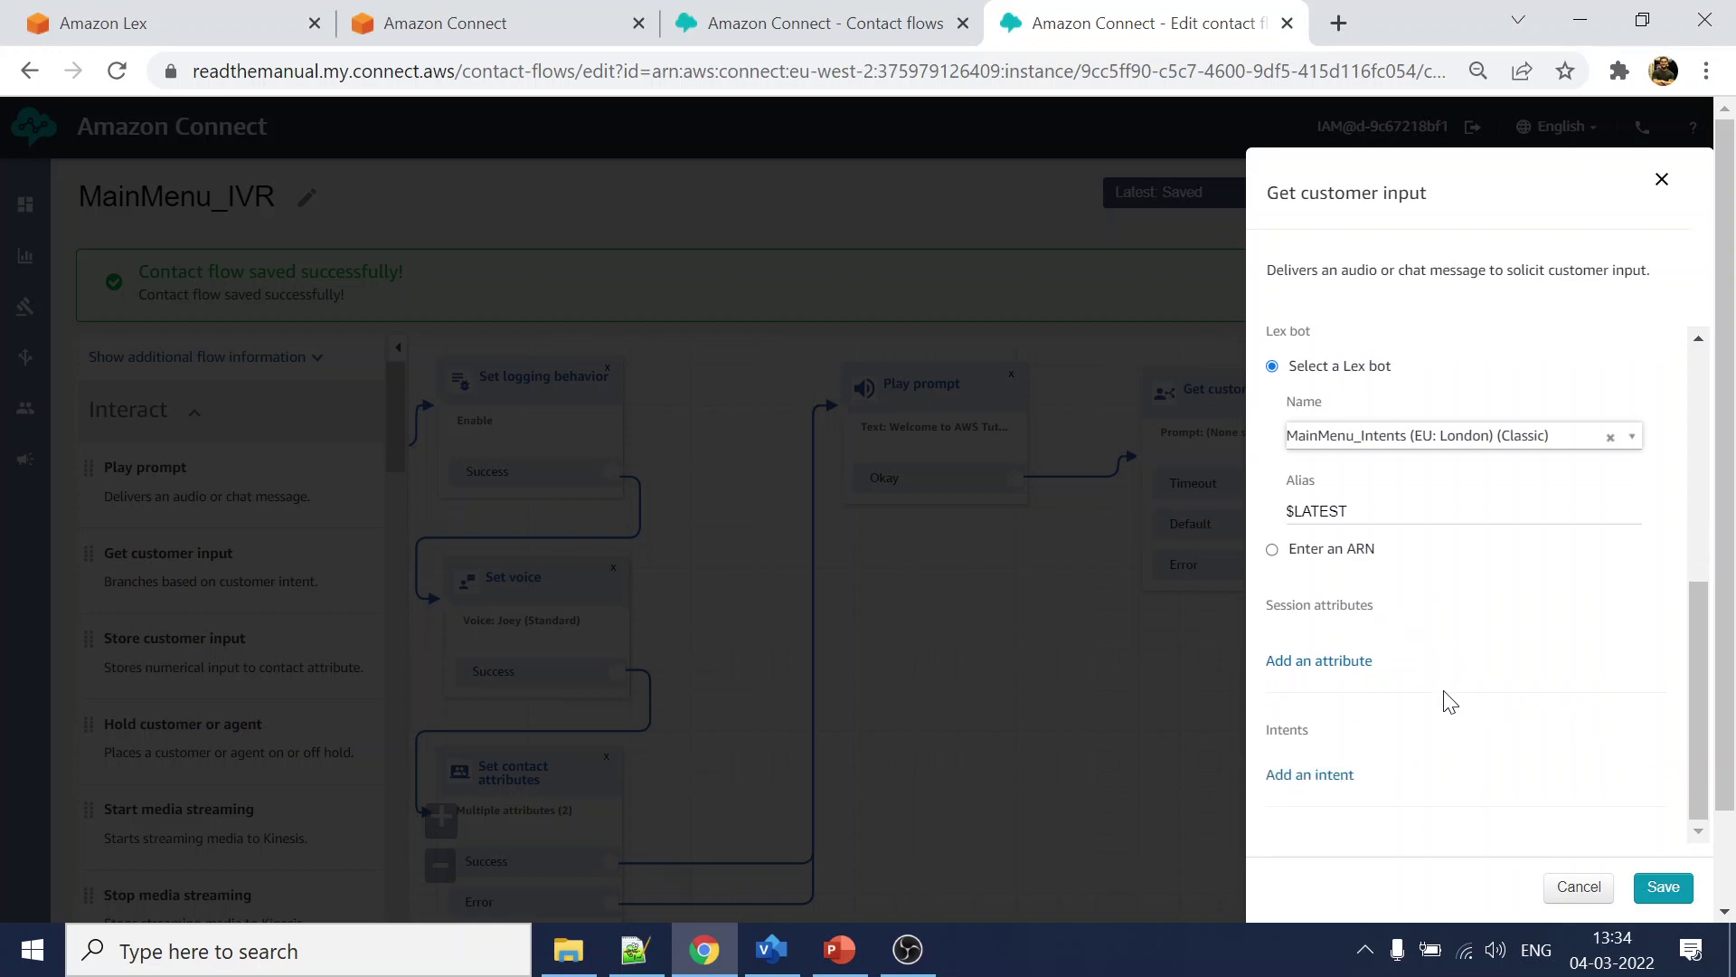
click(1308, 776)
scroll(1504, 641, down, 1)
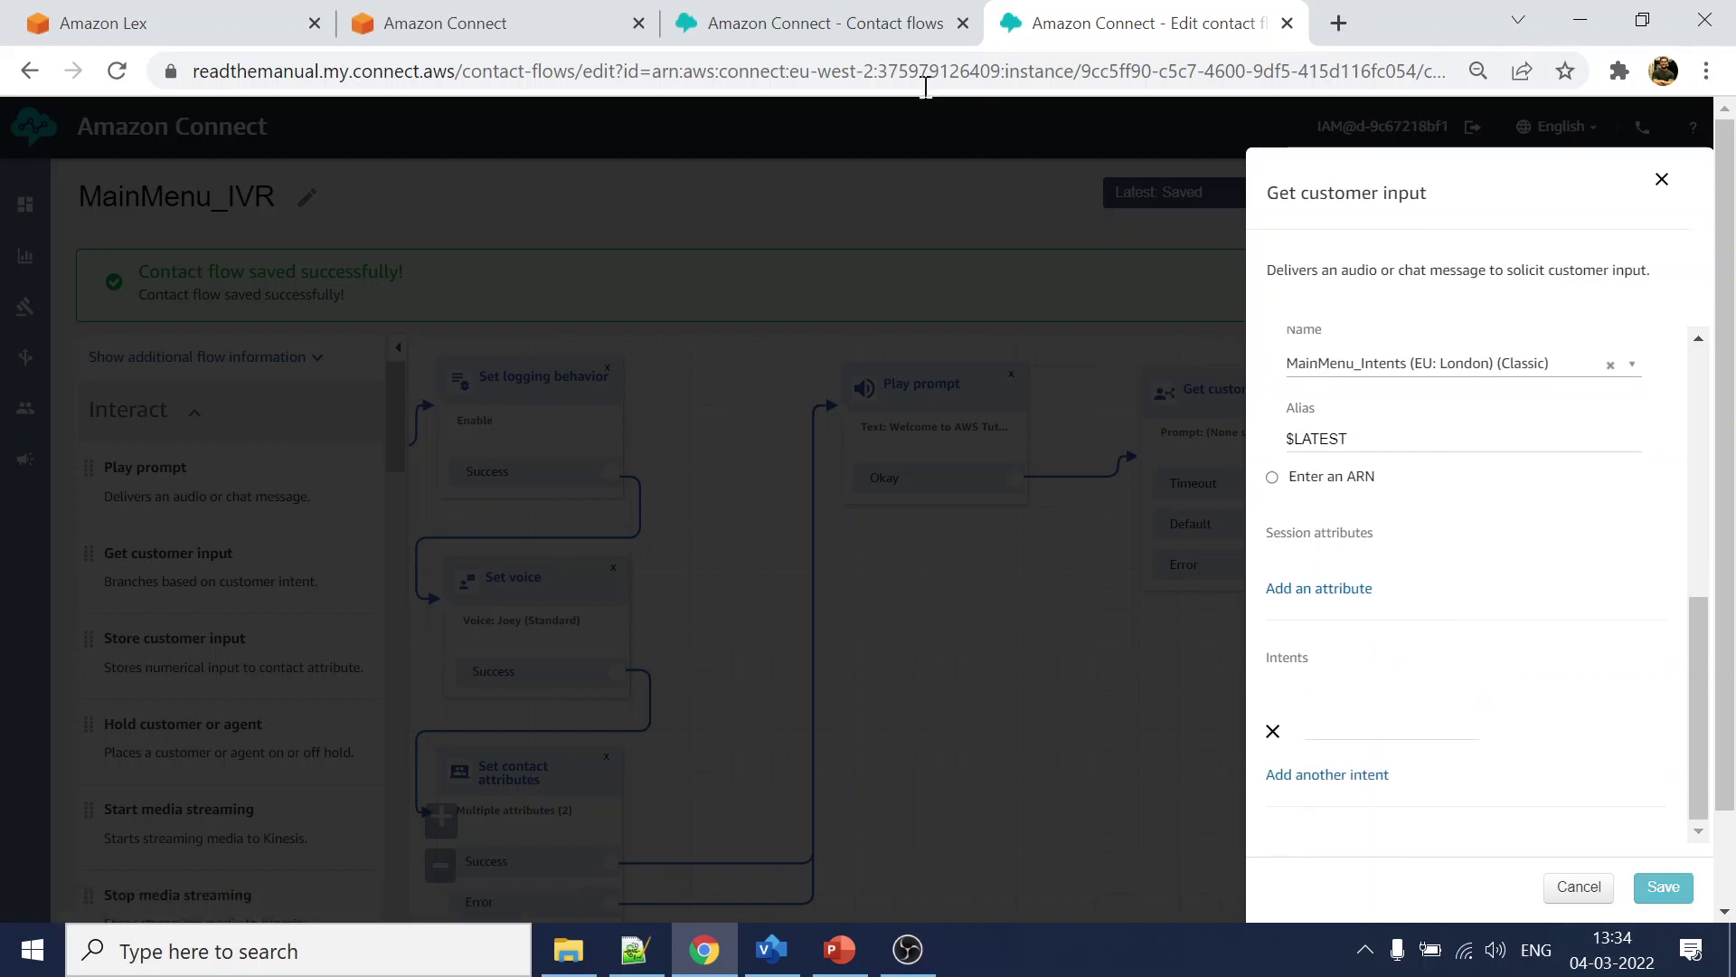
click(192, 26)
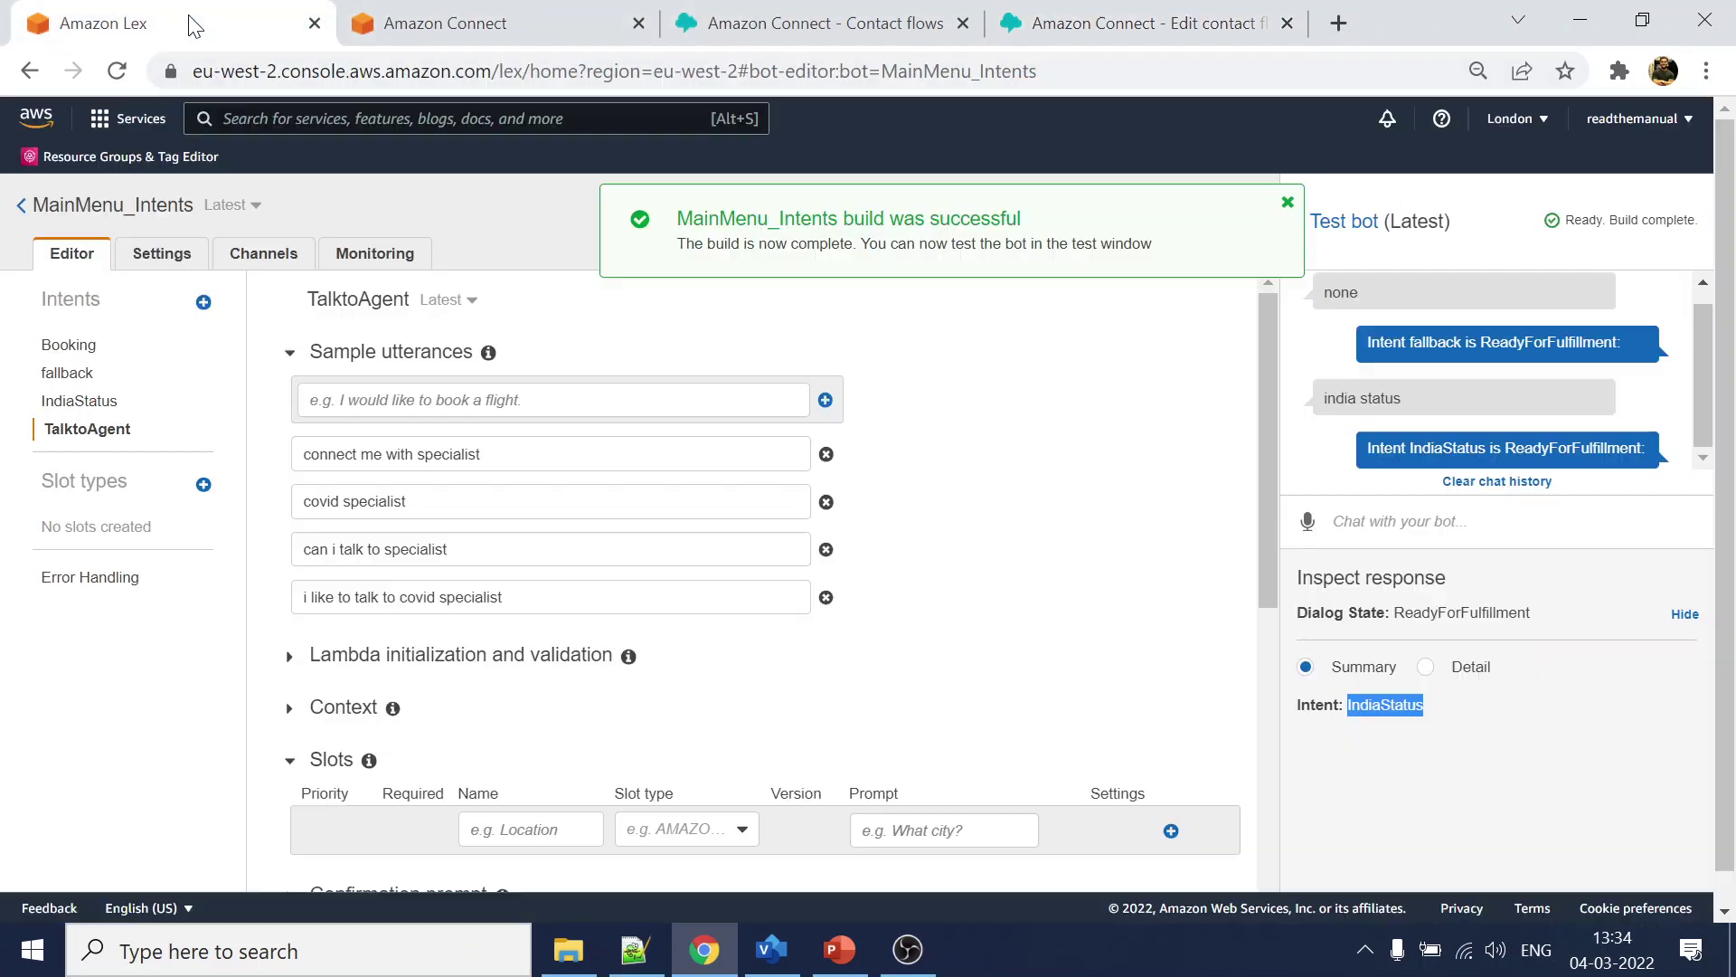
double_click(365, 299)
key(ctrl+c)
click(1103, 36)
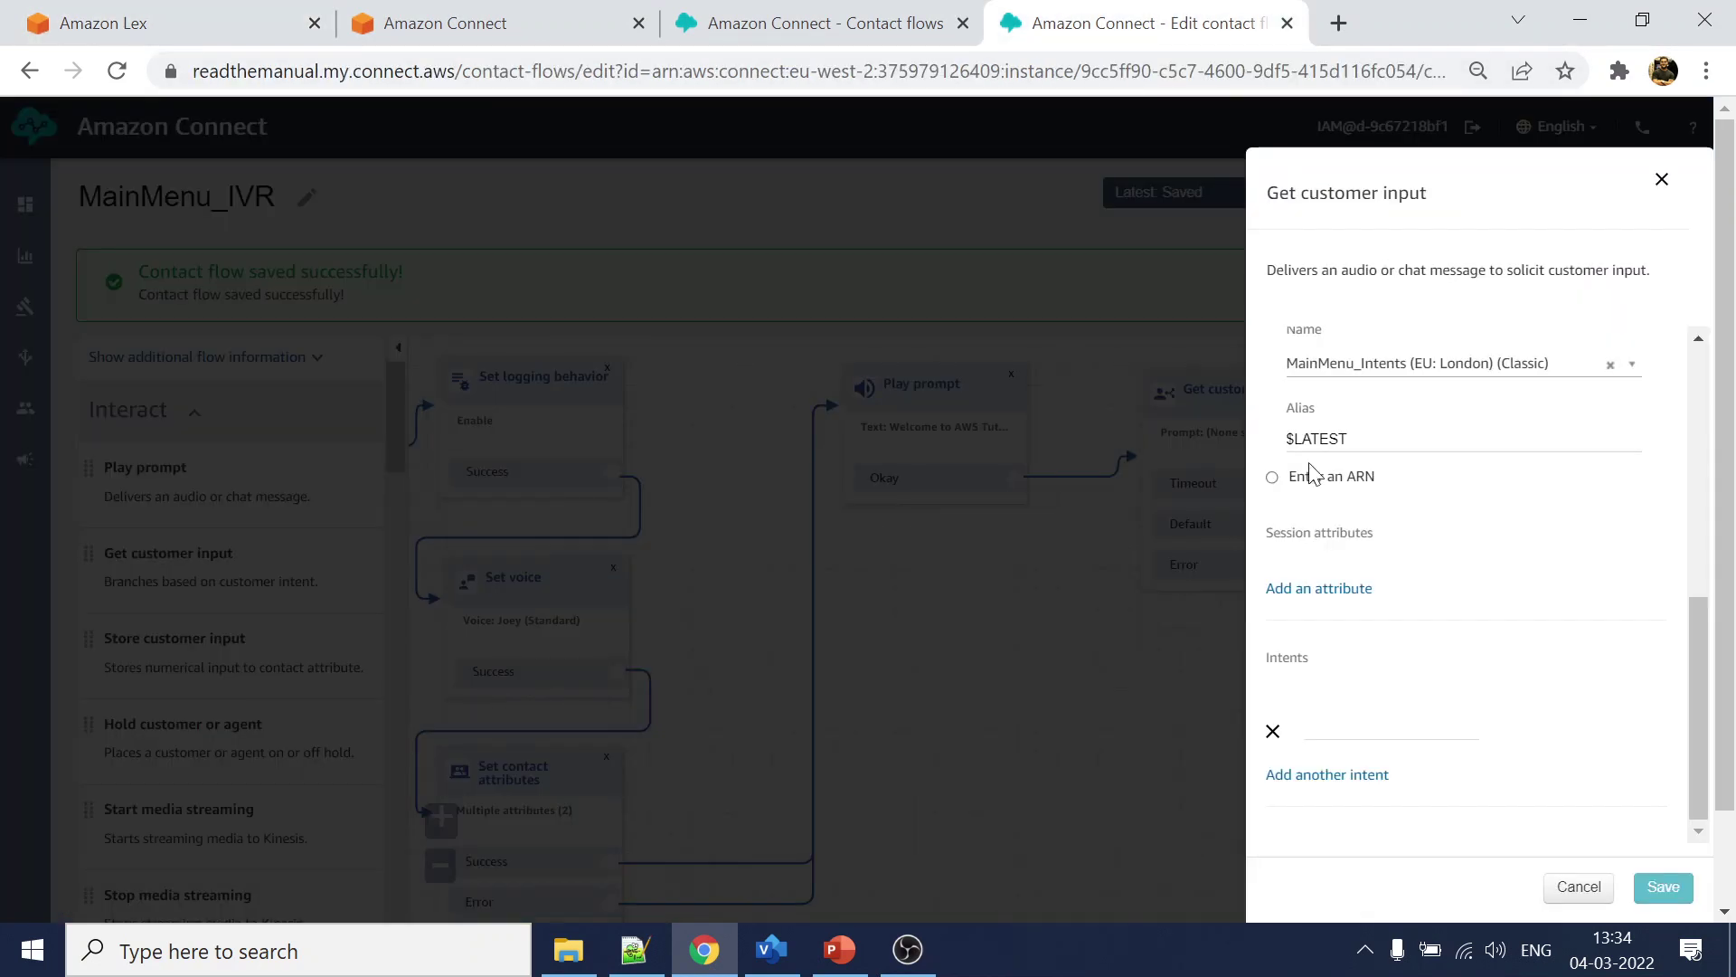
click(1355, 736)
key(ctrl+v)
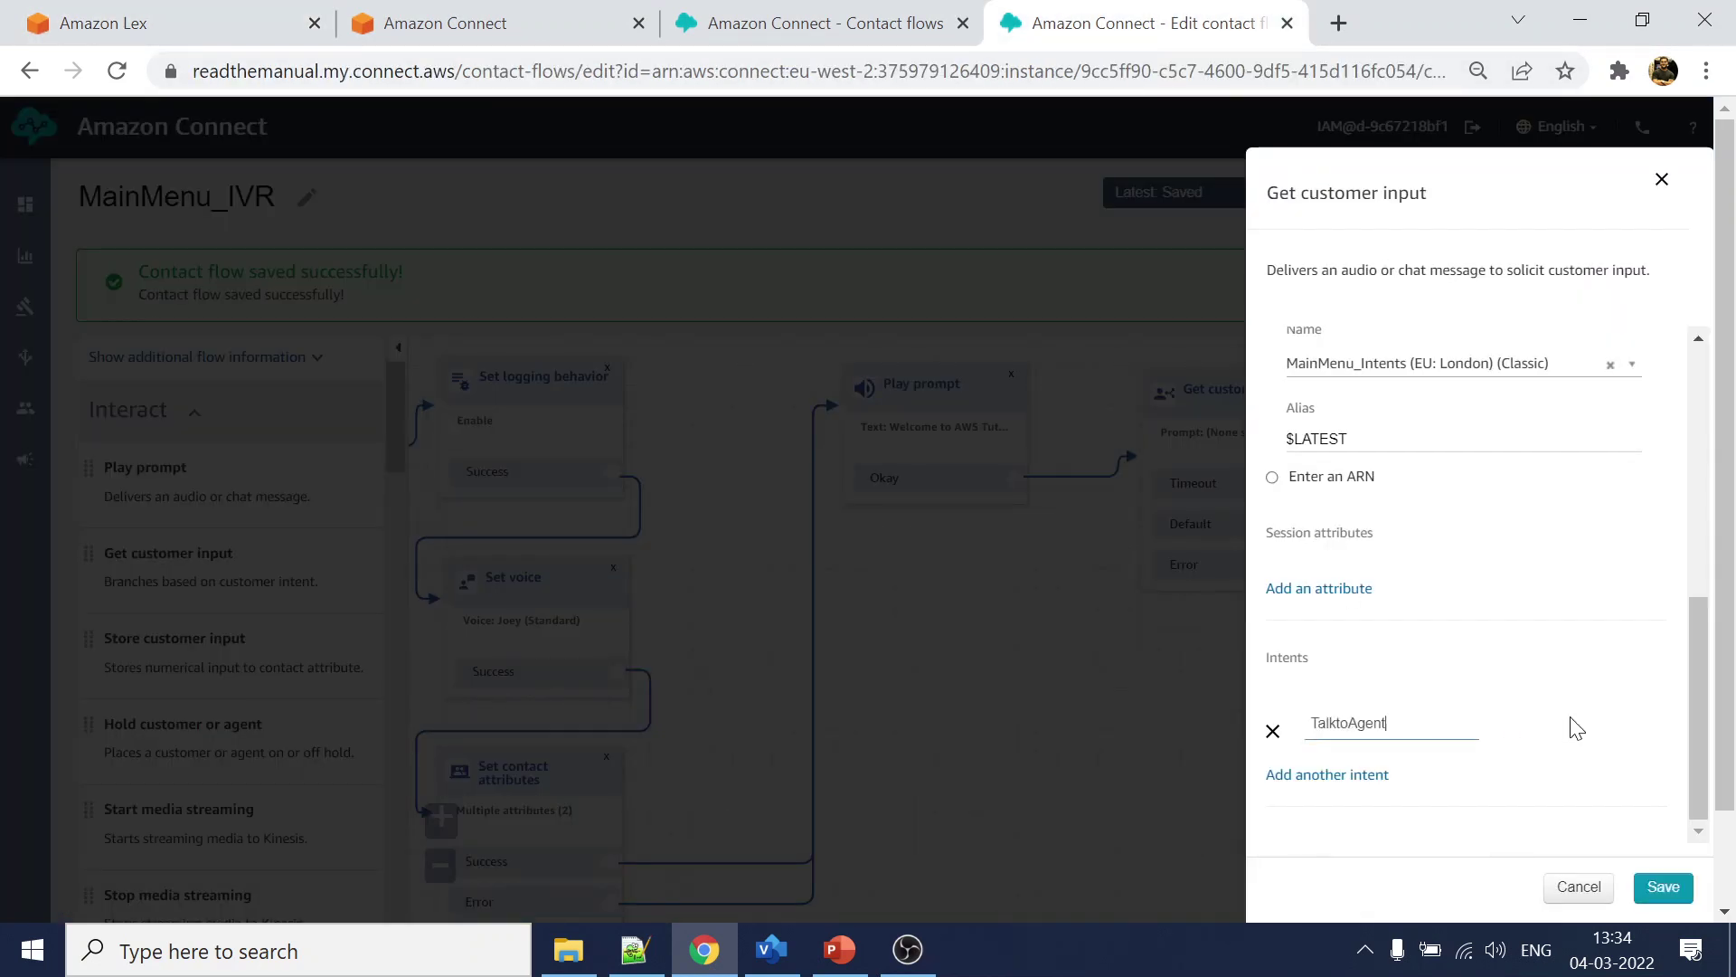
- Add IndiaStatus as another intent of the Get customer input block, copying its name from the Lex bot
click(1325, 775)
click(162, 36)
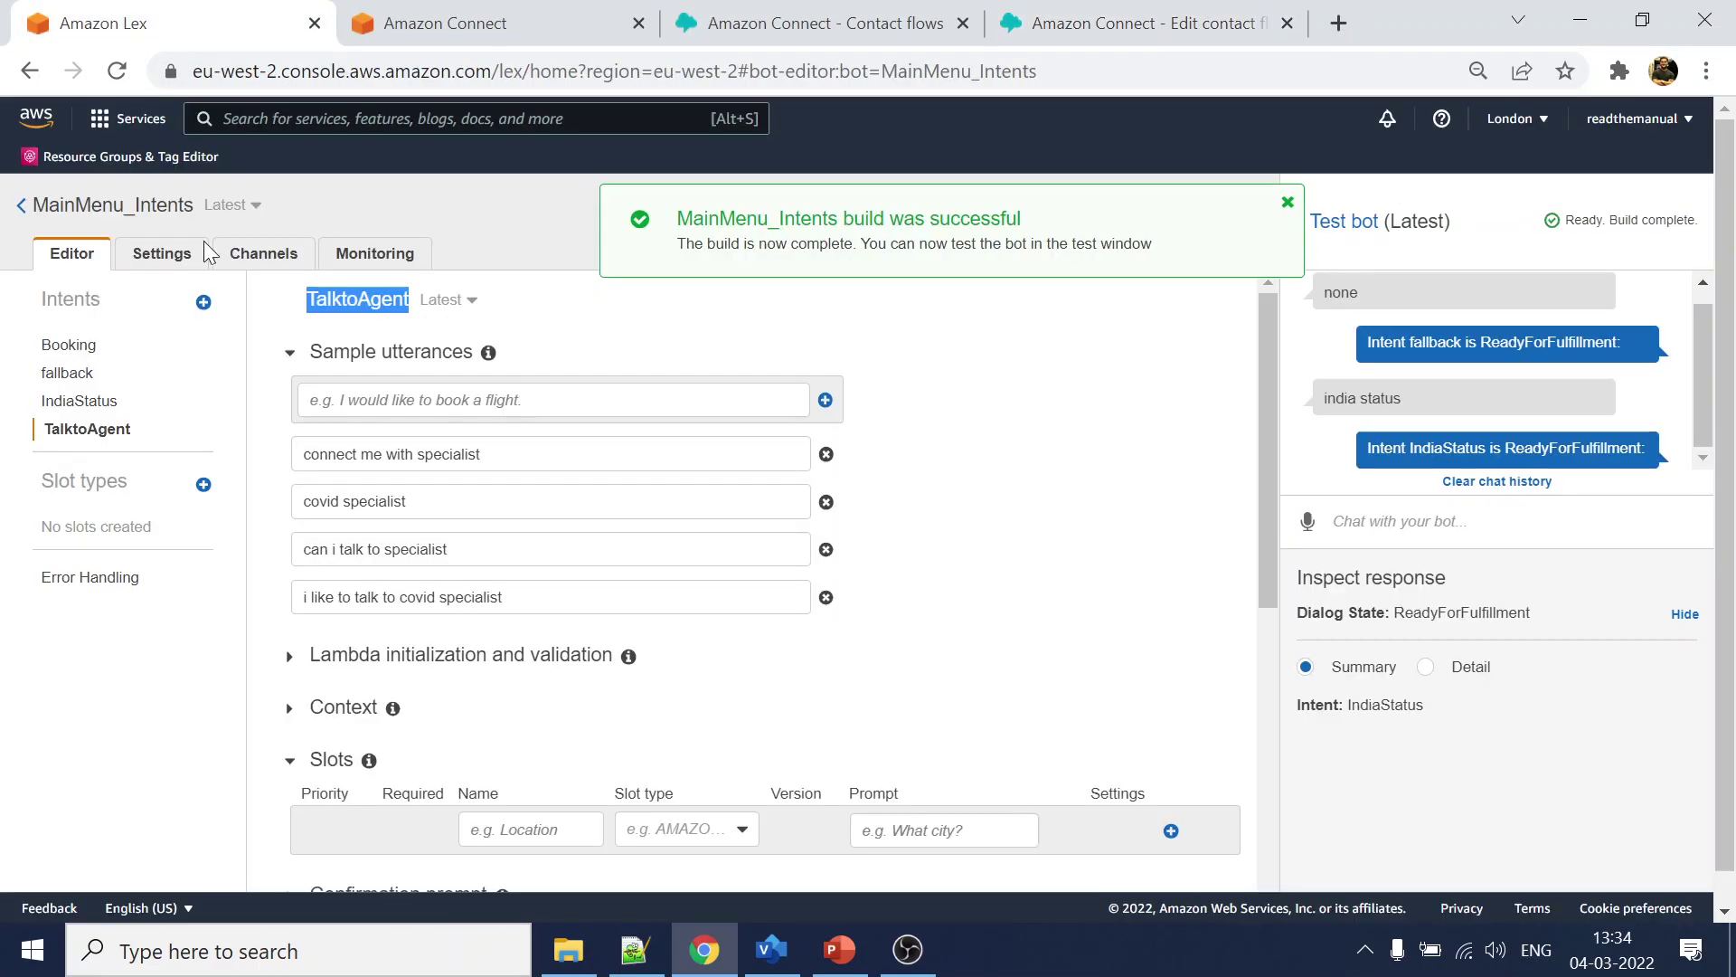
click(84, 400)
double_click(373, 298)
key(ctrl+c)
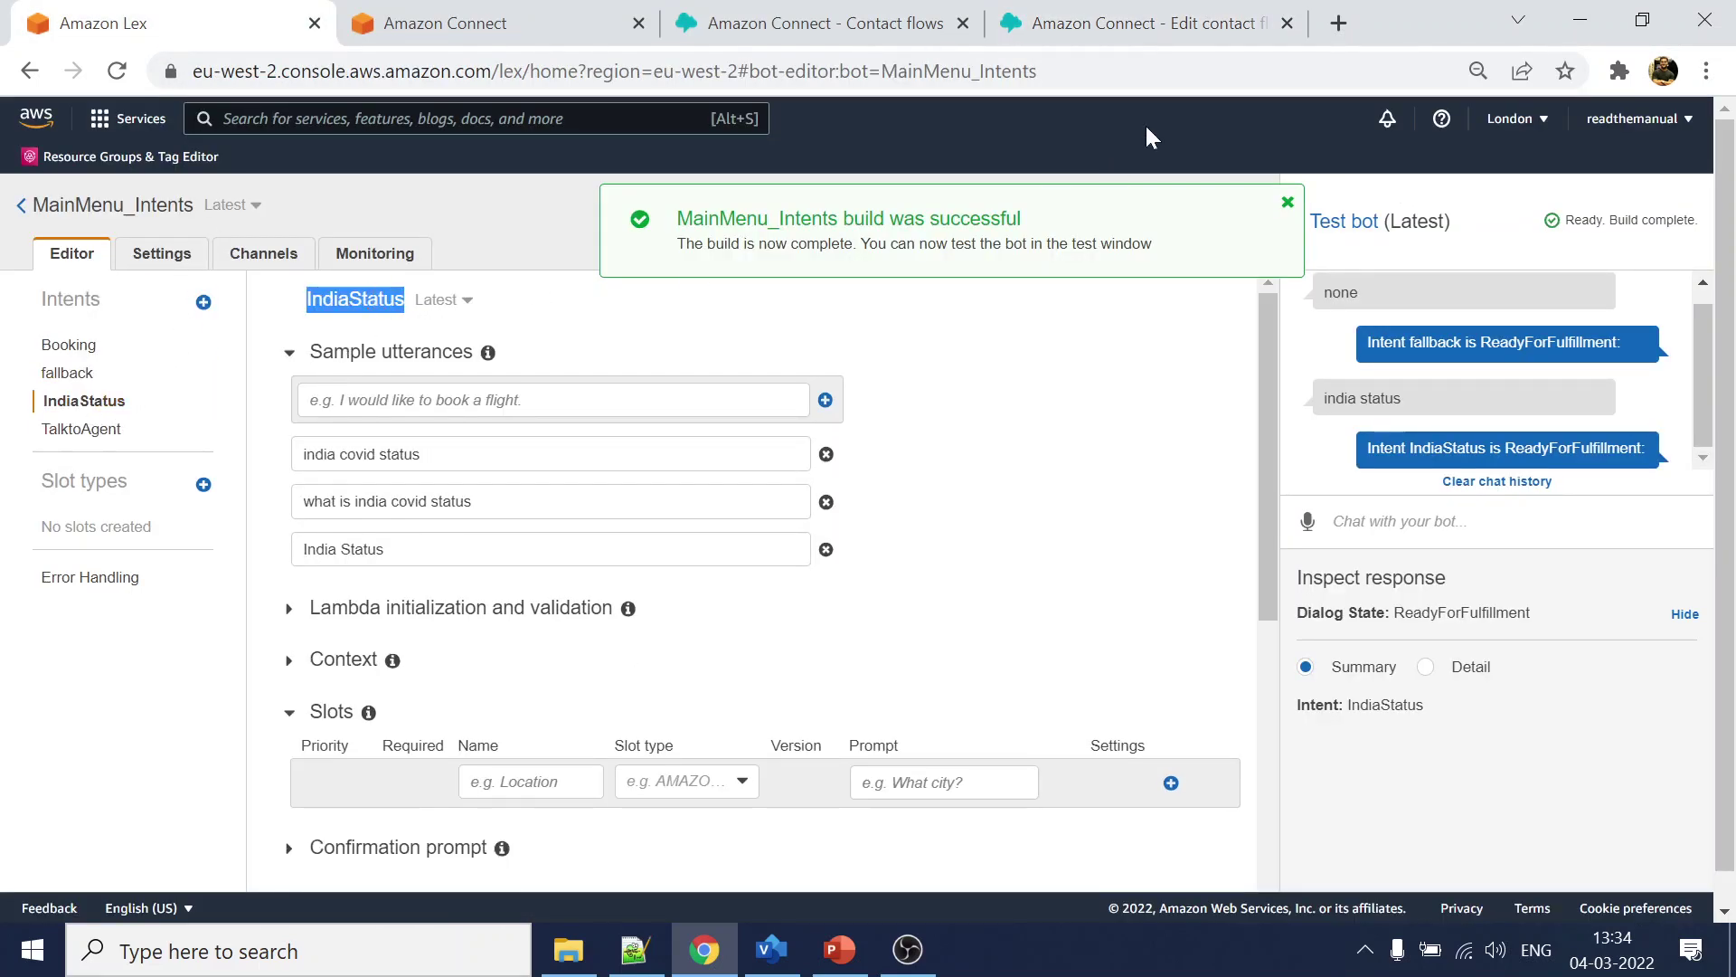
click(1211, 22)
click(1357, 783)
key(ctrl+v)
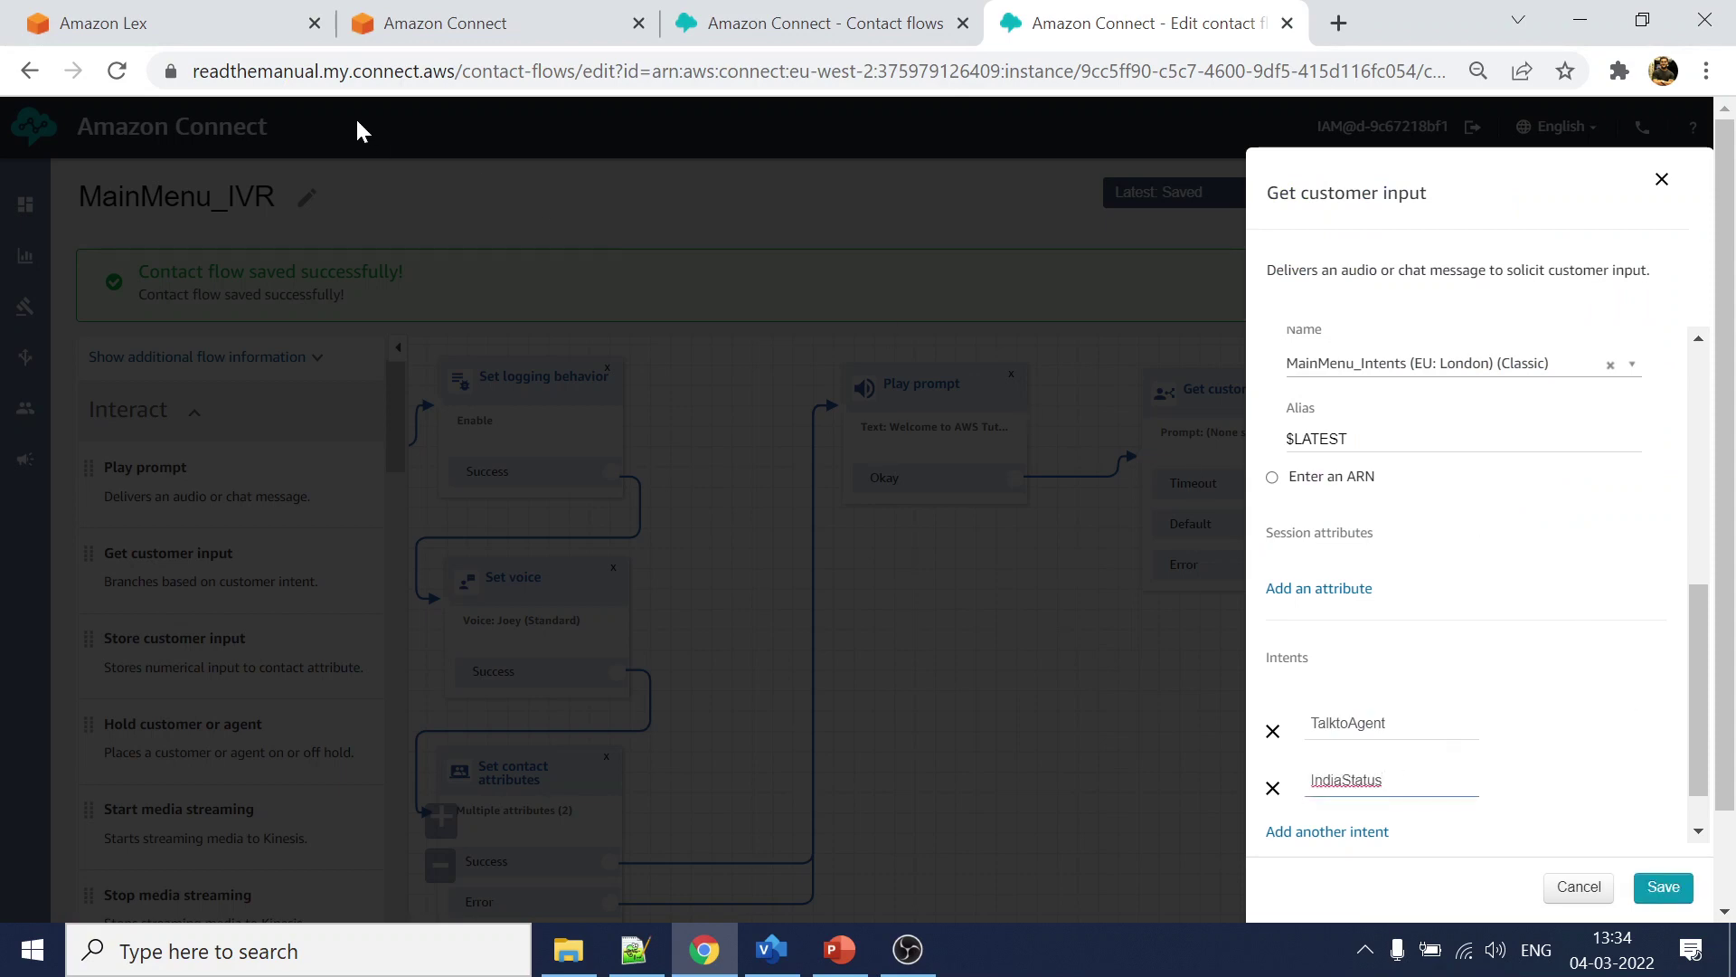
- Add Booking as a third intent of the Get customer input block, copying its name from the Lex bot
click(189, 27)
click(72, 374)
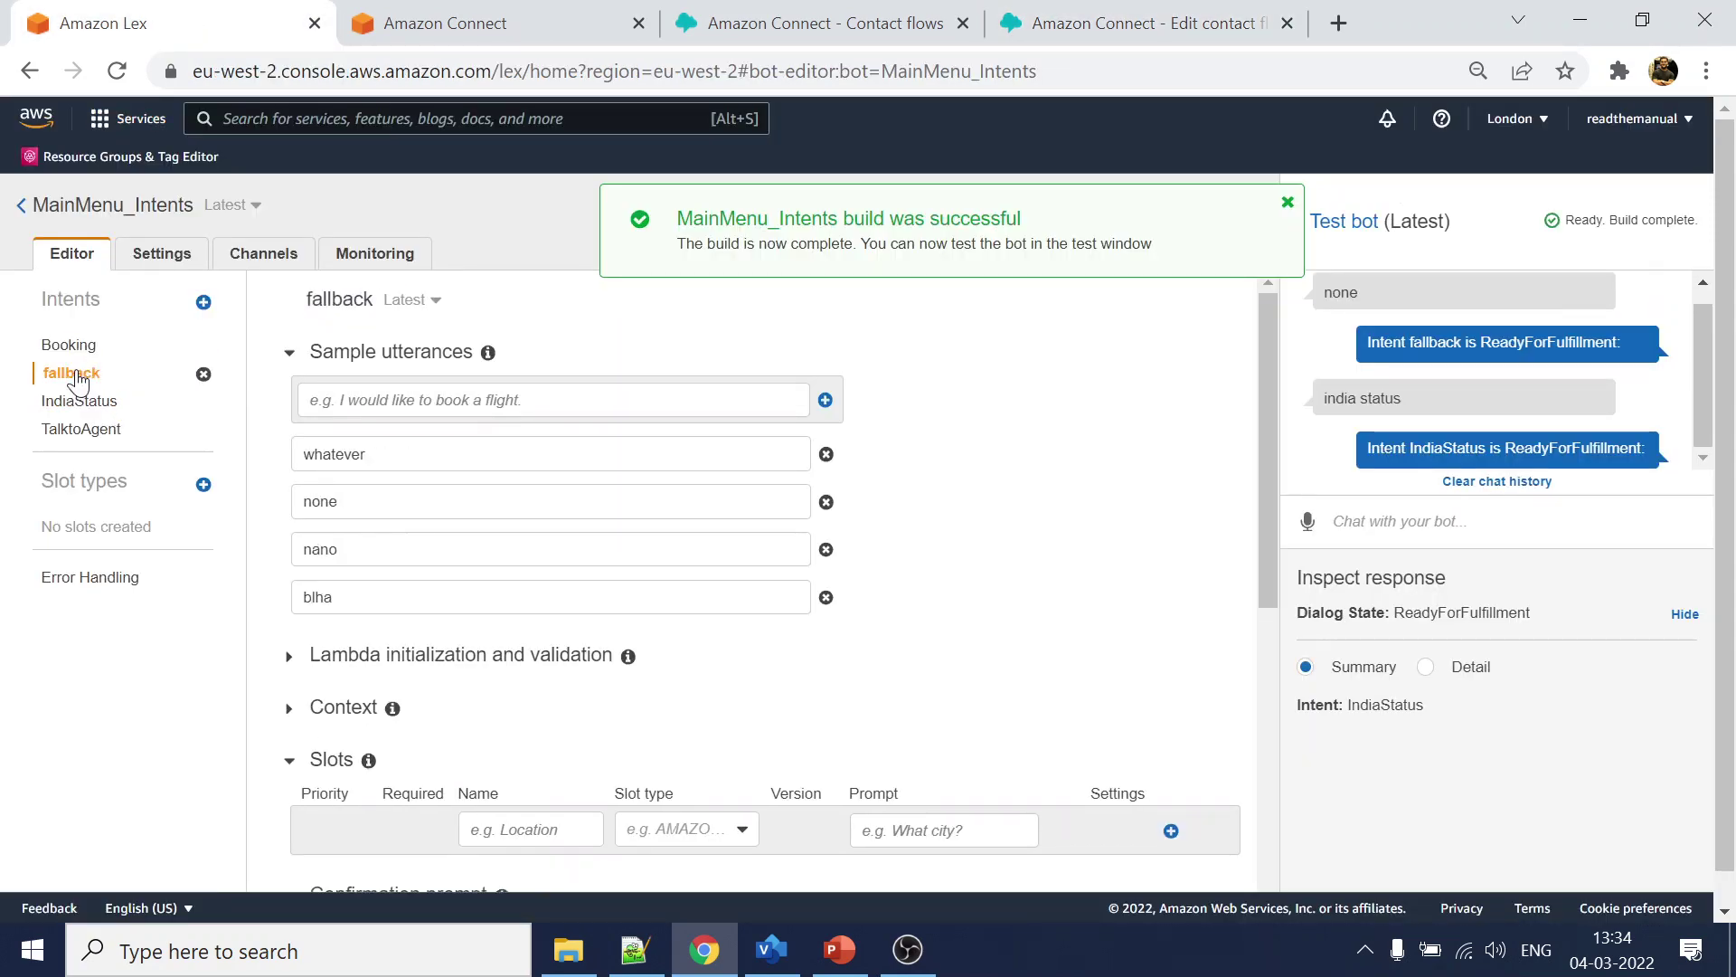
click(69, 345)
double_click(339, 298)
key(ctrl+c)
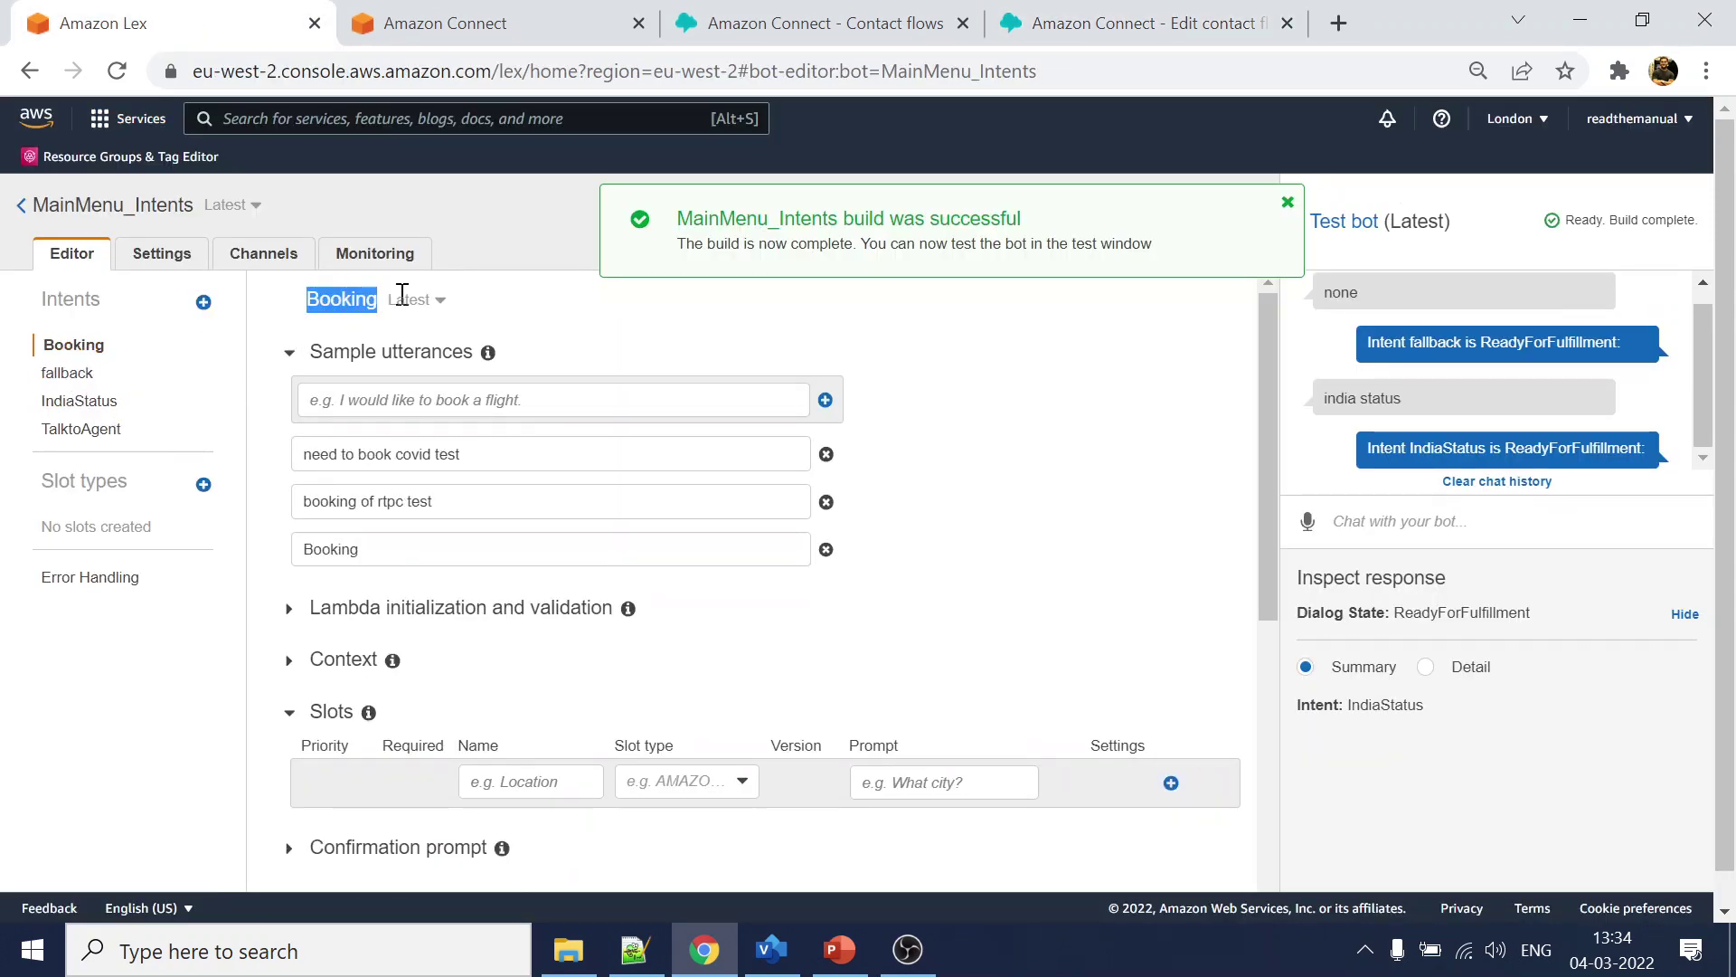
click(1153, 23)
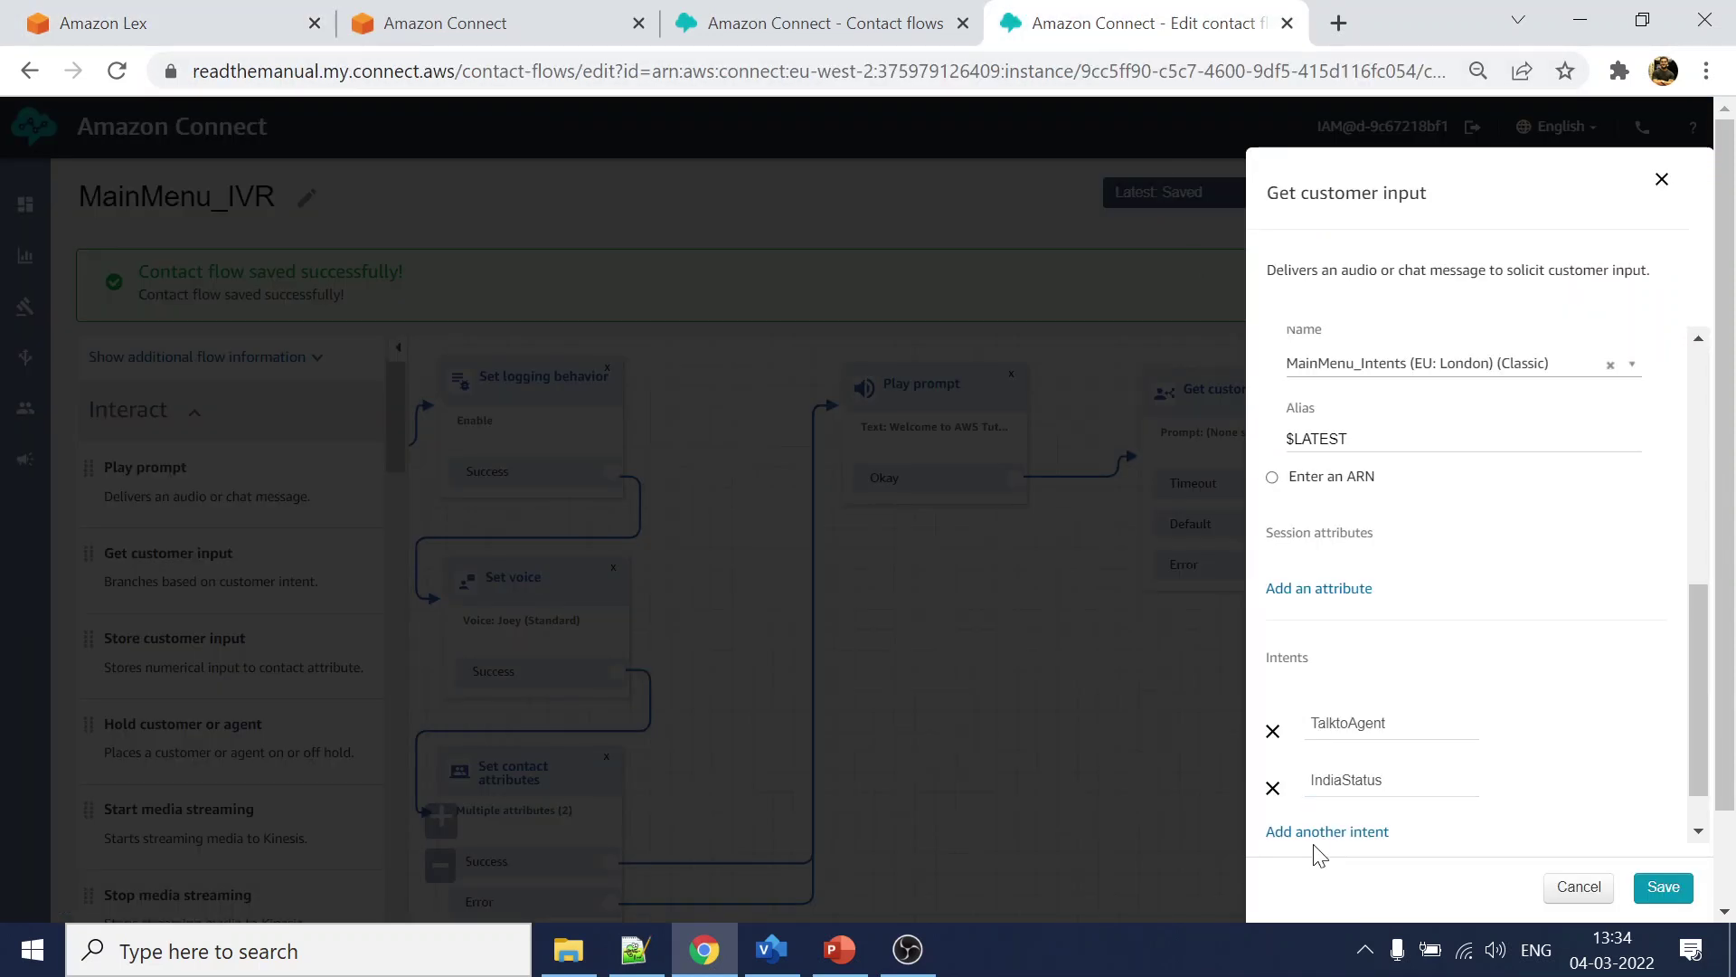
click(1361, 830)
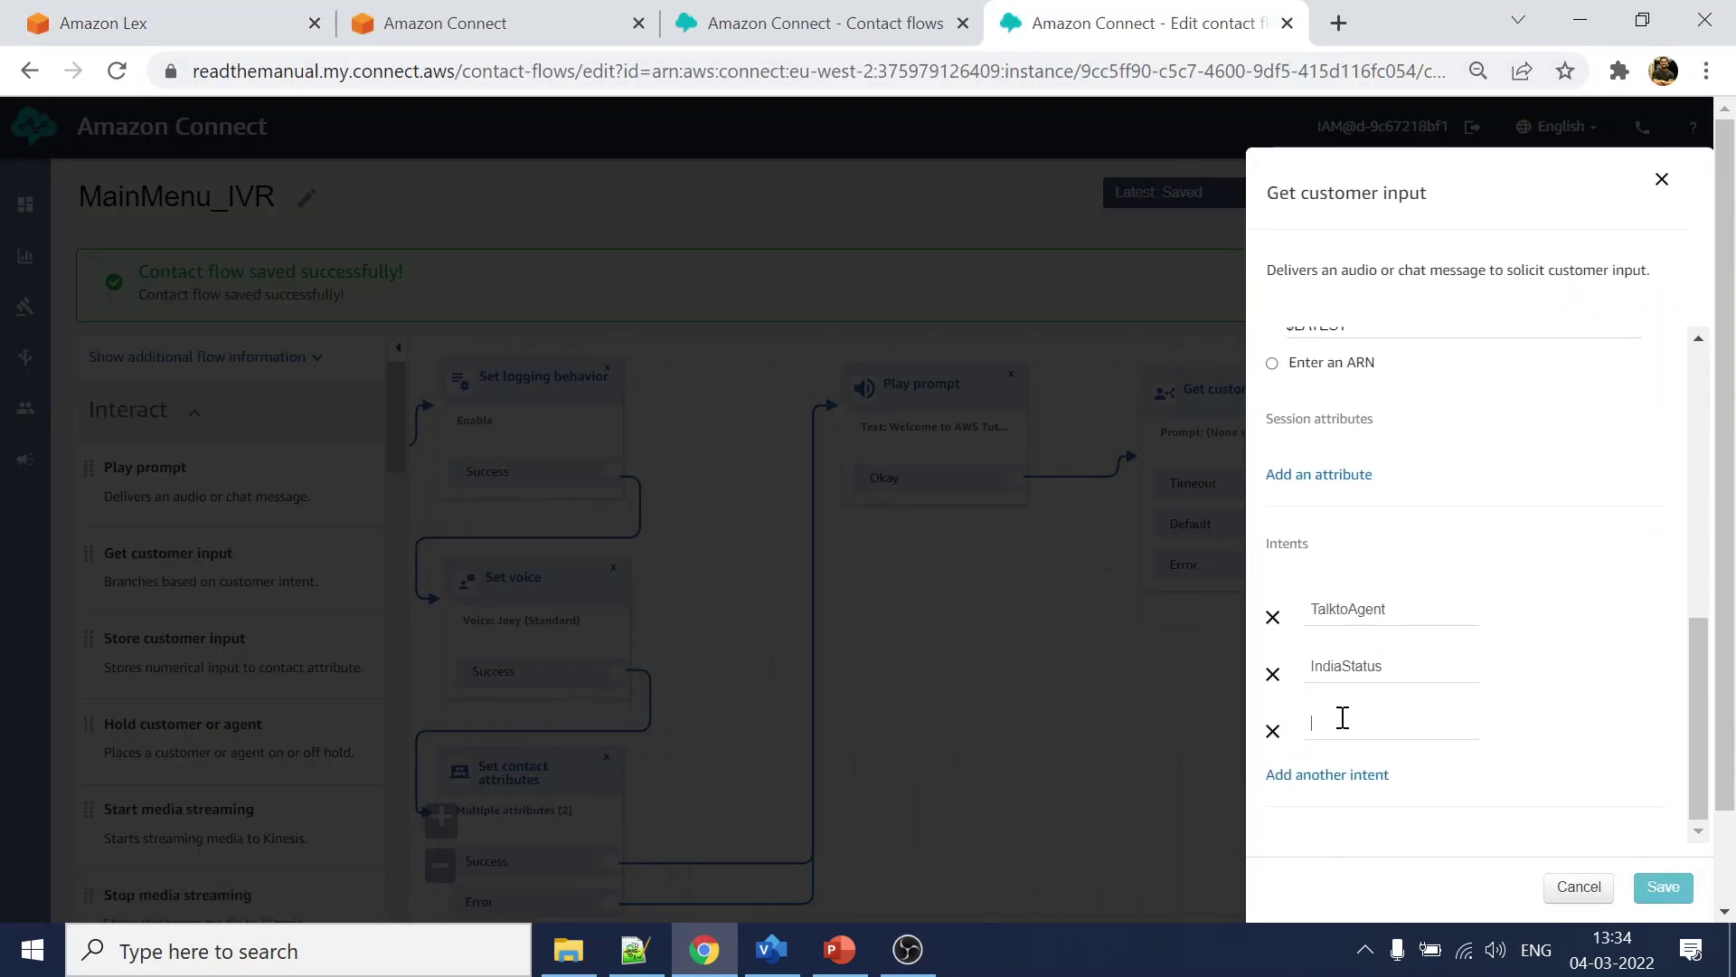
key(ctrl+v)
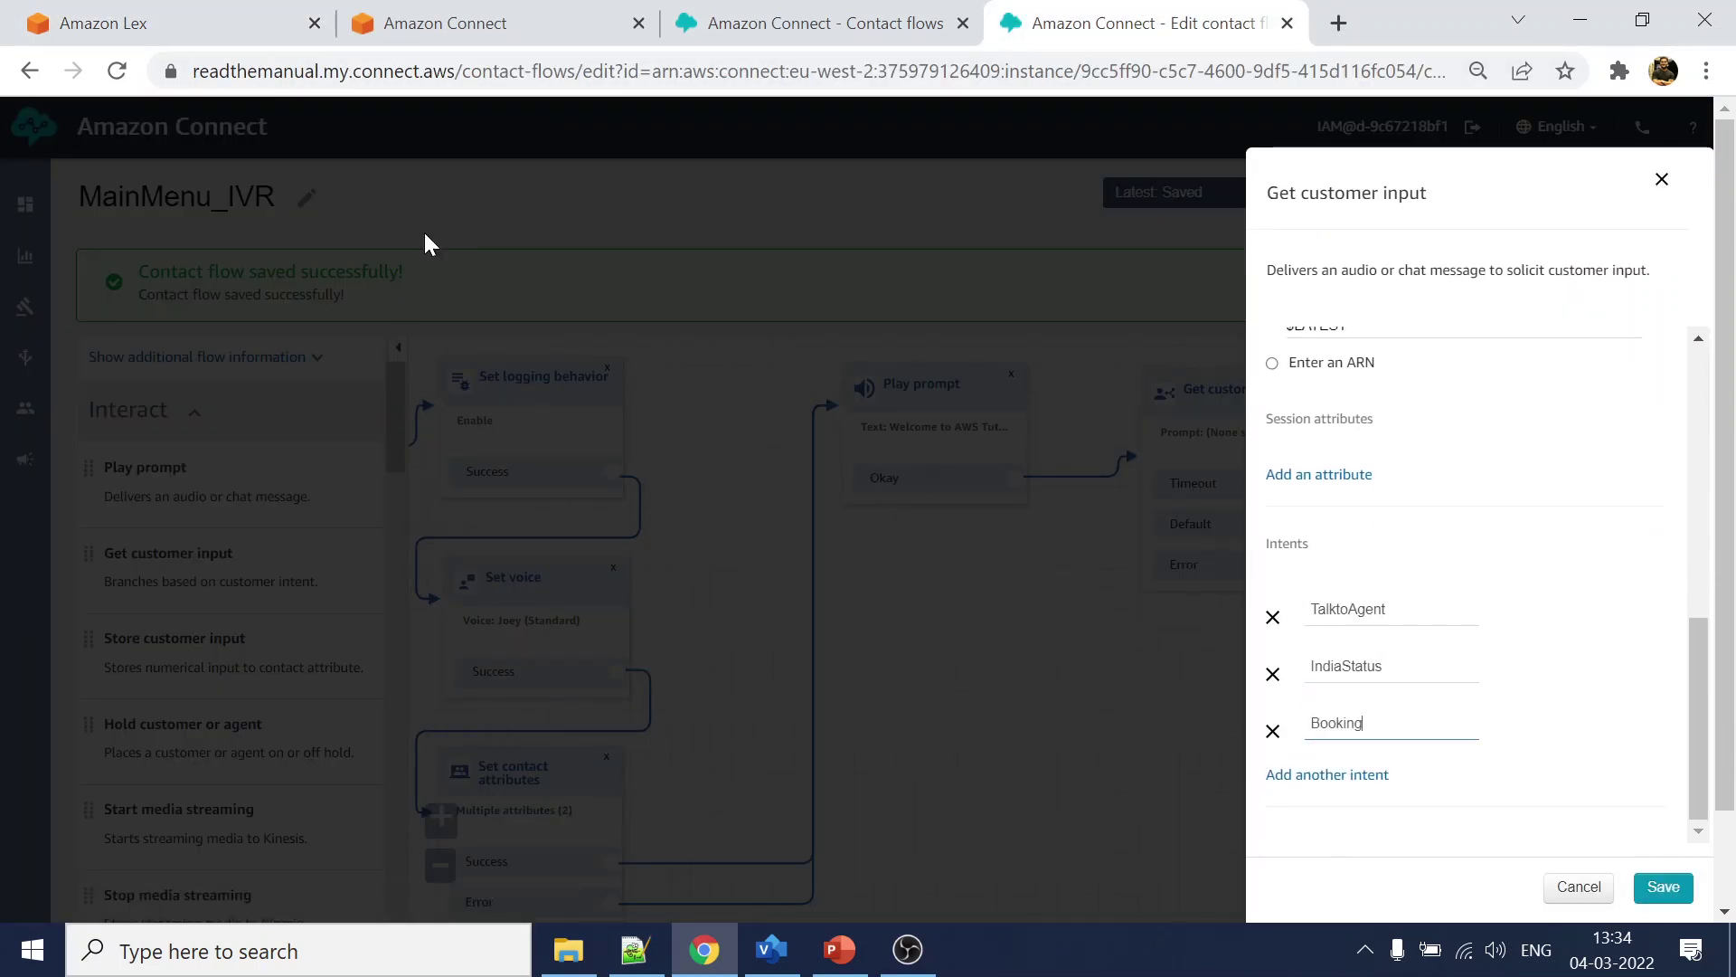
- Add fallback as a fourth intent of the block, copying its name from the Lex bot, and save the Get customer input settings
click(219, 30)
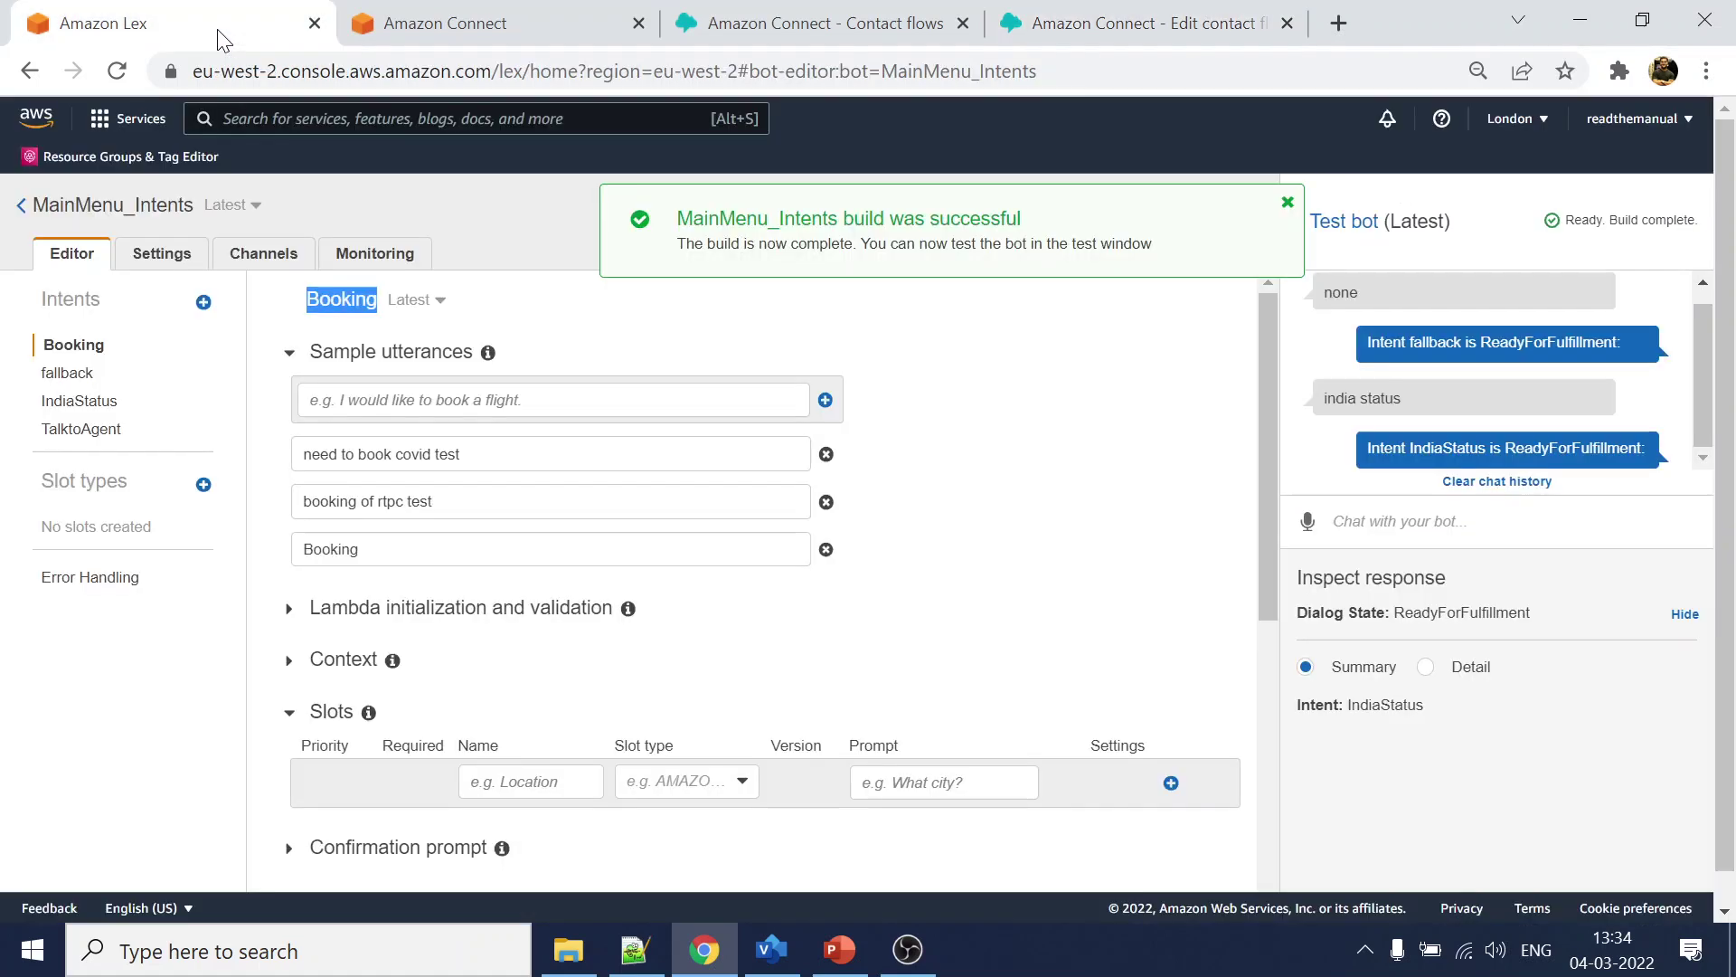
click(68, 375)
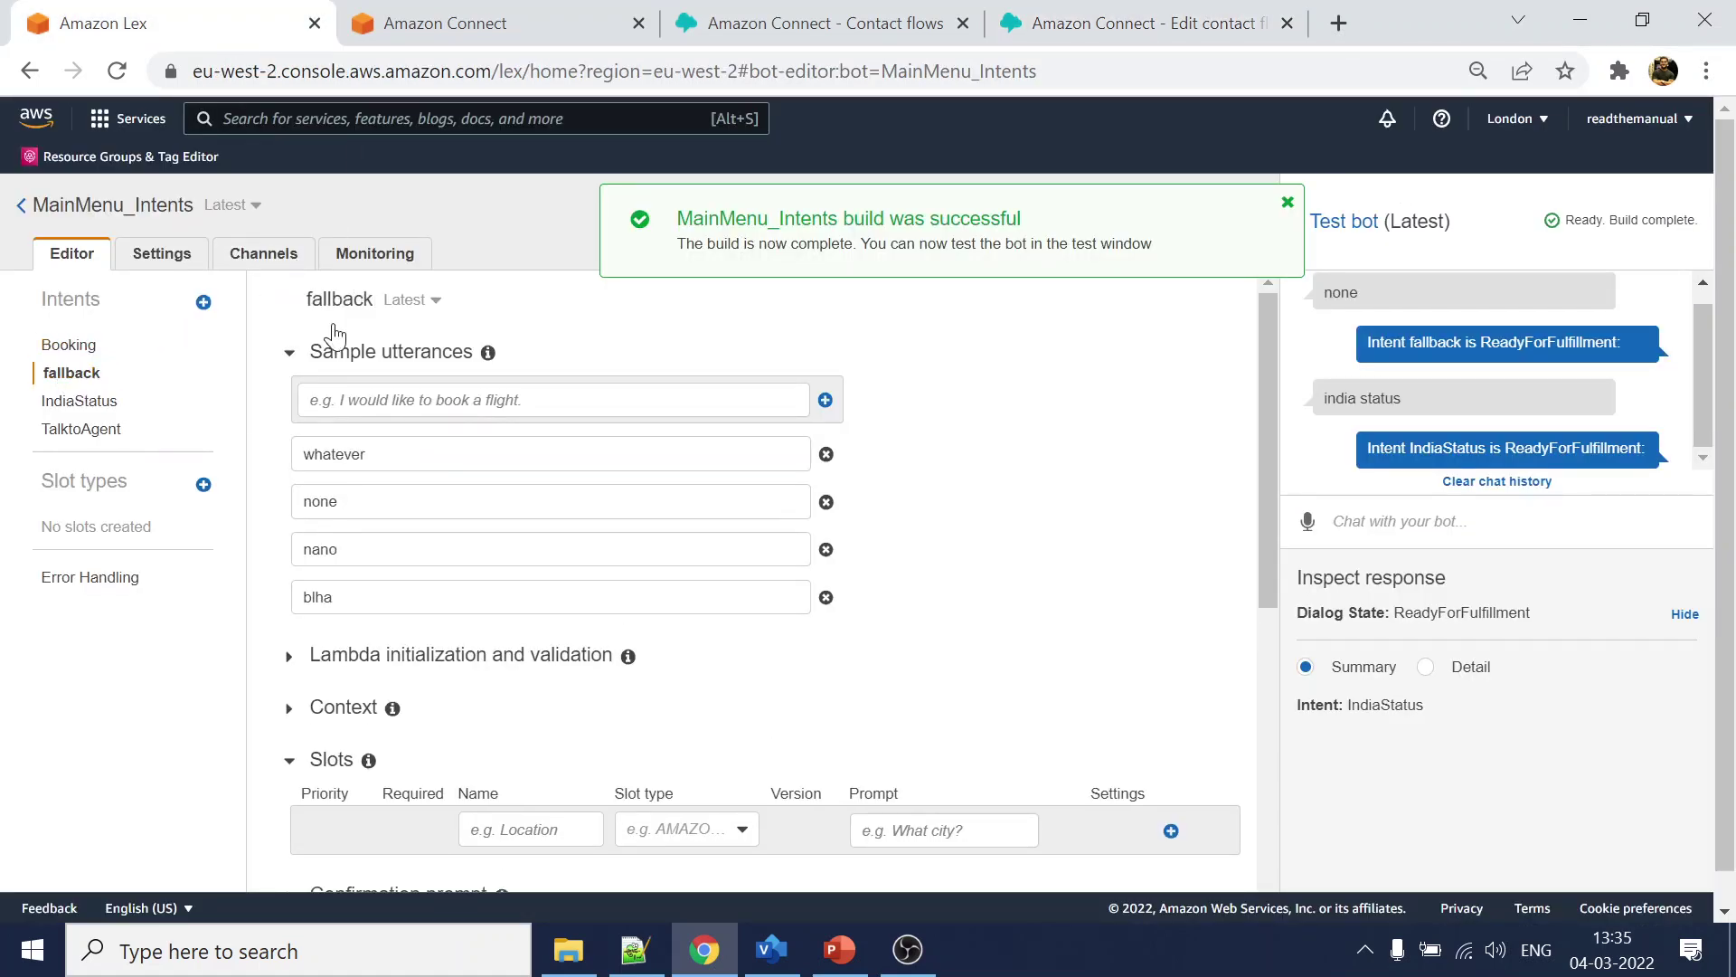
double_click(349, 298)
key(ctrl+c)
click(1185, 25)
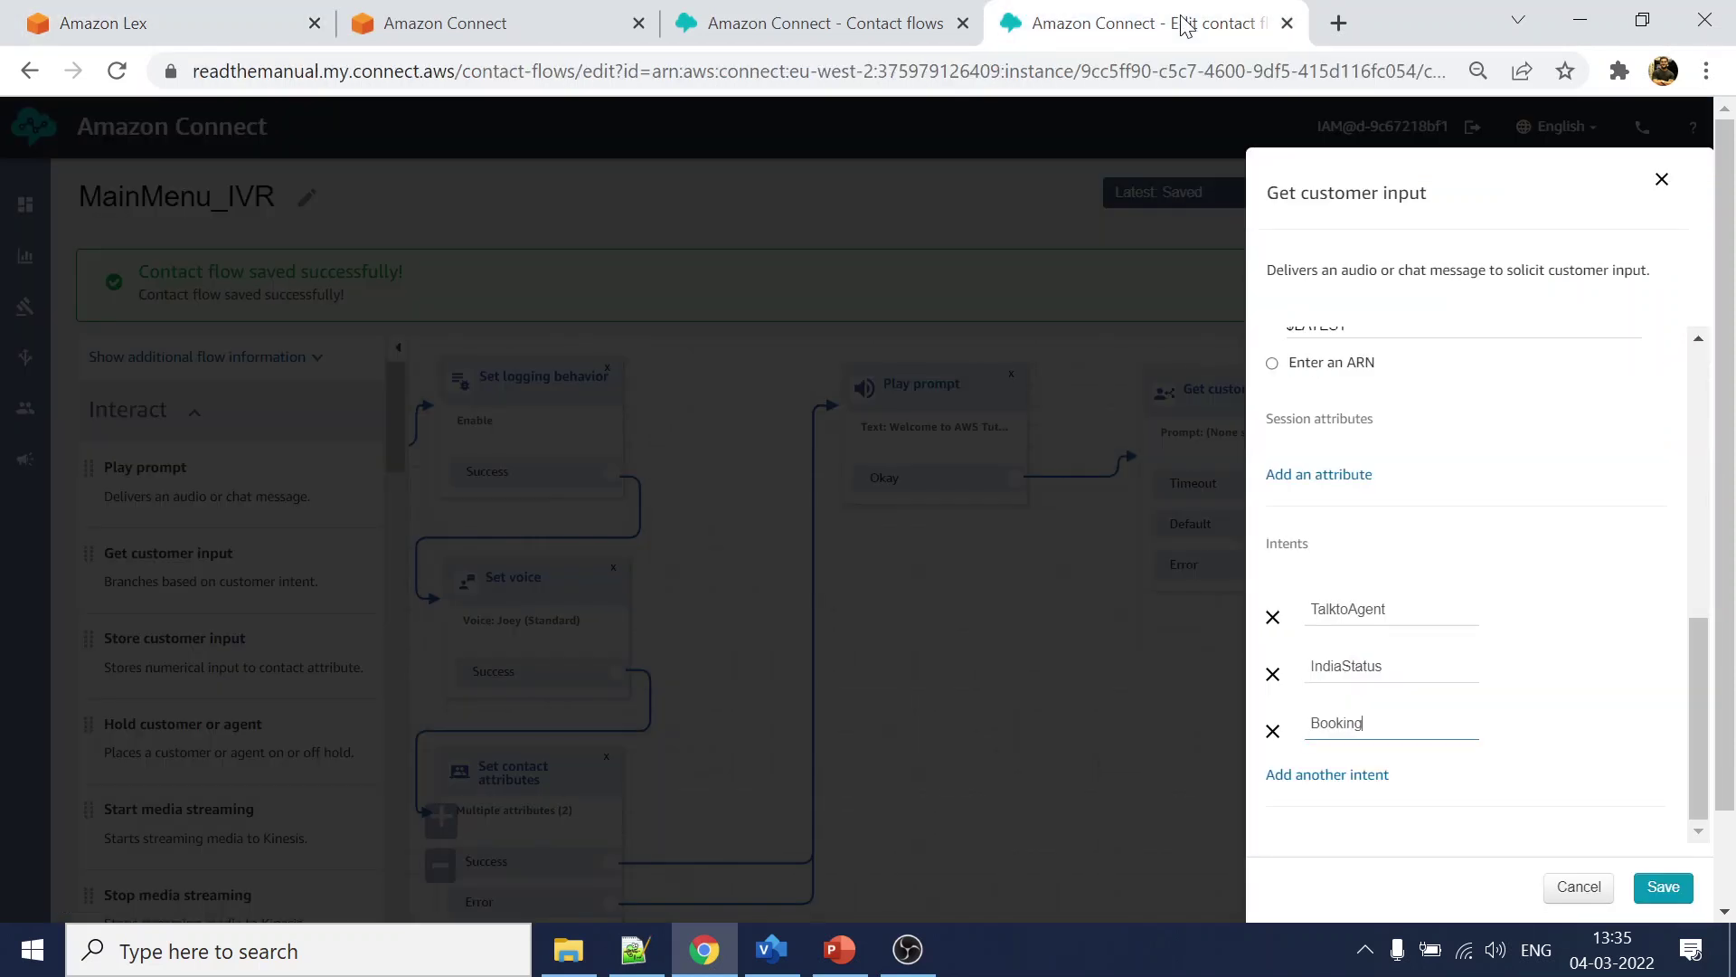
click(1345, 780)
key(ctrl+v)
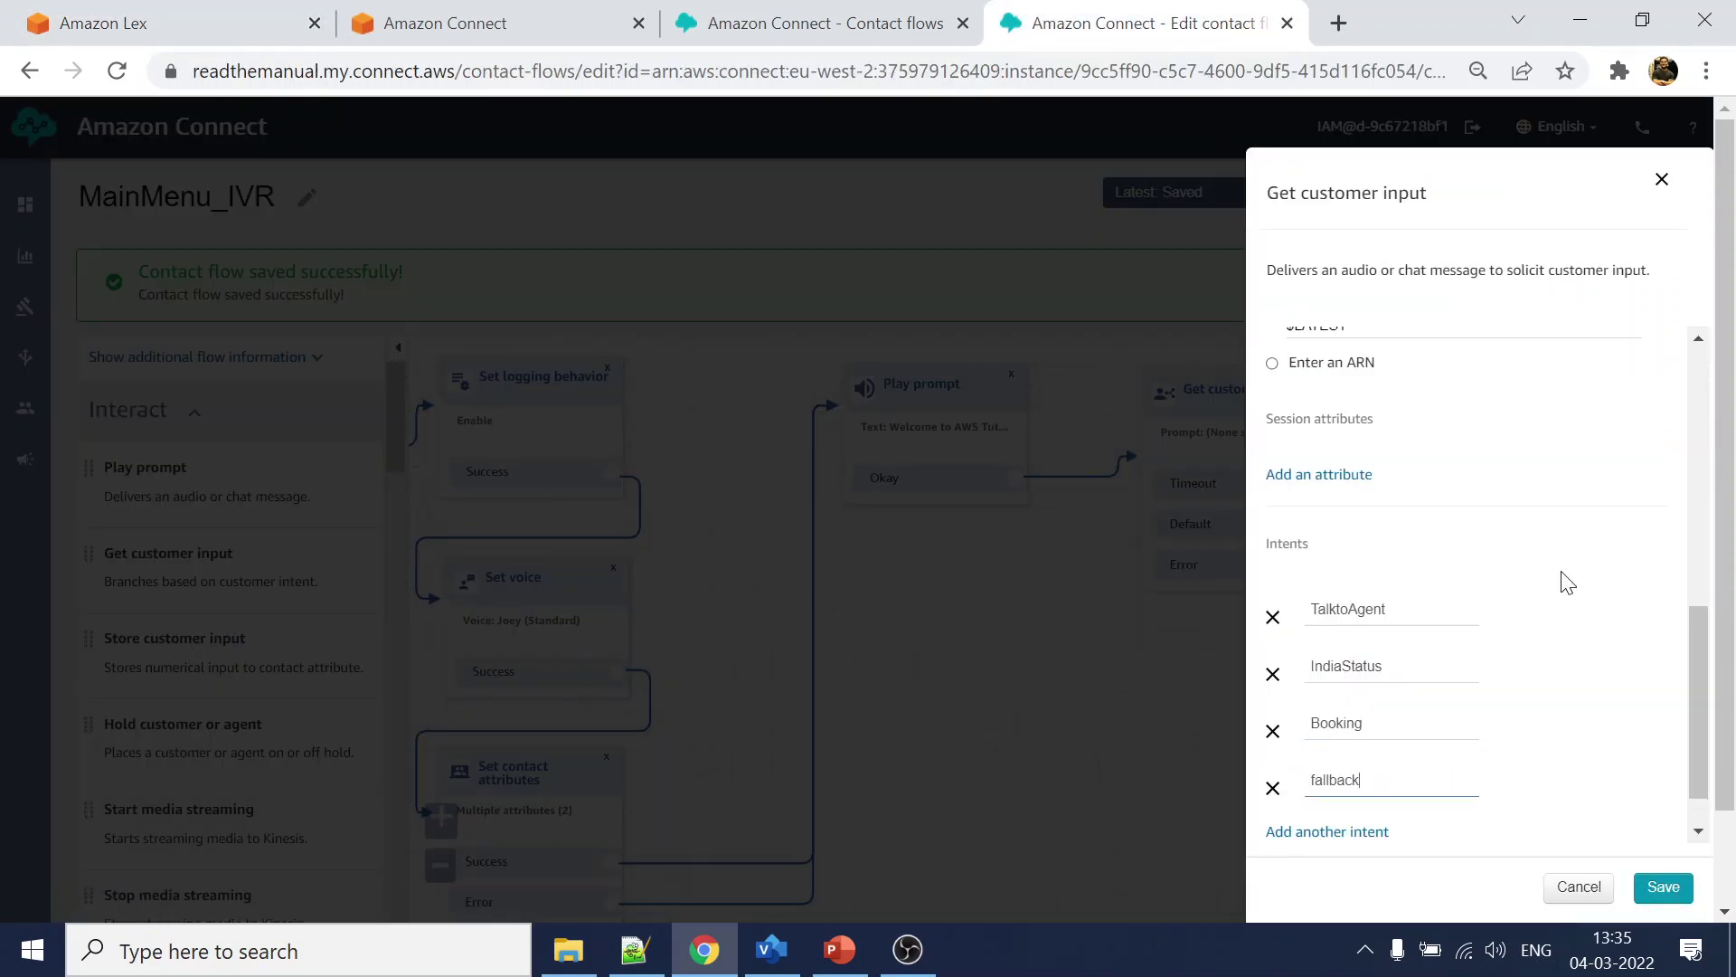
scroll(1567, 583, up, 5)
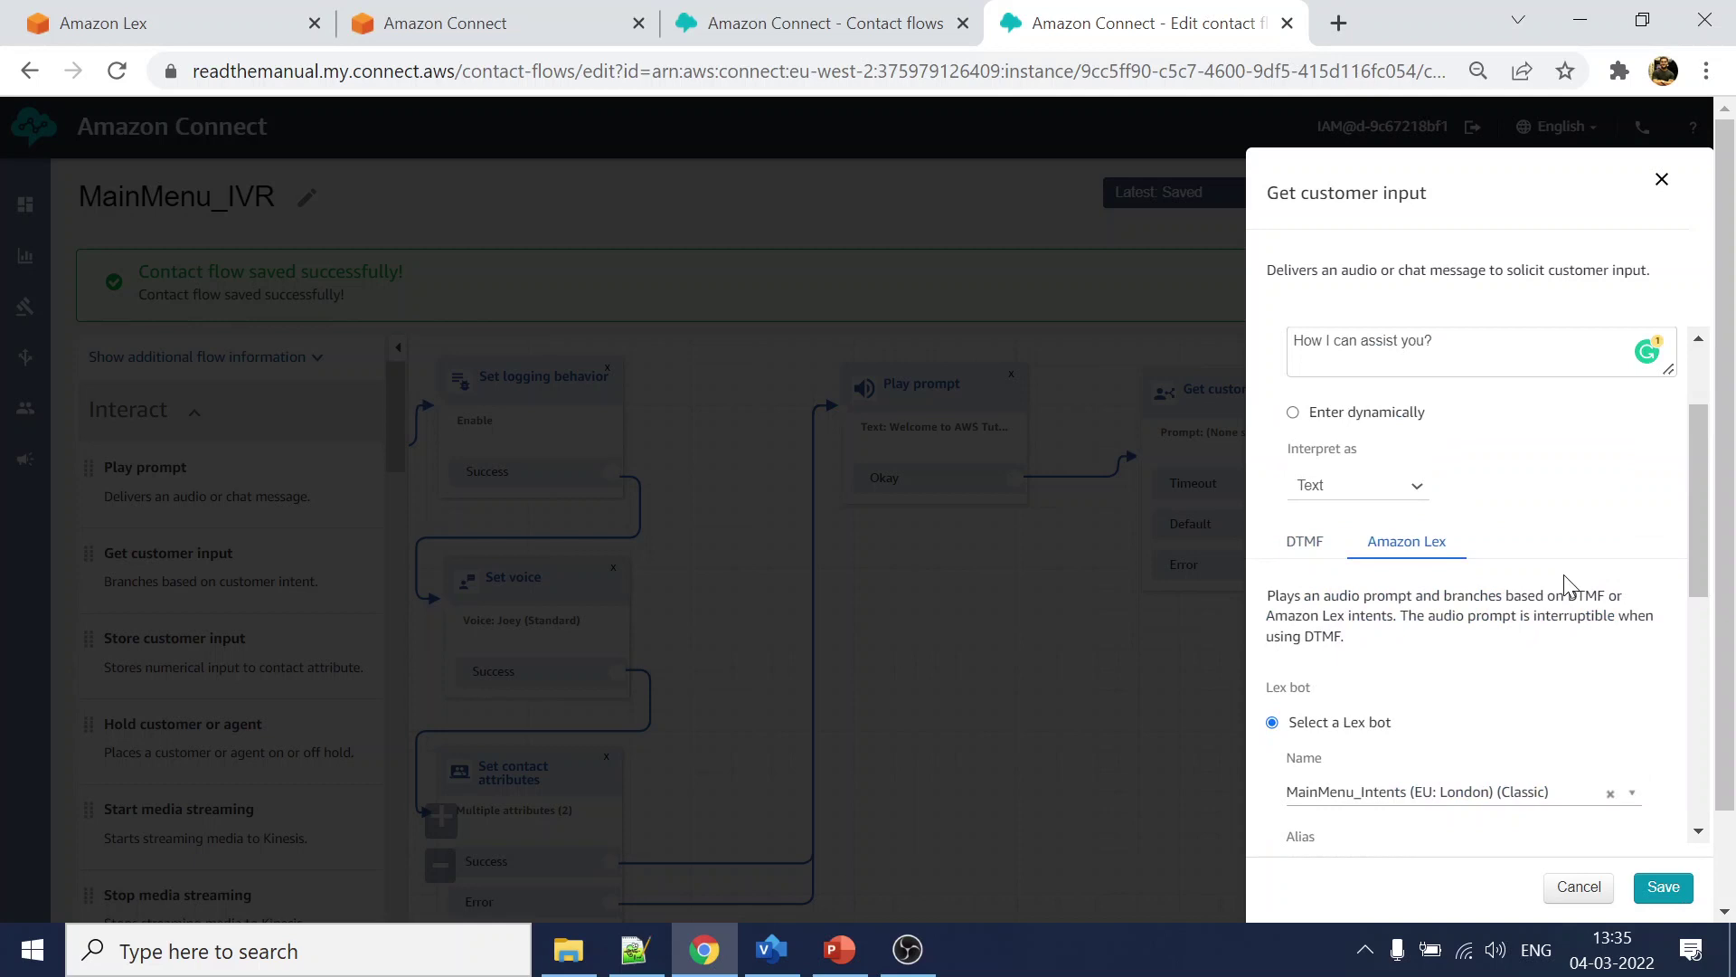
click(1662, 888)
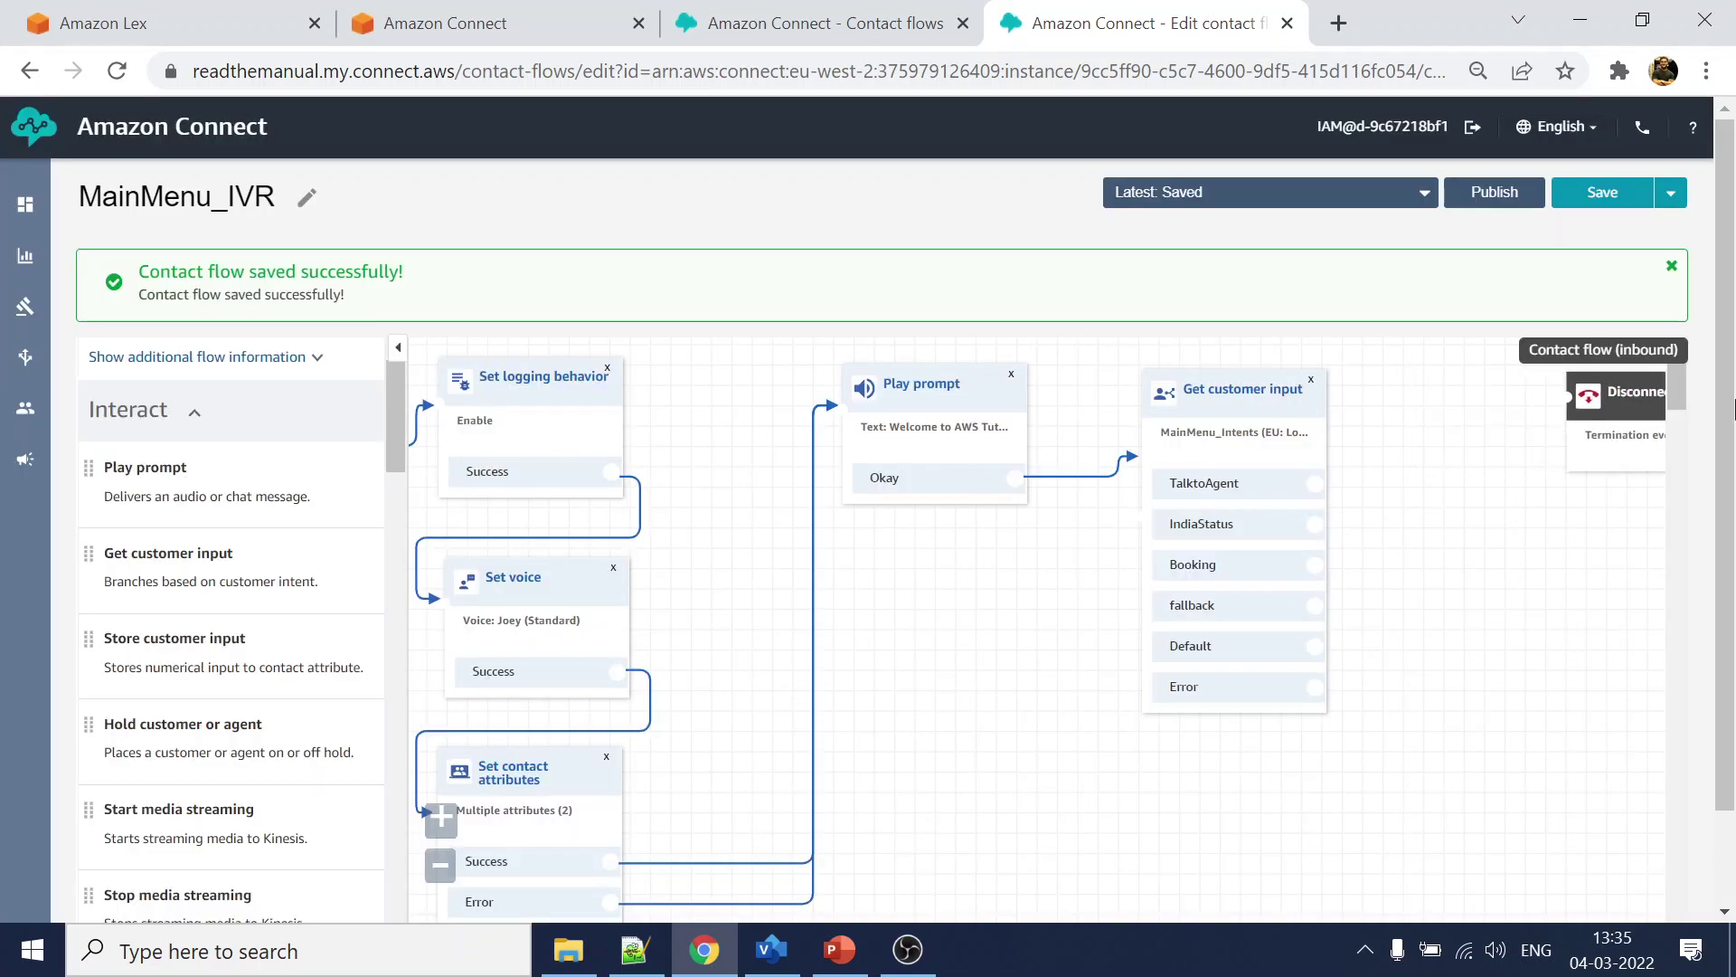
- Add a Play prompt block between Get customer input and Disconnect, moving Disconnect aside, and connect the TalktoAgent branch to it
drag(1613, 496, 1417, 479)
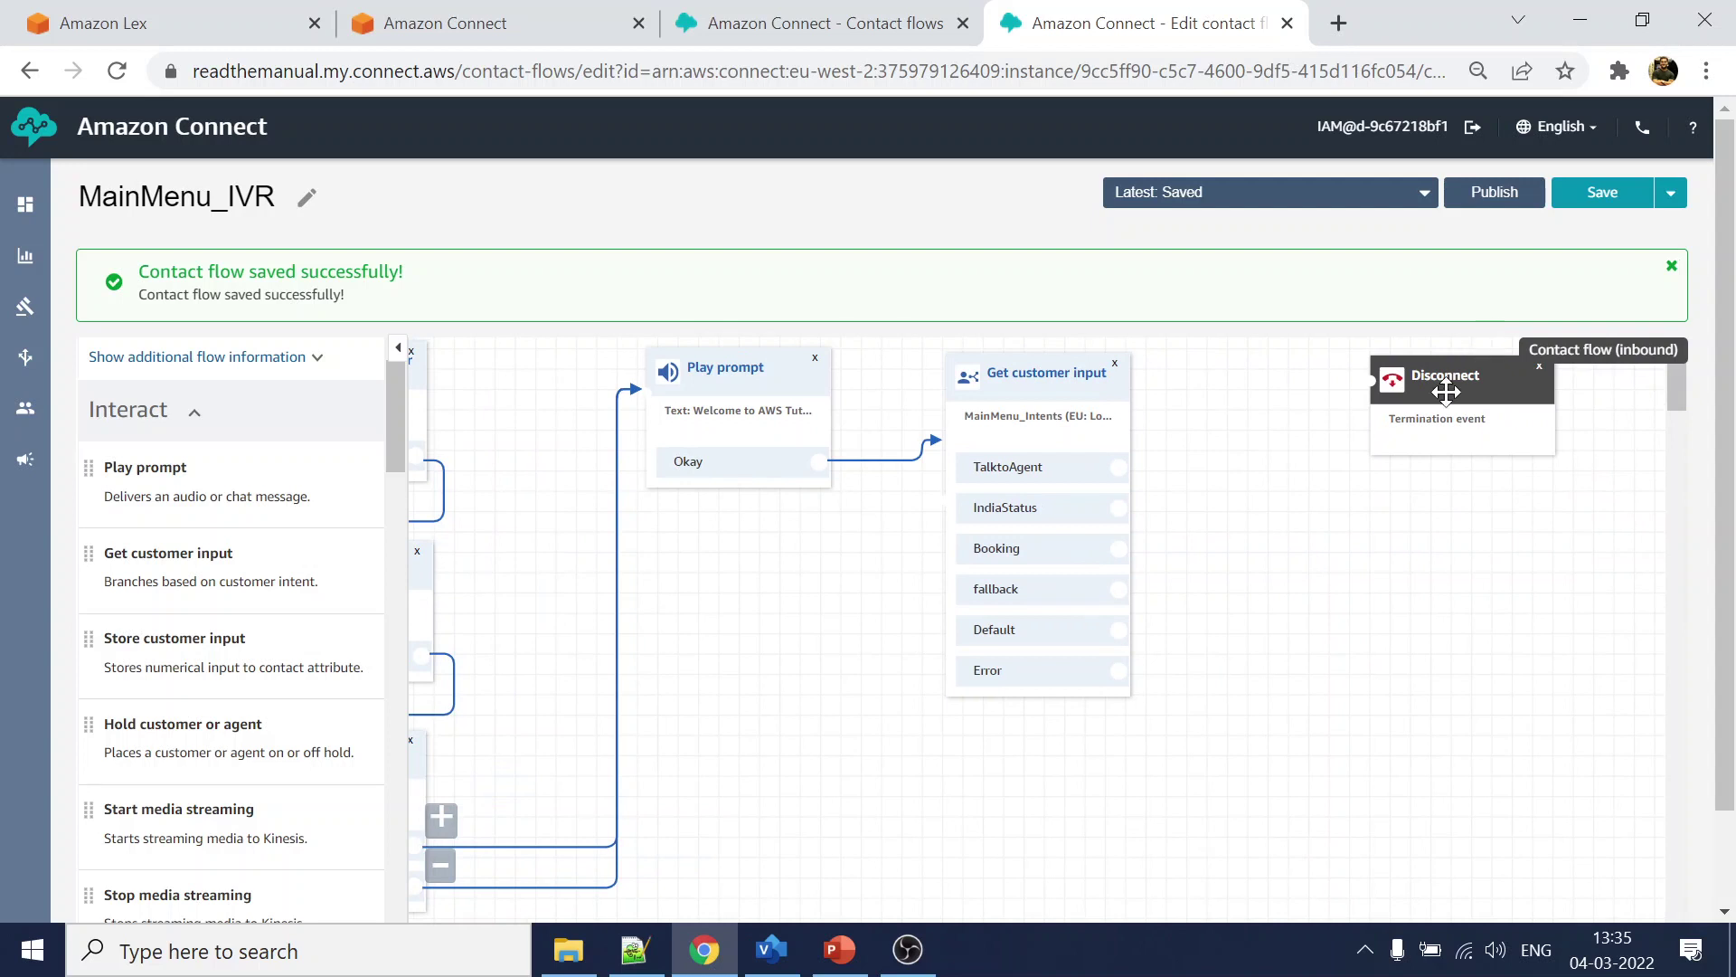
drag(1616, 376, 1669, 374)
drag(145, 471, 1331, 357)
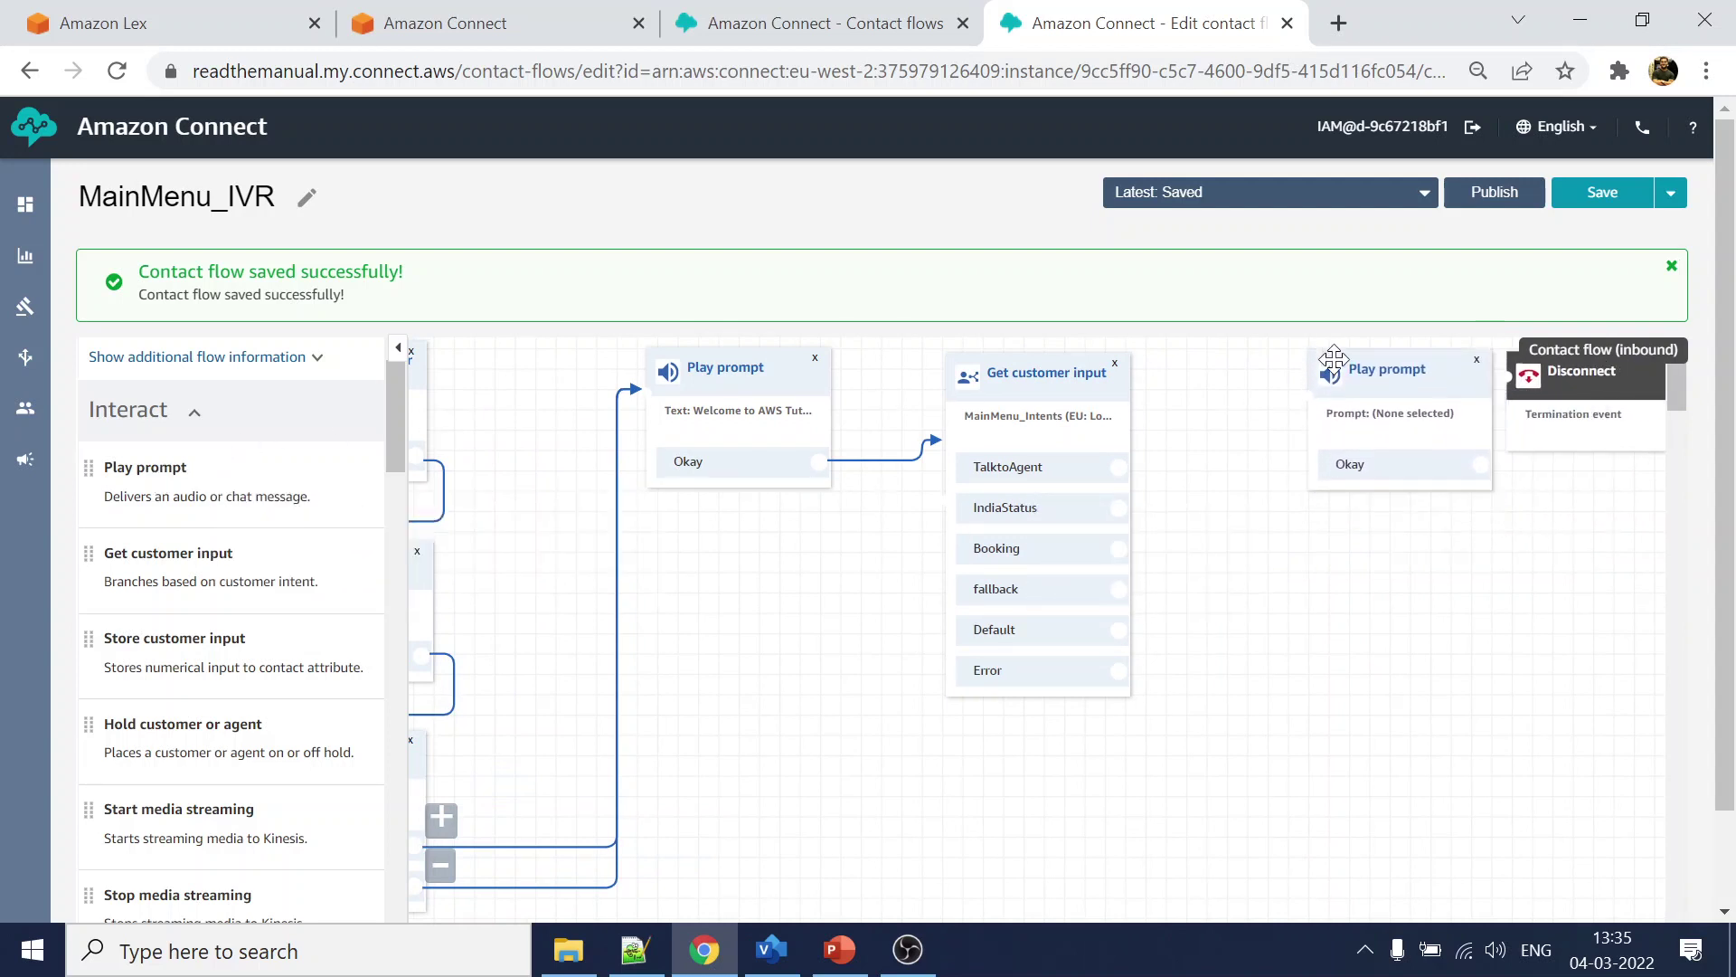
drag(1563, 382, 1735, 391)
mouse_move(1118, 467)
mouse_down()
mouse_move(1117, 452)
mouse_move(1302, 424)
mouse_up()
- Set the TalktoAgent Play prompt to the text-to-speech message "intent was talk to agent", copy that text and save the block
click(1379, 370)
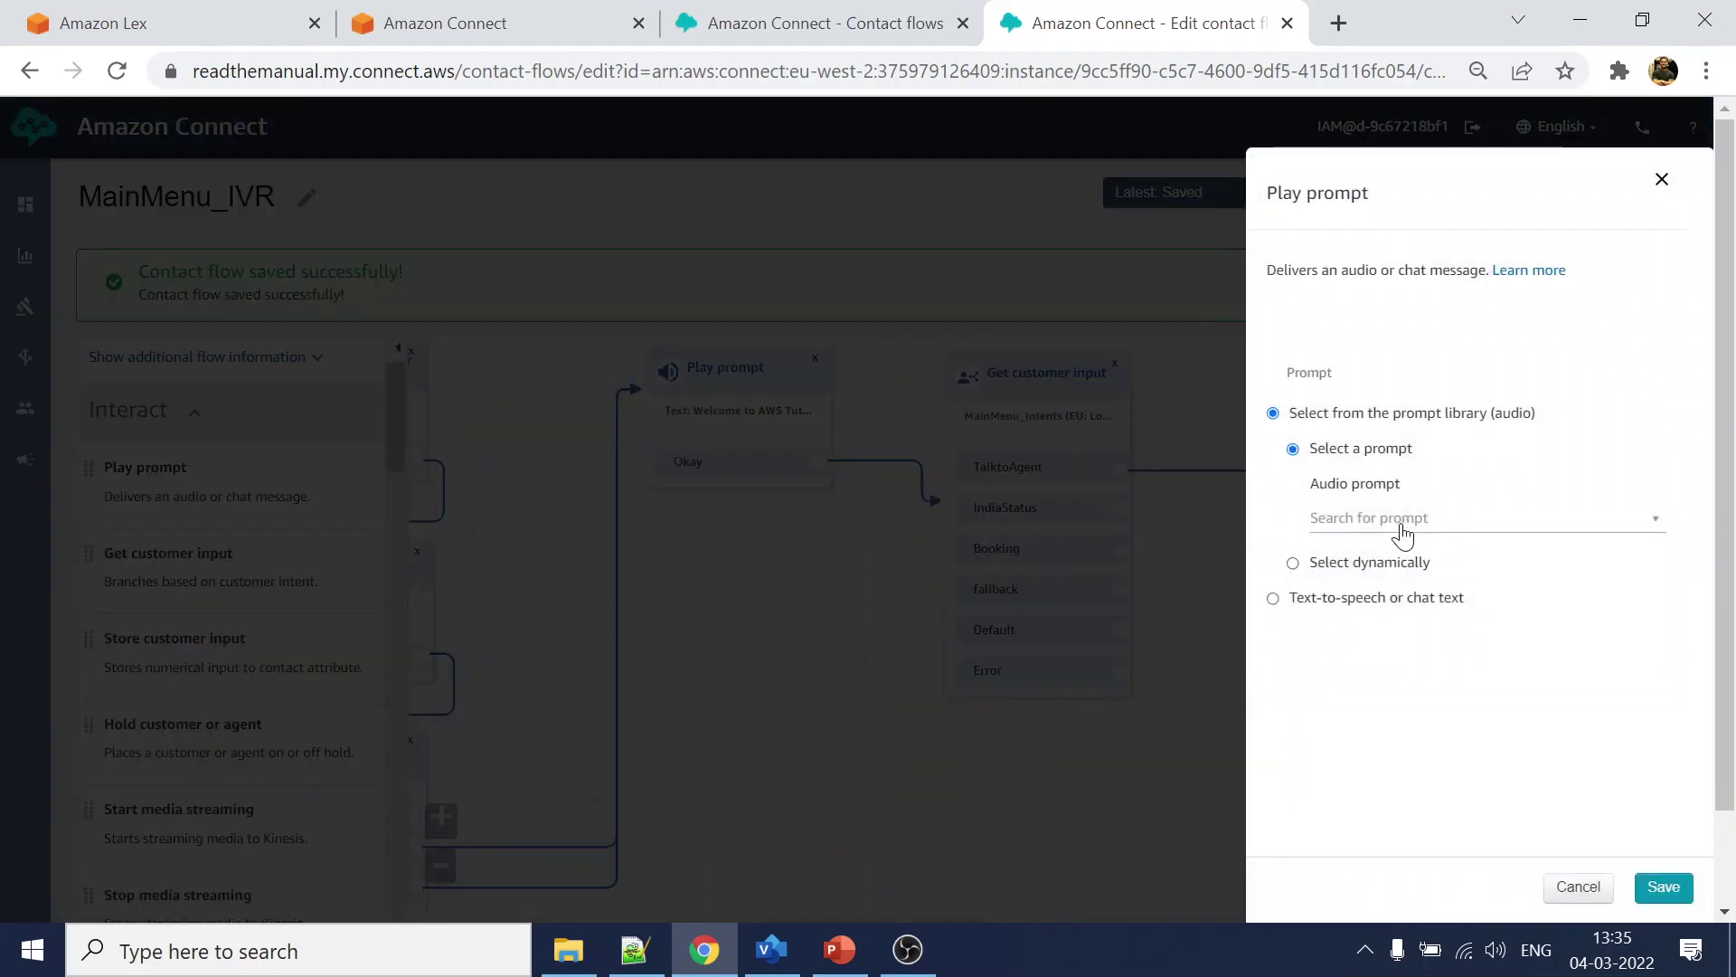
click(1357, 598)
click(1348, 547)
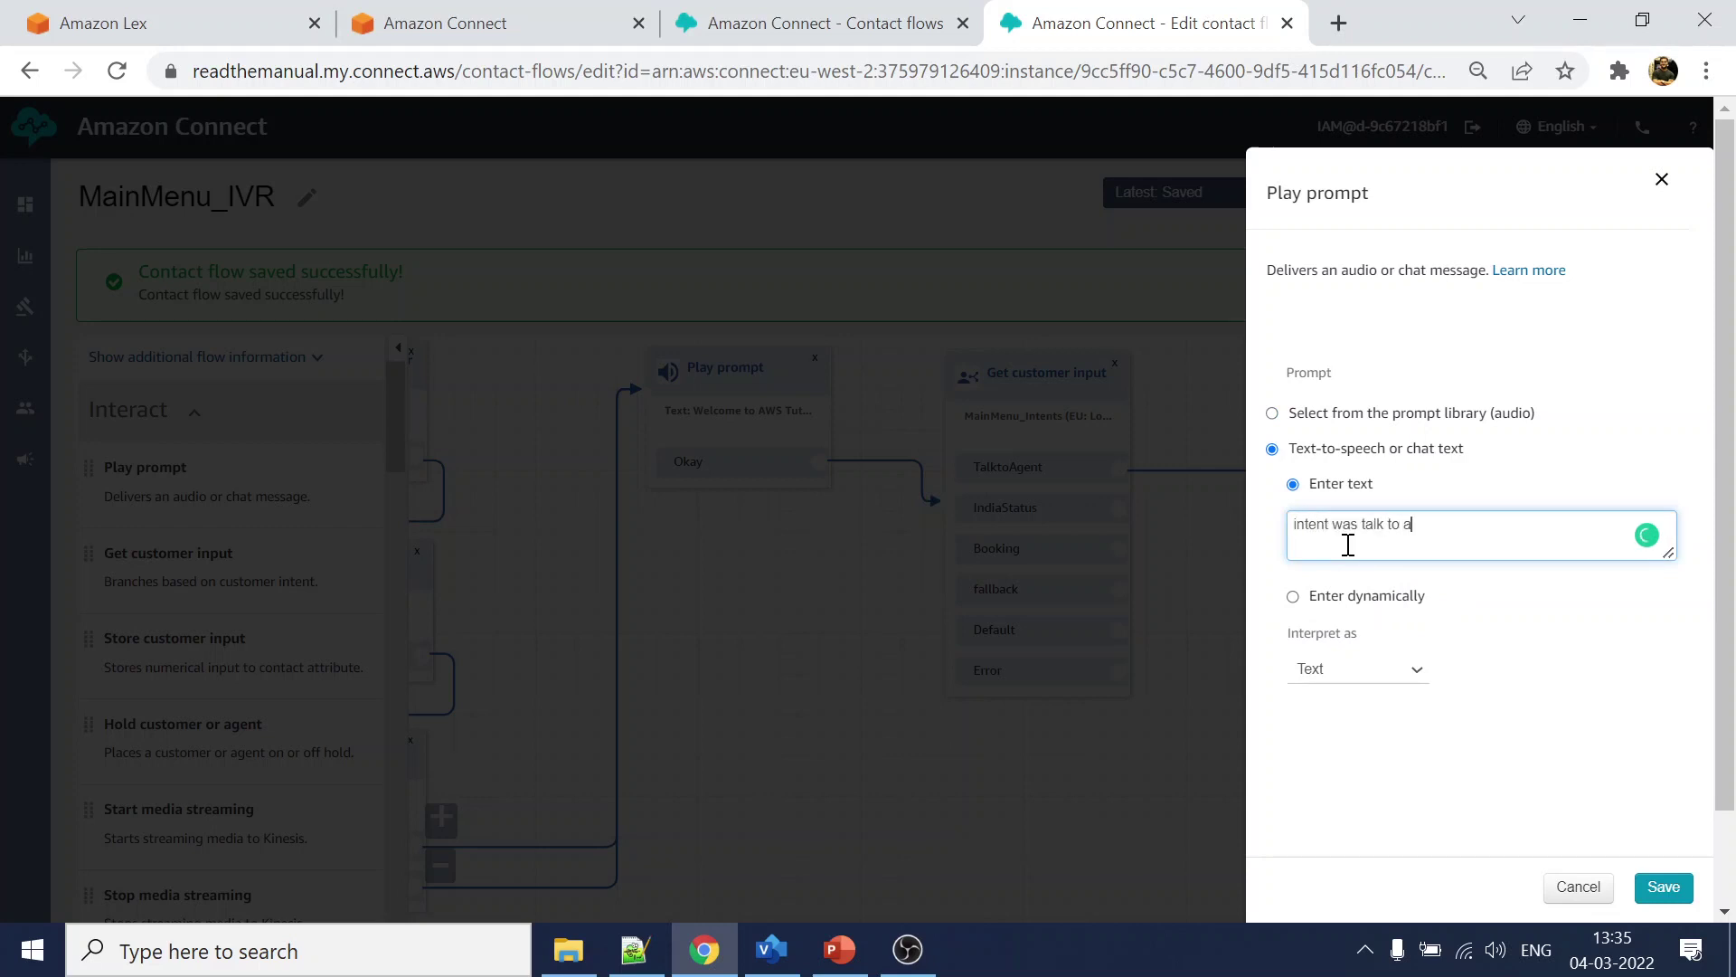
key(ctrl+a)
key(ctrl+c)
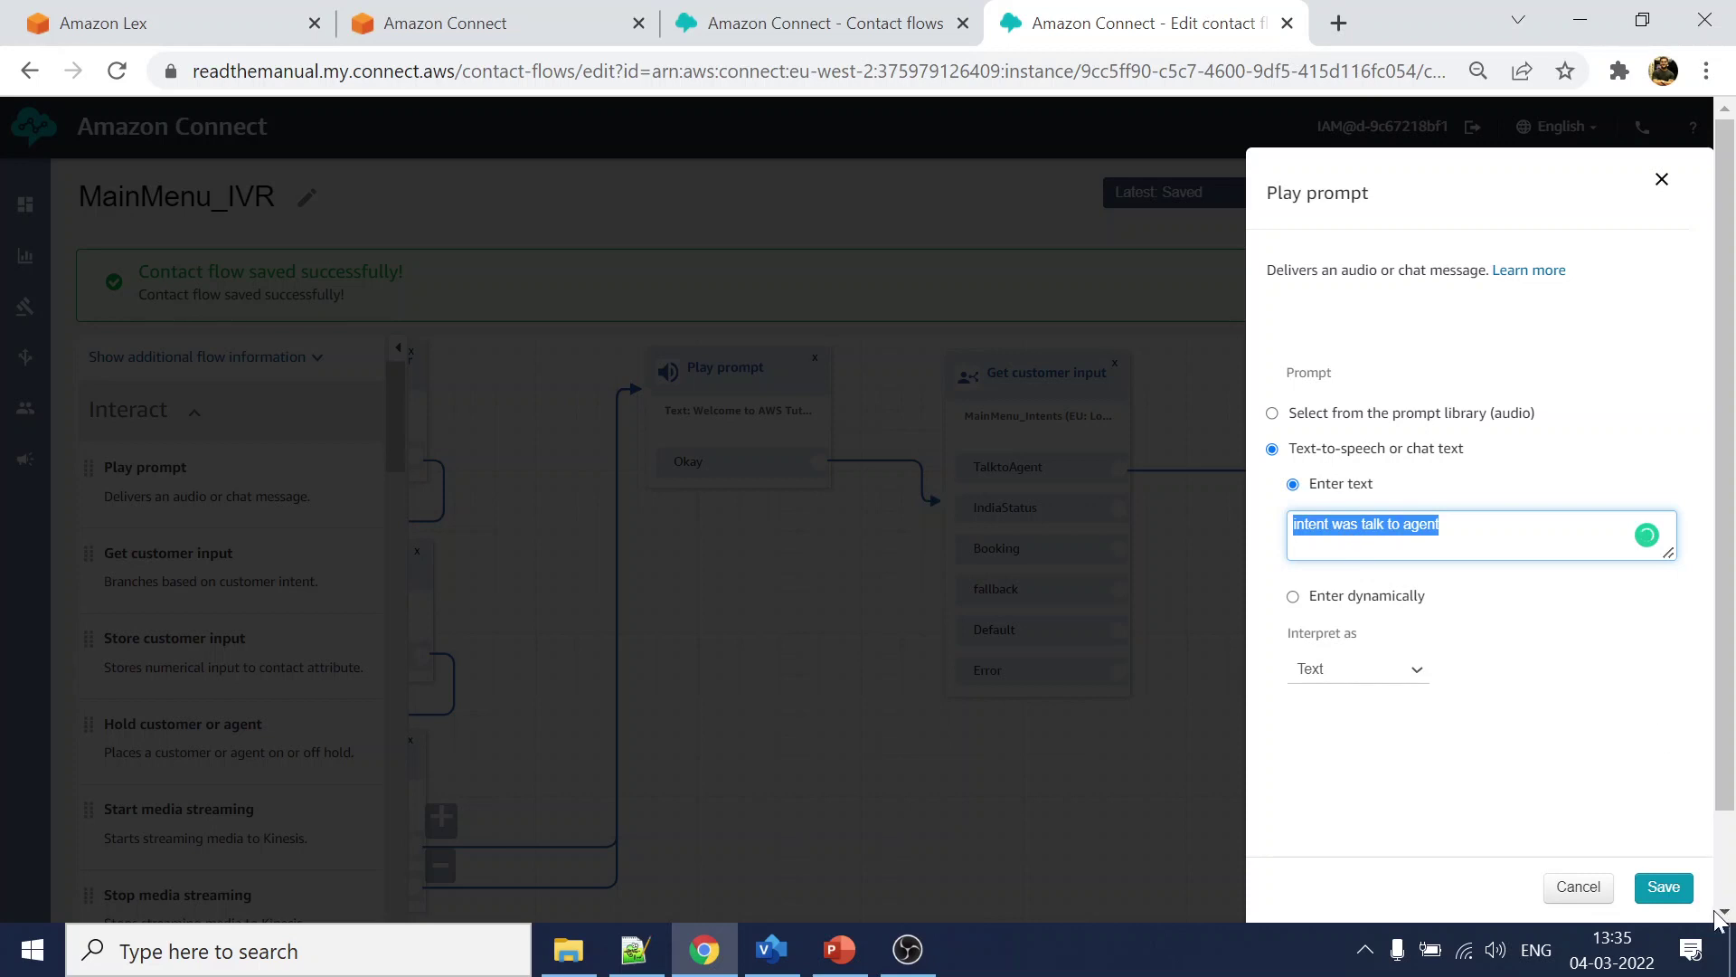
click(1664, 886)
- Add a second Play prompt block for the IndiaStatus branch, connect it and give it the text-to-speech message "intent was india status"
drag(128, 488, 1317, 534)
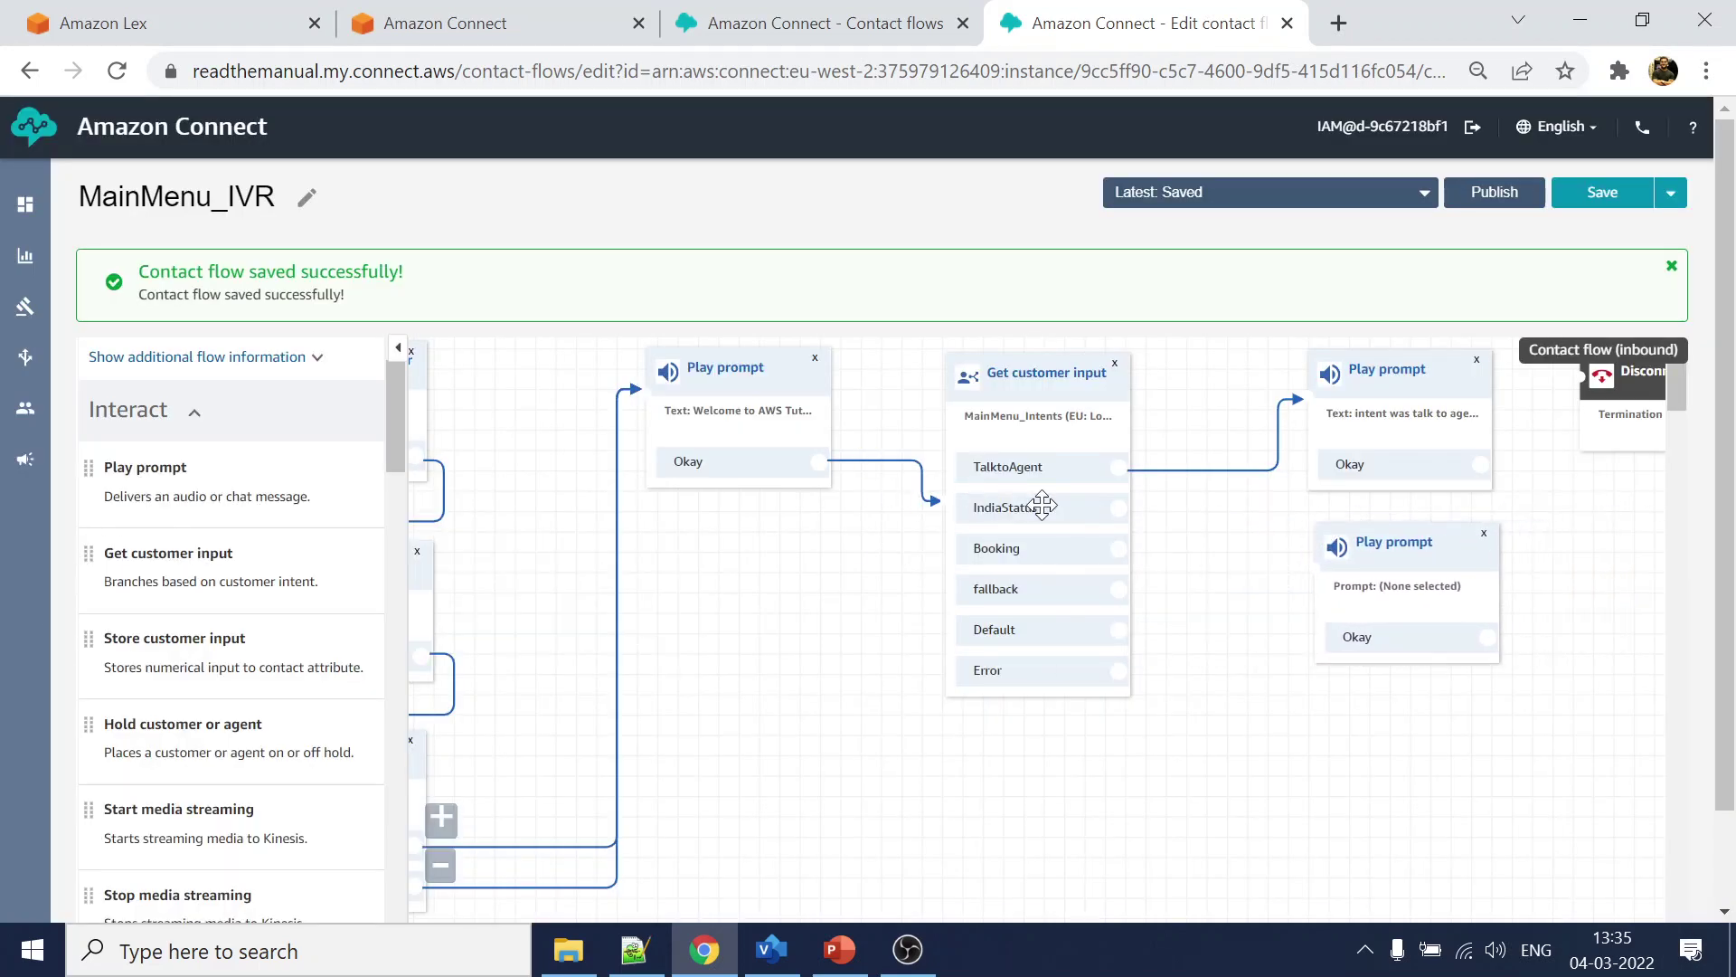
drag(1119, 508, 1312, 556)
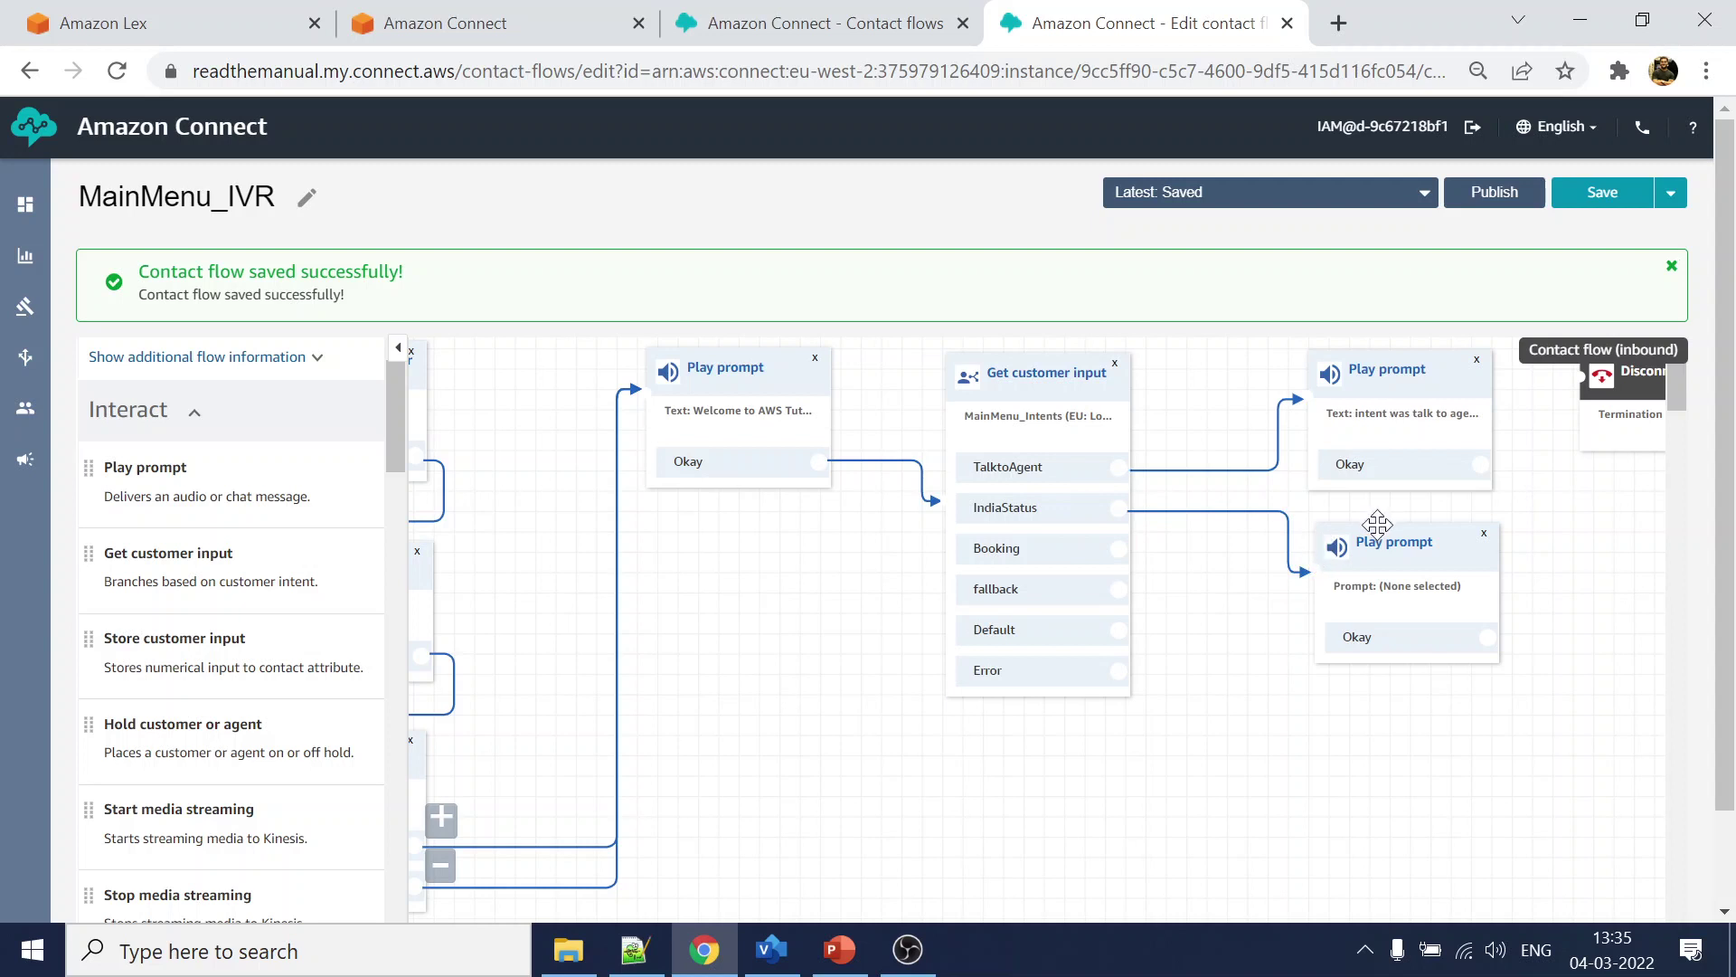
click(1388, 552)
click(1426, 600)
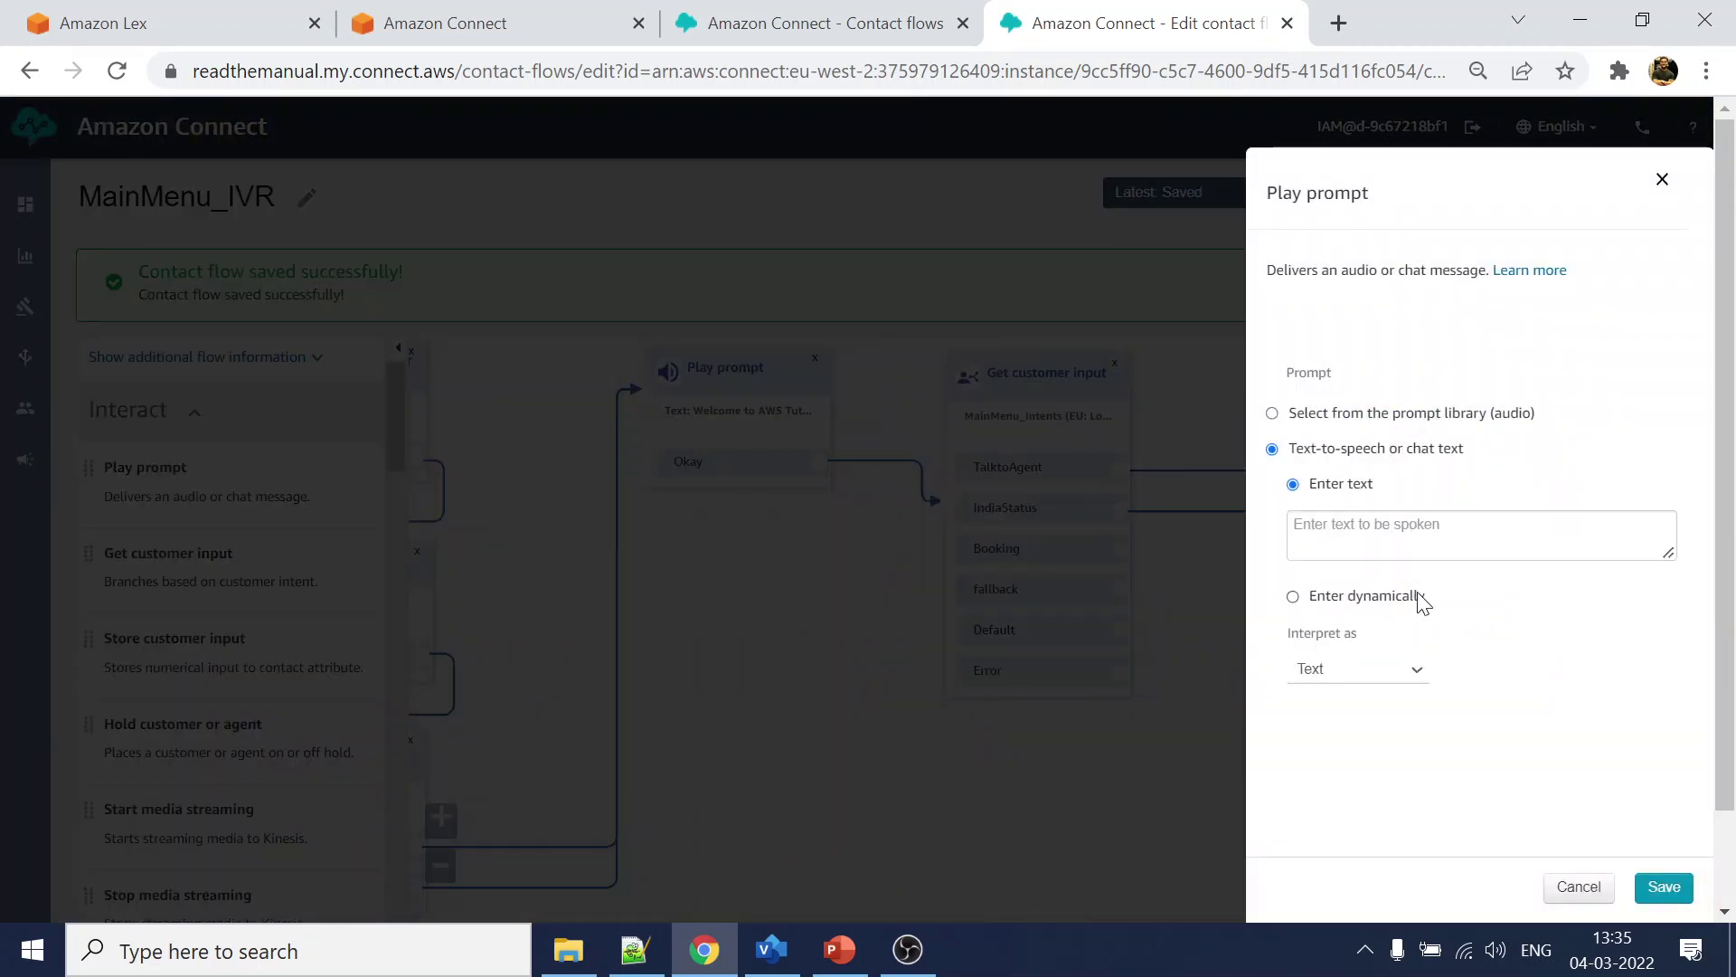
click(1416, 529)
key(ctrl+v)
drag(1365, 525, 1559, 517)
text(india)
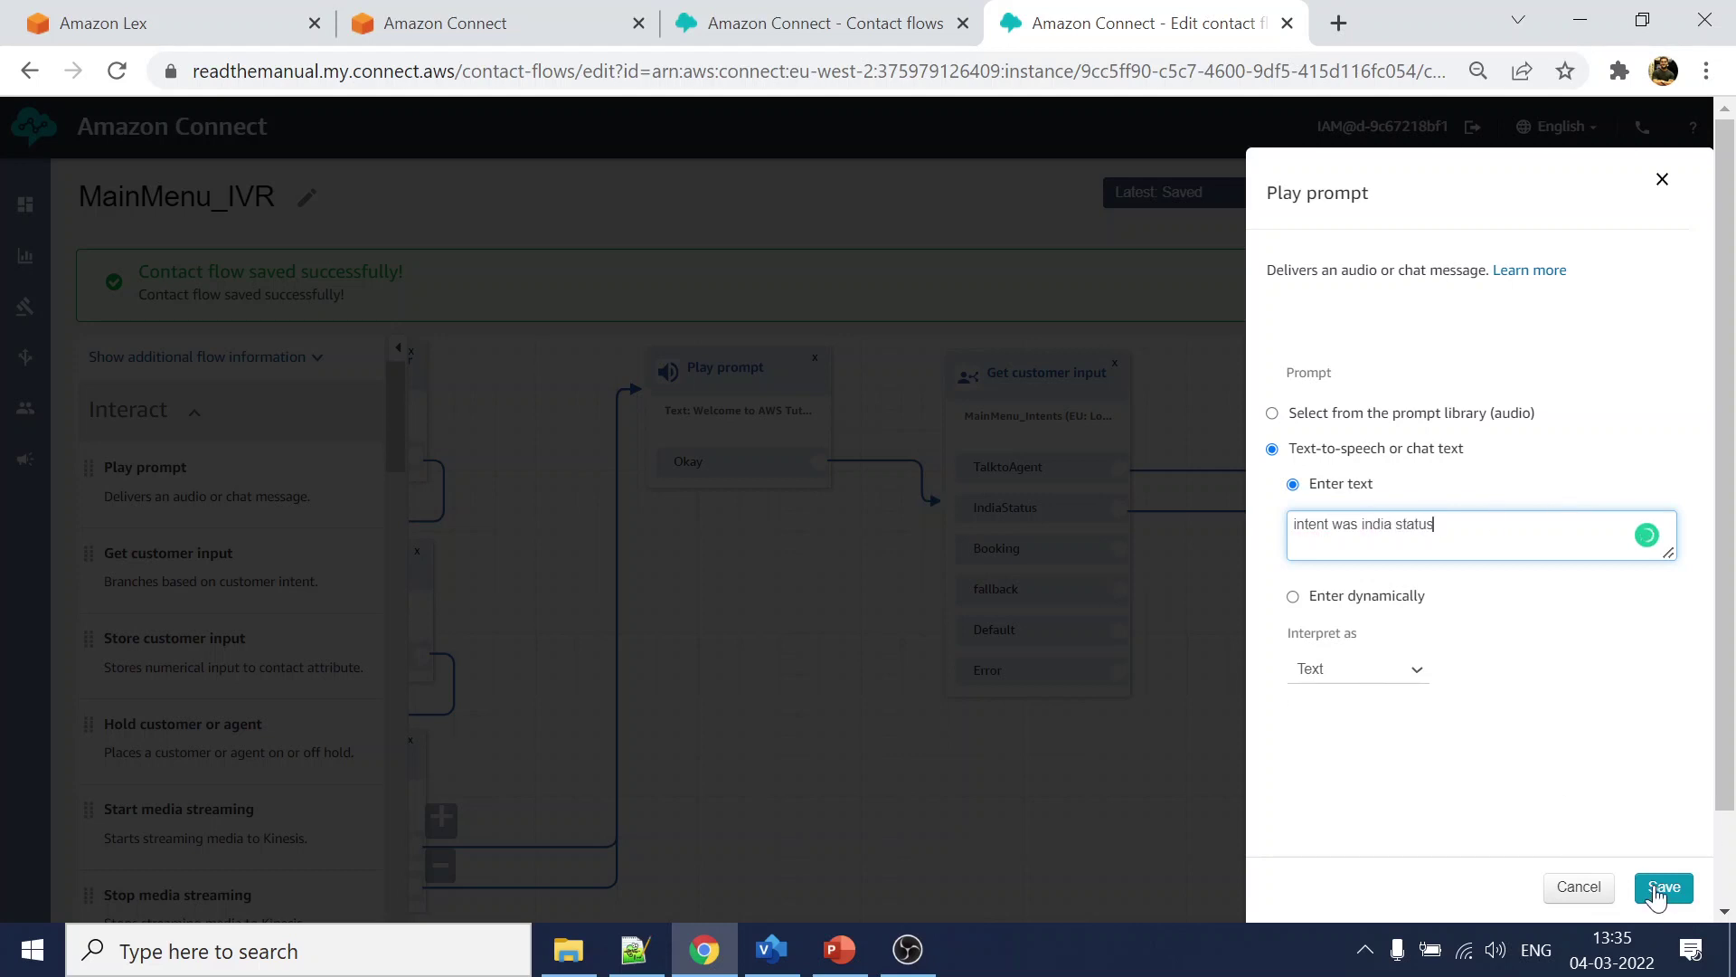
click(1664, 886)
- Add a third Play prompt block for the Booking branch, connect it and enter the text-to-speech message "intent was booking rtp"
drag(199, 485, 1321, 705)
drag(1119, 548, 1413, 719)
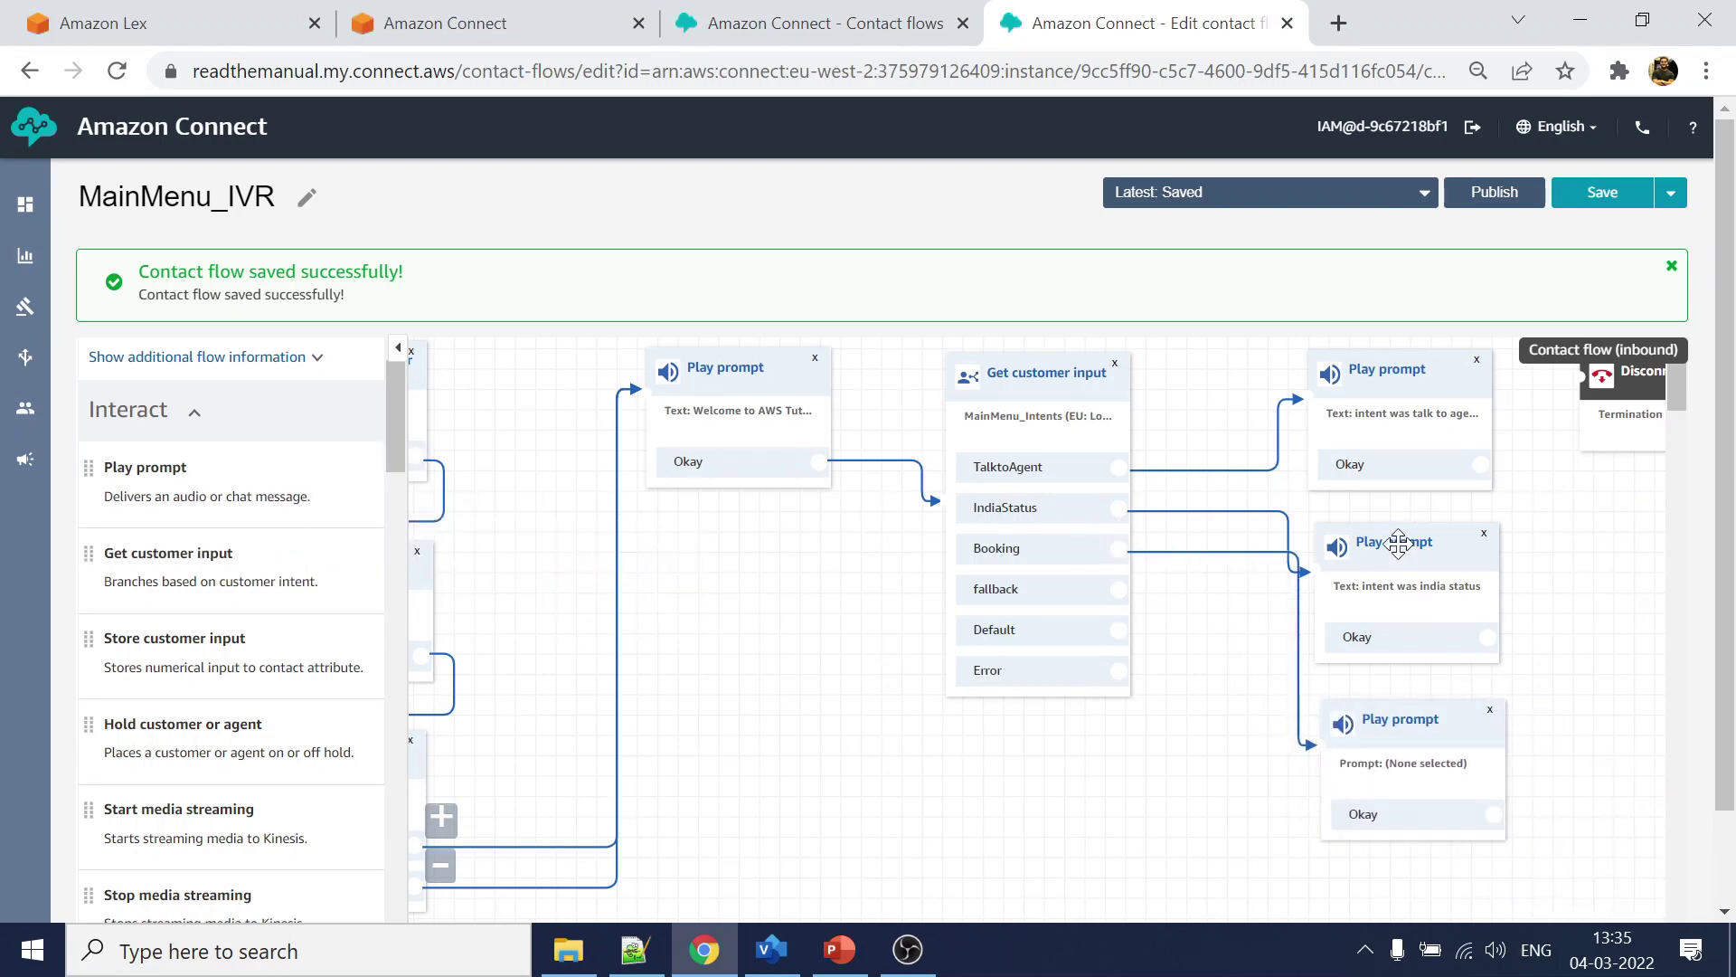
drag(1397, 543, 1422, 540)
click(1418, 734)
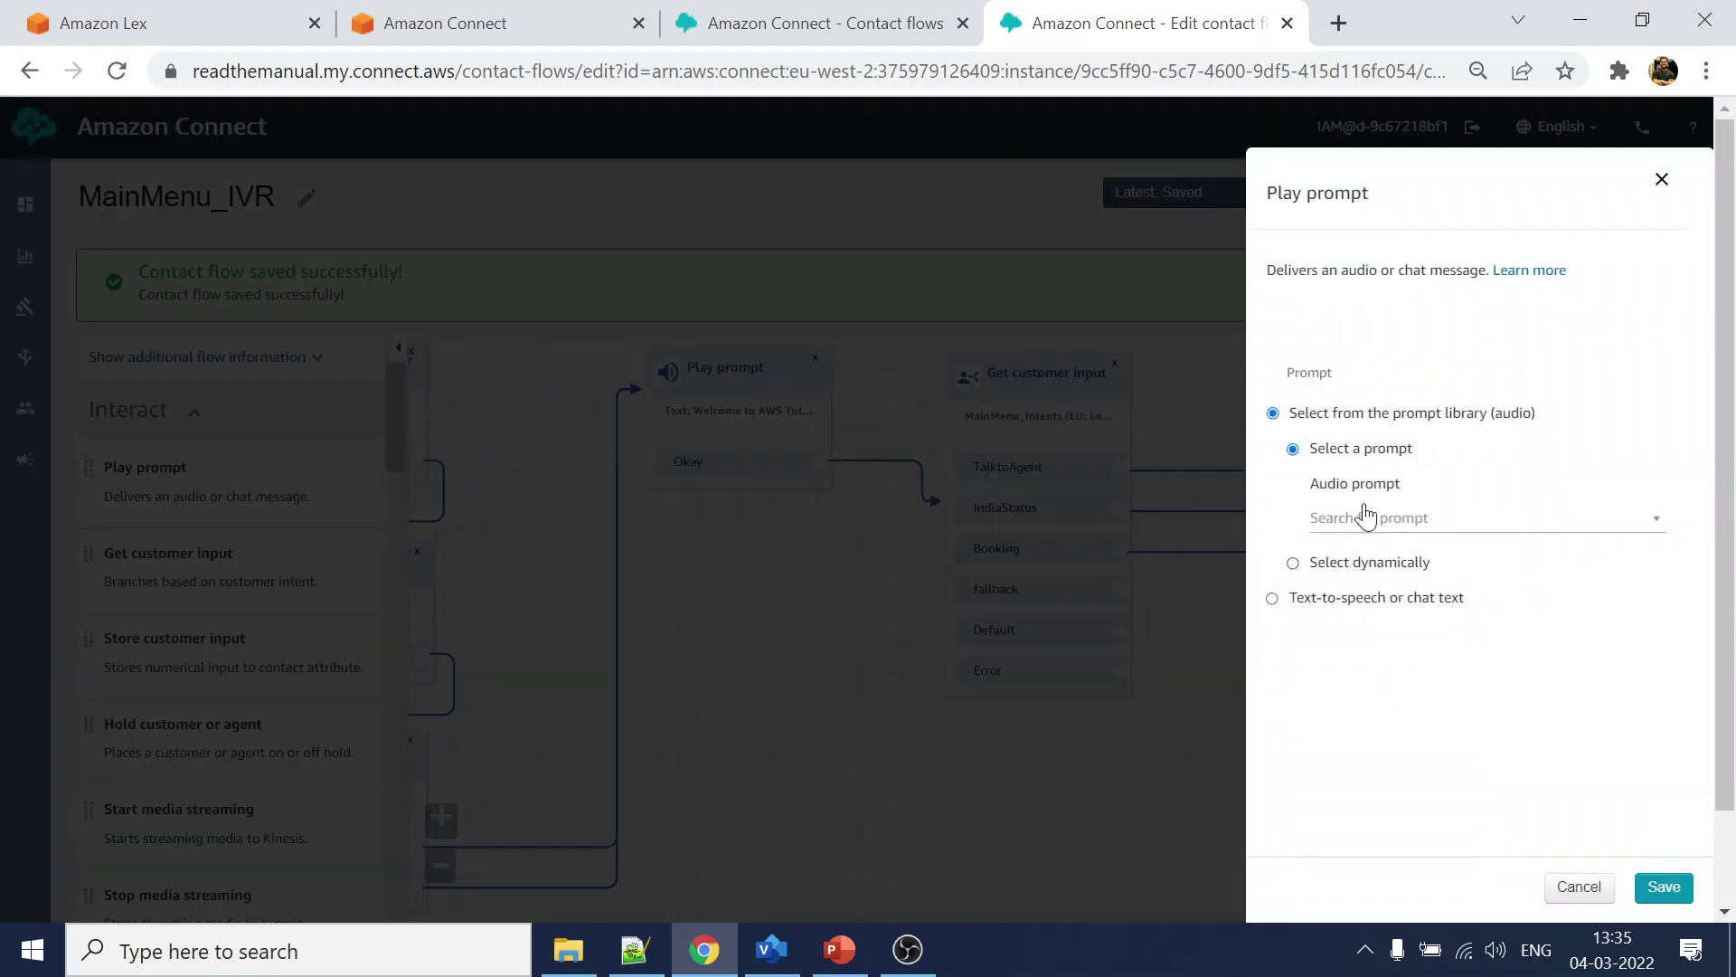
click(1347, 598)
click(1364, 538)
text(intent was talk to agent)
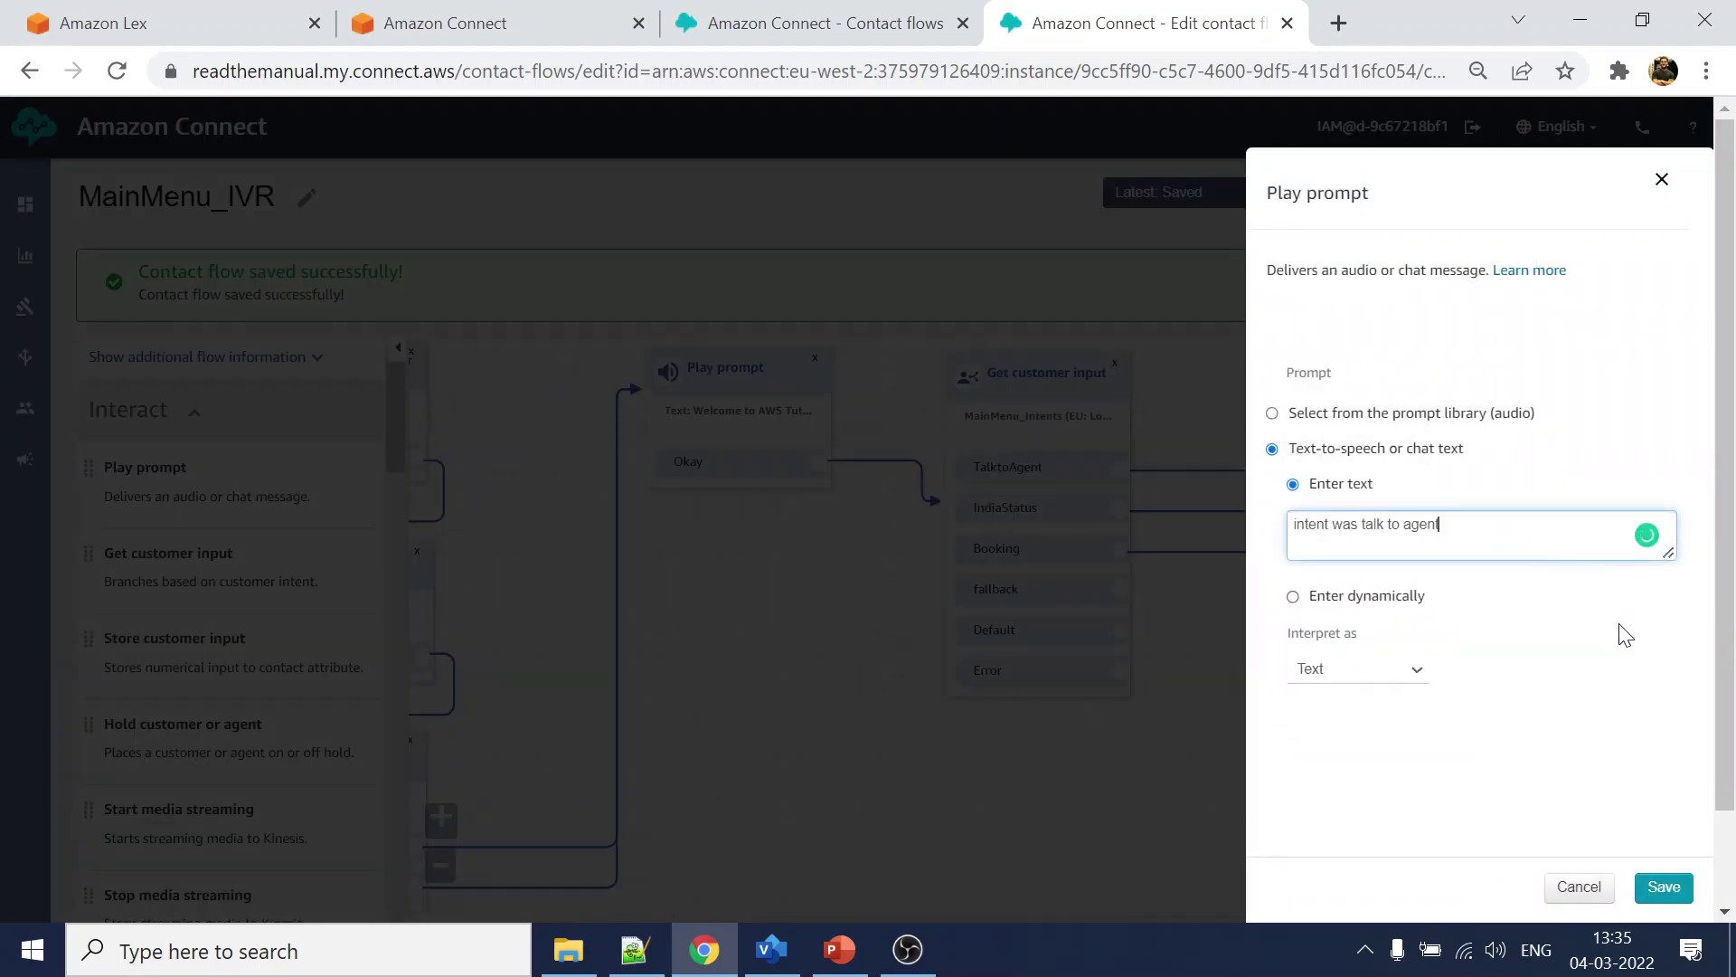
drag(1362, 526, 1690, 546)
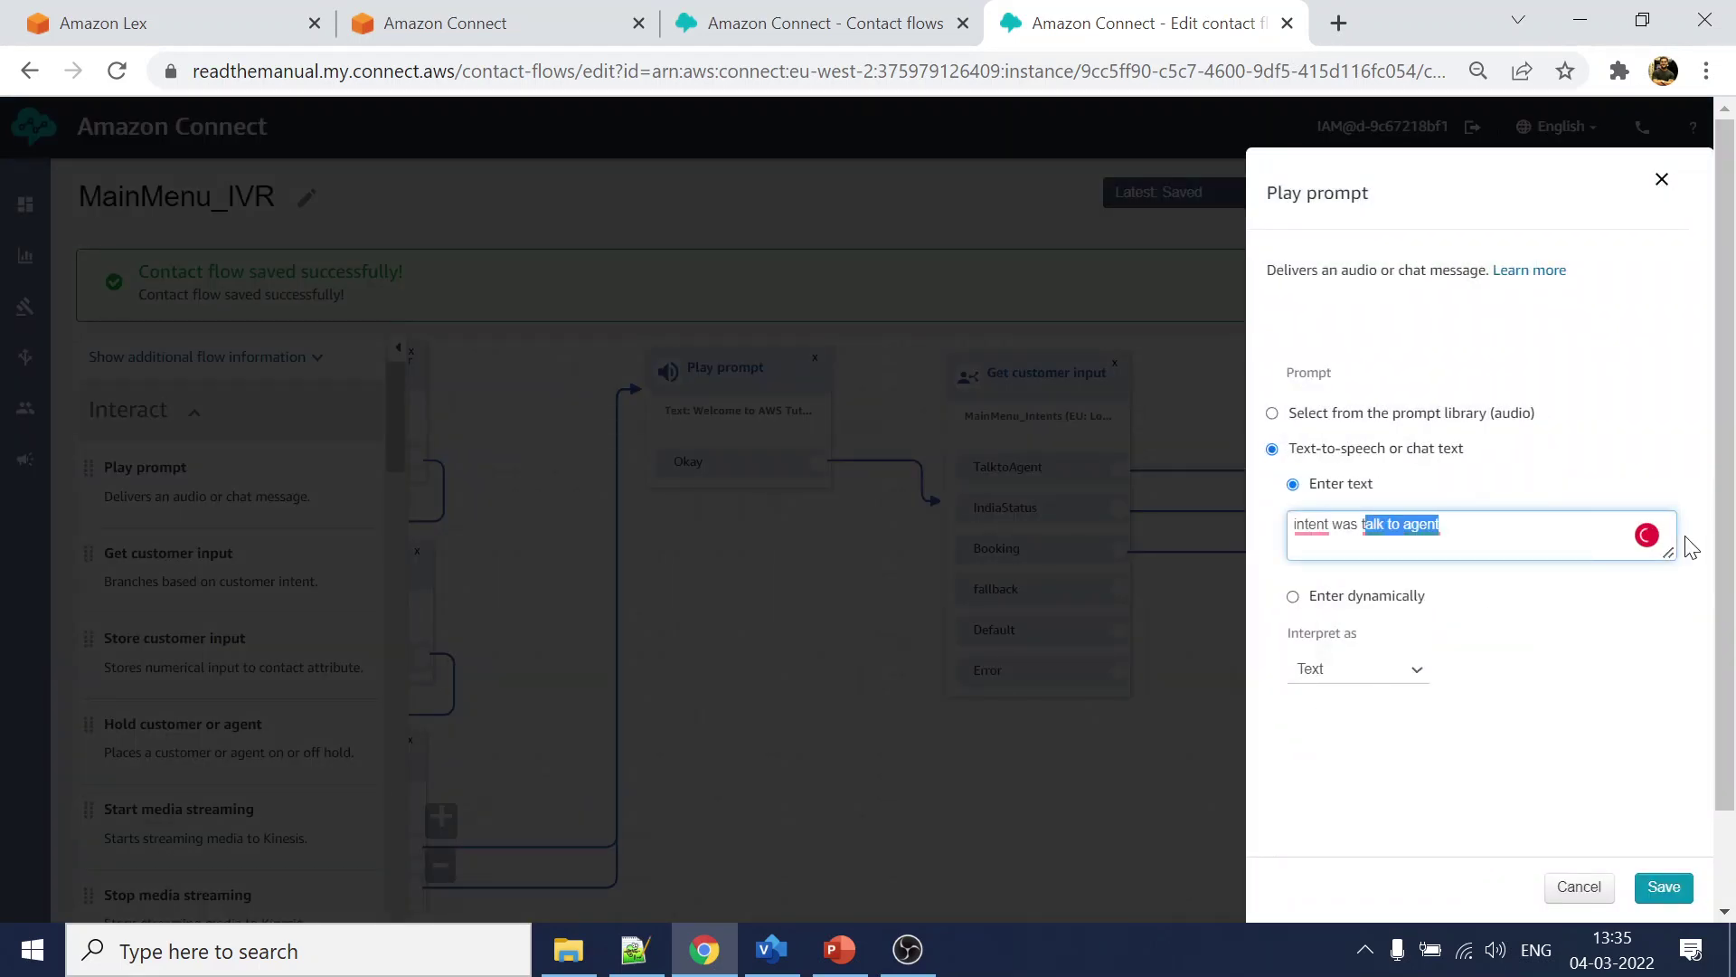
key(BackSpace)
text(booking rtp)
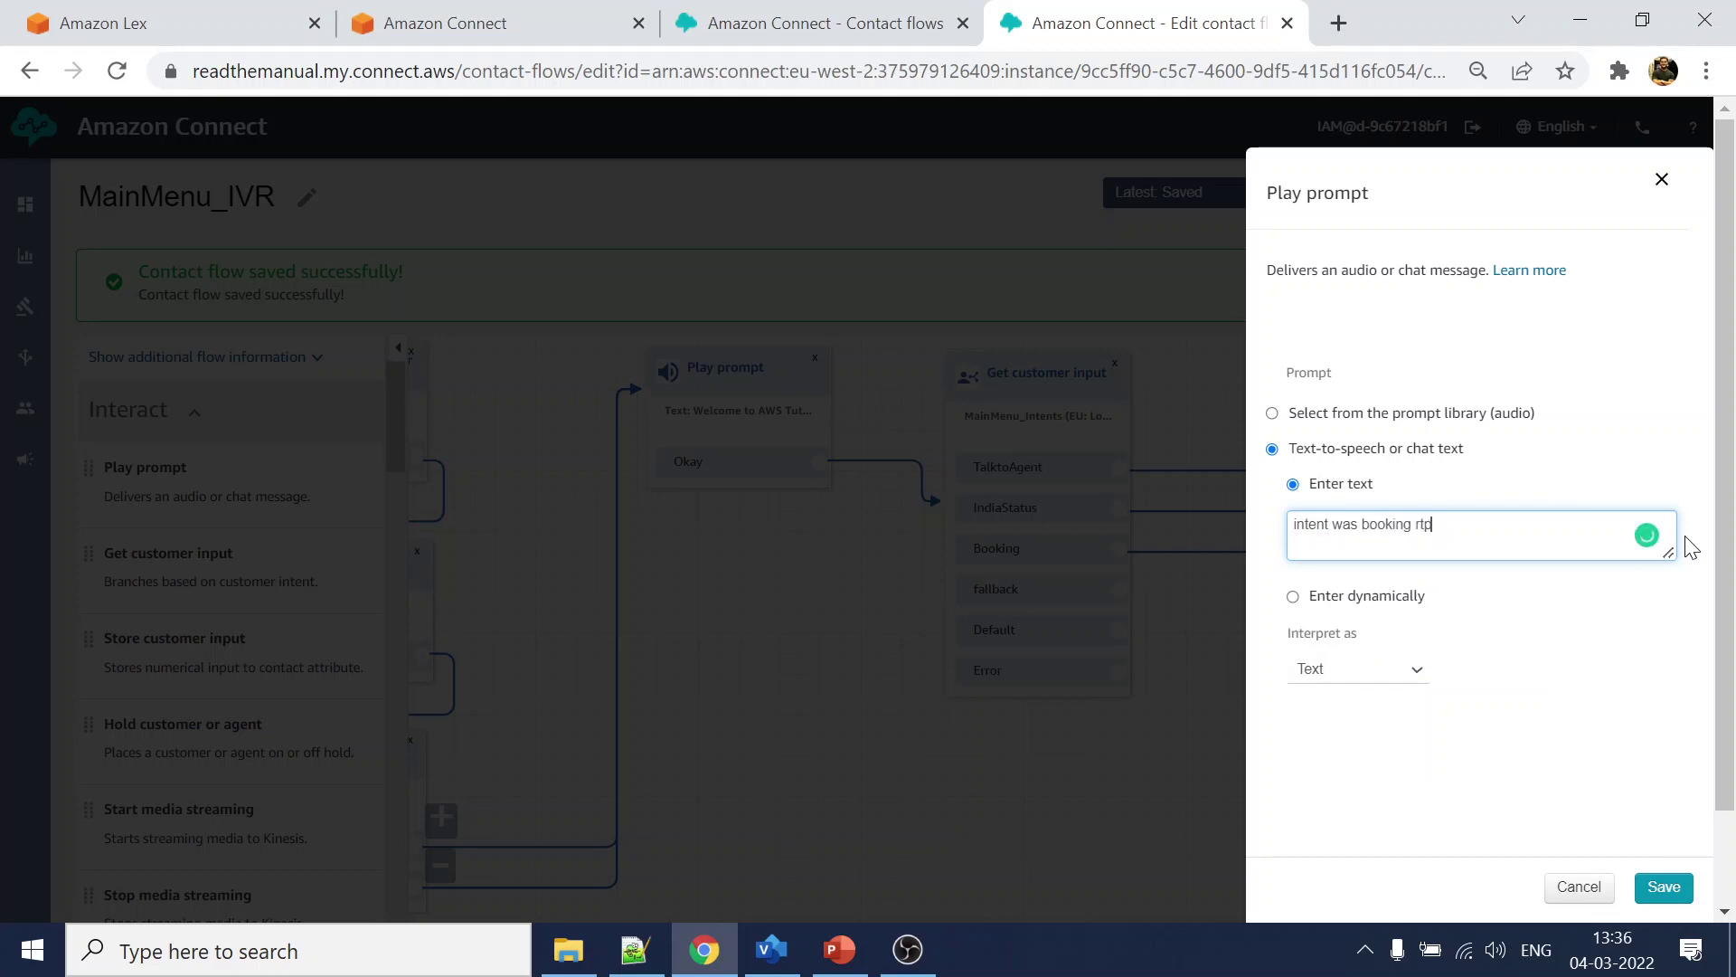
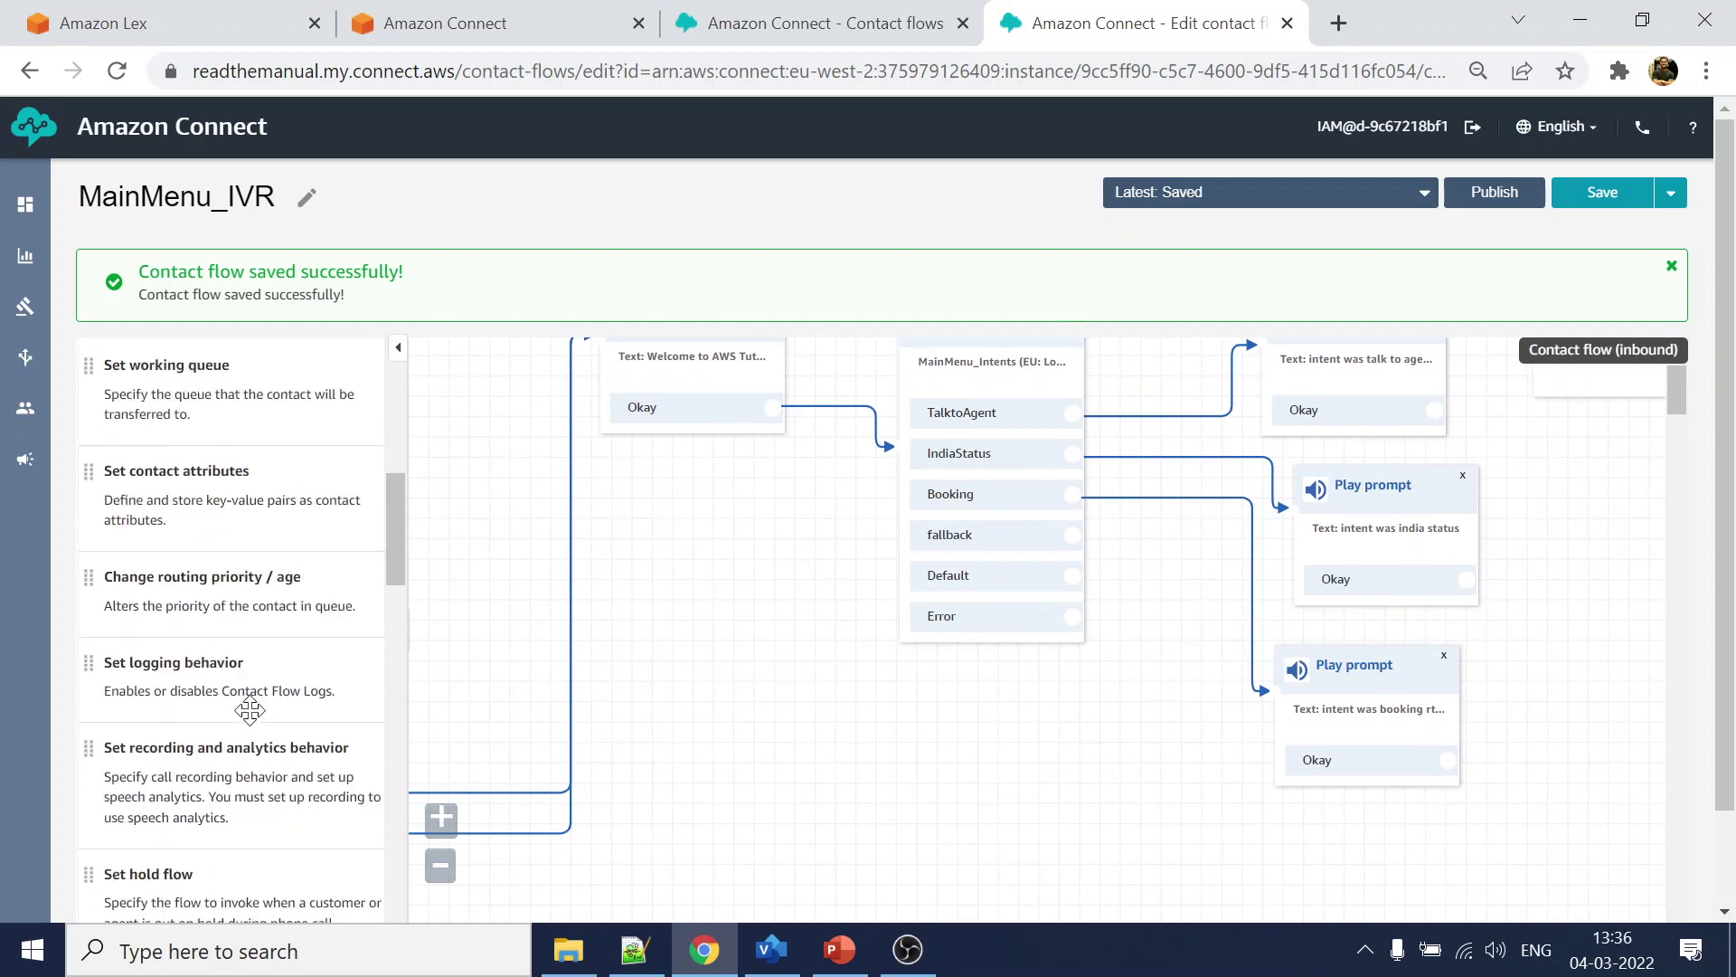
- Add a Loop block below the Get customer input block
scroll(253, 719, up, 7)
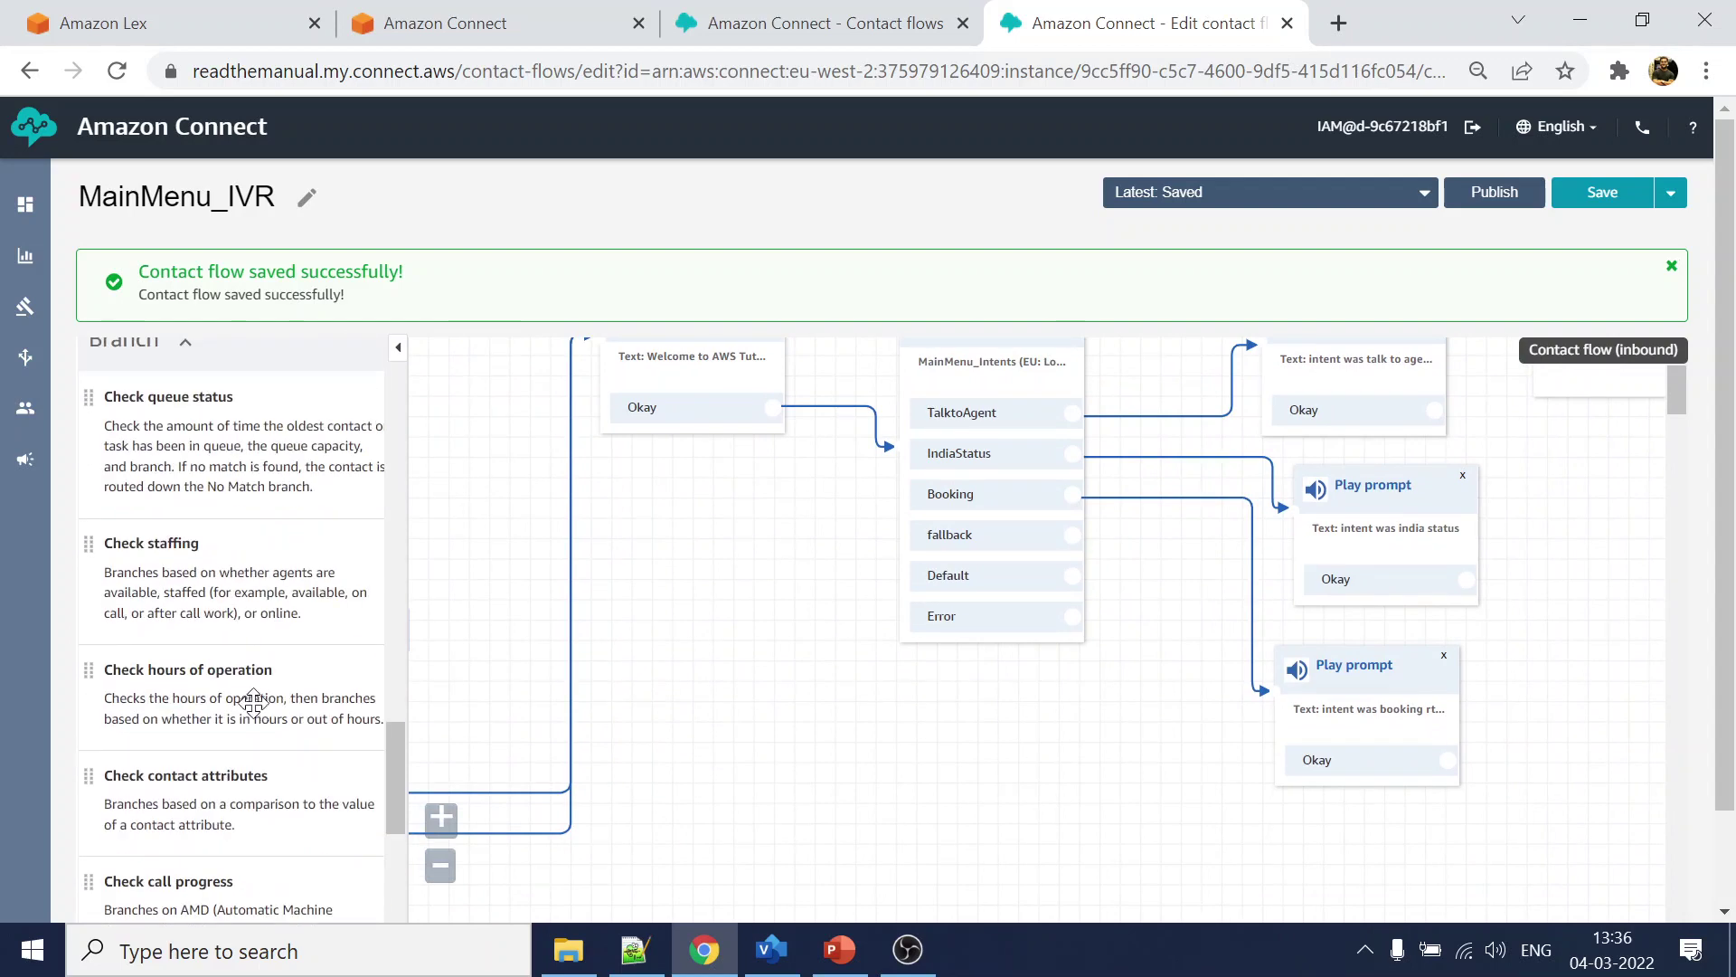
scroll(279, 632, down, 7)
scroll(240, 731, down, 3)
drag(178, 546, 919, 721)
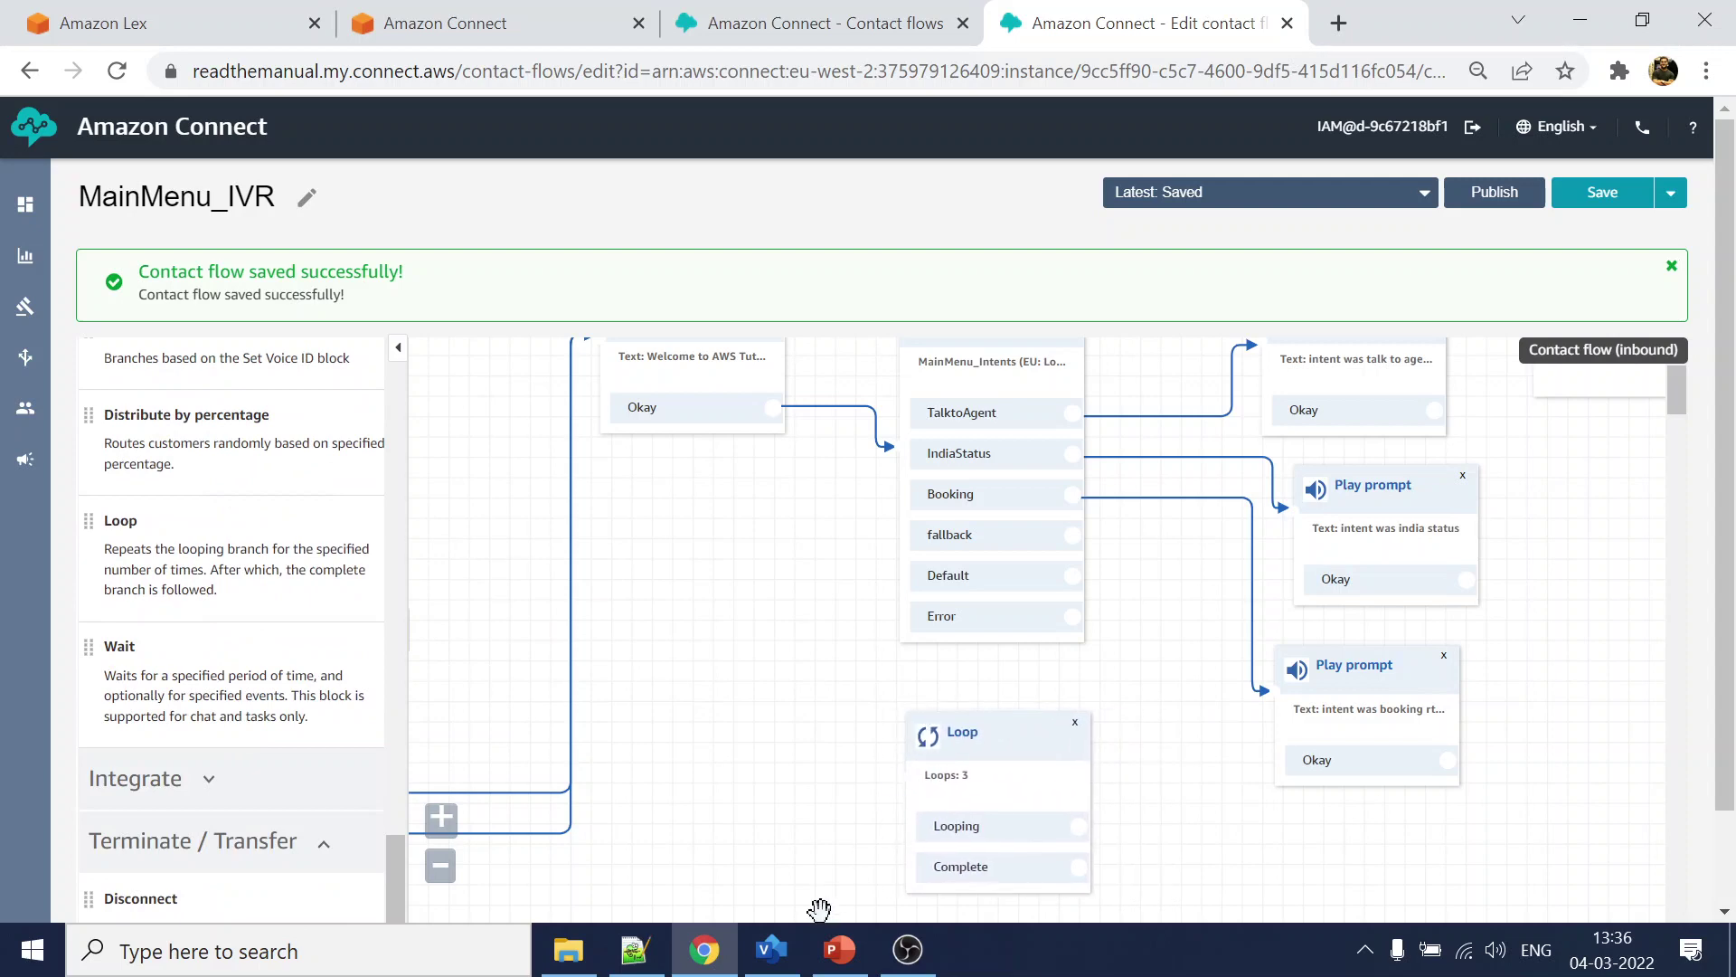
- Check the retry limit in the callflow.vsdx diagram in Visio, and set the Loop block's number of loops to 2 in Amazon Connect
click(771, 949)
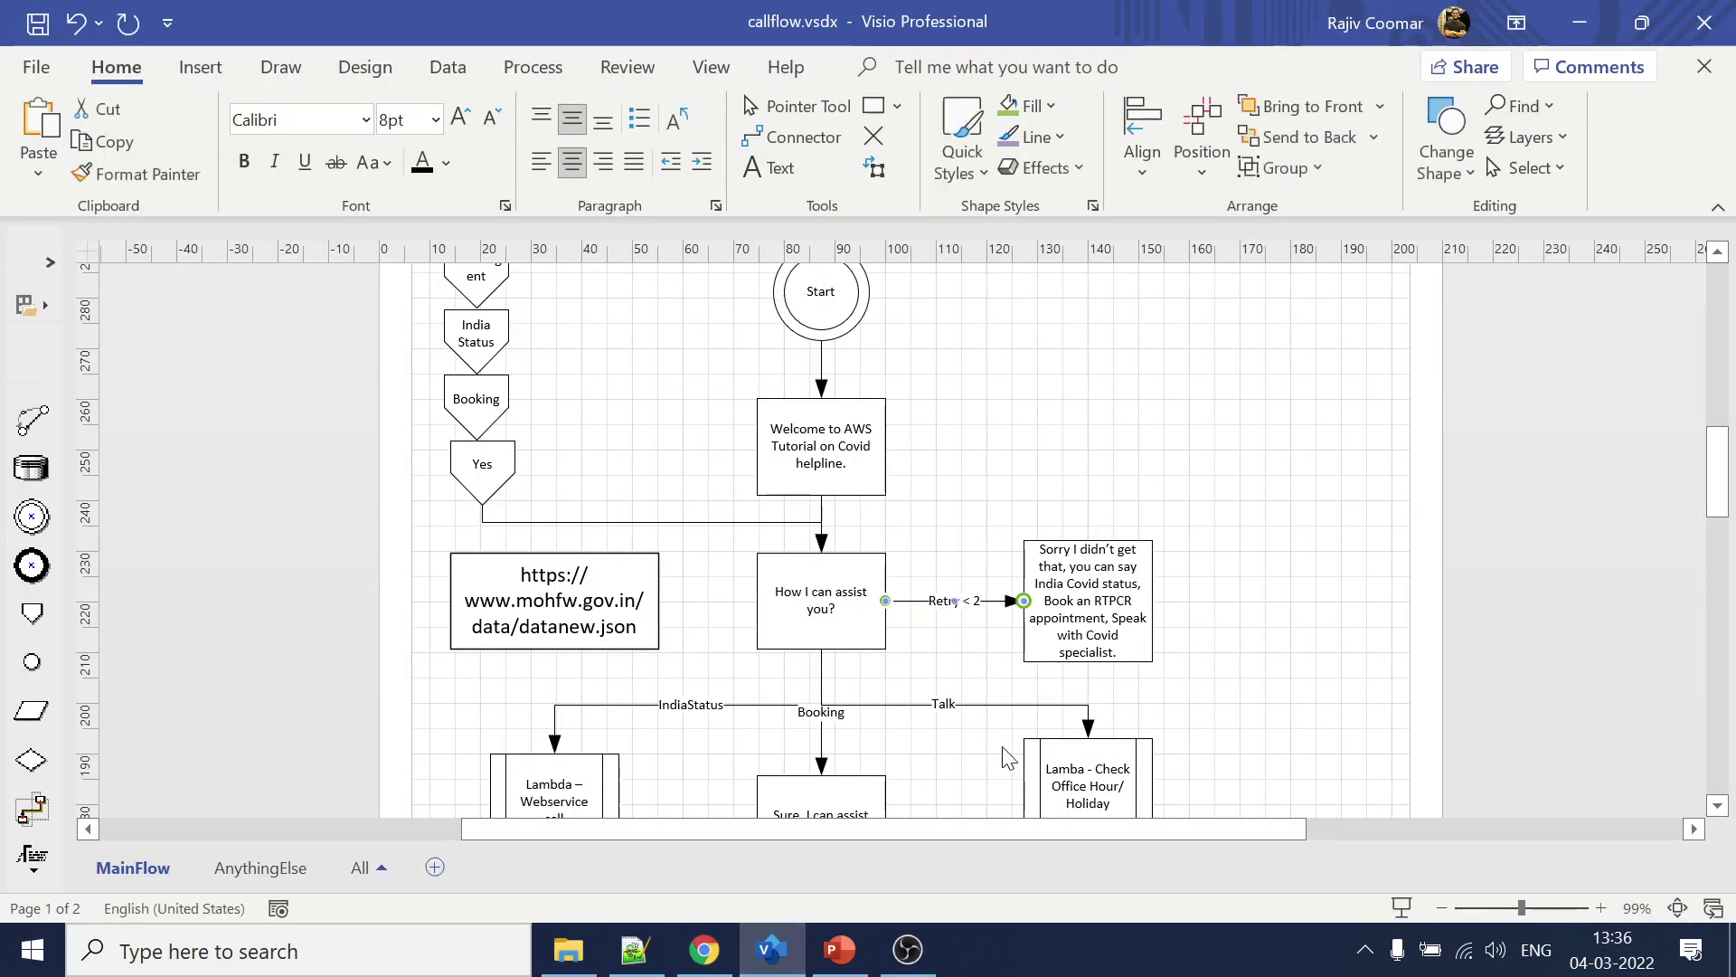
key(alt+Tab)
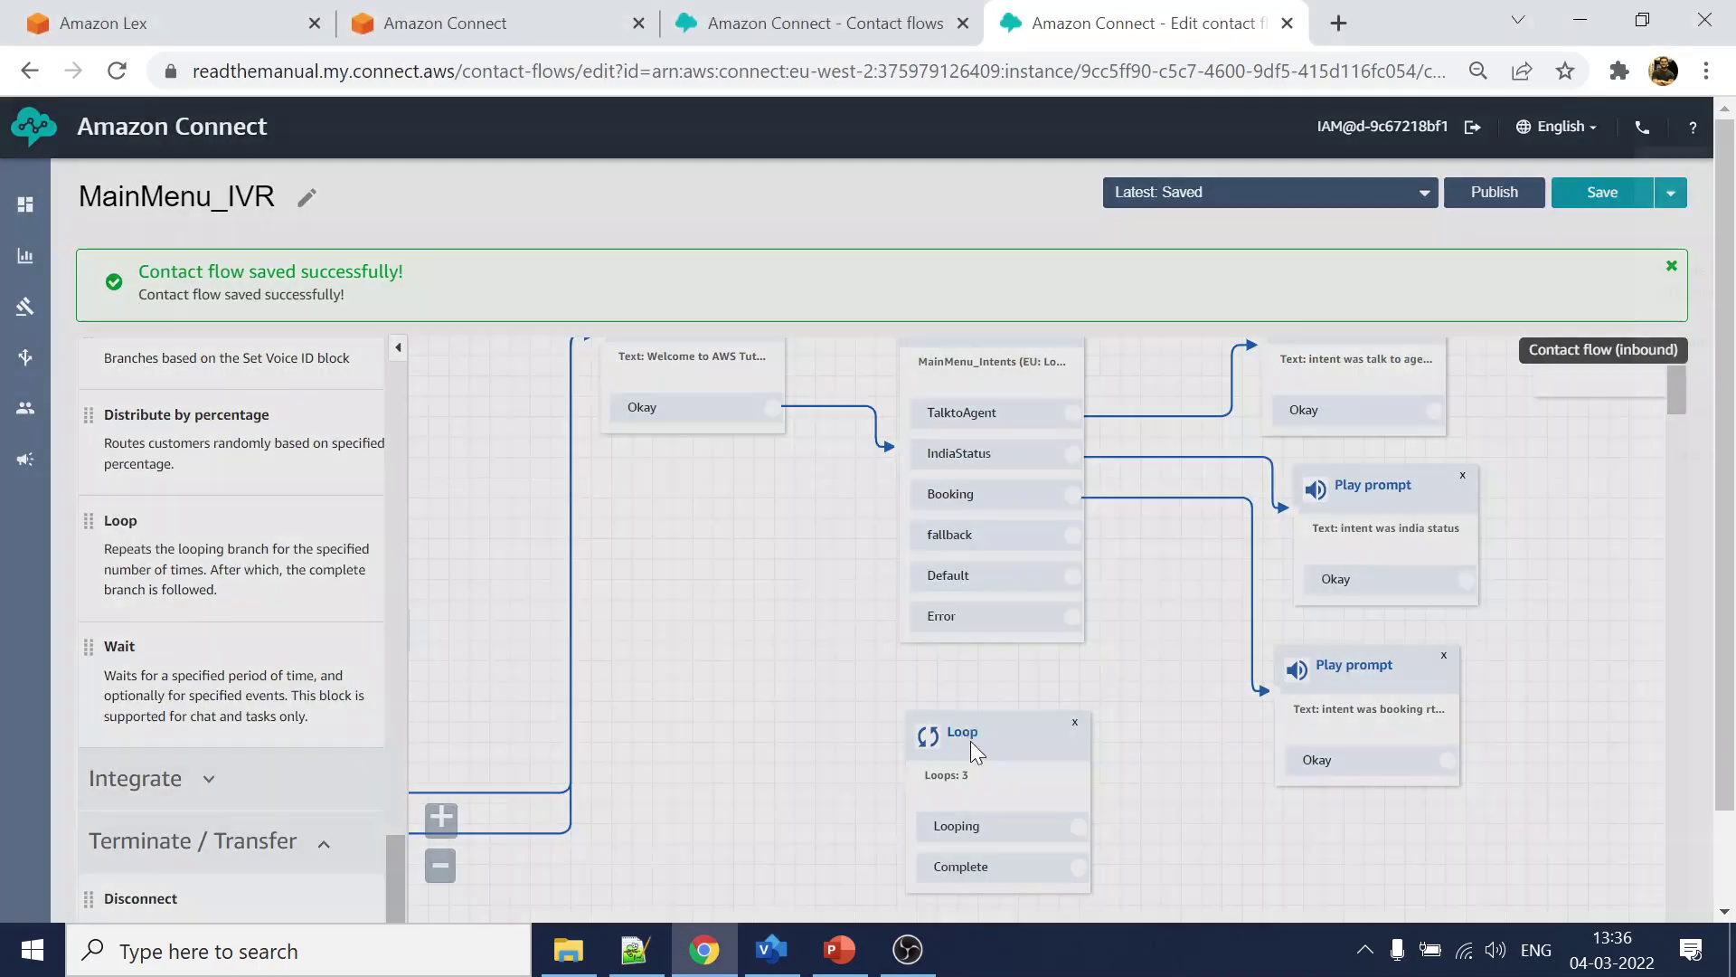
click(970, 741)
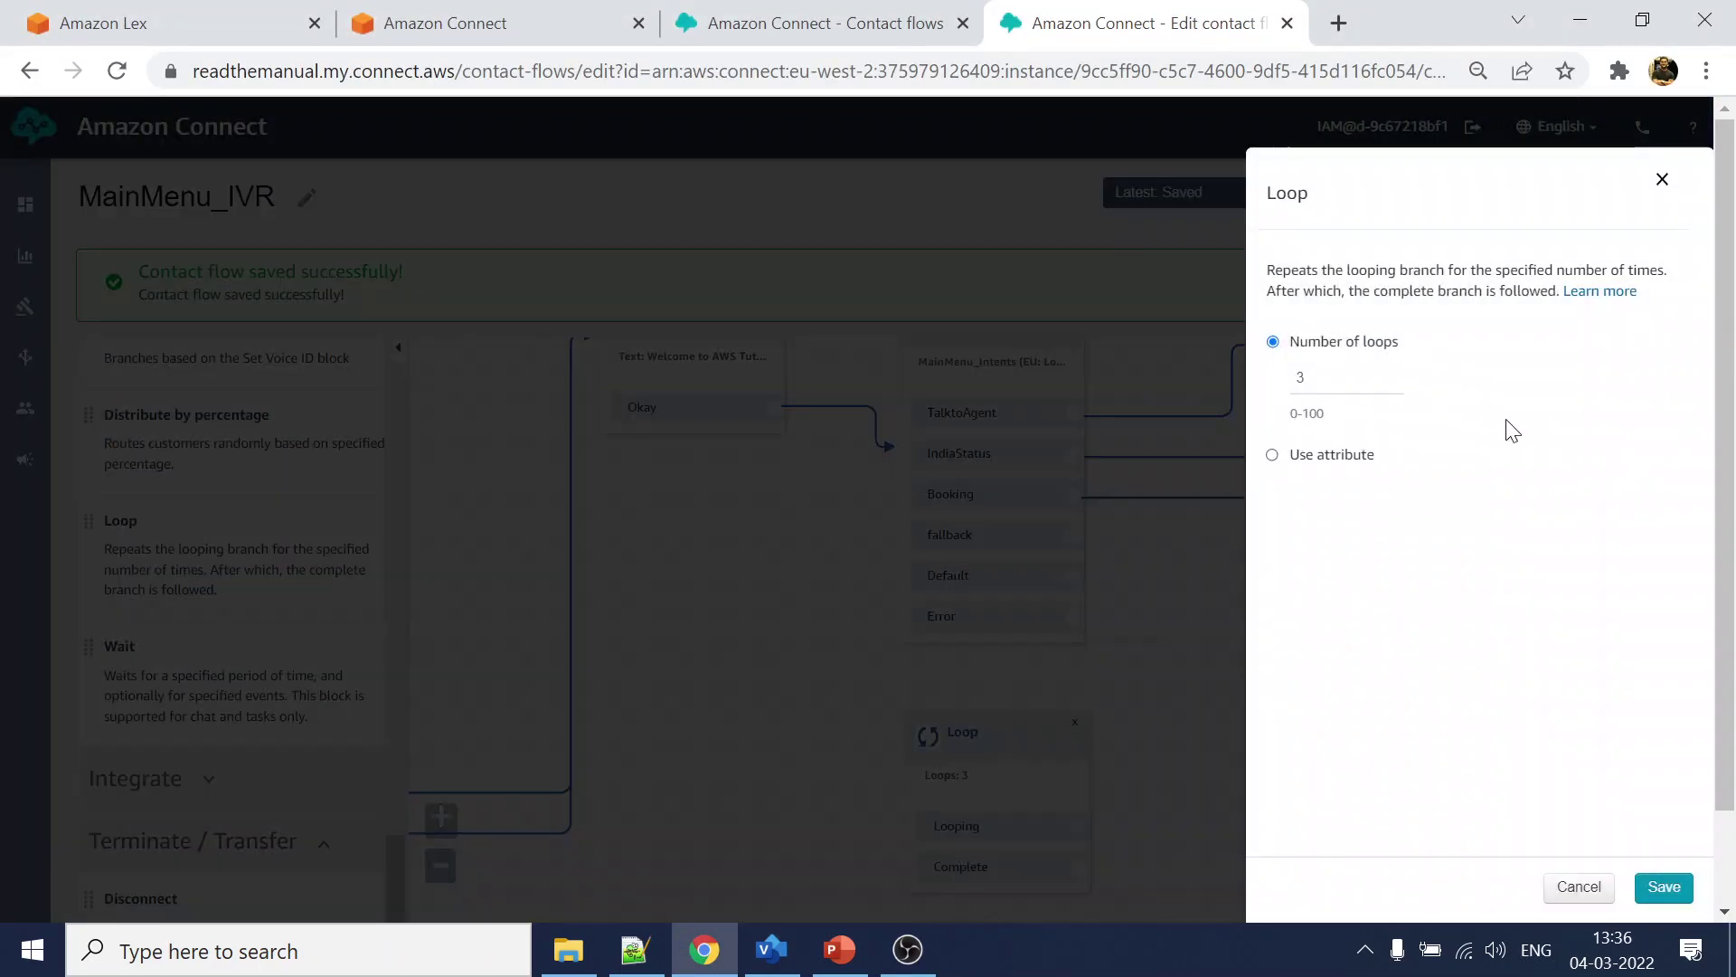
click(1321, 383)
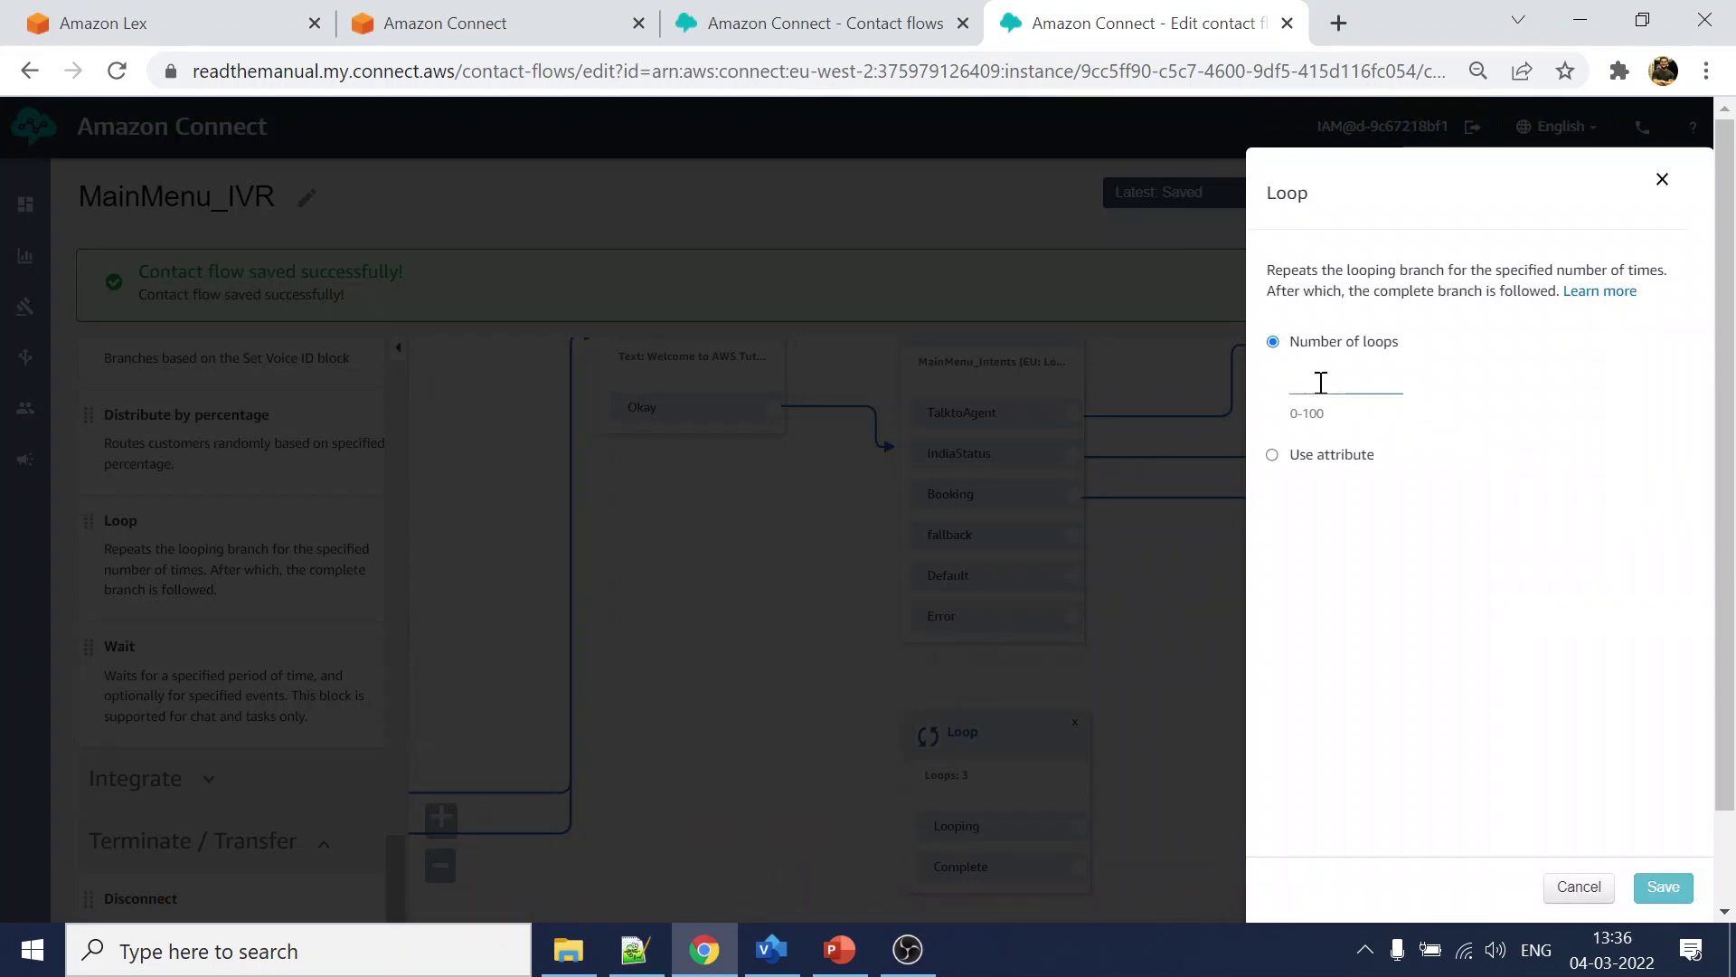
text(2)
click(1664, 887)
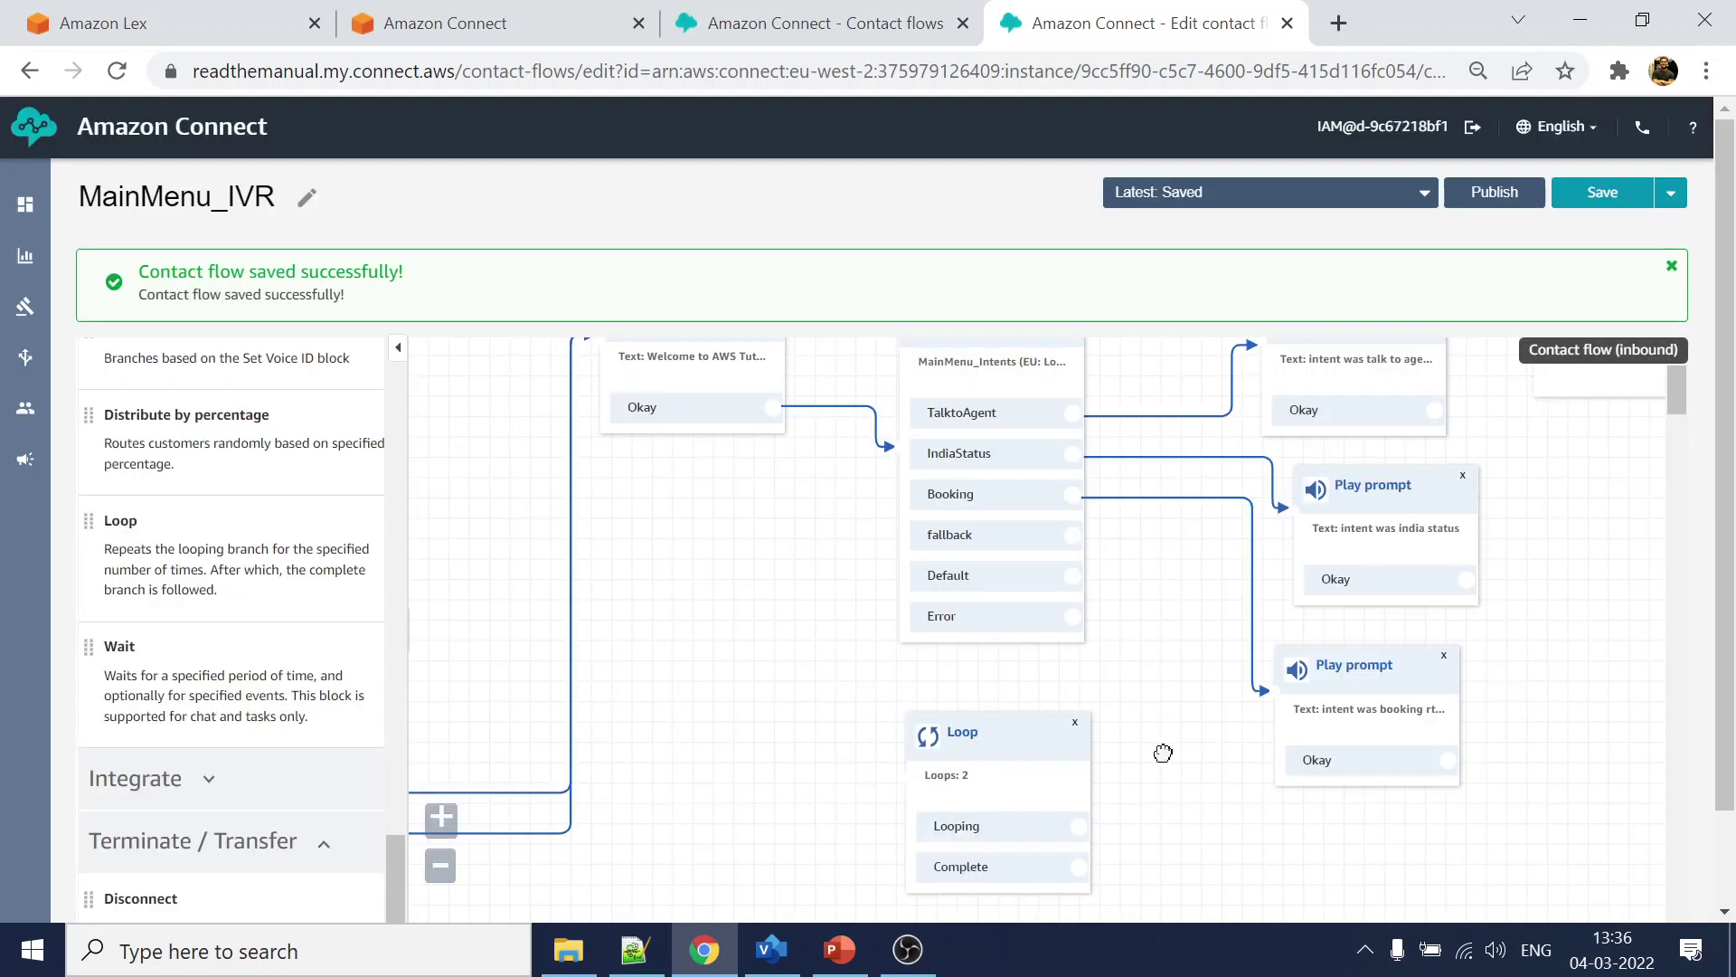
- Connect the fallback, Default and Error branches of Get customer input to the Loop block
drag(1072, 536, 914, 714)
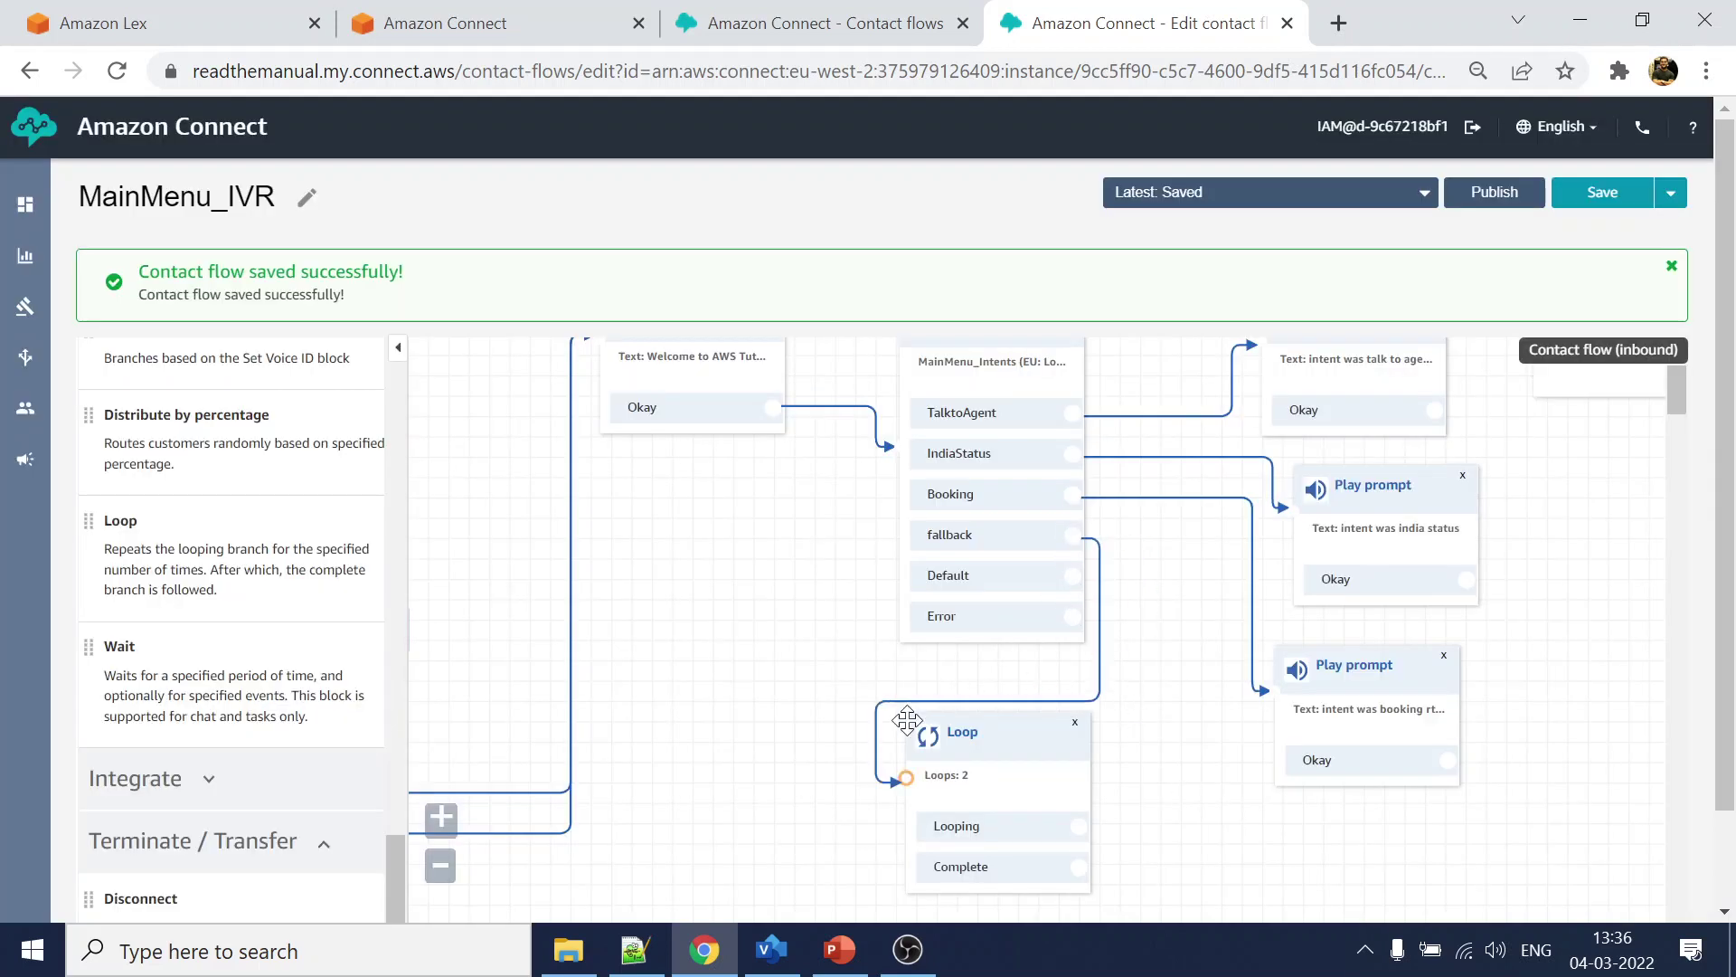
mouse_move(1072, 576)
mouse_down()
mouse_move(1060, 673)
mouse_move(897, 780)
mouse_up()
drag(1073, 616, 895, 779)
drag(1192, 774, 1192, 513)
scroll(1062, 732, down, 3)
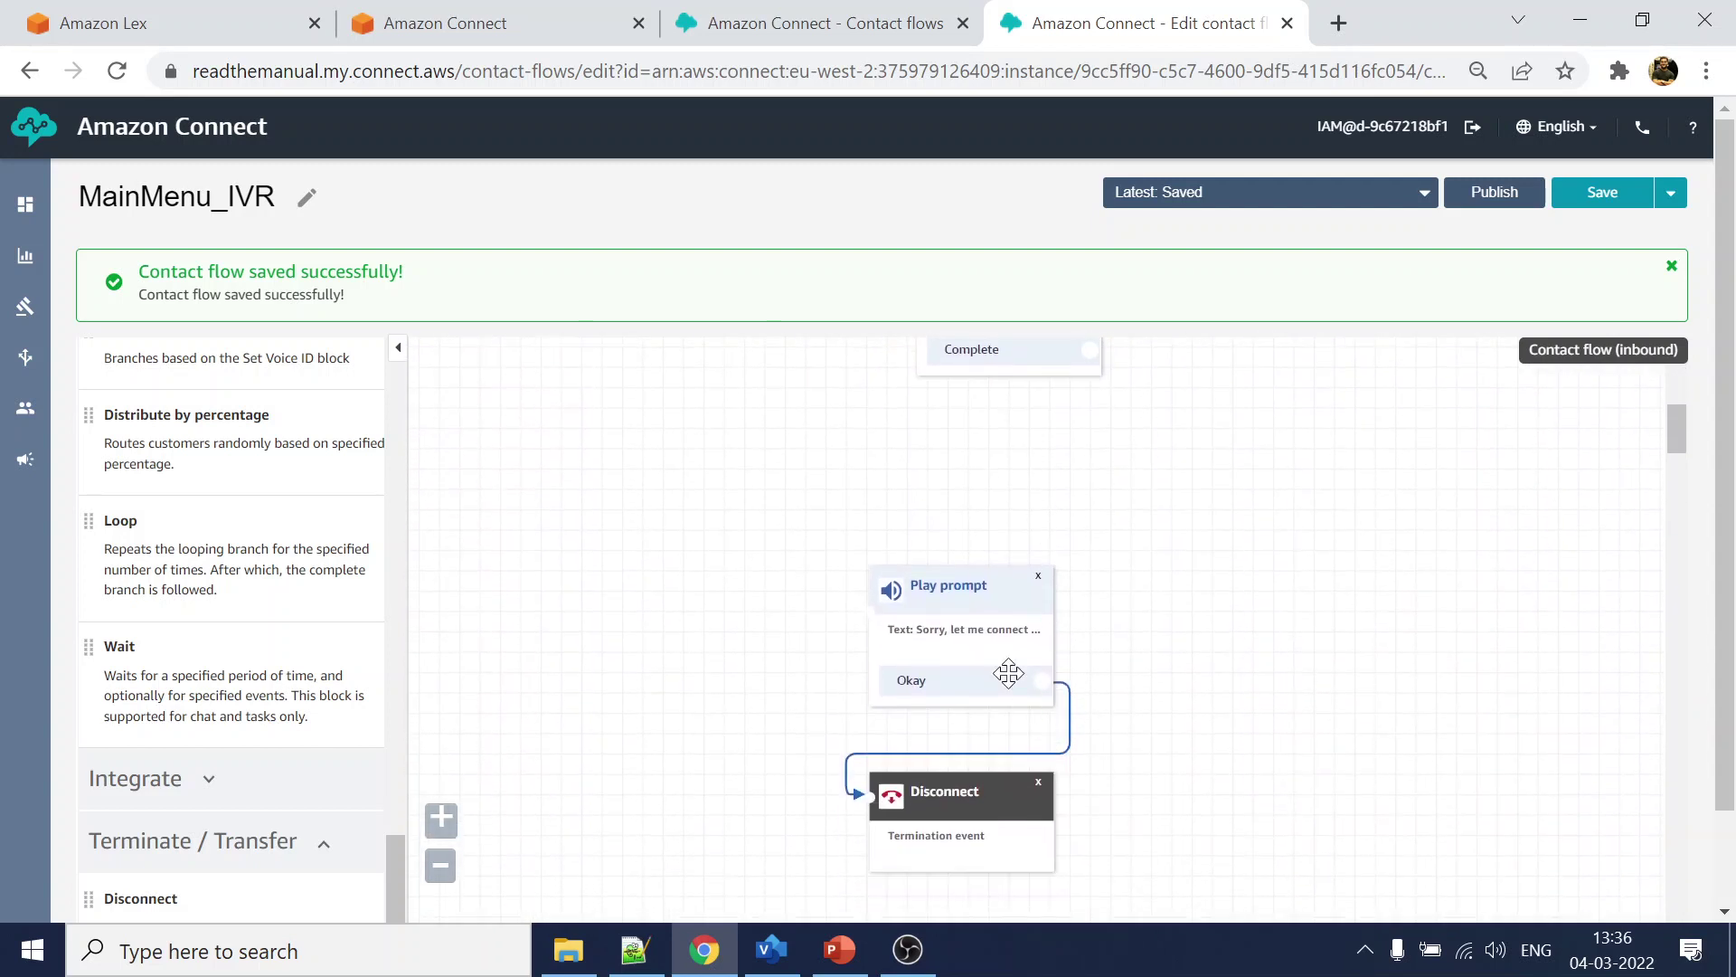
- Review the message of the "Sorry, let me connect" Play prompt without changing it, and reposition the block between the Loop and Disconnect blocks
drag(958, 593, 991, 559)
click(990, 557)
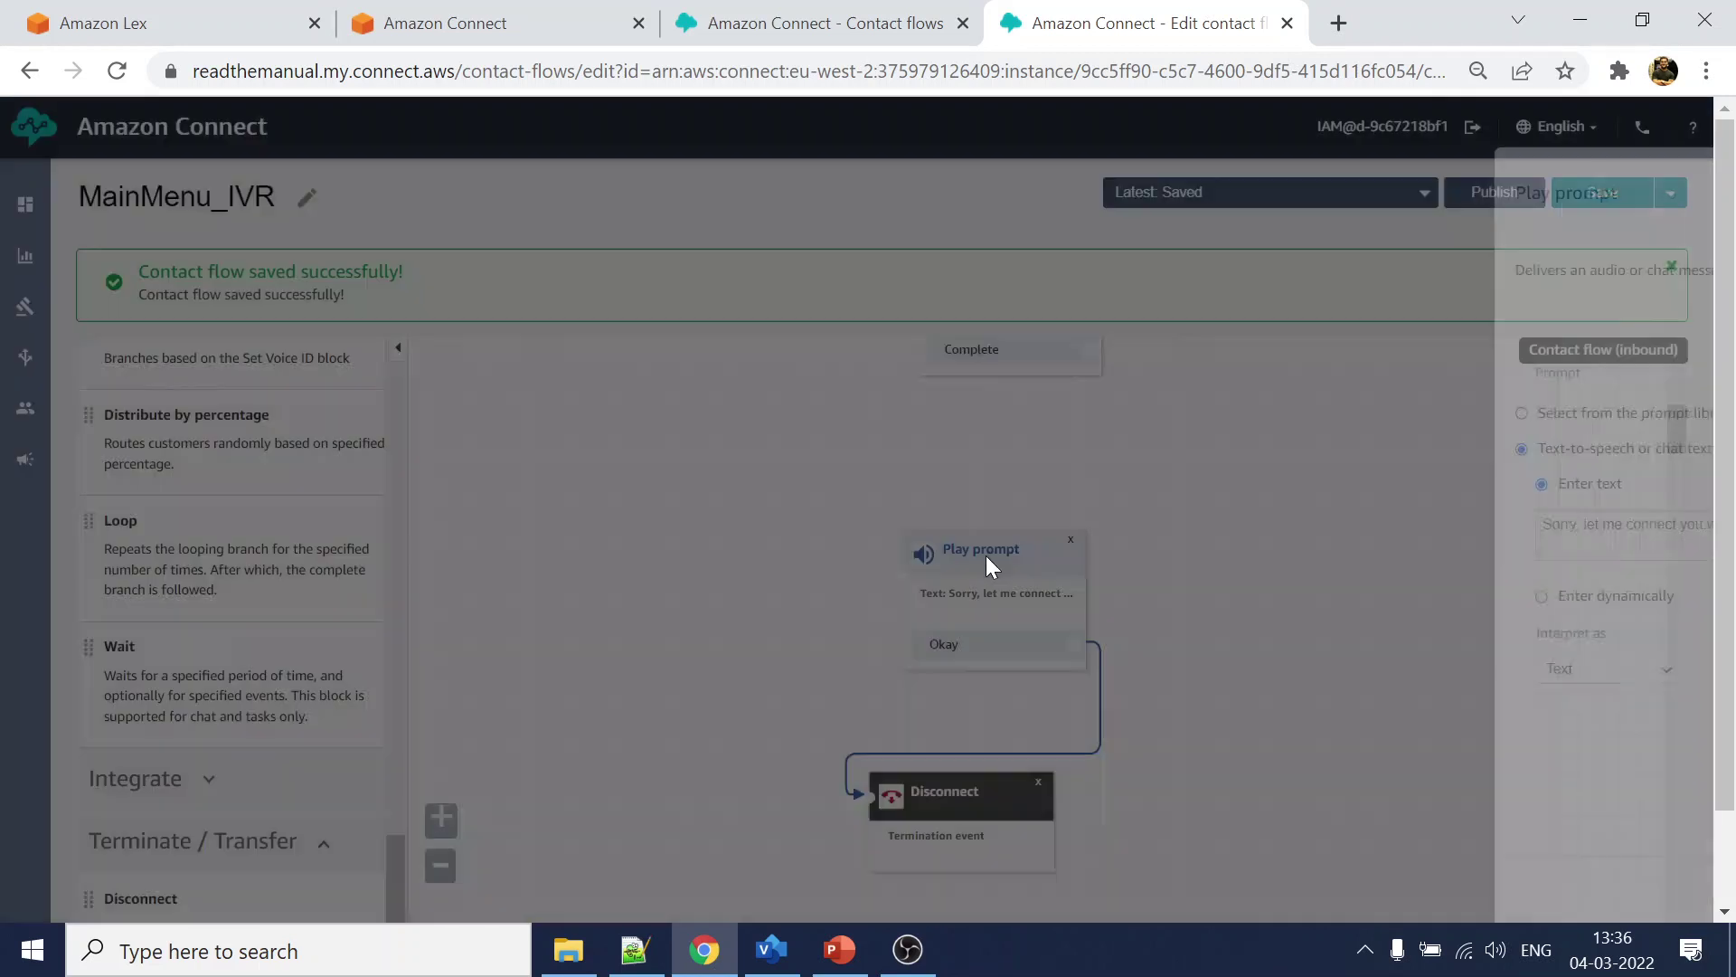
click(1583, 530)
click(1580, 888)
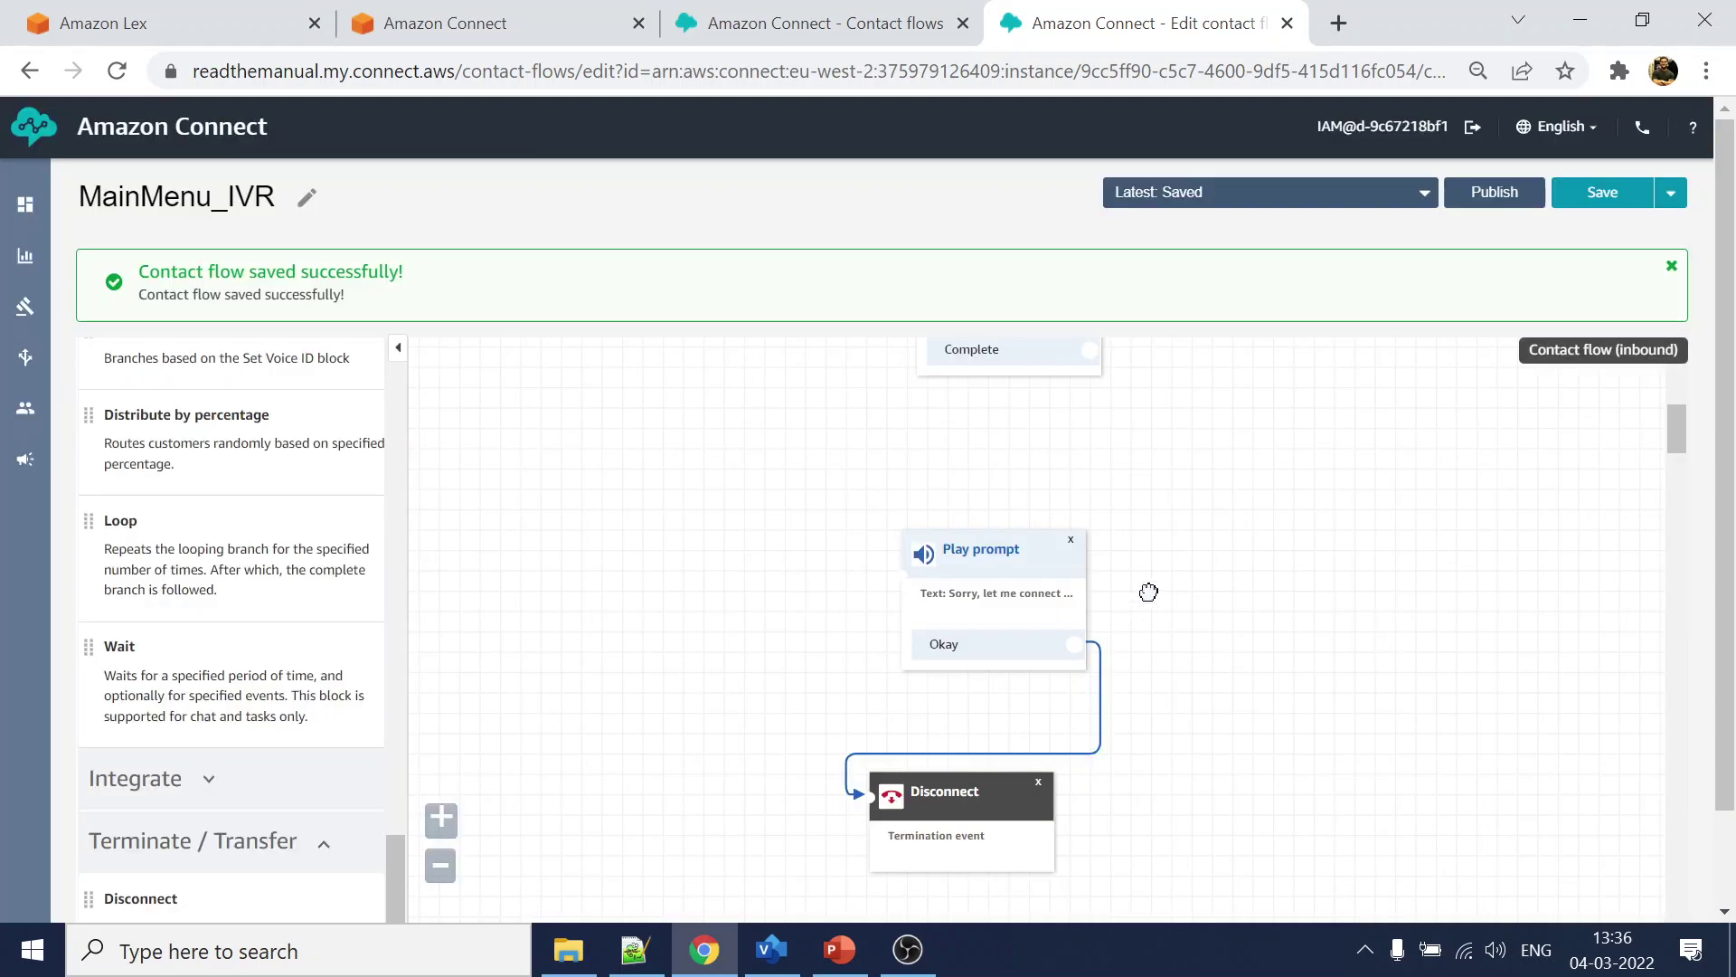
drag(1000, 554, 941, 600)
- Add a Play prompt below the Loop block with the text-to-speech message "Sorry I didn't get that, you can say India Covid status, Book an RTPCR appointment, Speak with Covid specialist"
scroll(1281, 492, up, 4)
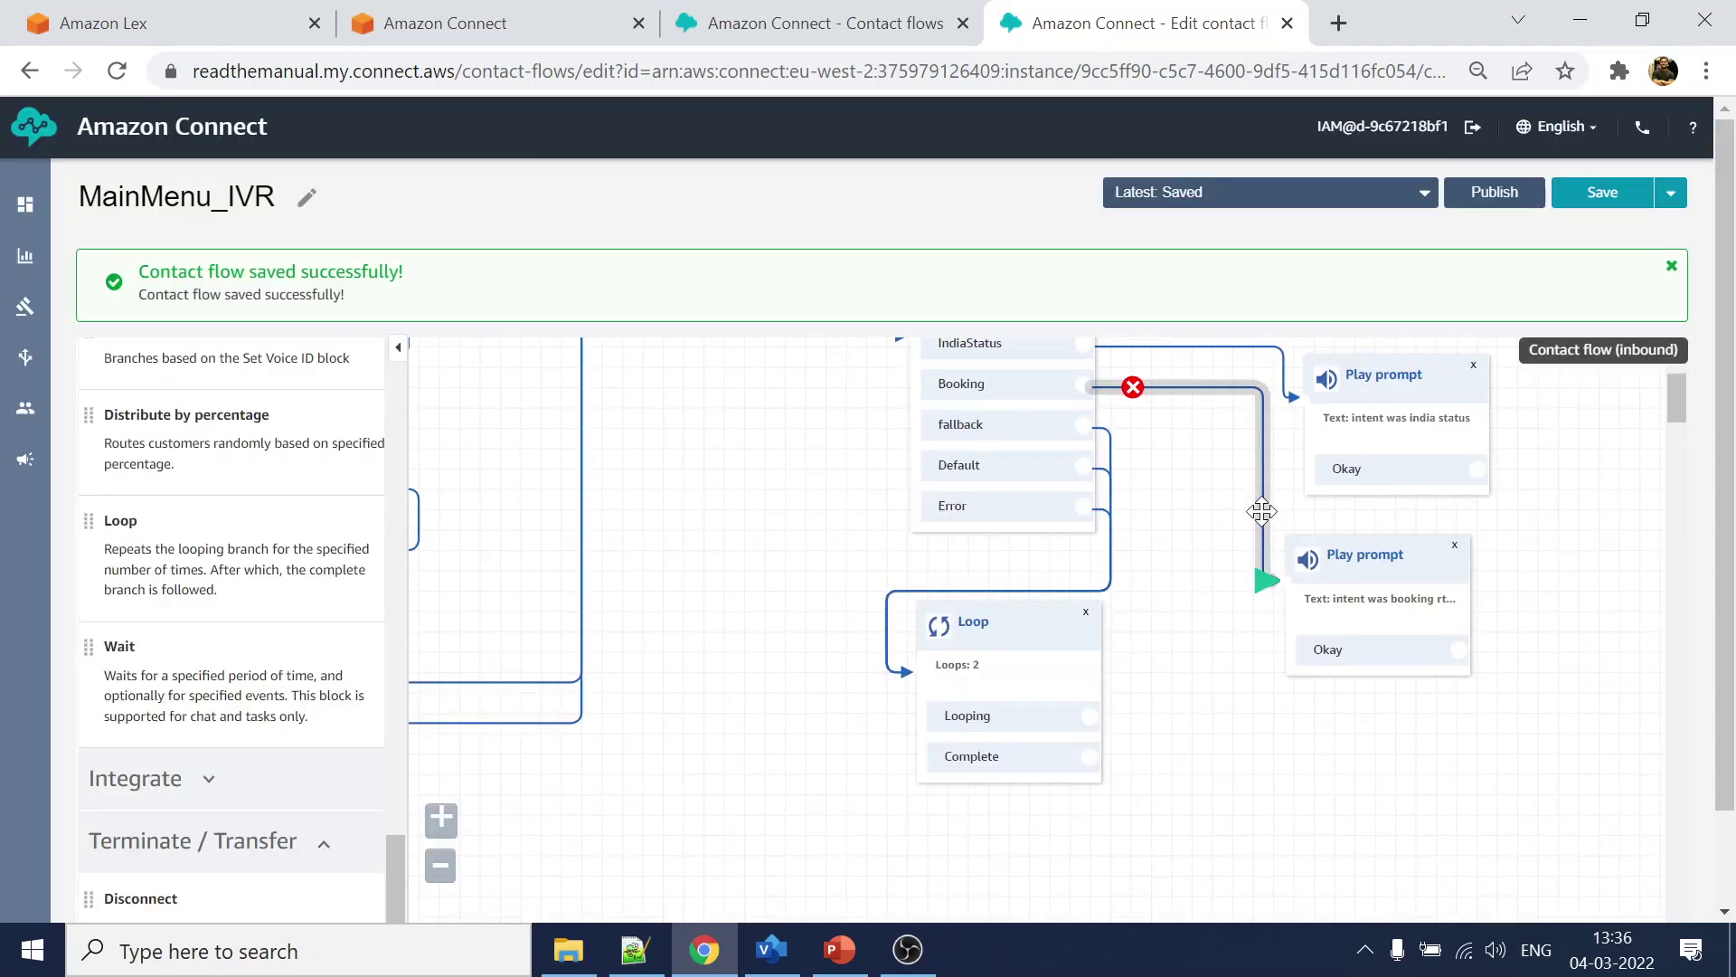
scroll(1181, 620, down, 3)
scroll(167, 642, up, 10)
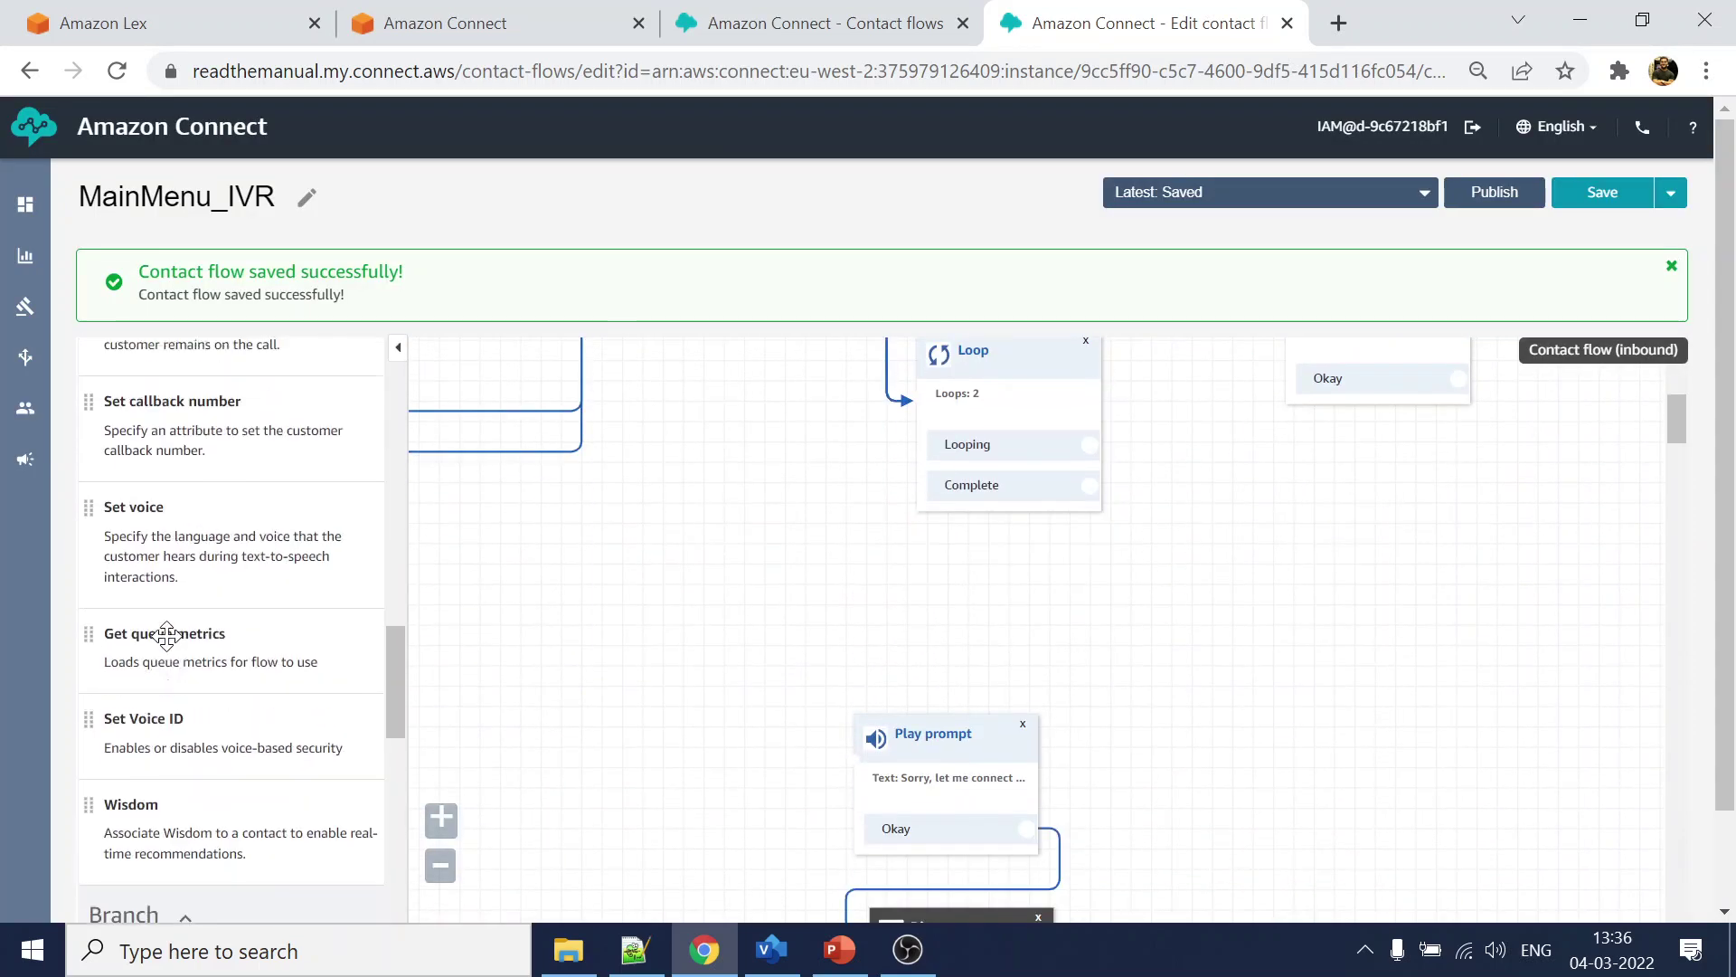
drag(163, 486, 922, 547)
click(961, 552)
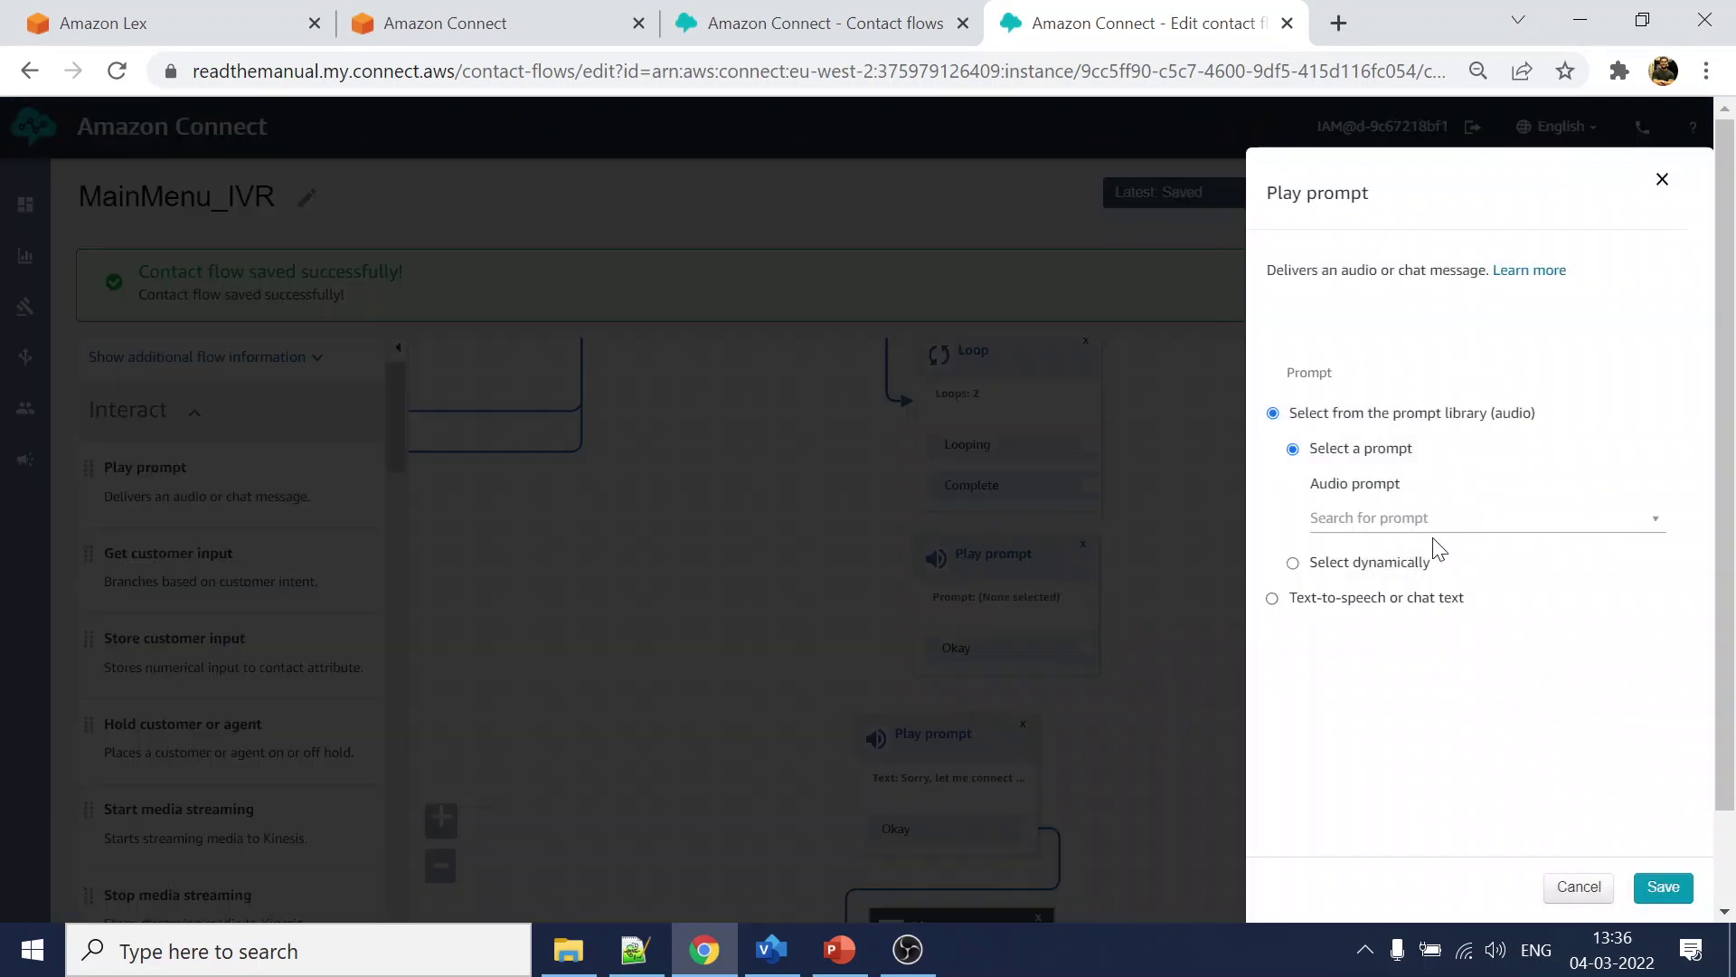
click(1343, 600)
click(1386, 531)
key(ctrl+v)
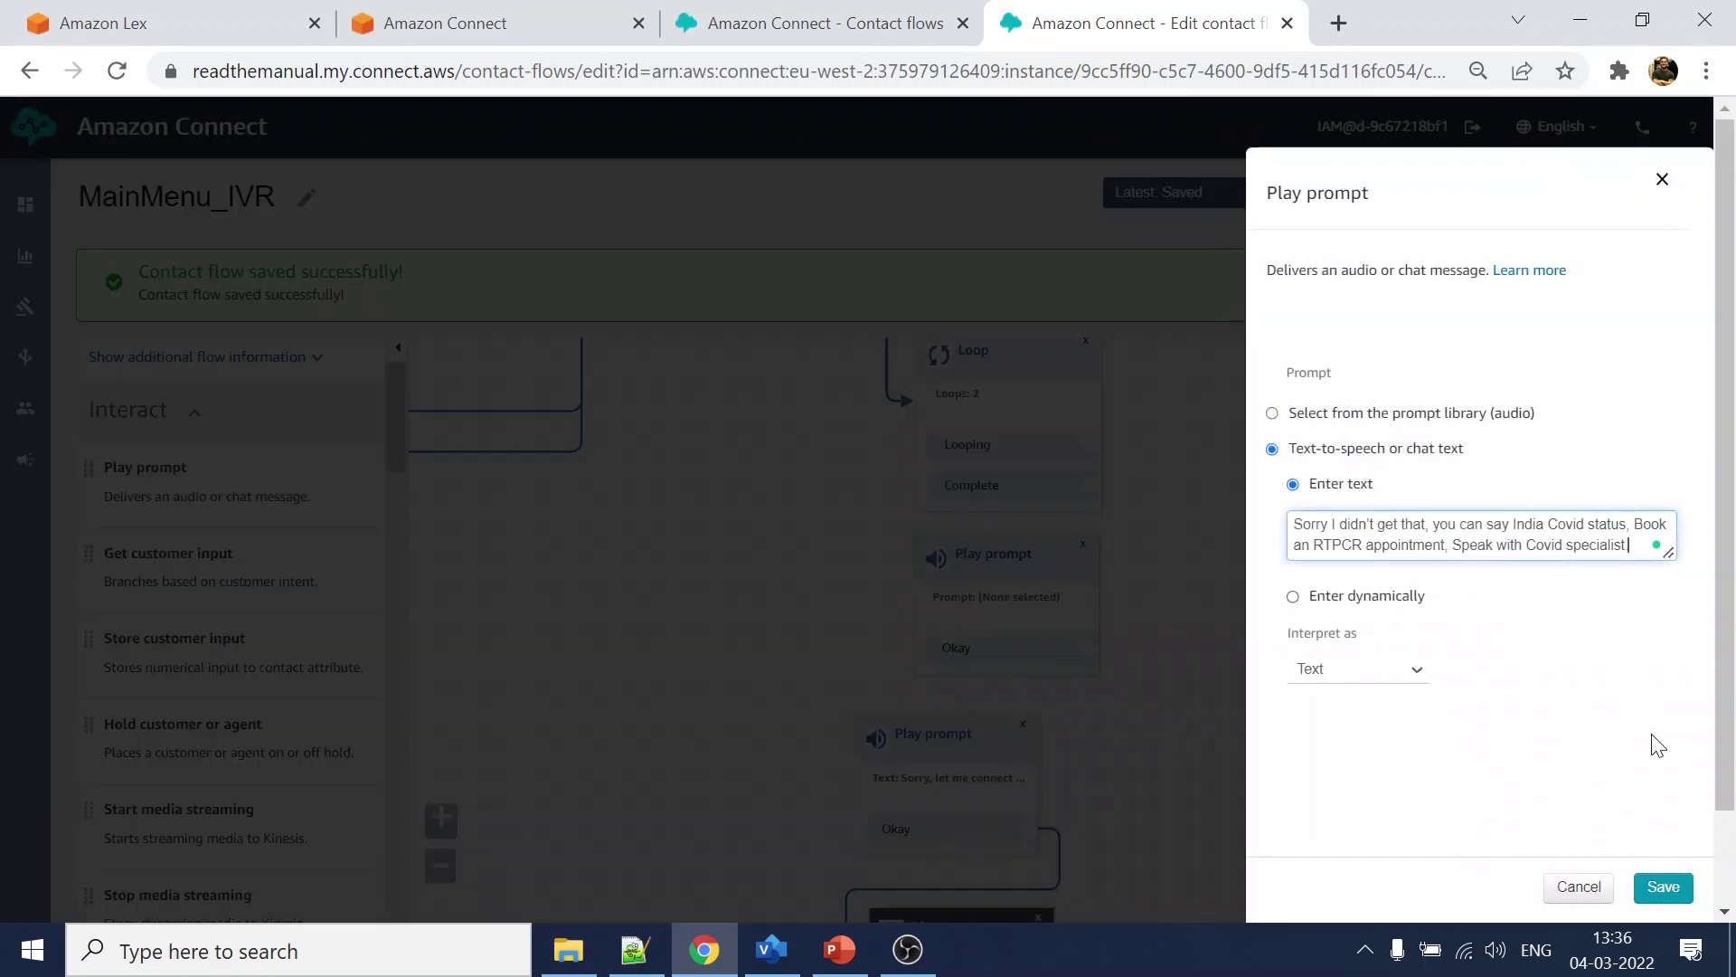
click(1663, 886)
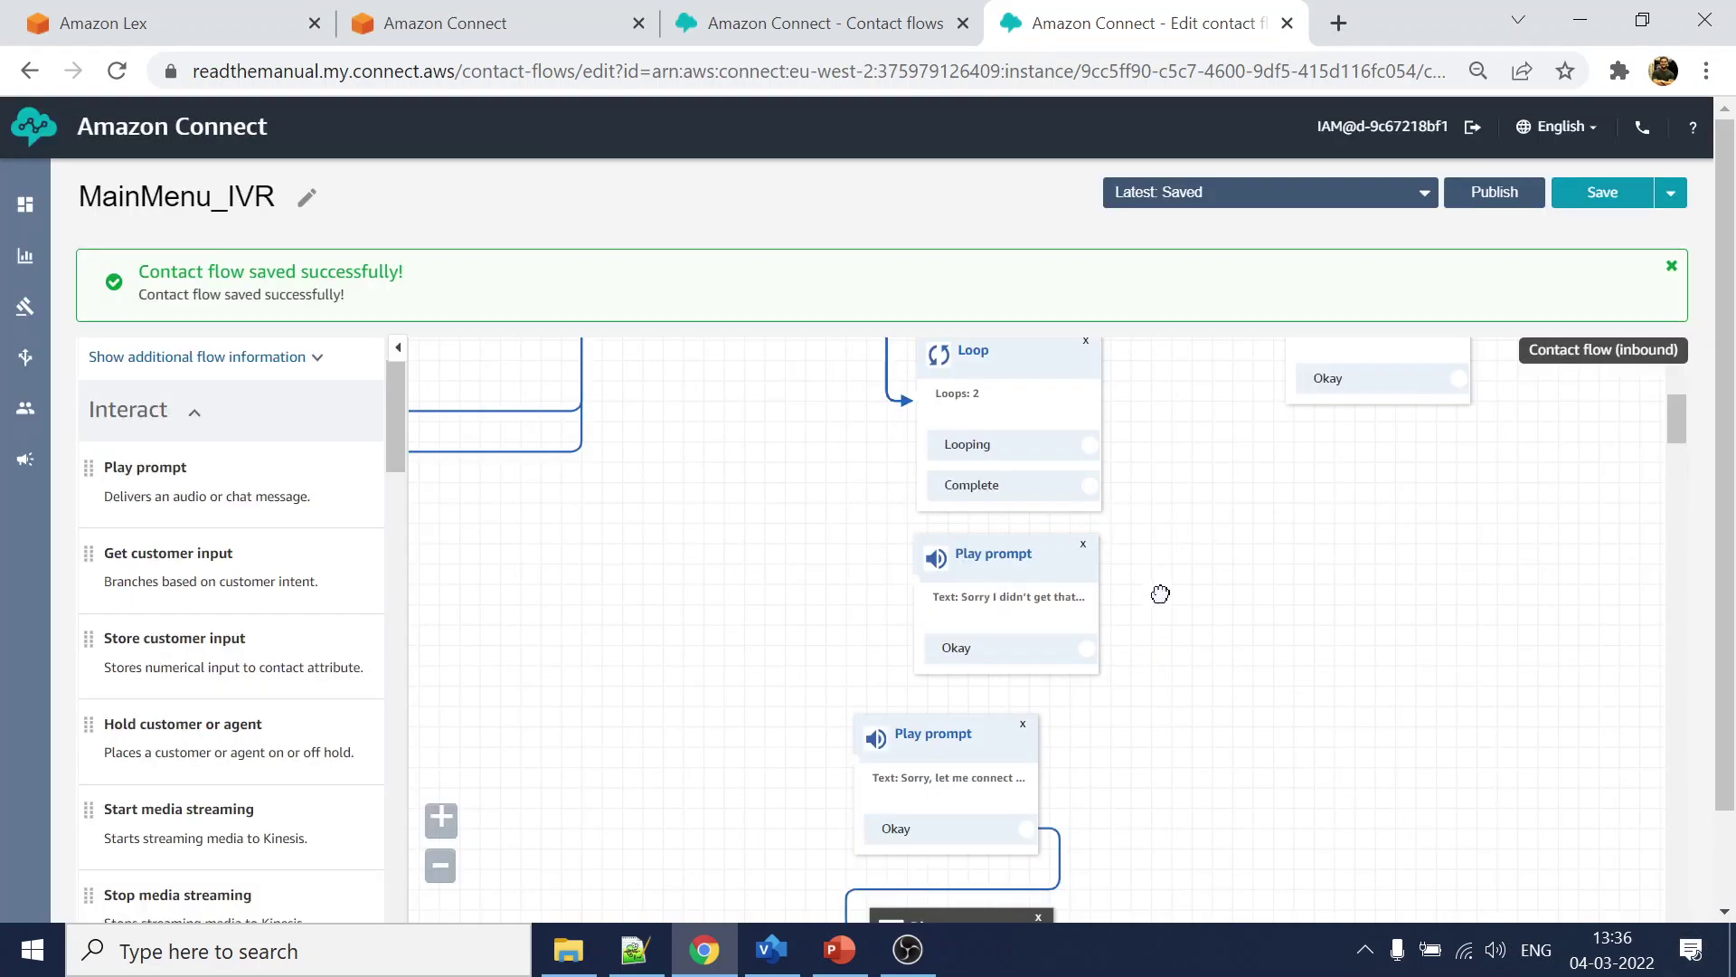
- Connect the Loop block's Looping branch to the new retry prompt, and route that prompt's Okay branch back to Get customer input
drag(1091, 444, 941, 599)
key(ctrl+minus)
key(ctrl+minus)
key(ctrl+minus)
key(ctrl+minus)
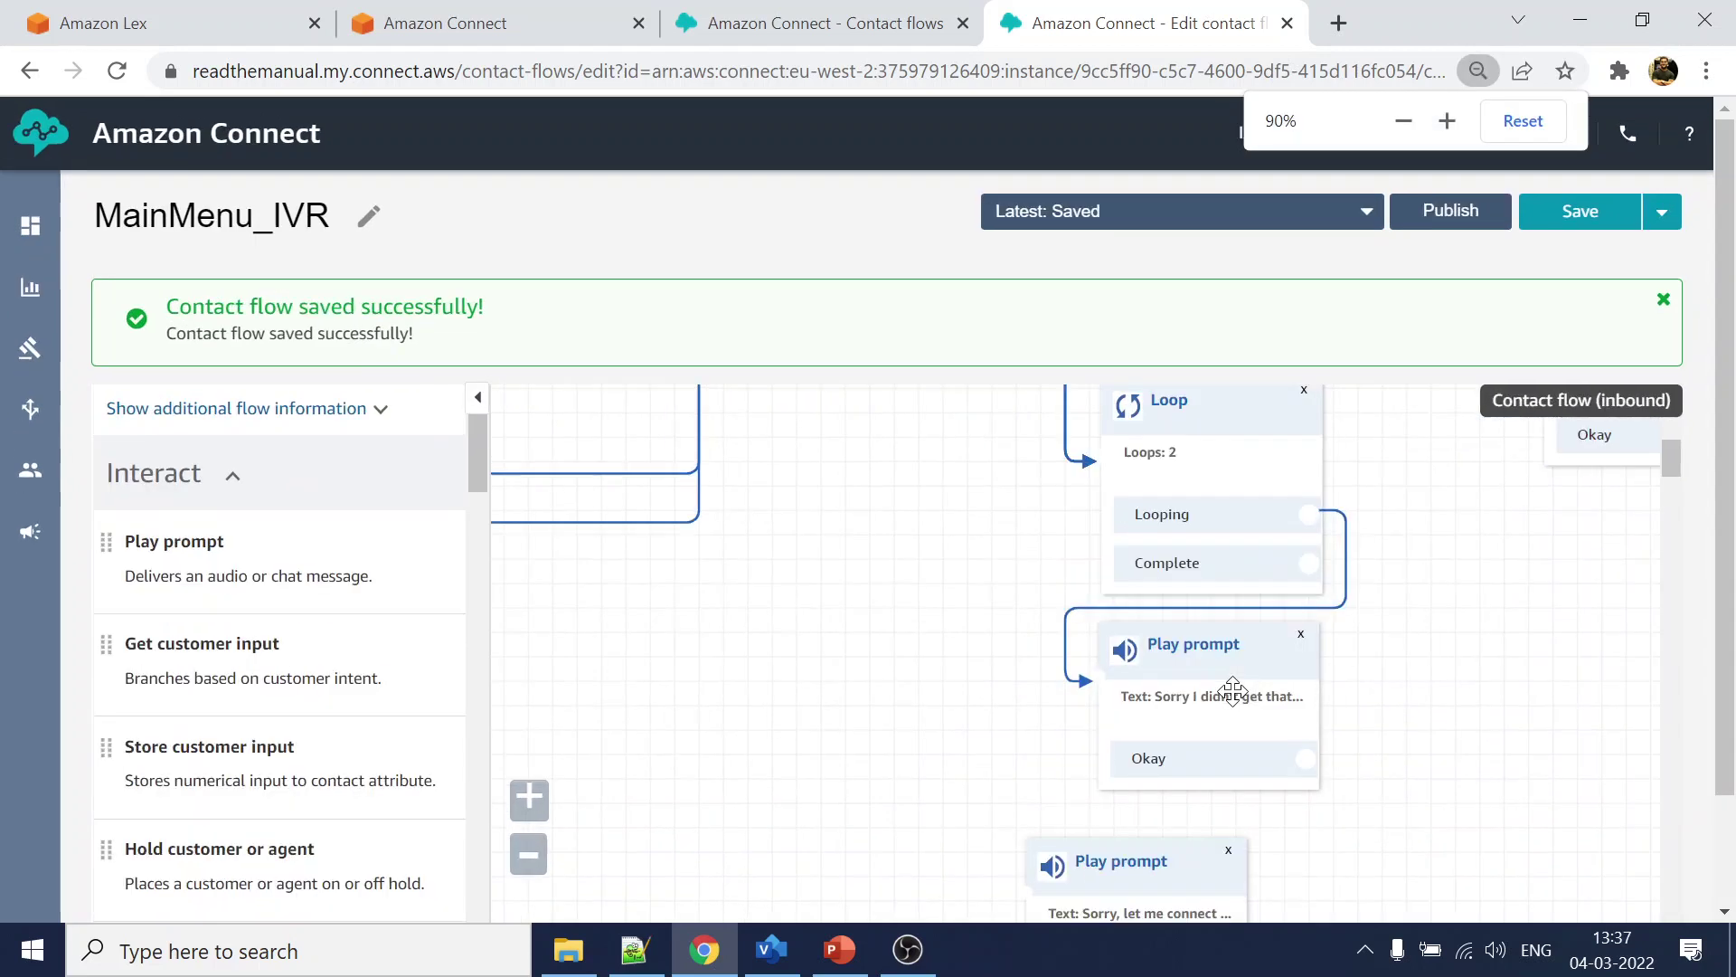
drag(1035, 427, 1096, 612)
key(ctrl+minus)
drag(871, 527, 888, 626)
drag(791, 766, 648, 380)
drag(680, 826, 715, 828)
drag(934, 724, 1008, 507)
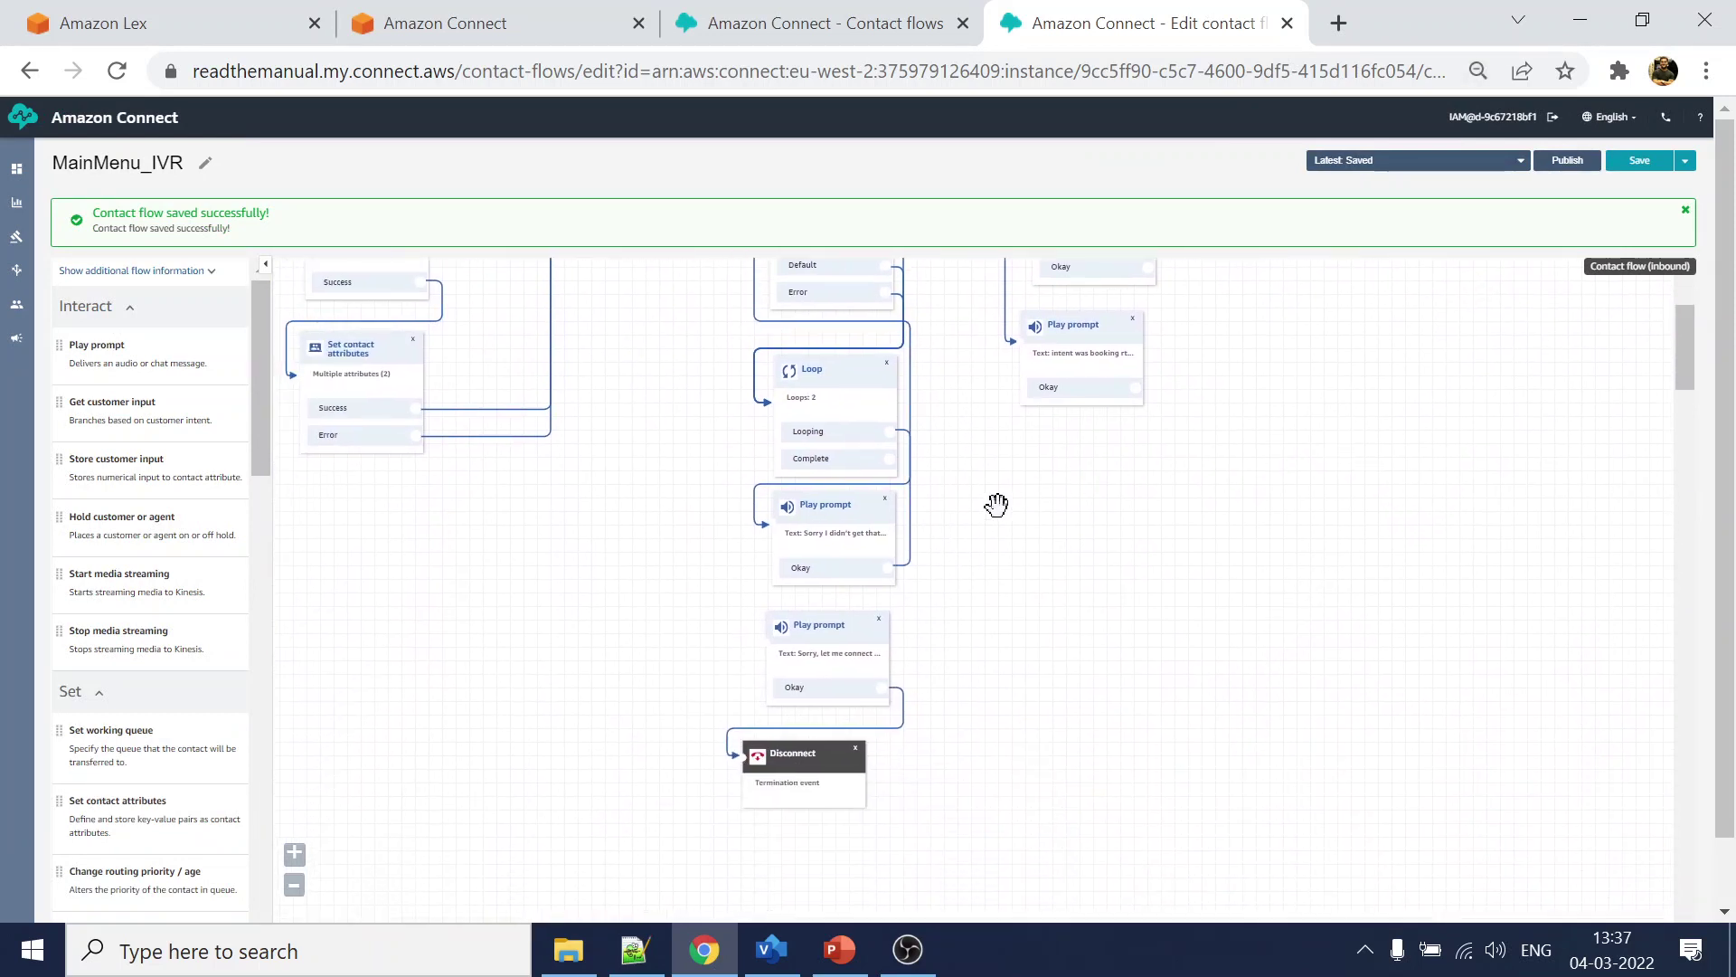
- Connect the Loop block's Complete branch to the "Sorry, let me connect" prompt and align its Disconnect block beneath it
drag(887, 457, 800, 692)
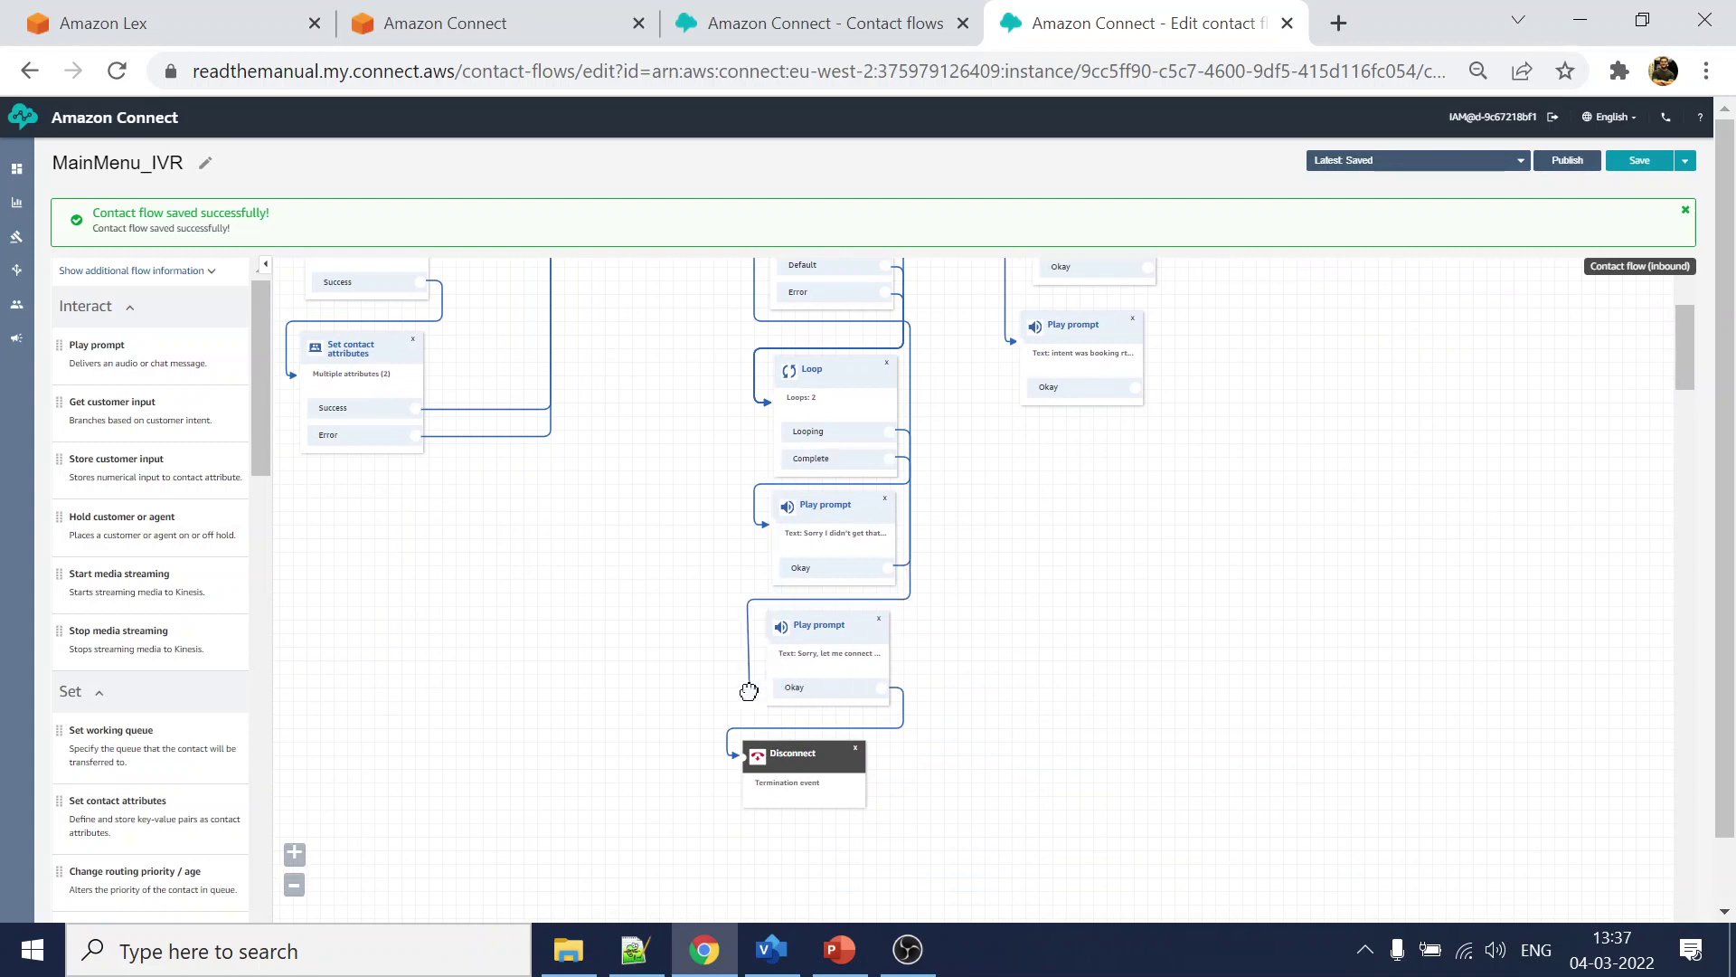
drag(796, 752, 827, 764)
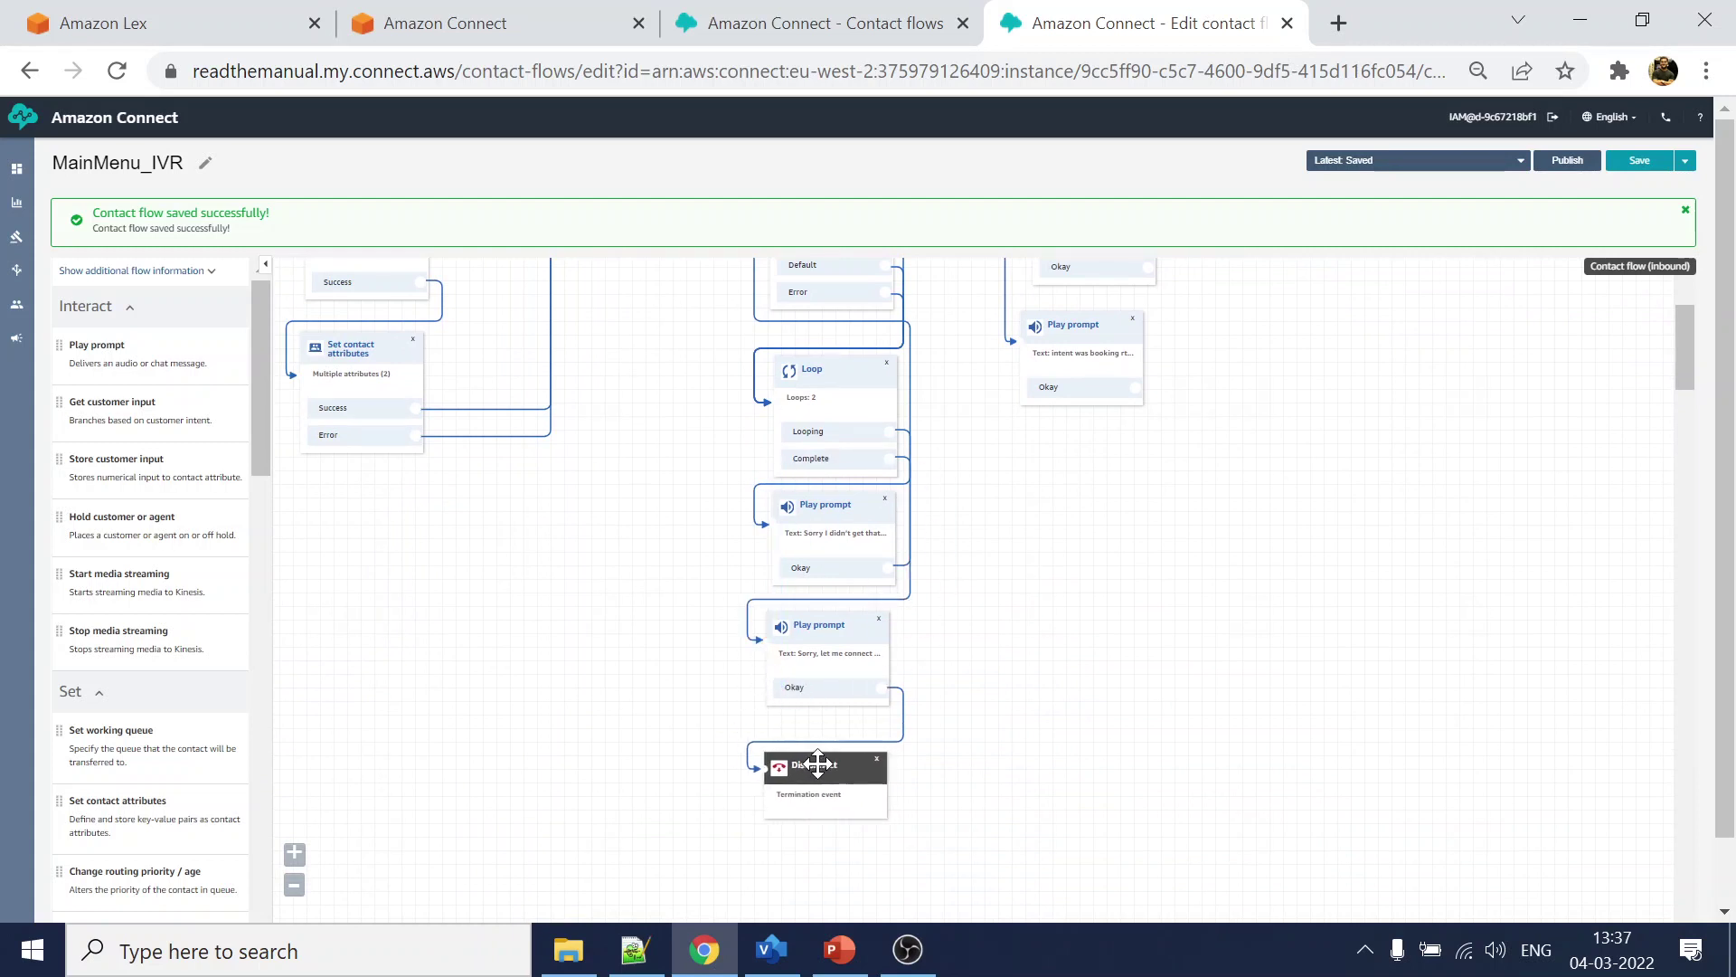
scroll(1299, 769, up, 3)
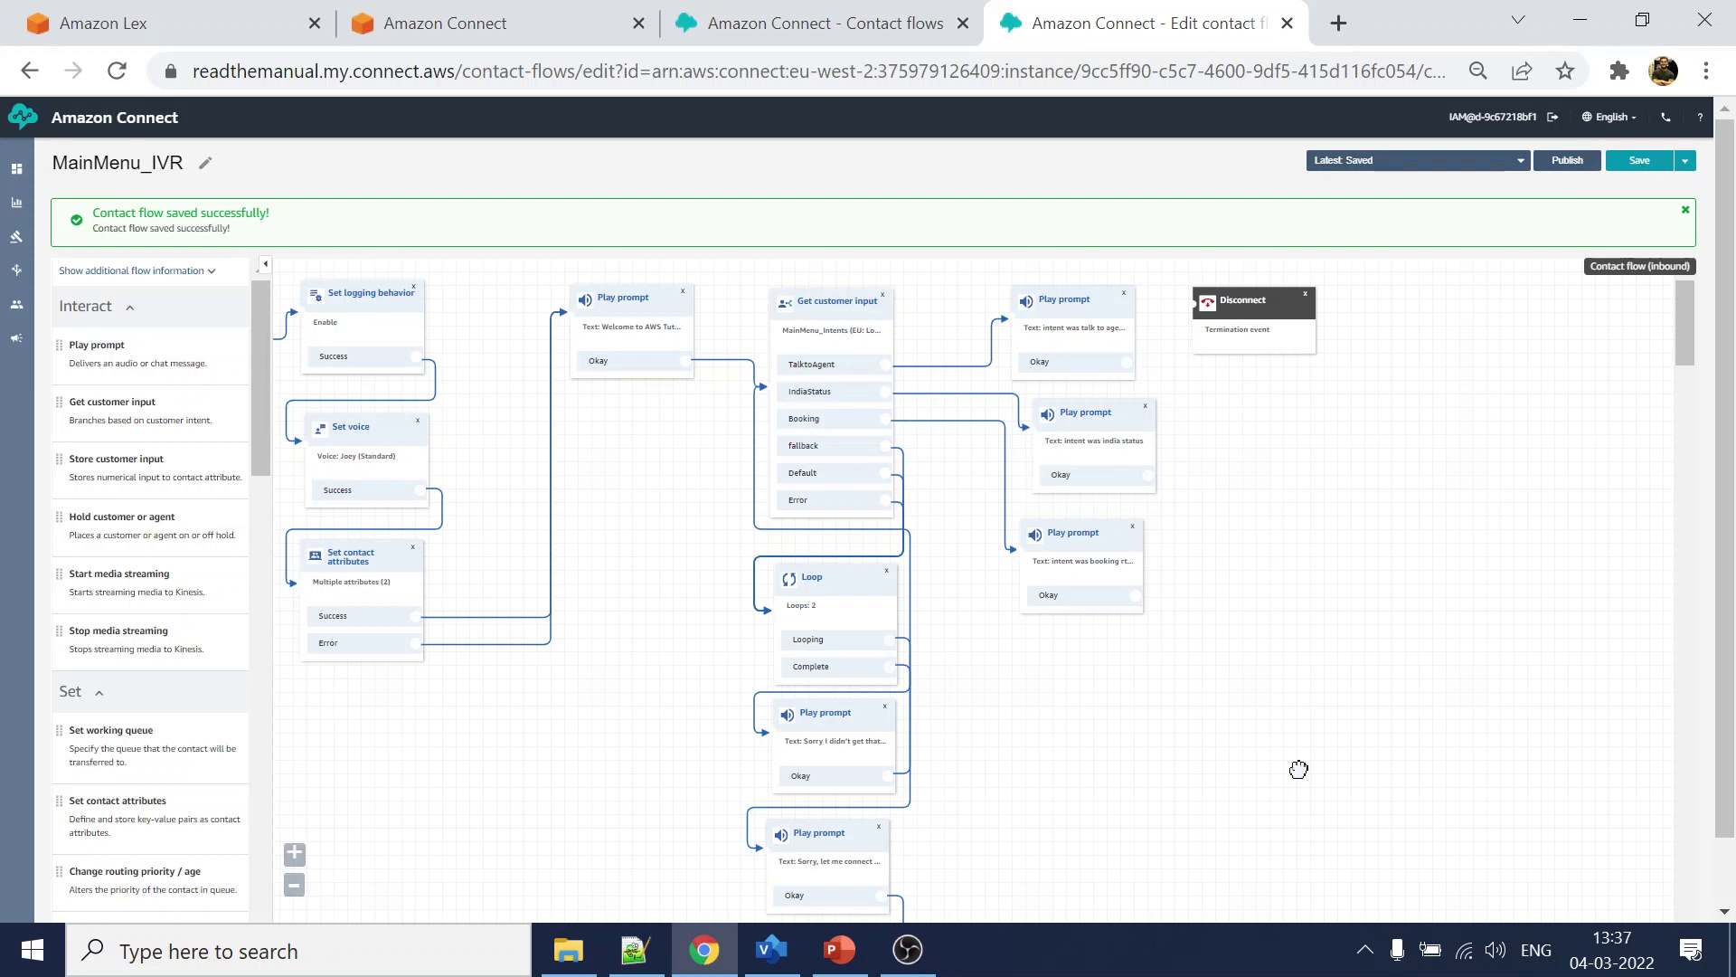
- Arrange the three intent Play prompts in an evenly spaced column, with the separate Disconnect block beside them
drag(1110, 412, 1094, 416)
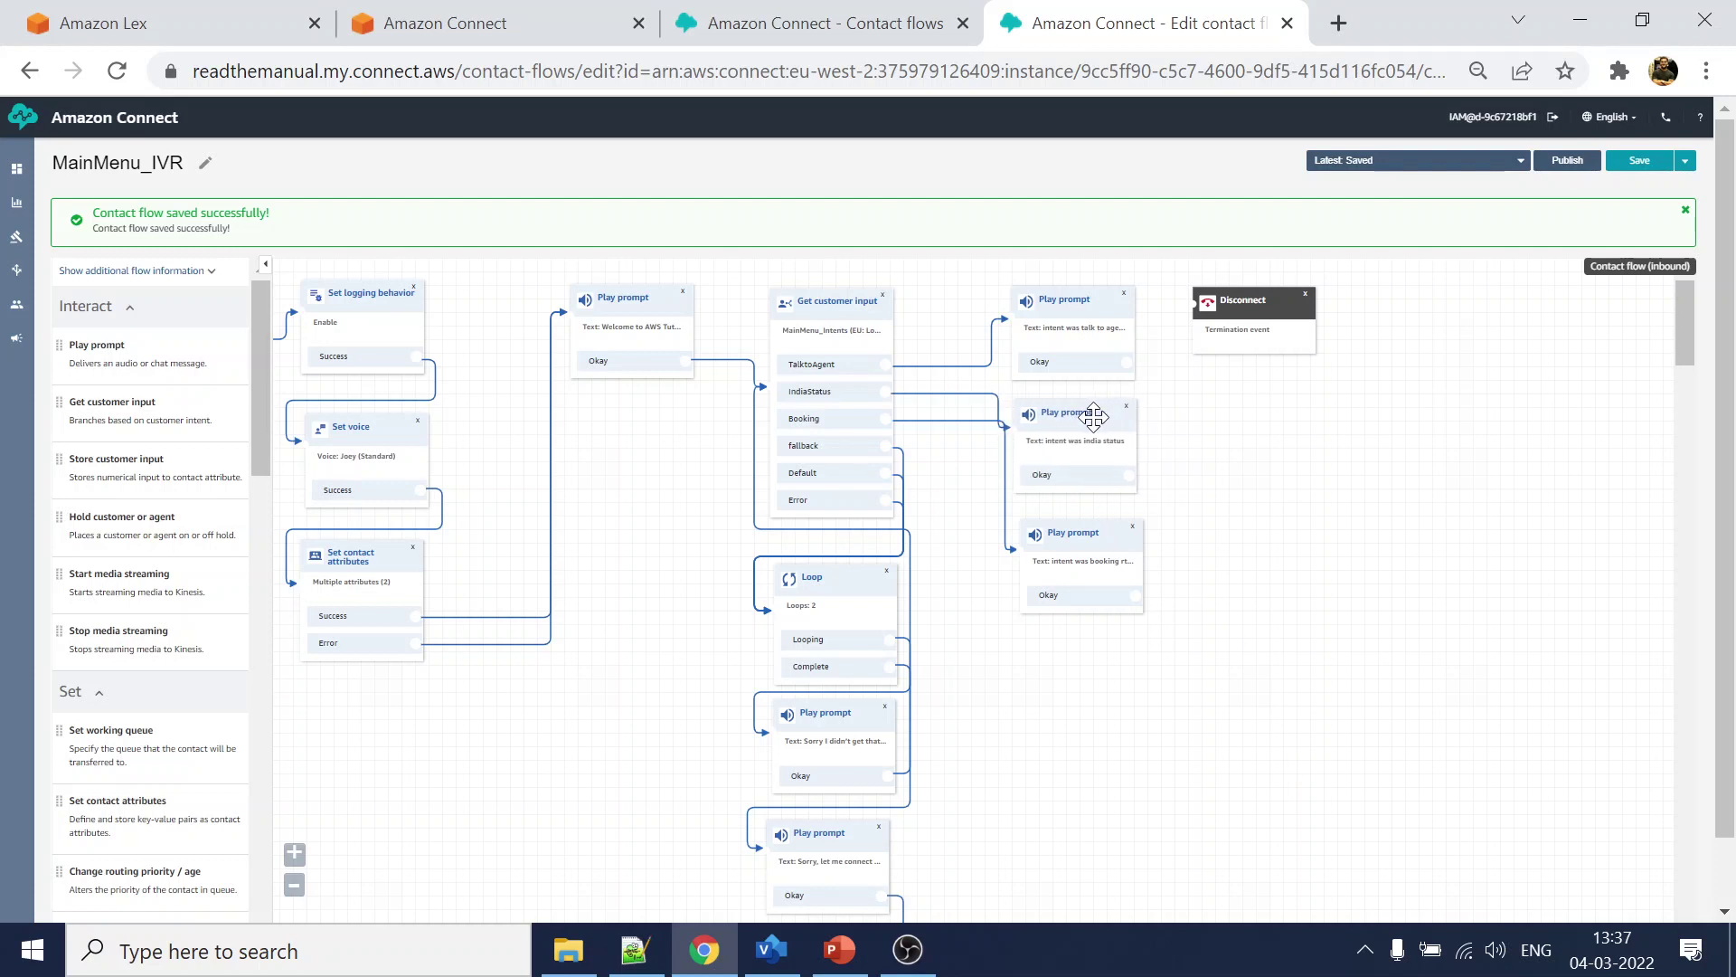
drag(1076, 545, 1079, 590)
drag(1080, 420, 1088, 461)
drag(1067, 312, 1077, 355)
drag(1245, 308, 1297, 410)
- Connect the Okay branches of the talk-to-agent, India status and booking prompts to the Disconnect block beside them
drag(1141, 407, 1238, 400)
drag(1141, 515, 1237, 402)
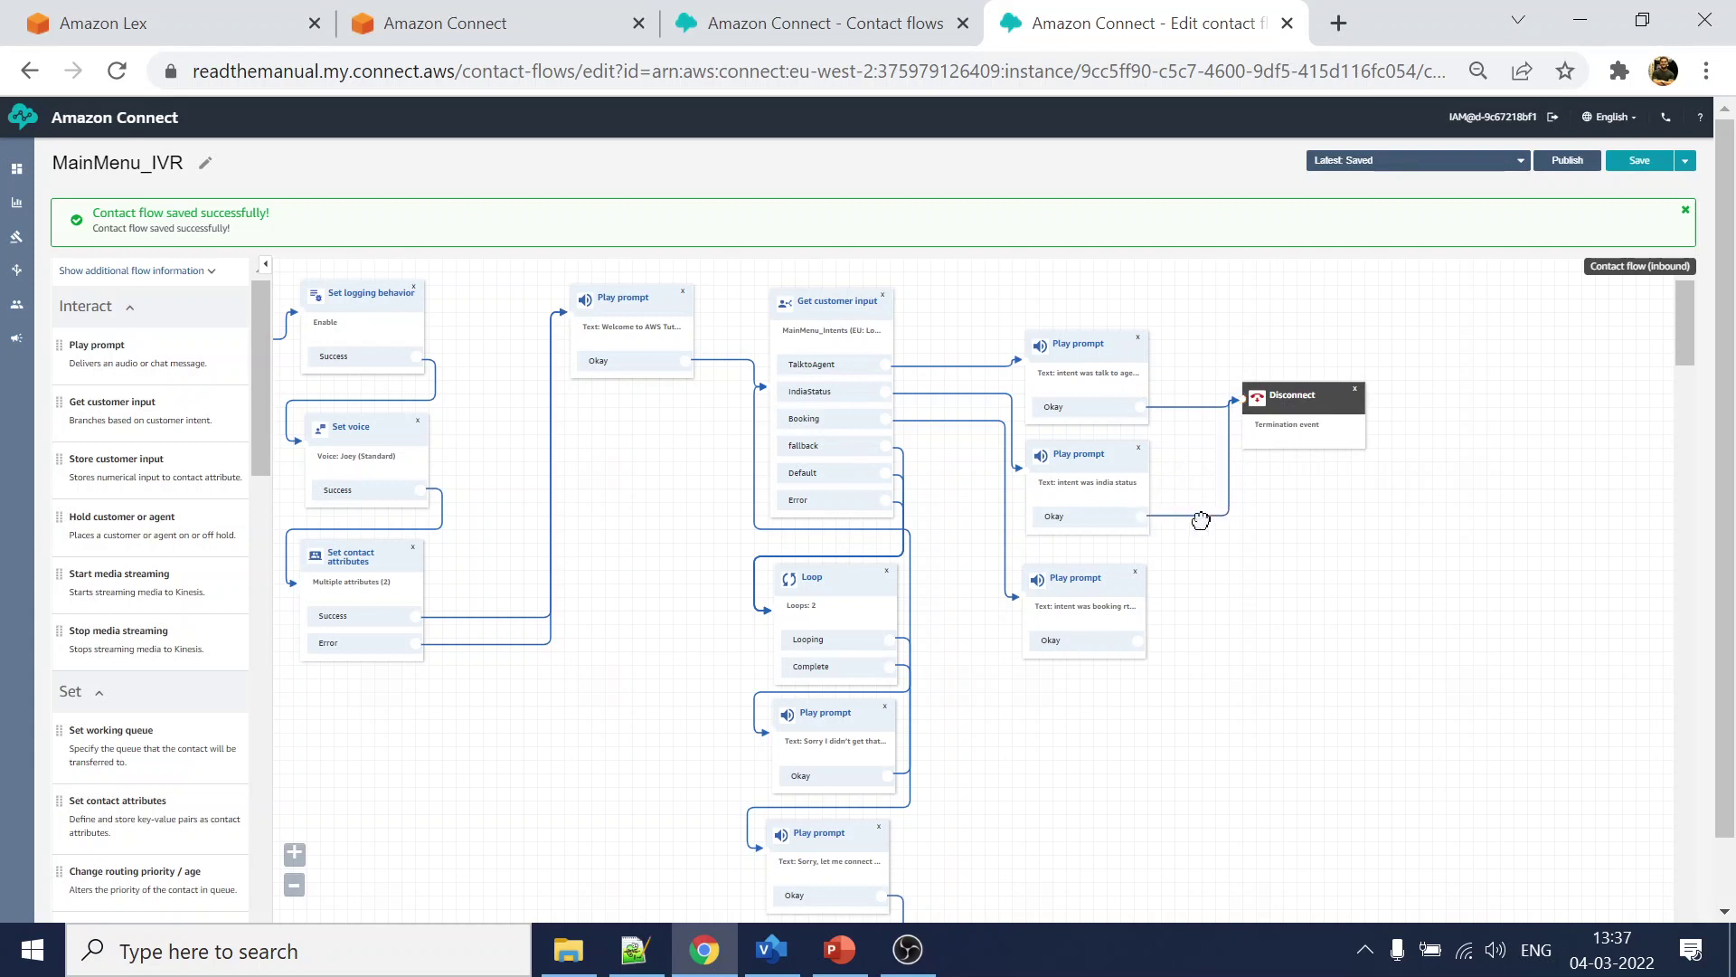
drag(1137, 640, 1266, 431)
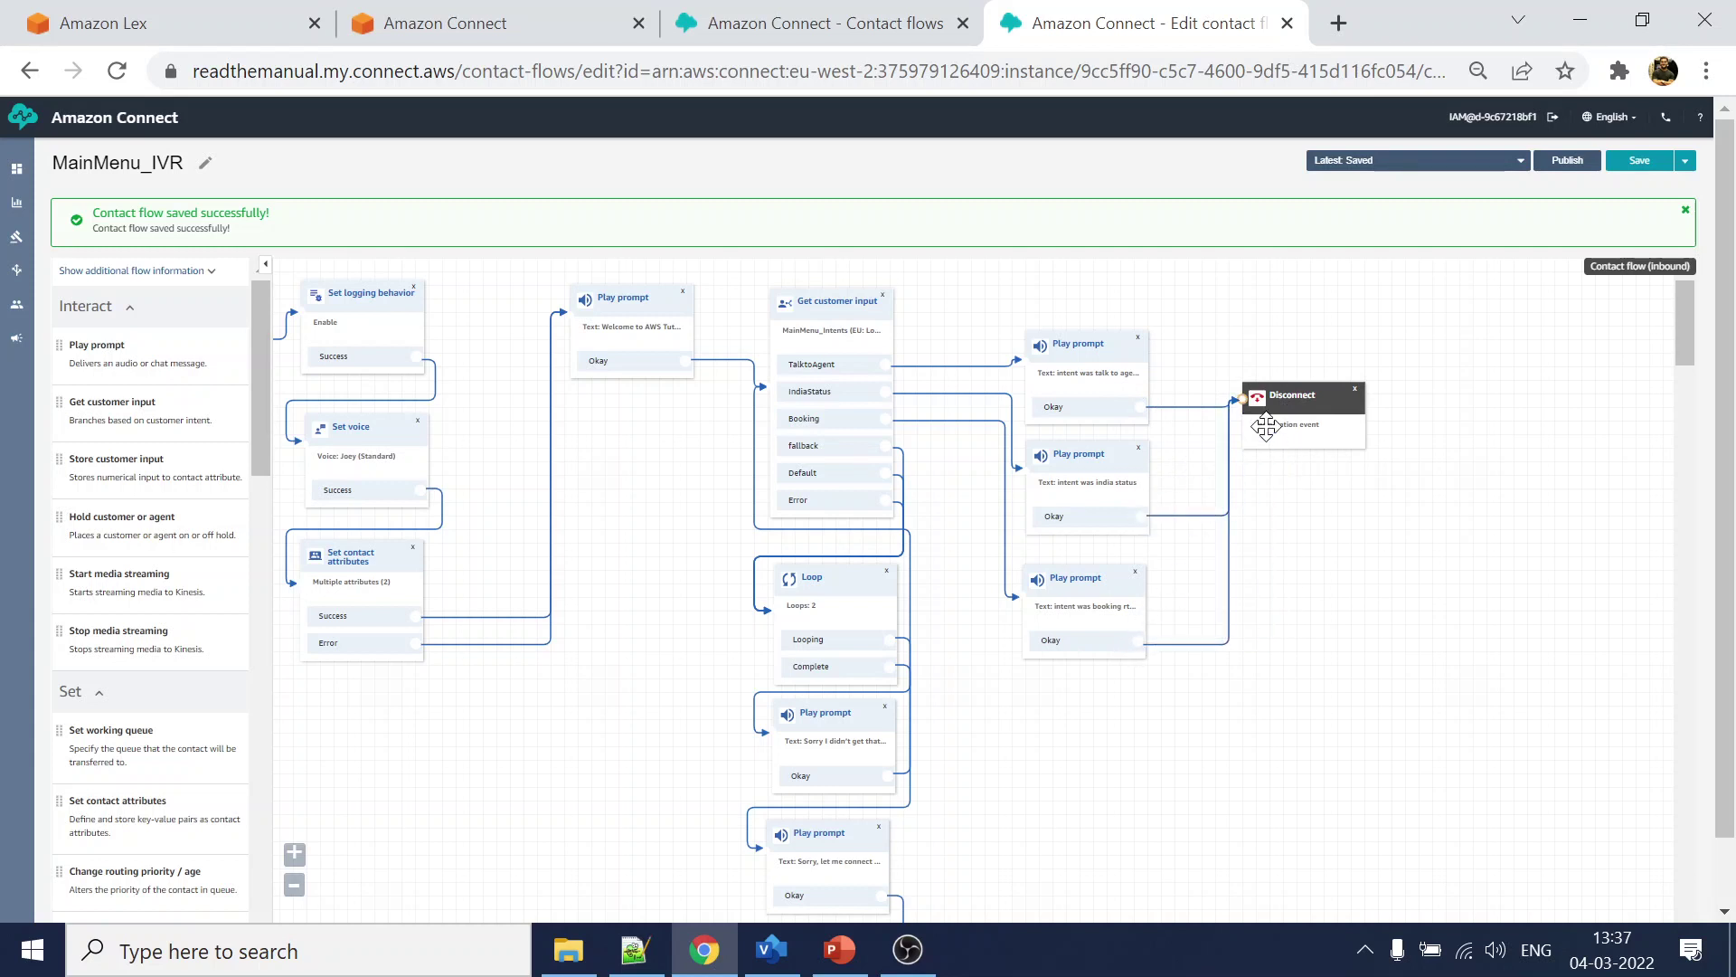
- Save the MainMenu_IVR contact flow and publish it
click(1641, 163)
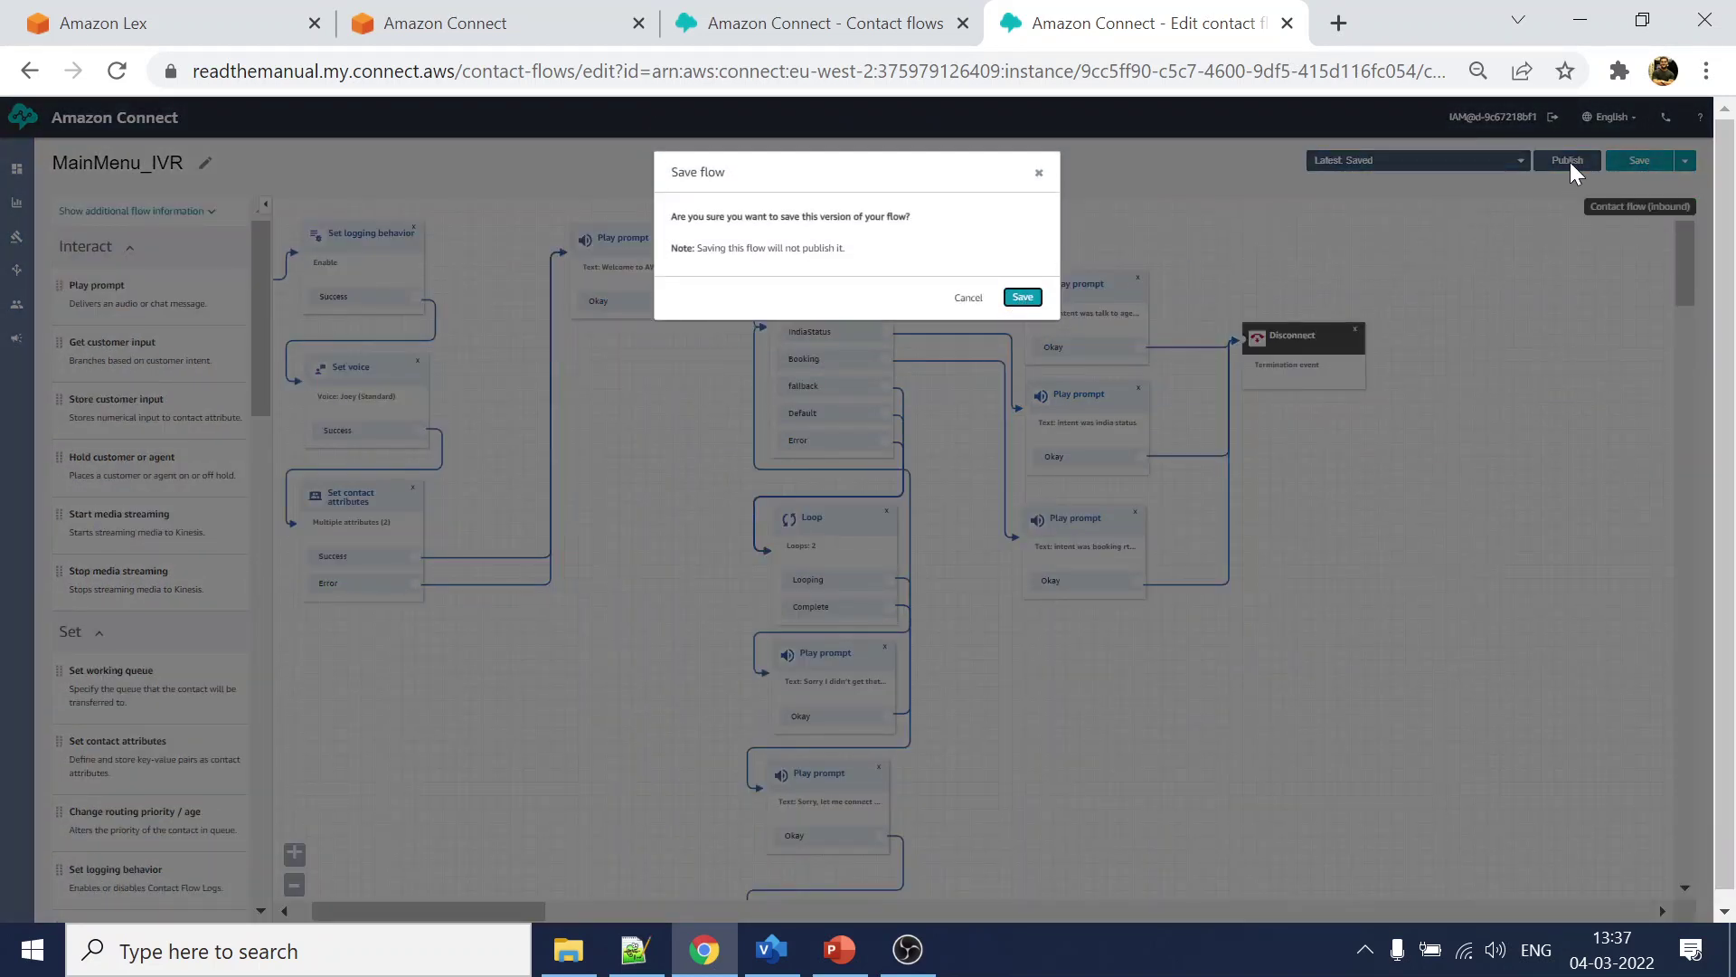
click(1023, 297)
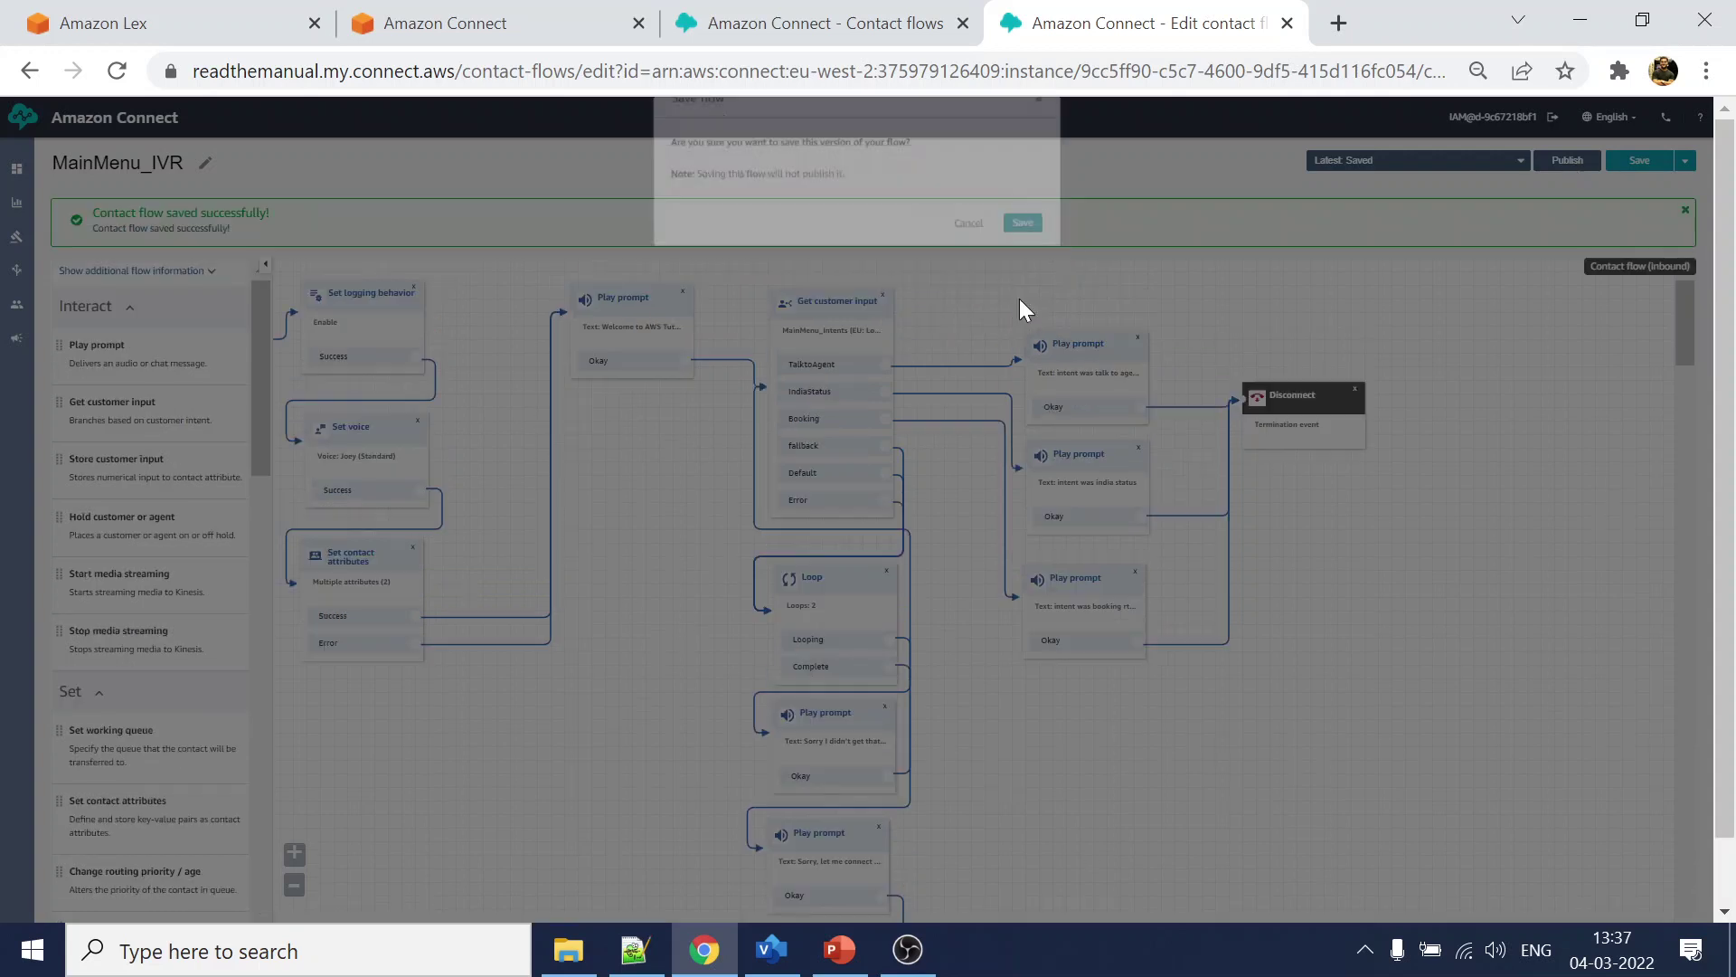
click(1568, 161)
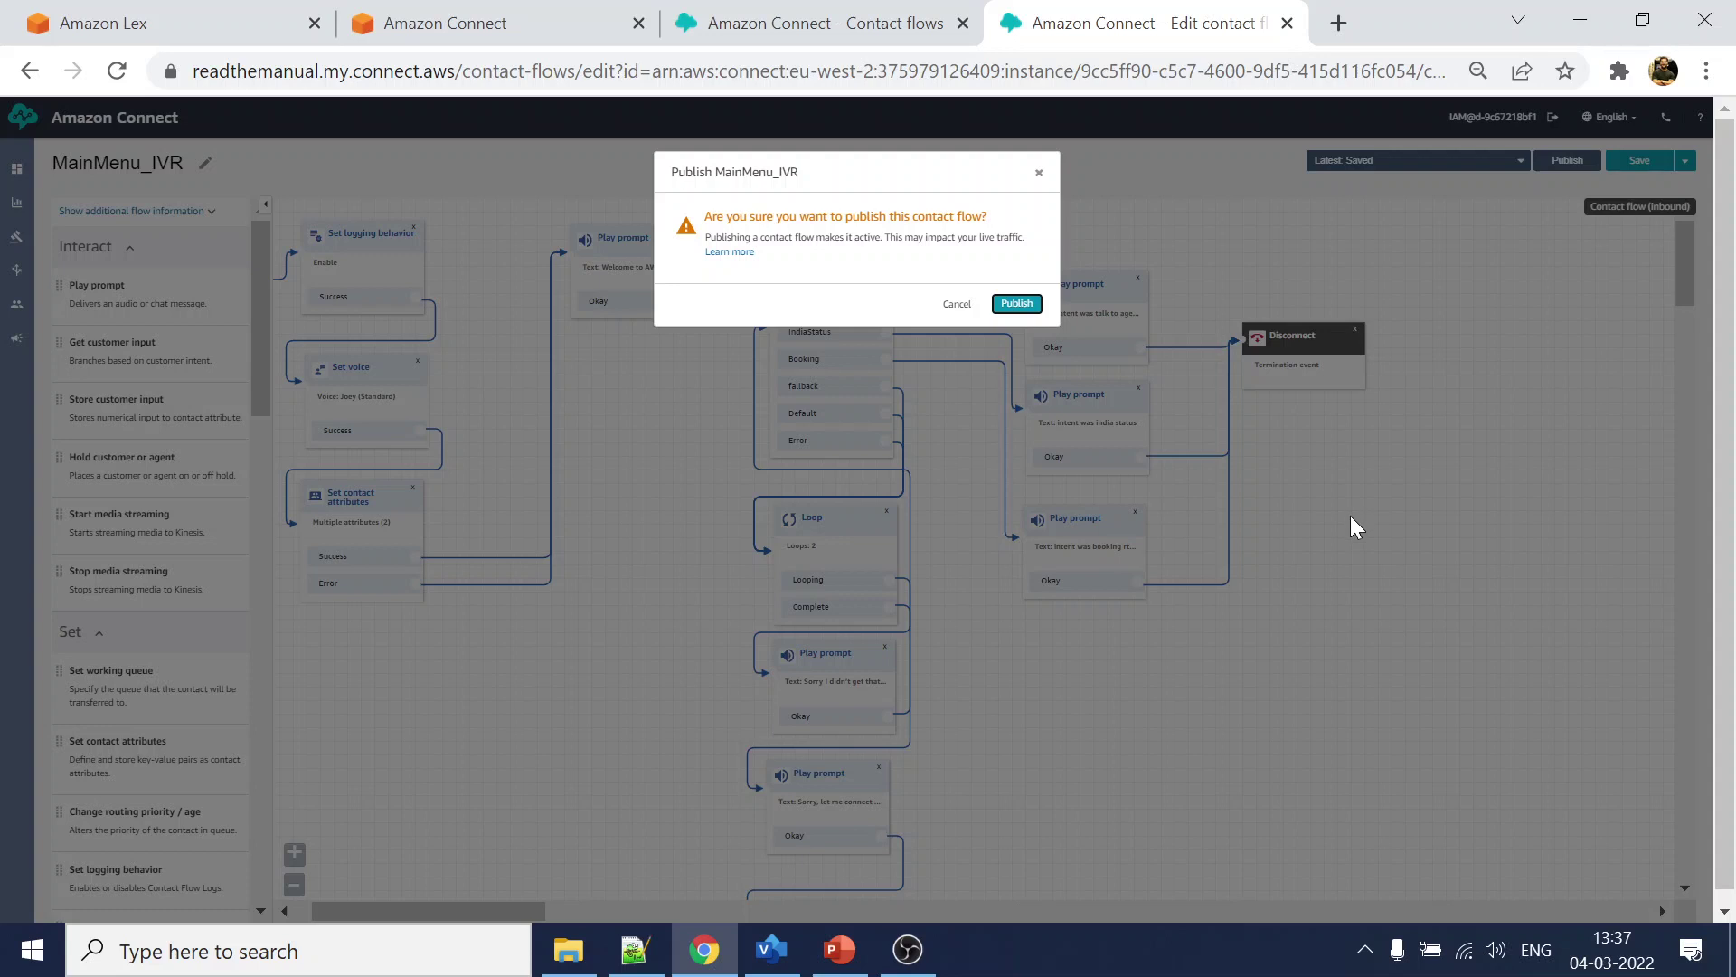
key(Return)
- Open the Amazon Connect dashboard in a separate browser tab and launch the Test Chat page from it
click(849, 25)
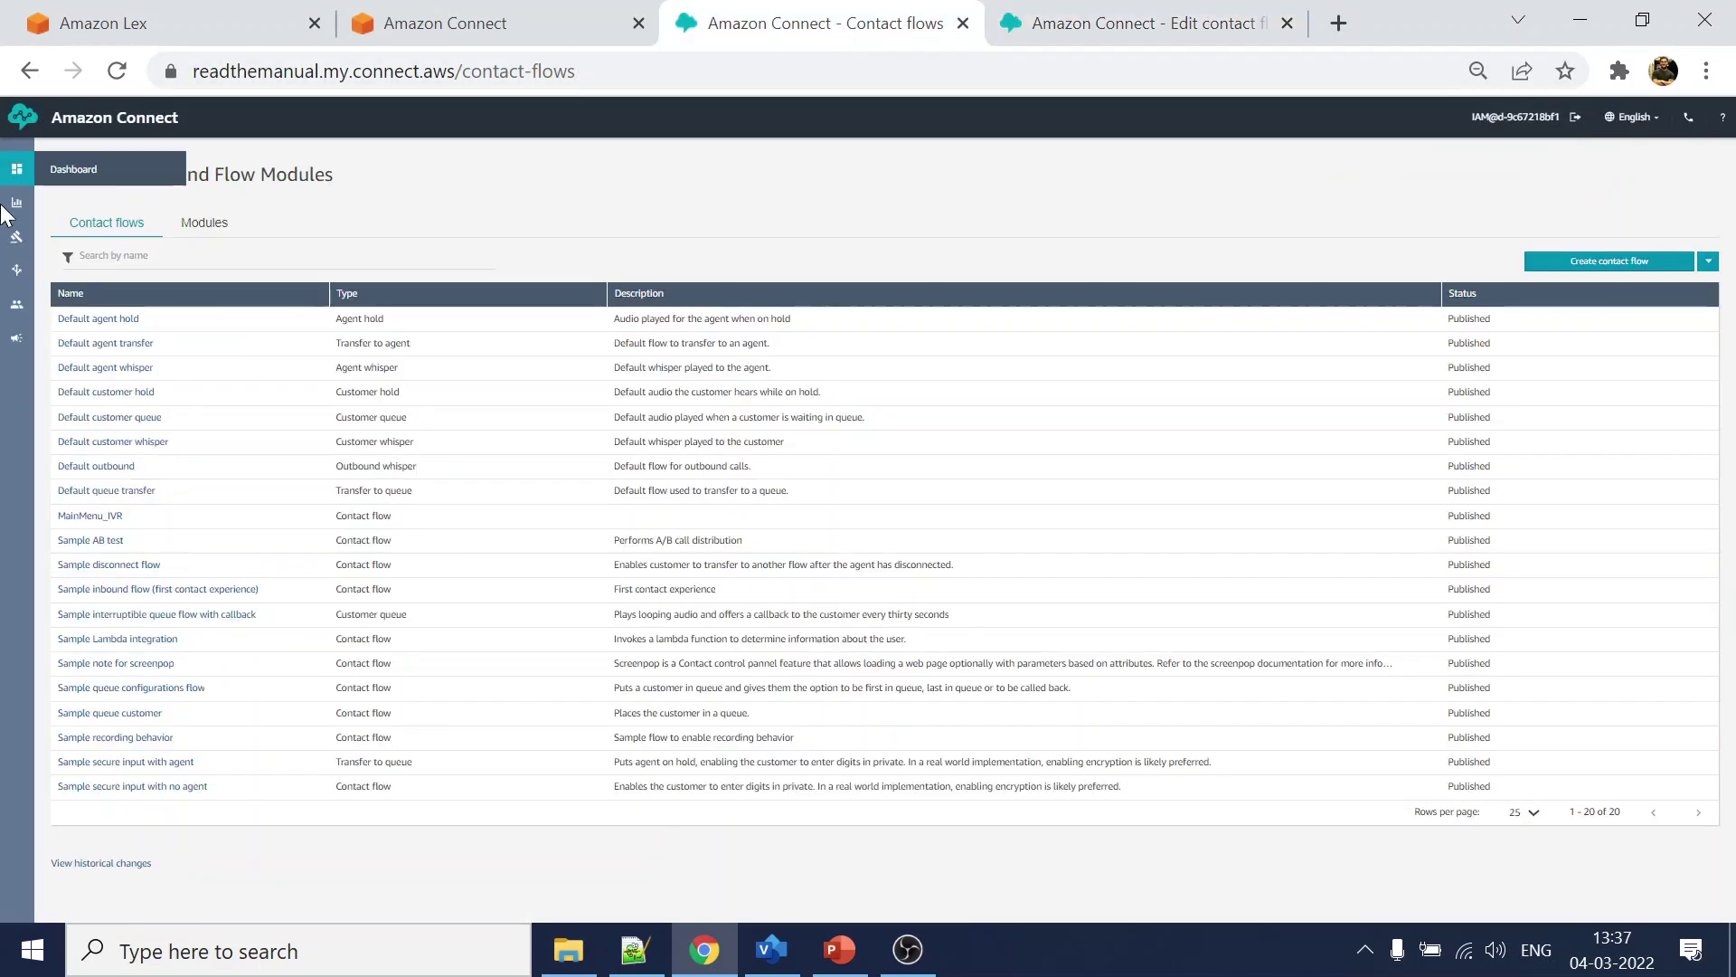
middle_click(68, 178)
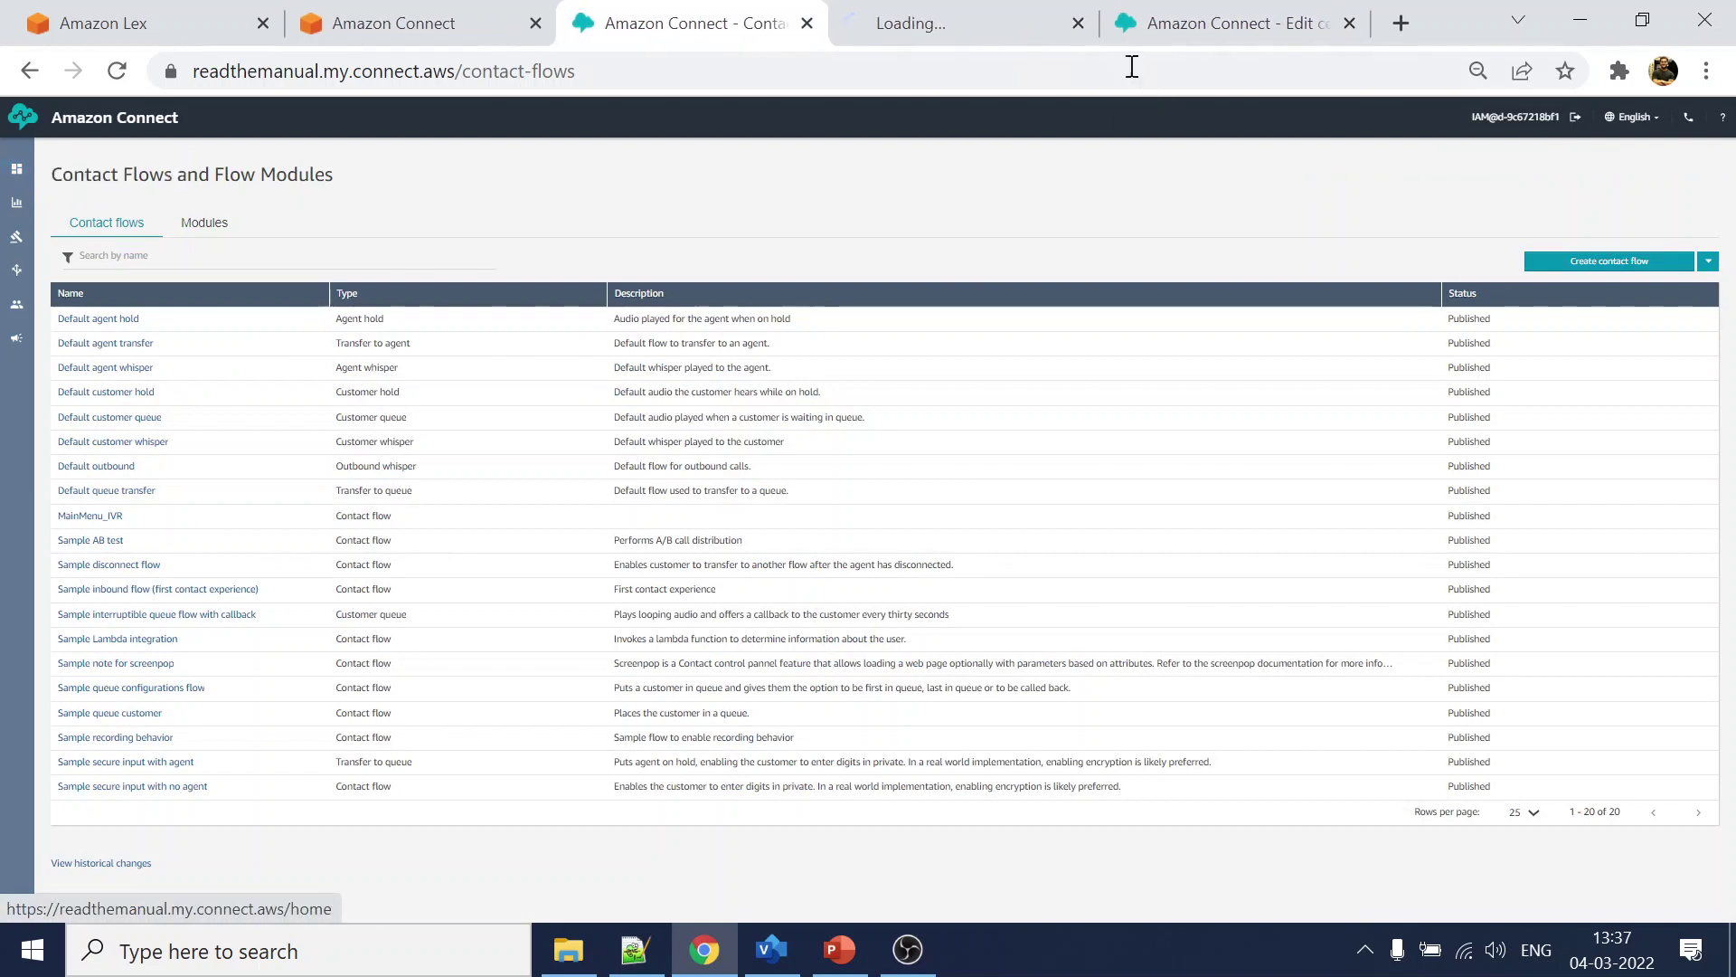
click(936, 30)
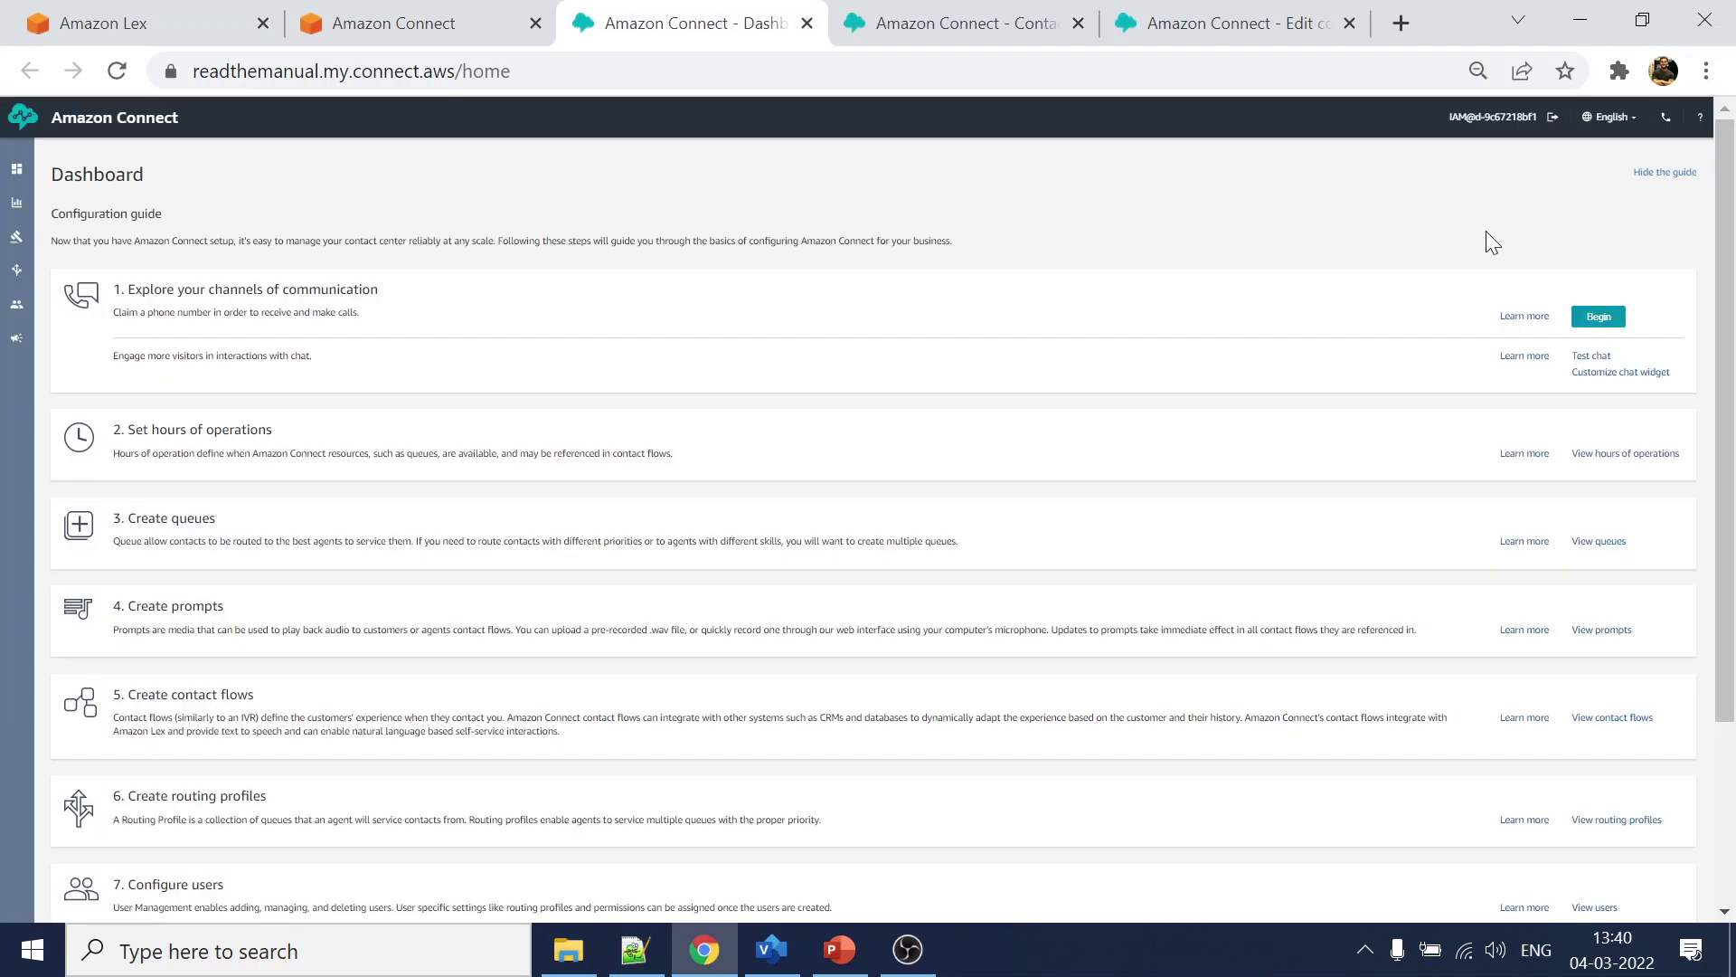
click(1596, 361)
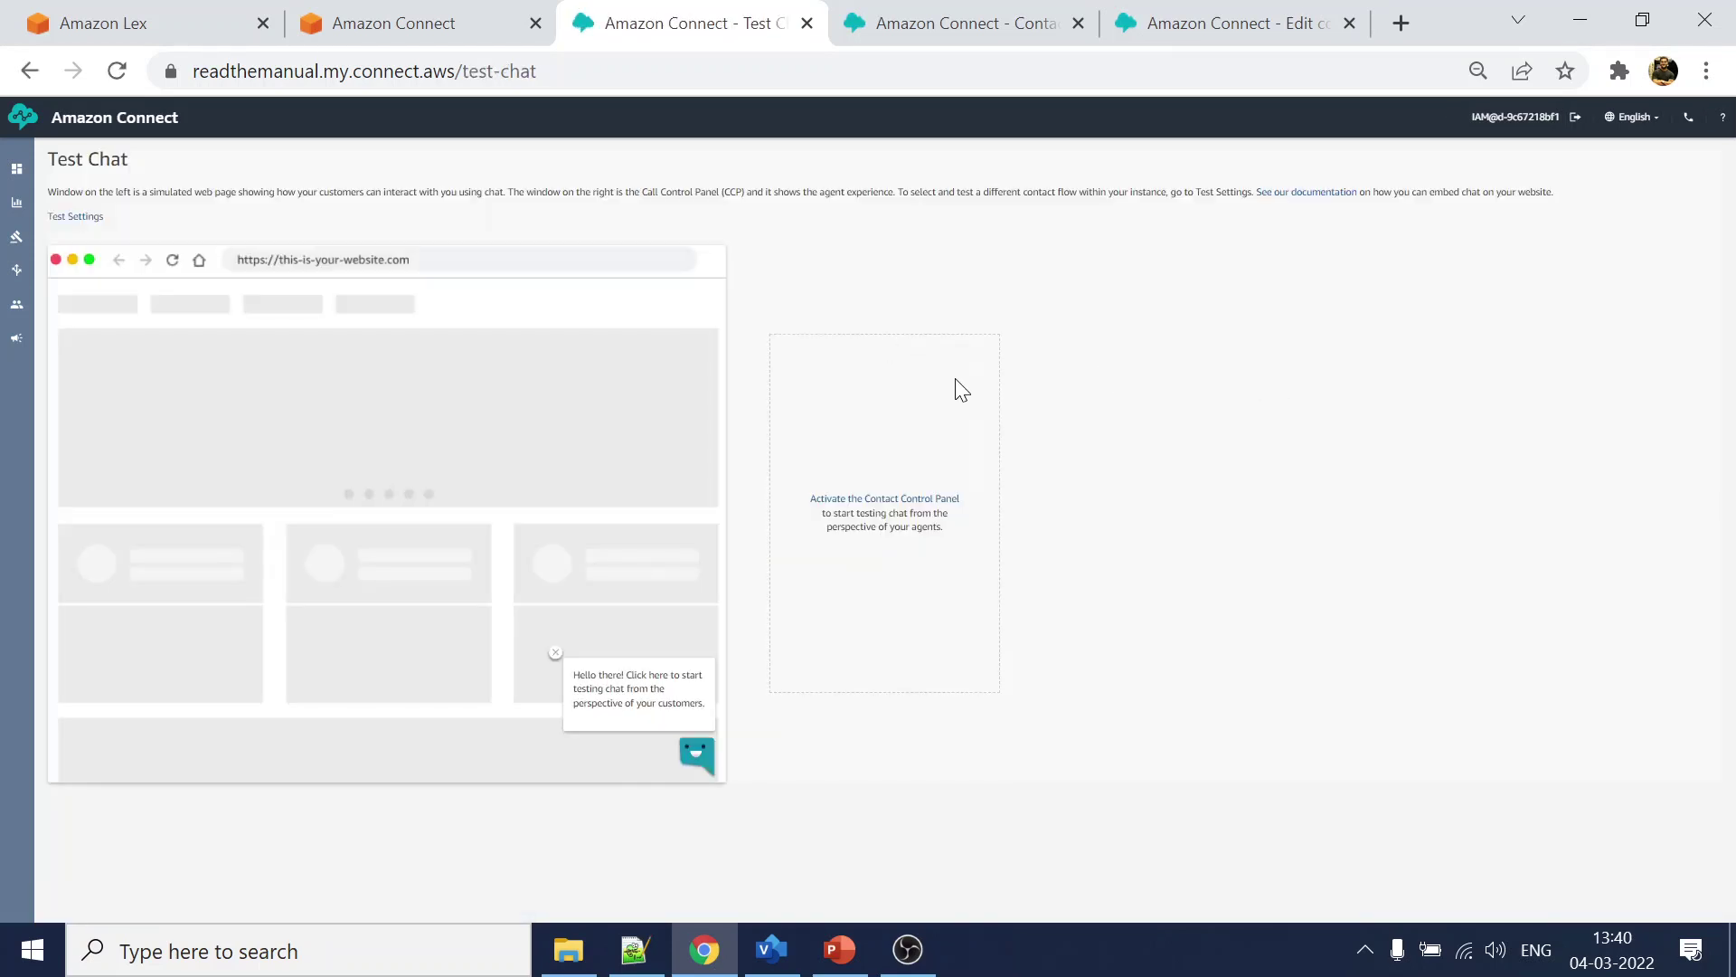
- Set the contact flow to MainMenu_IVR in the chat test settings and apply the change
key(ctrl+plus)
key(ctrl+plus)
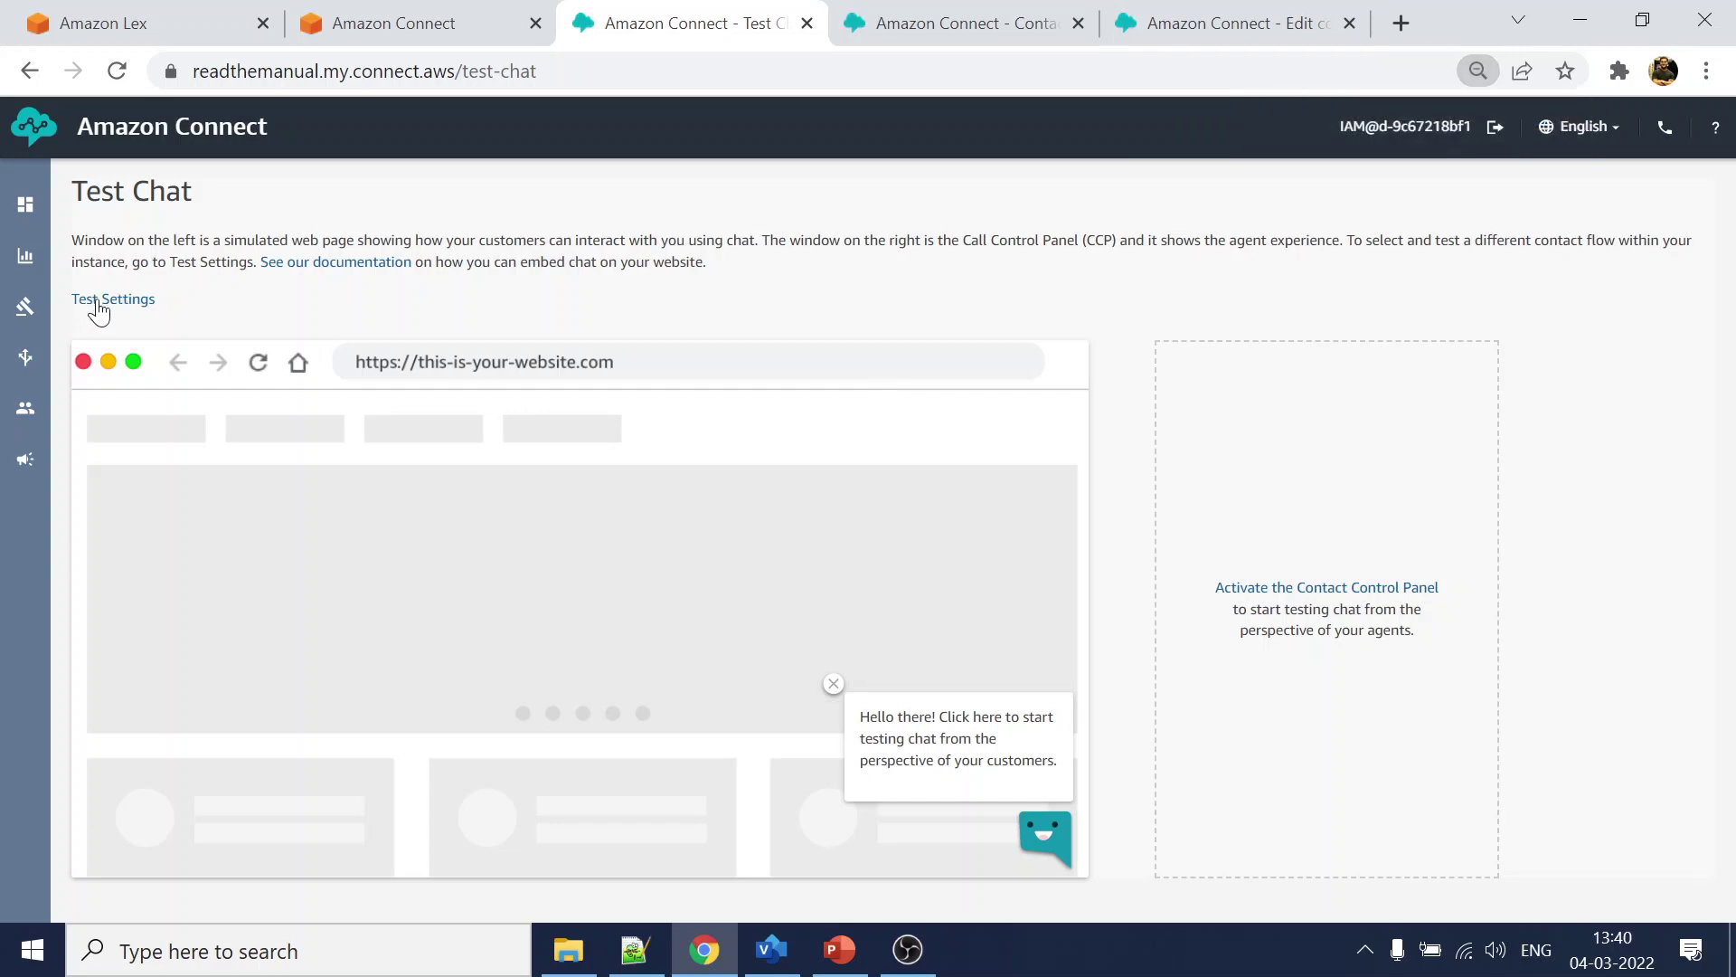
click(129, 301)
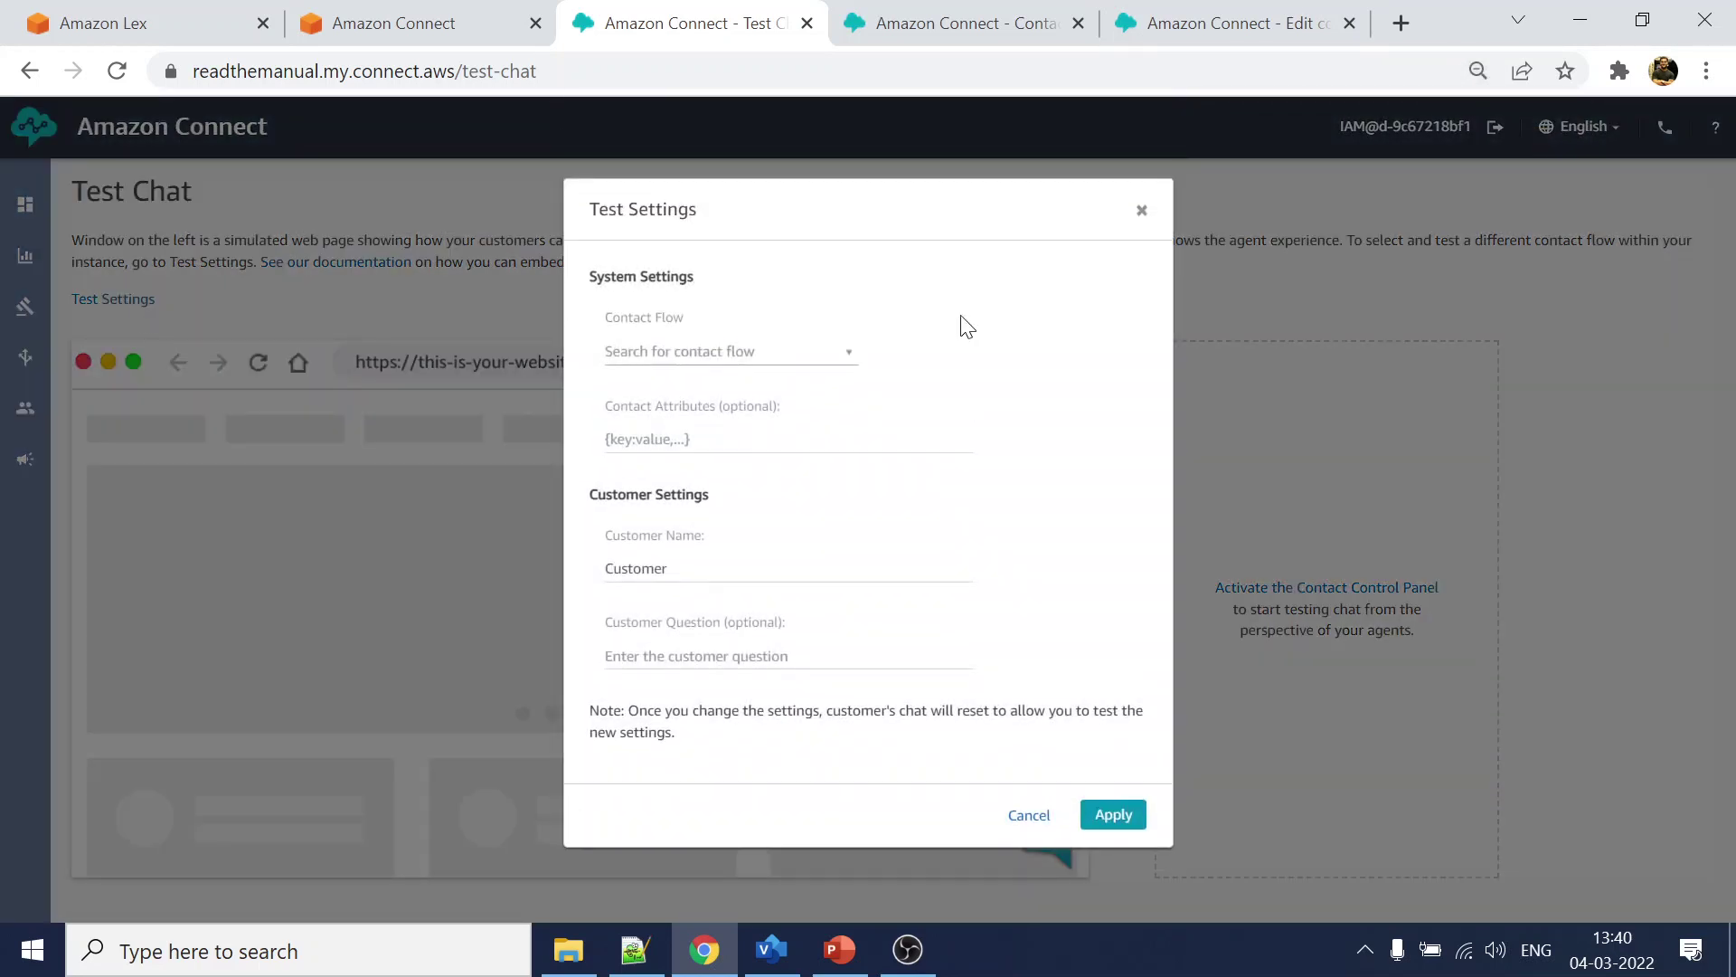
click(847, 353)
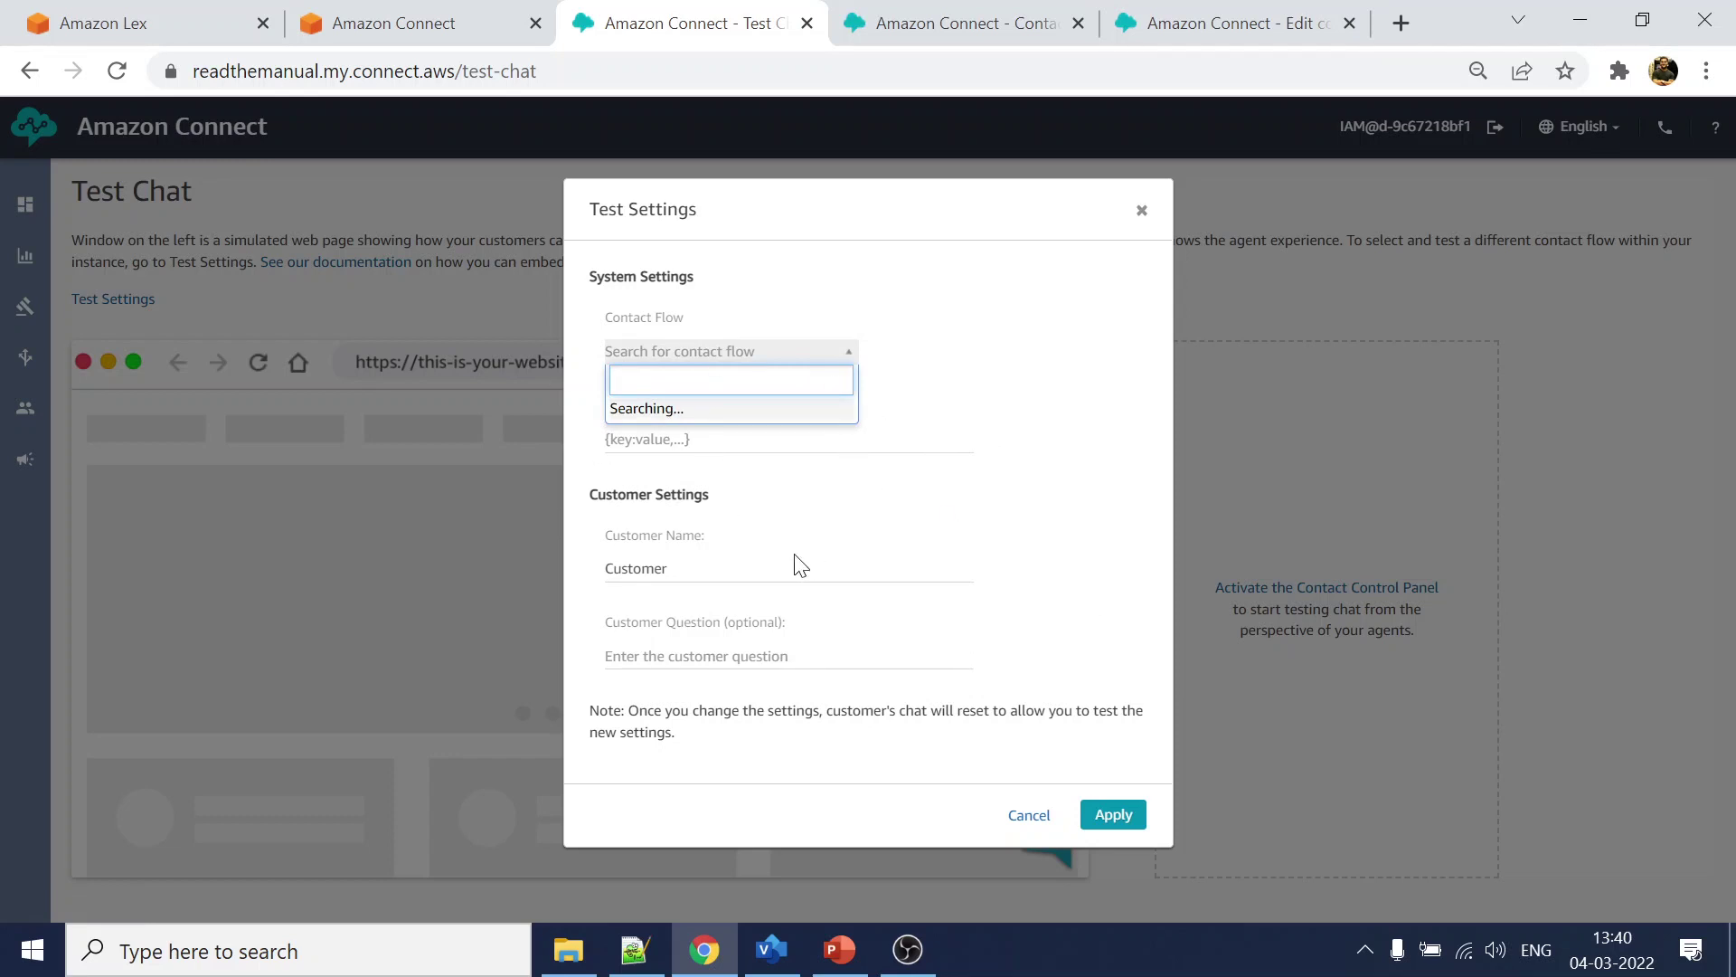
click(814, 408)
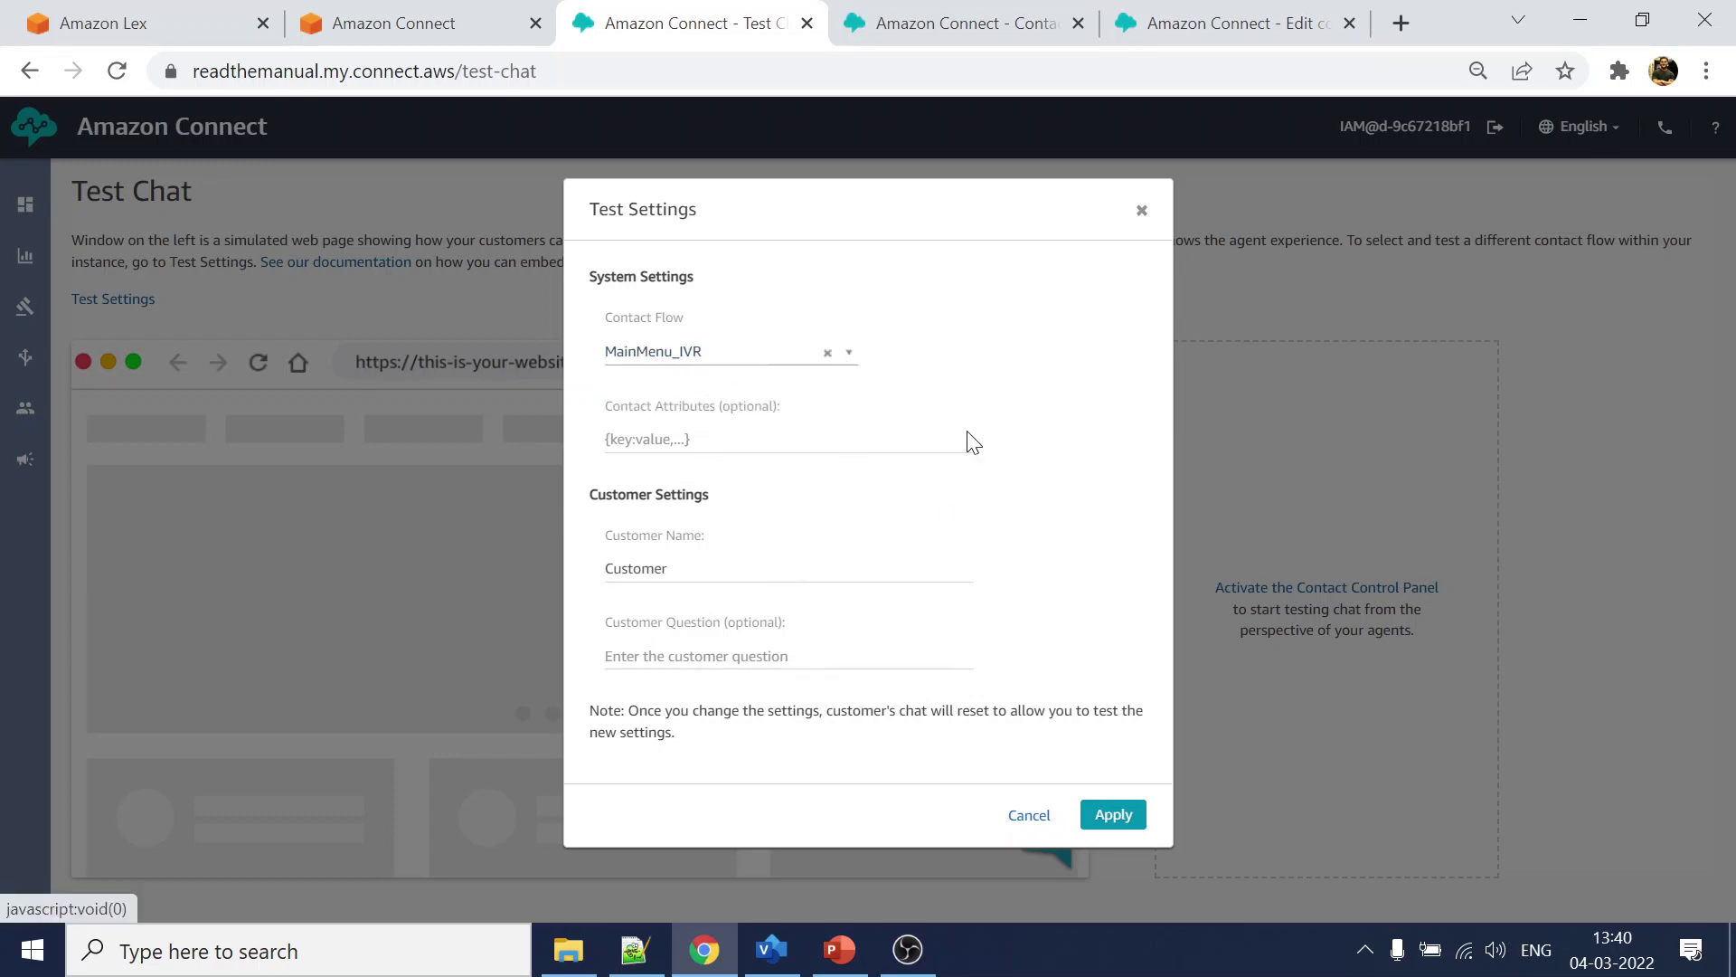
click(1121, 815)
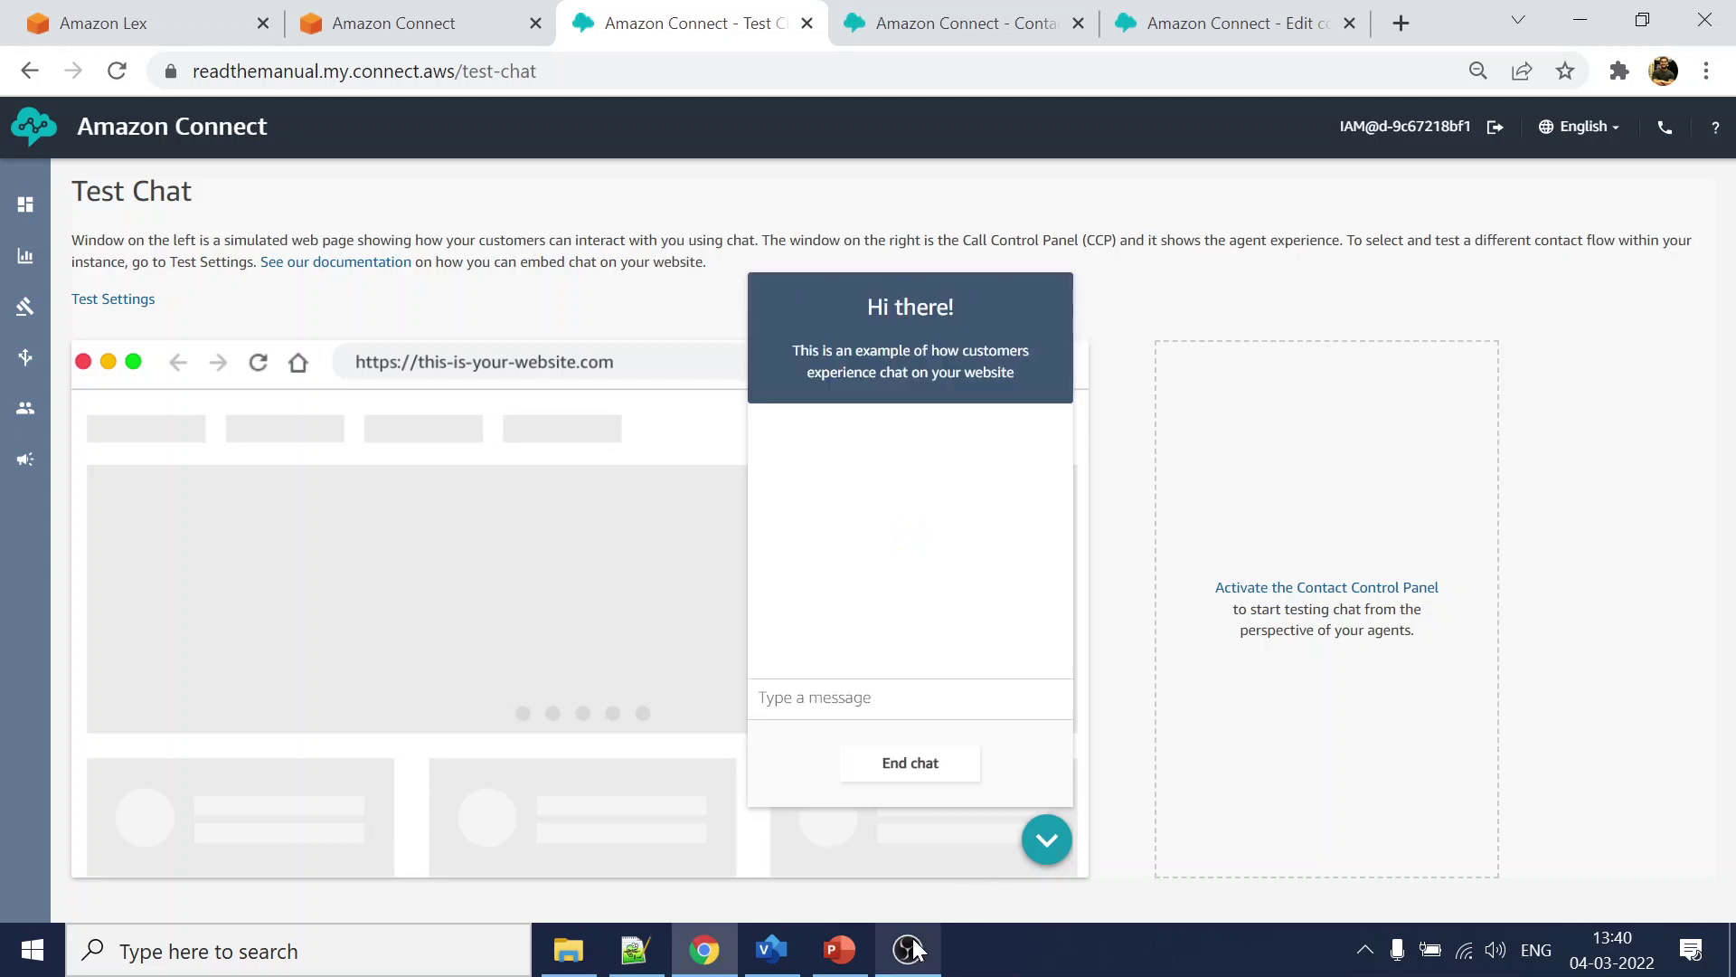
- Send the customer message "i want to know covid status" in the test chat
click(890, 703)
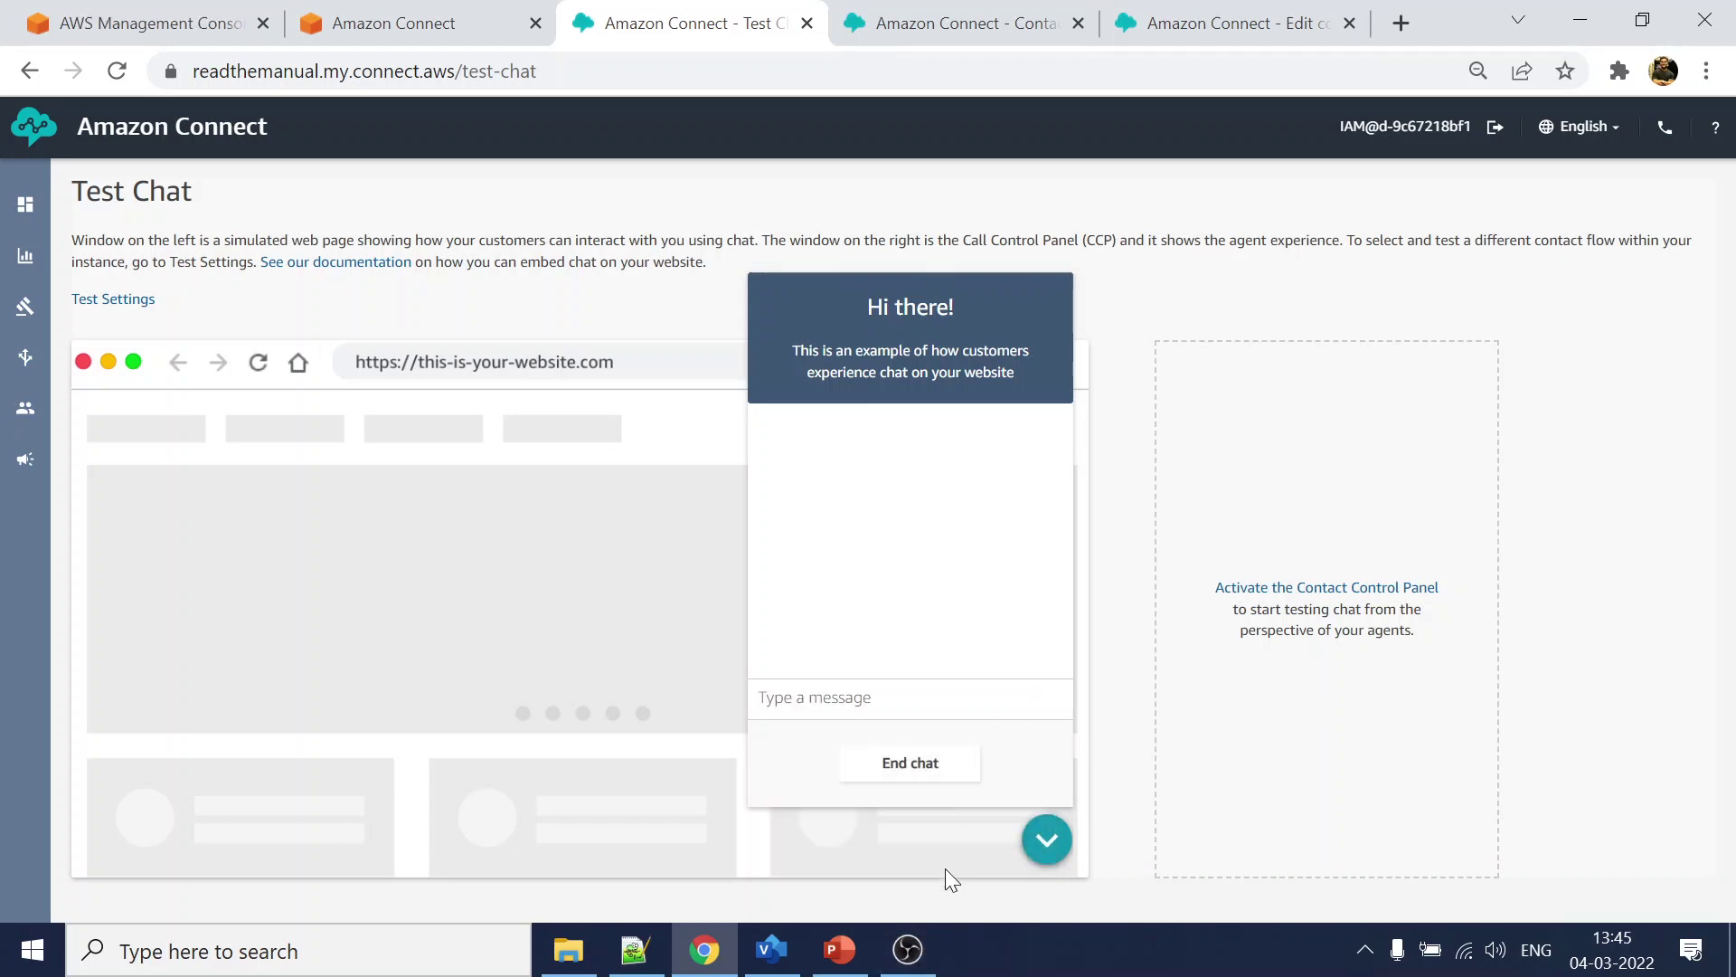
click(907, 948)
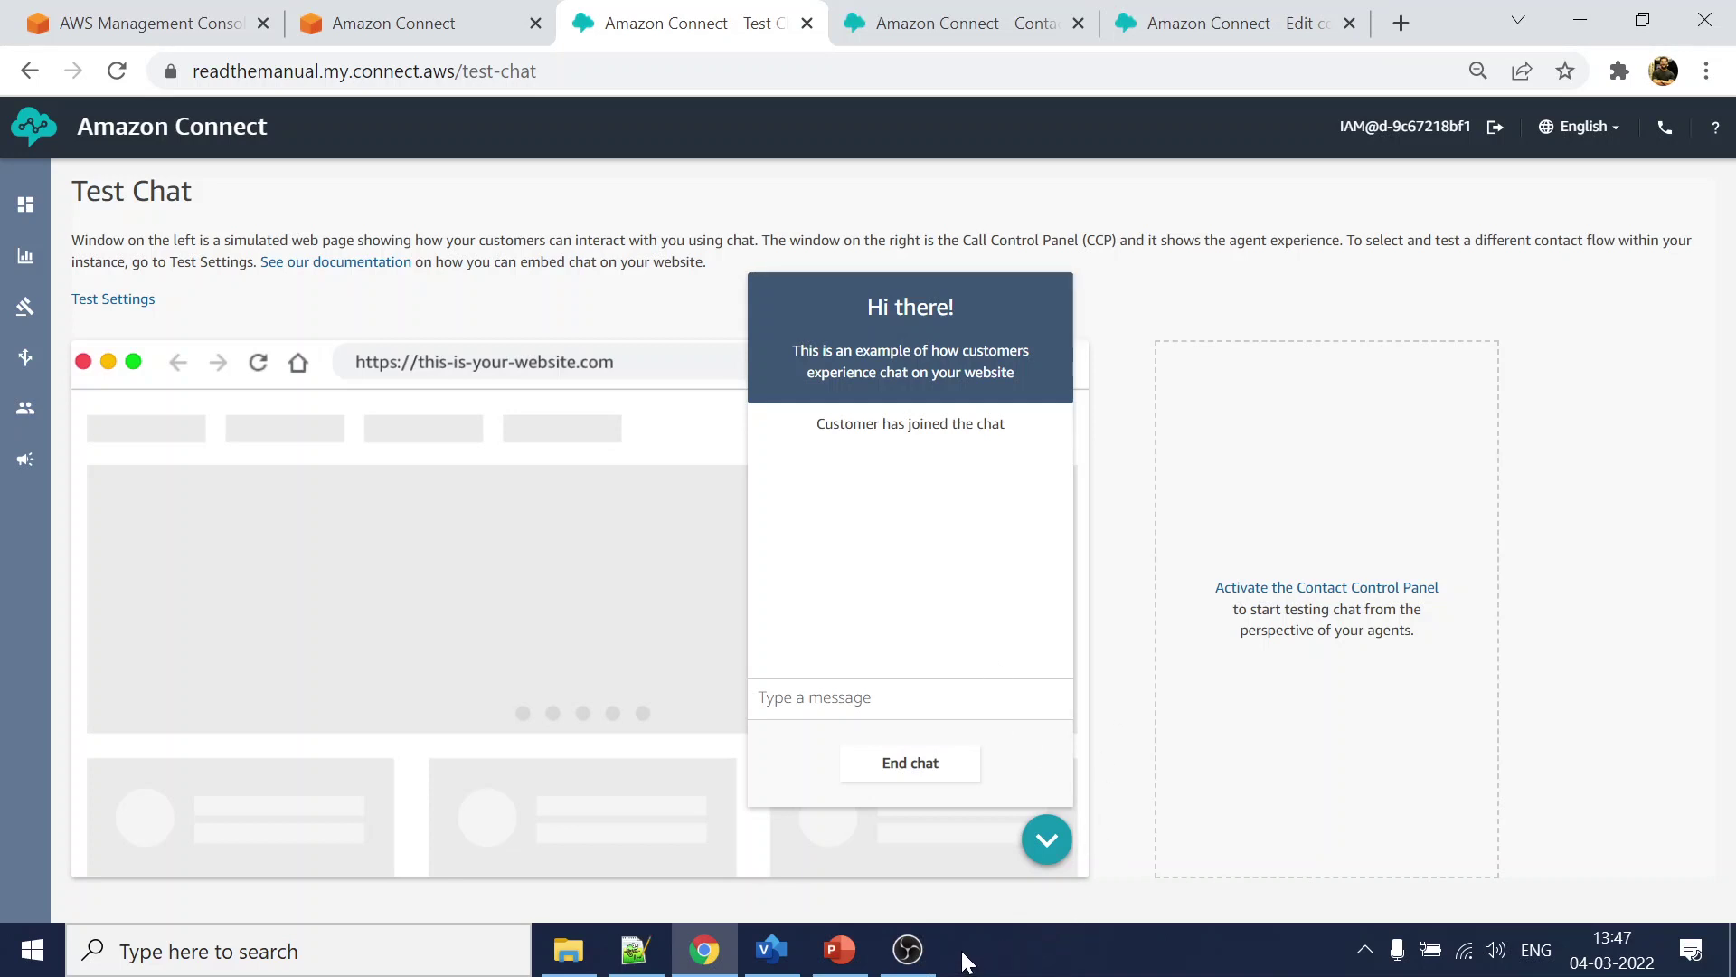
click(874, 692)
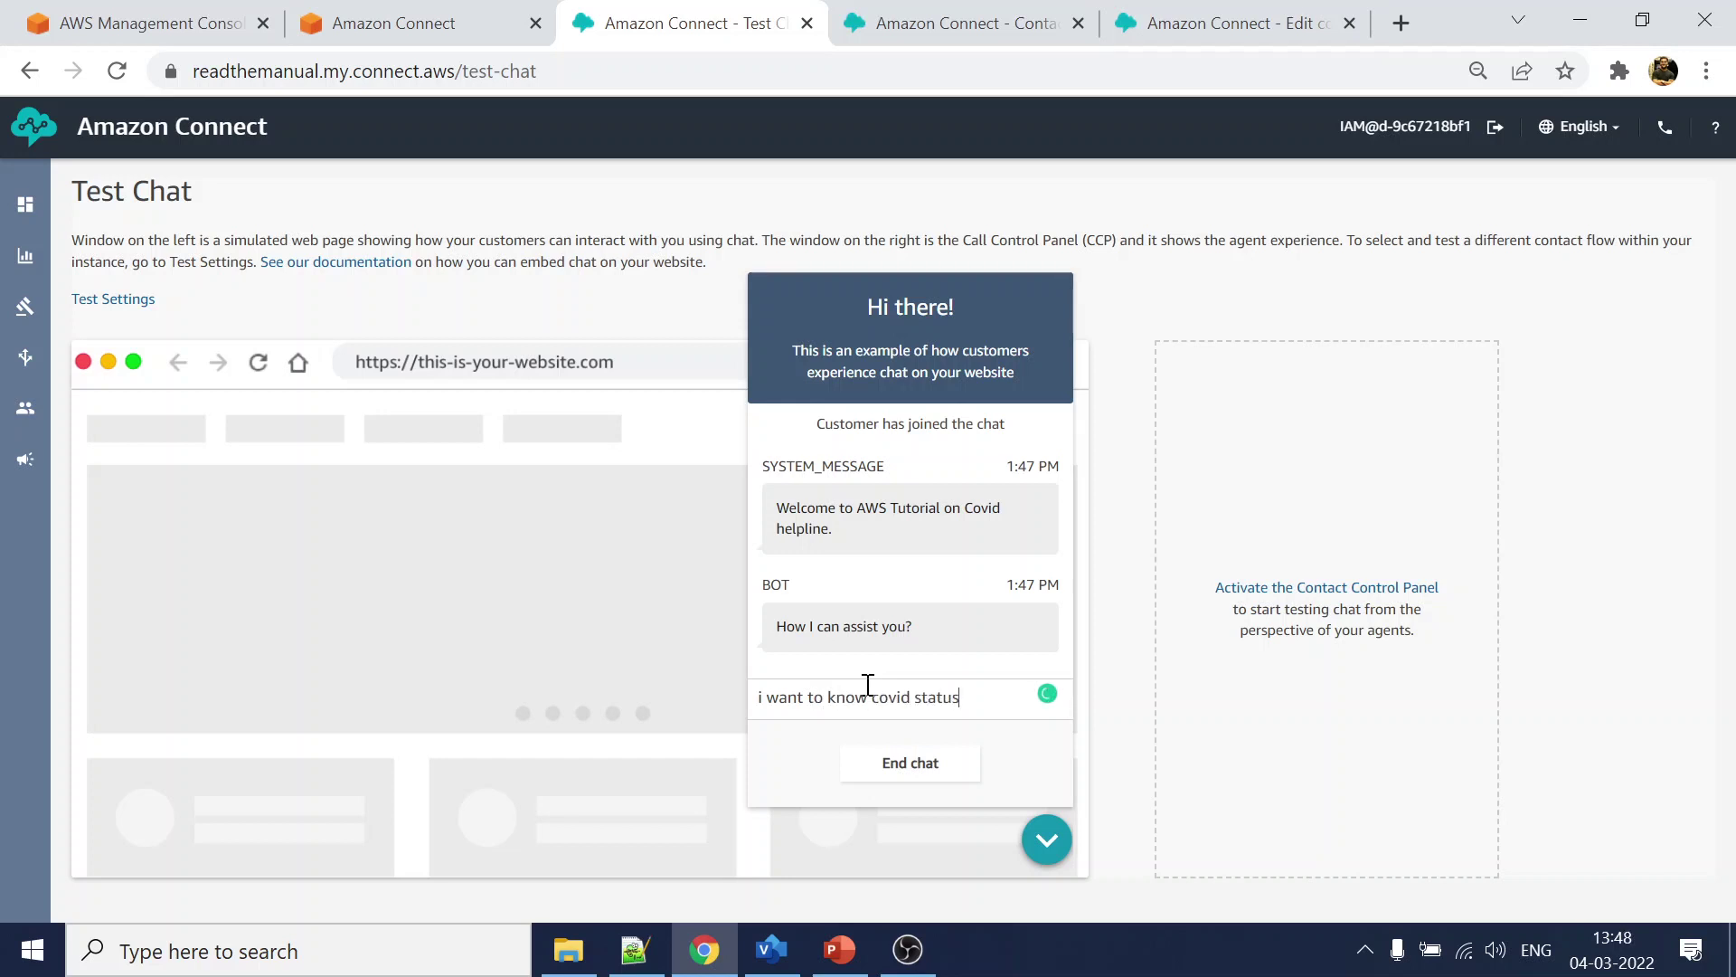
key(Return)
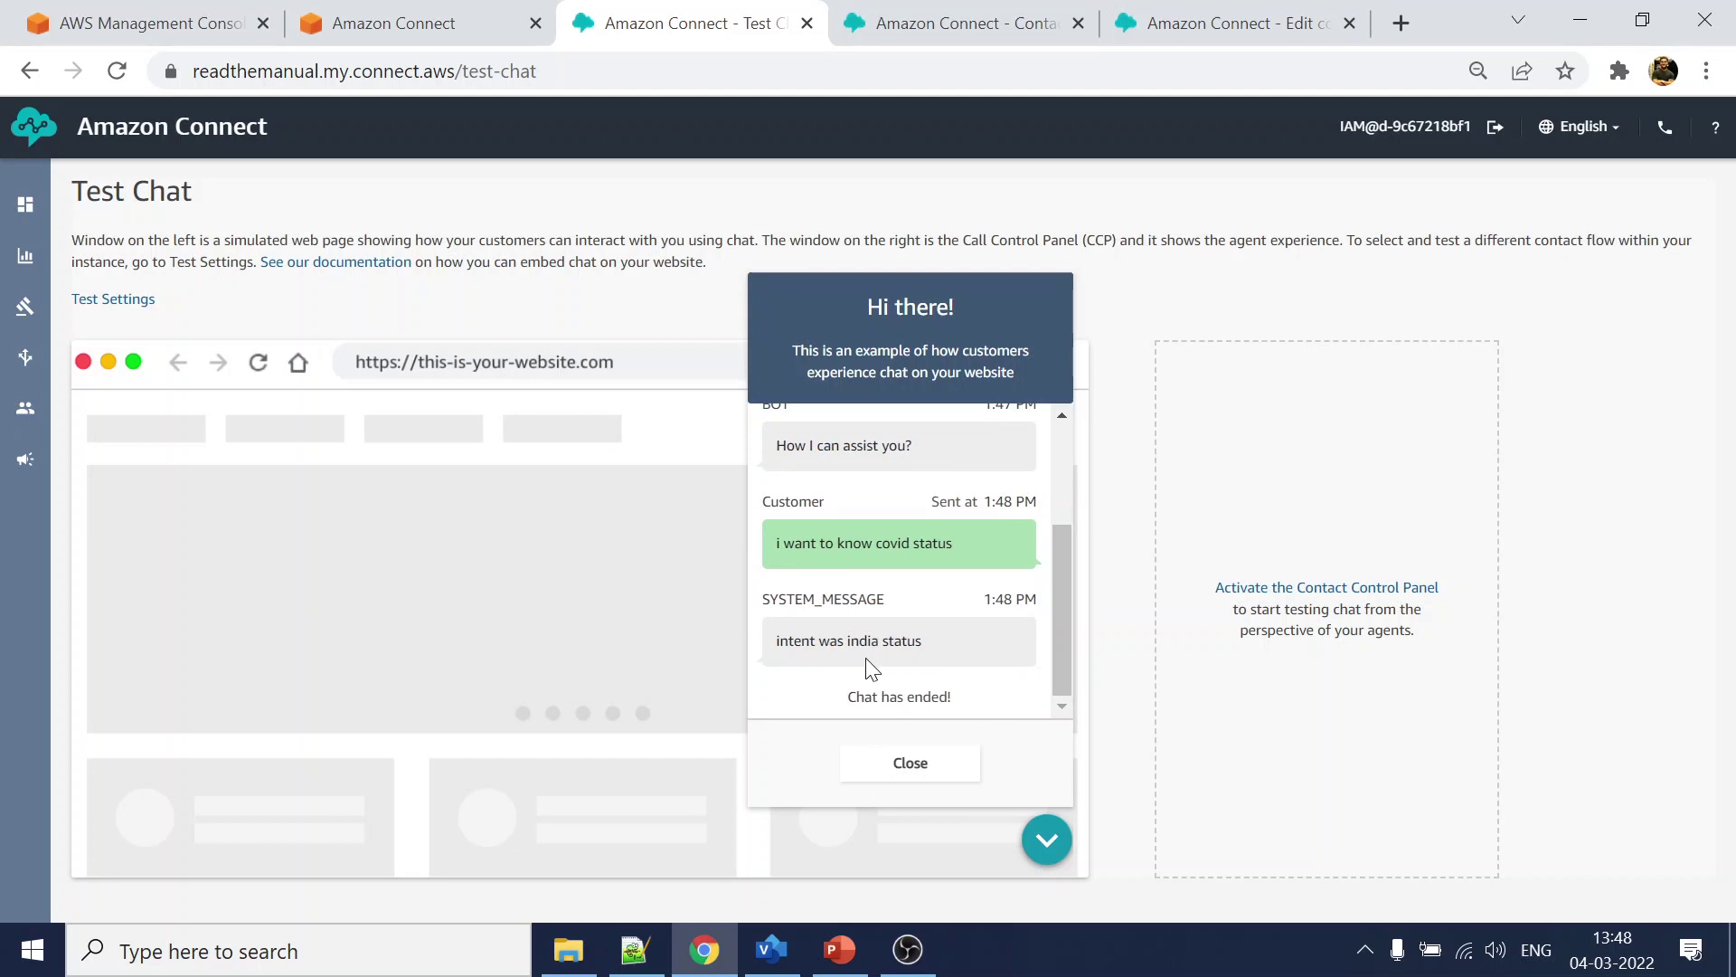
click(912, 966)
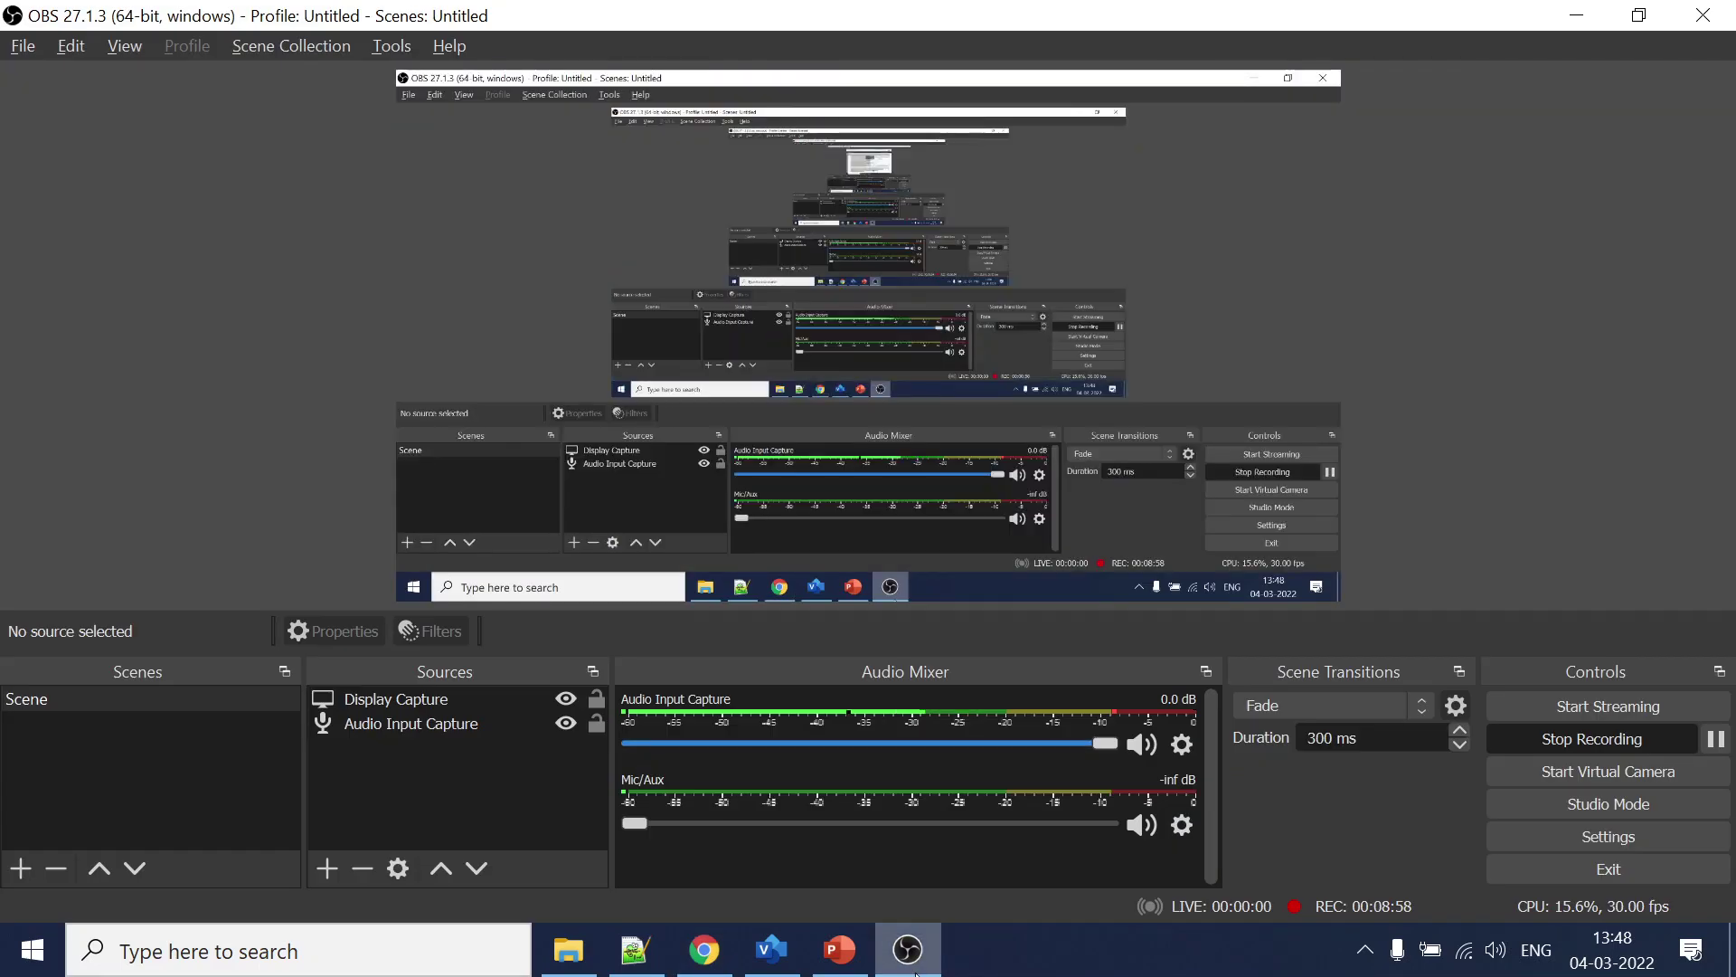
click(912, 965)
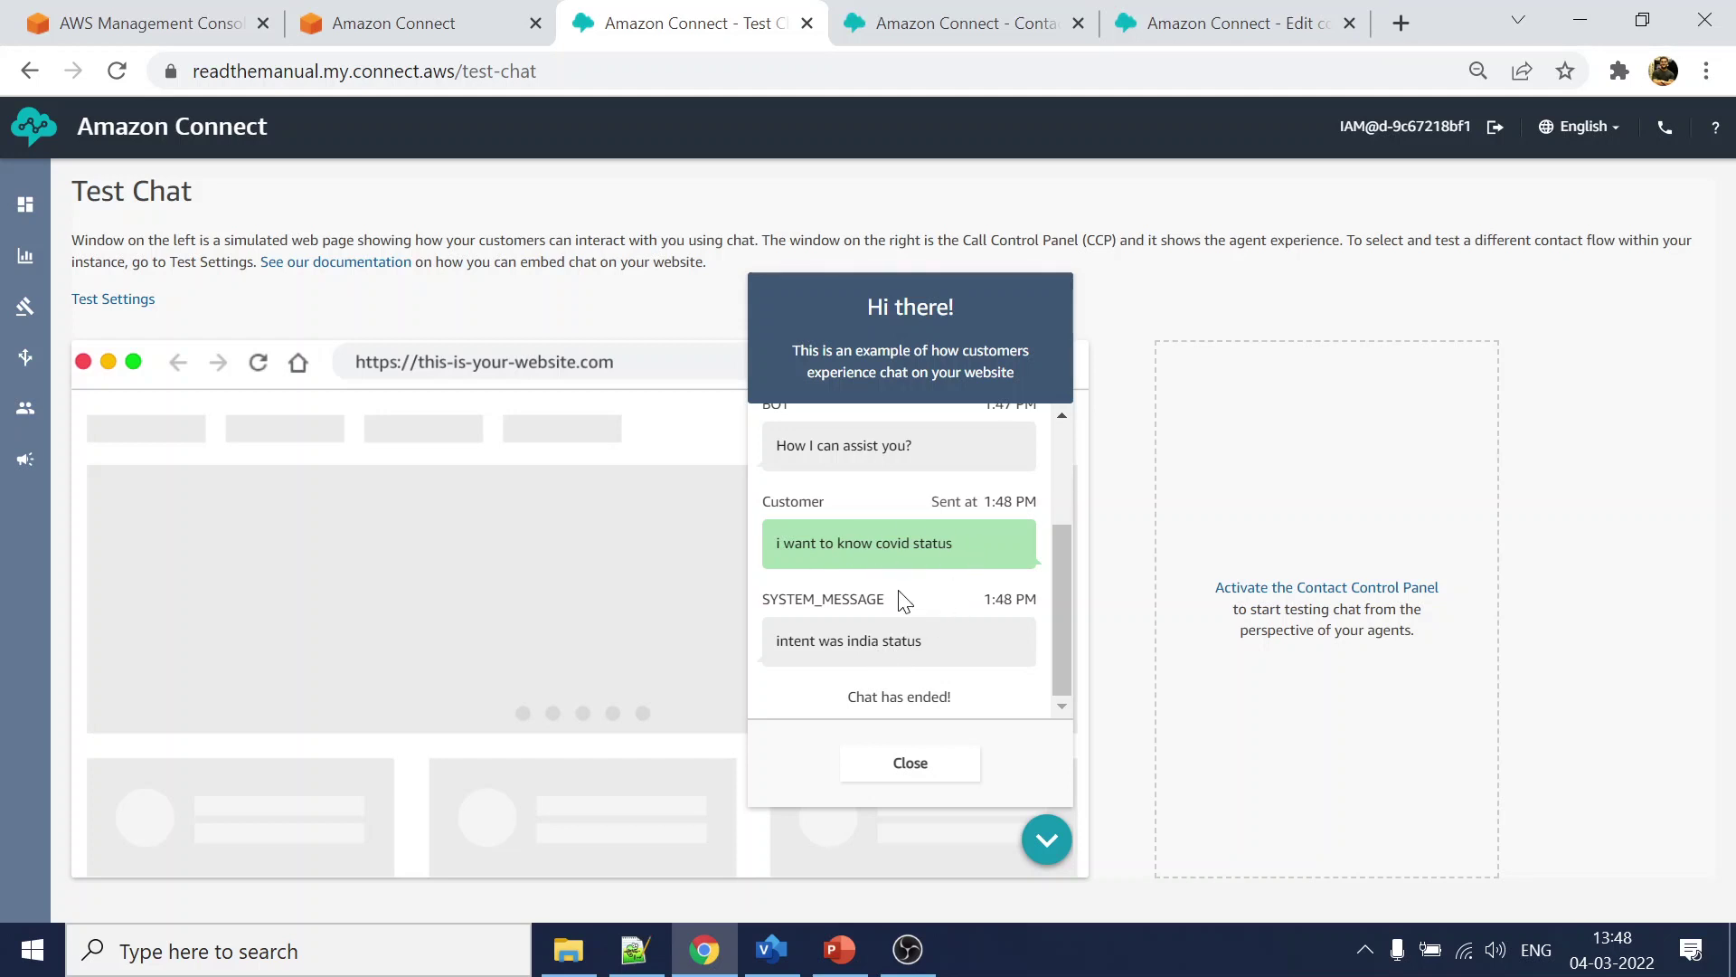
- Compare the intent branches in the MainMenu_IVR flow with the IndiaStatus, Booking and Talk paths of callflow.vsdx in Visio, and return to Amazon Connect
click(1204, 29)
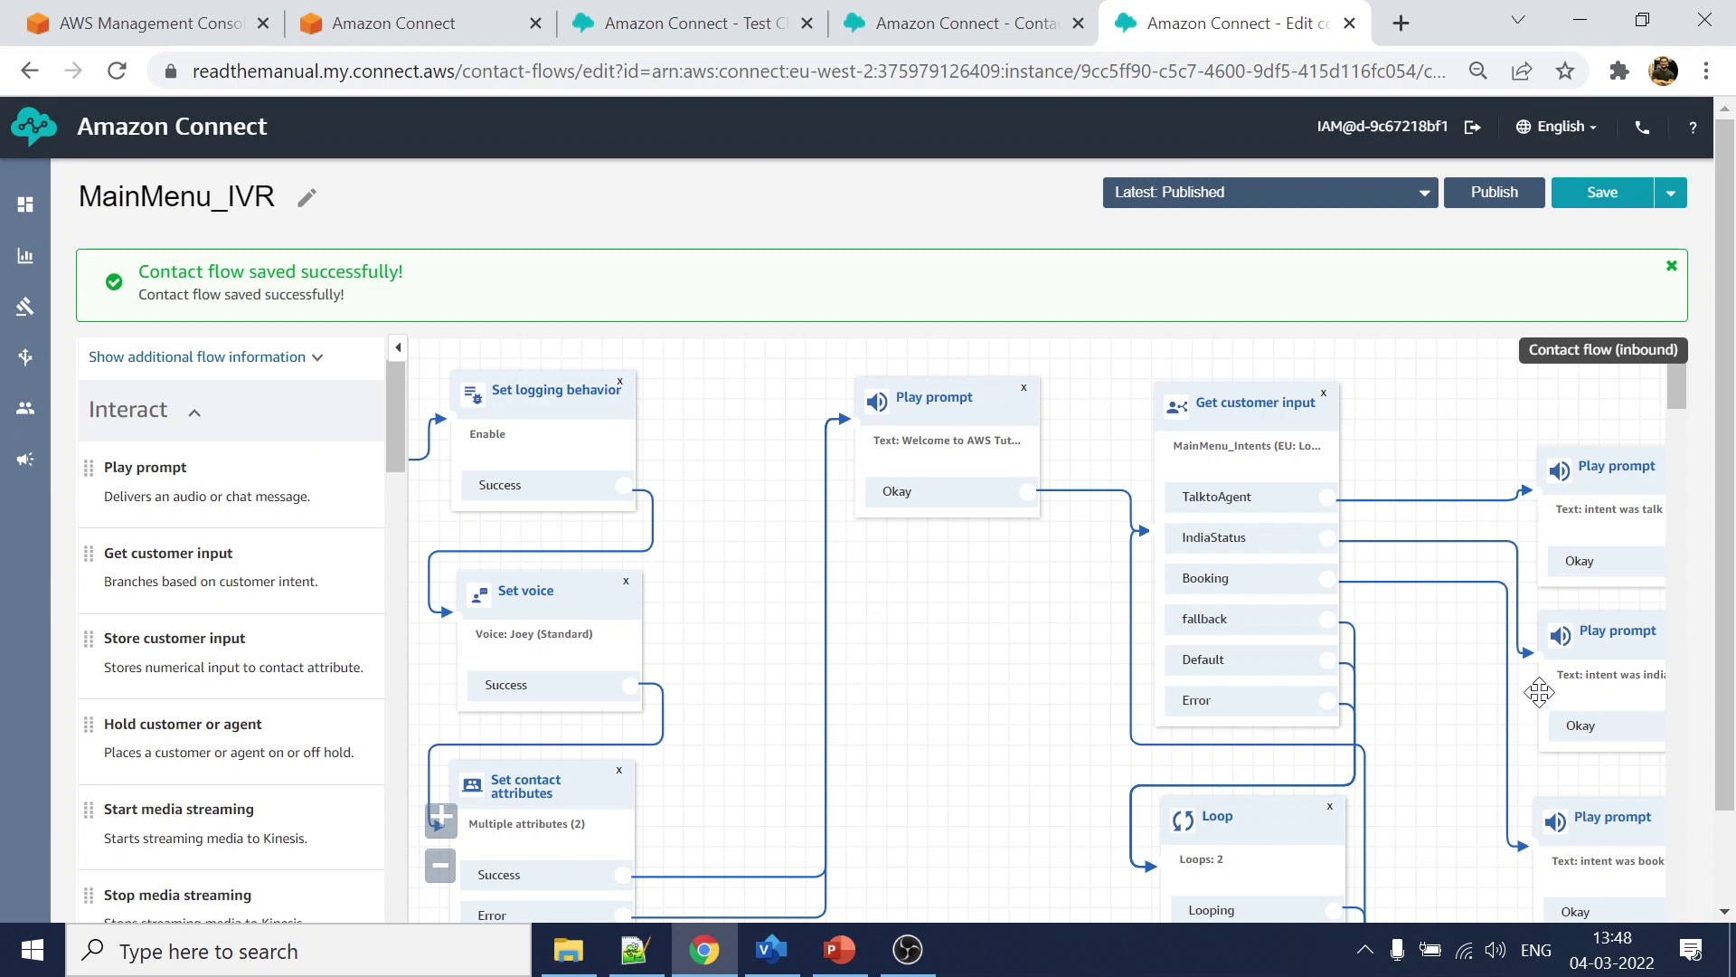
drag(1456, 659, 1030, 539)
drag(1050, 605, 1118, 714)
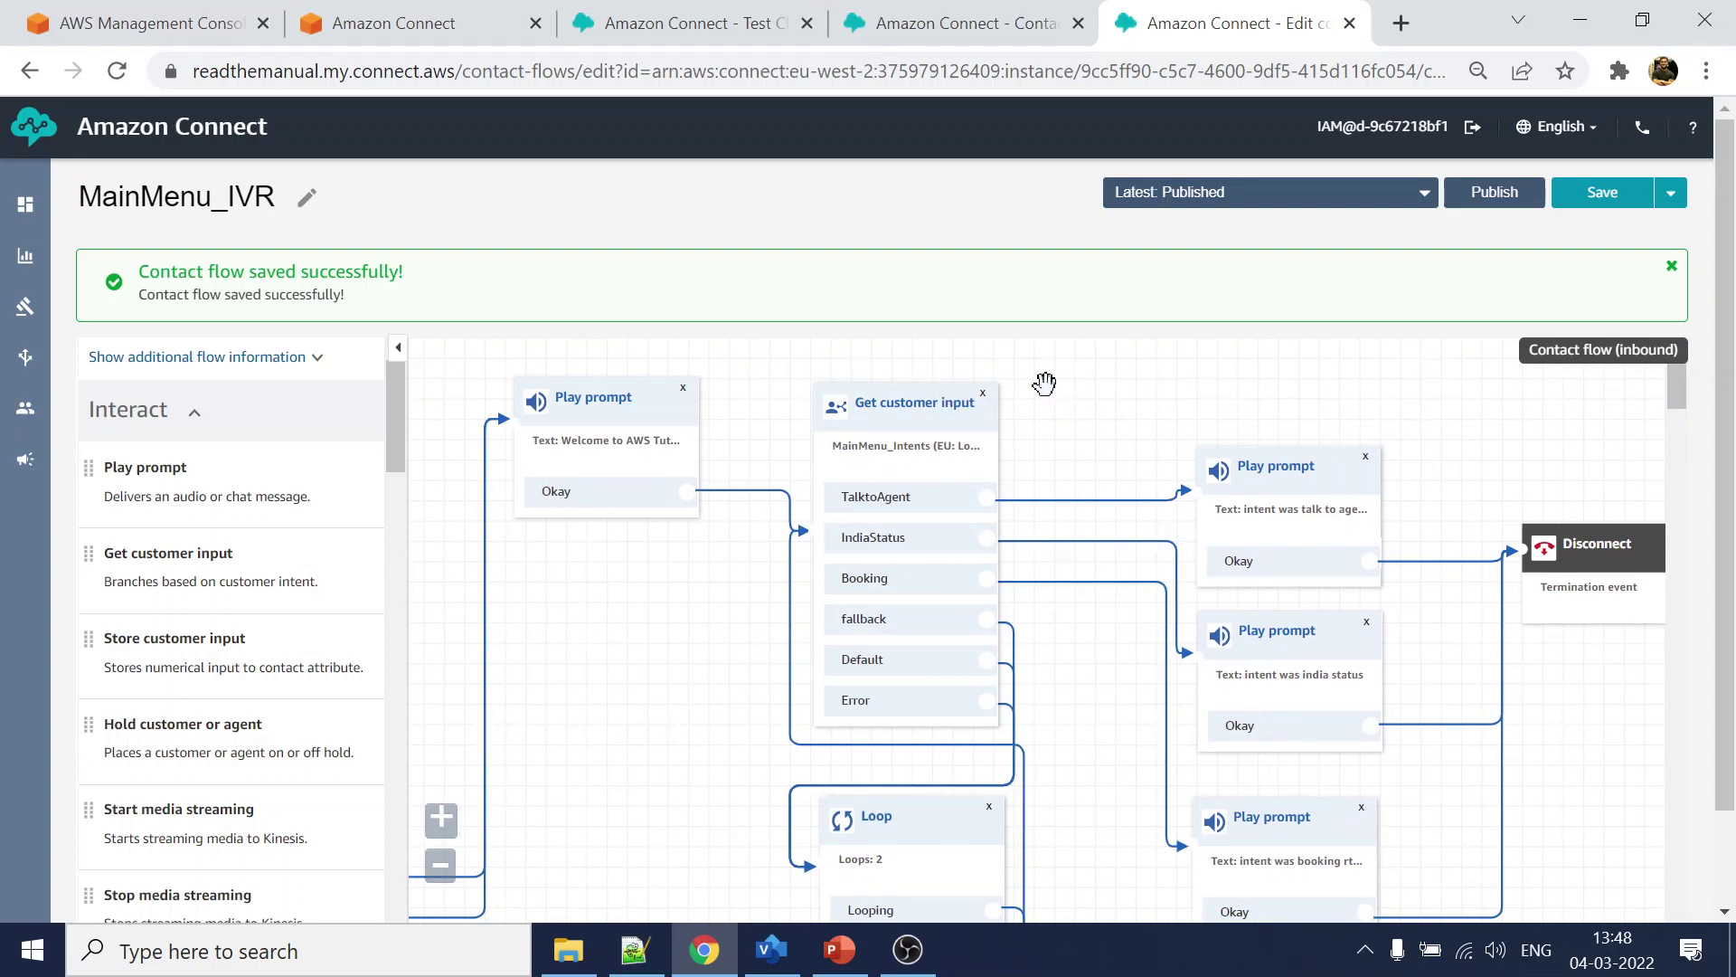
click(776, 955)
scroll(977, 721, down, 5)
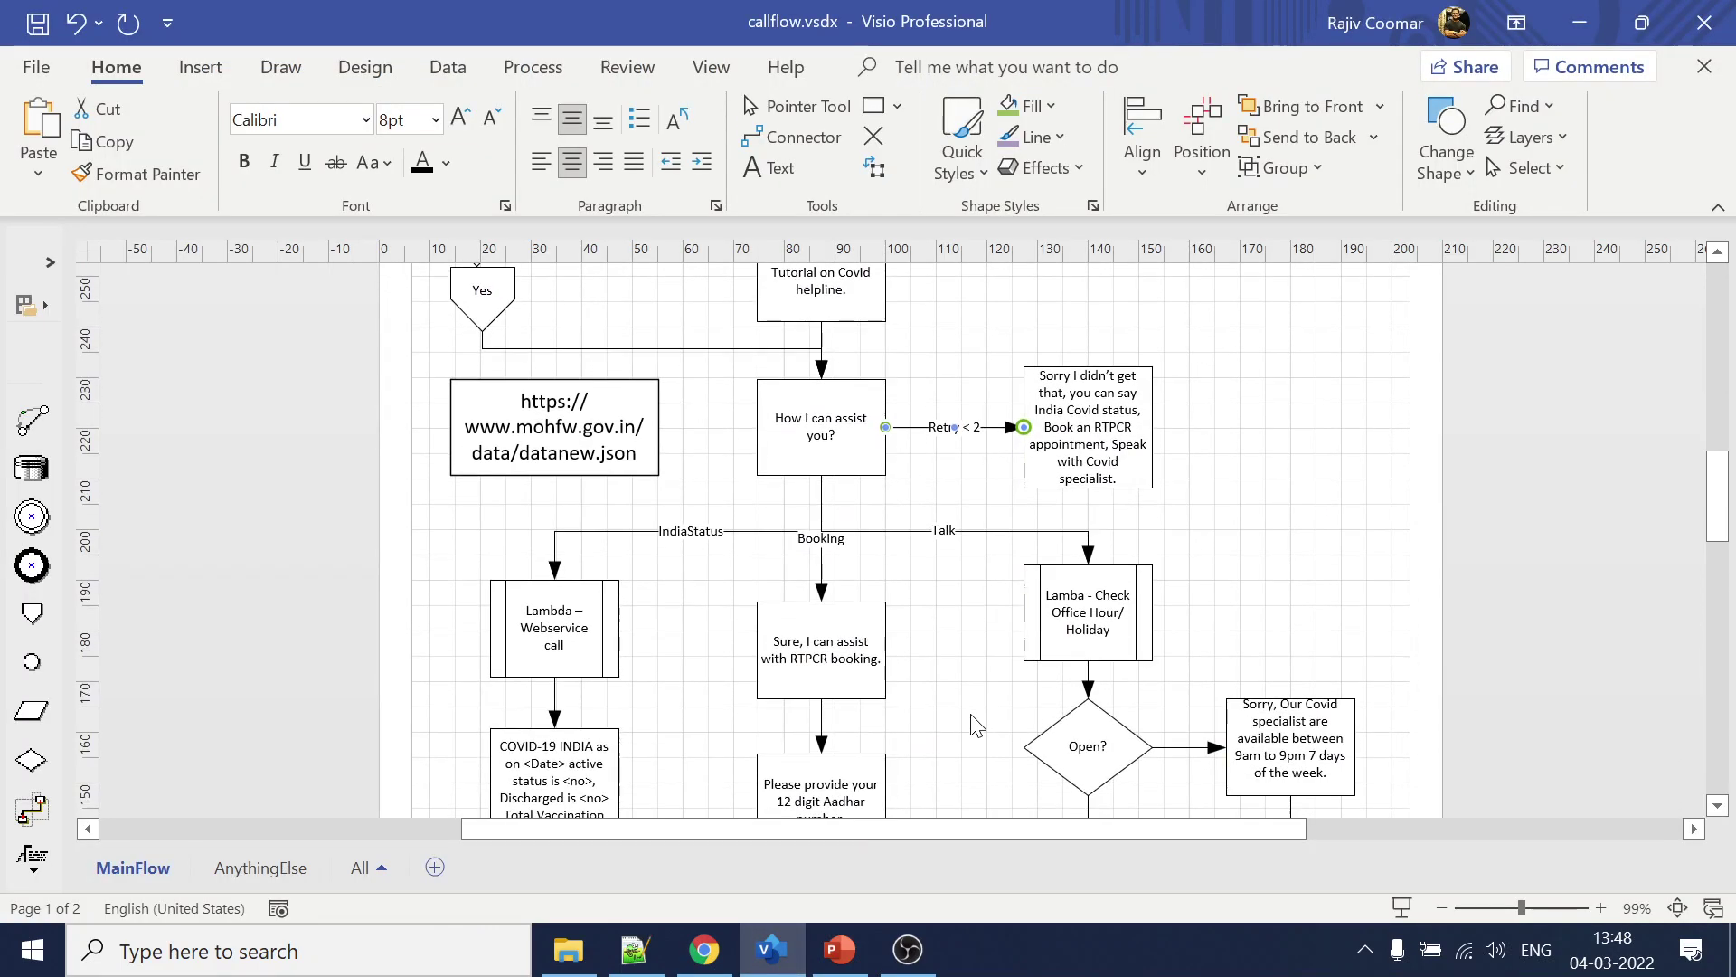
scroll(977, 721, down, 2)
click(845, 600)
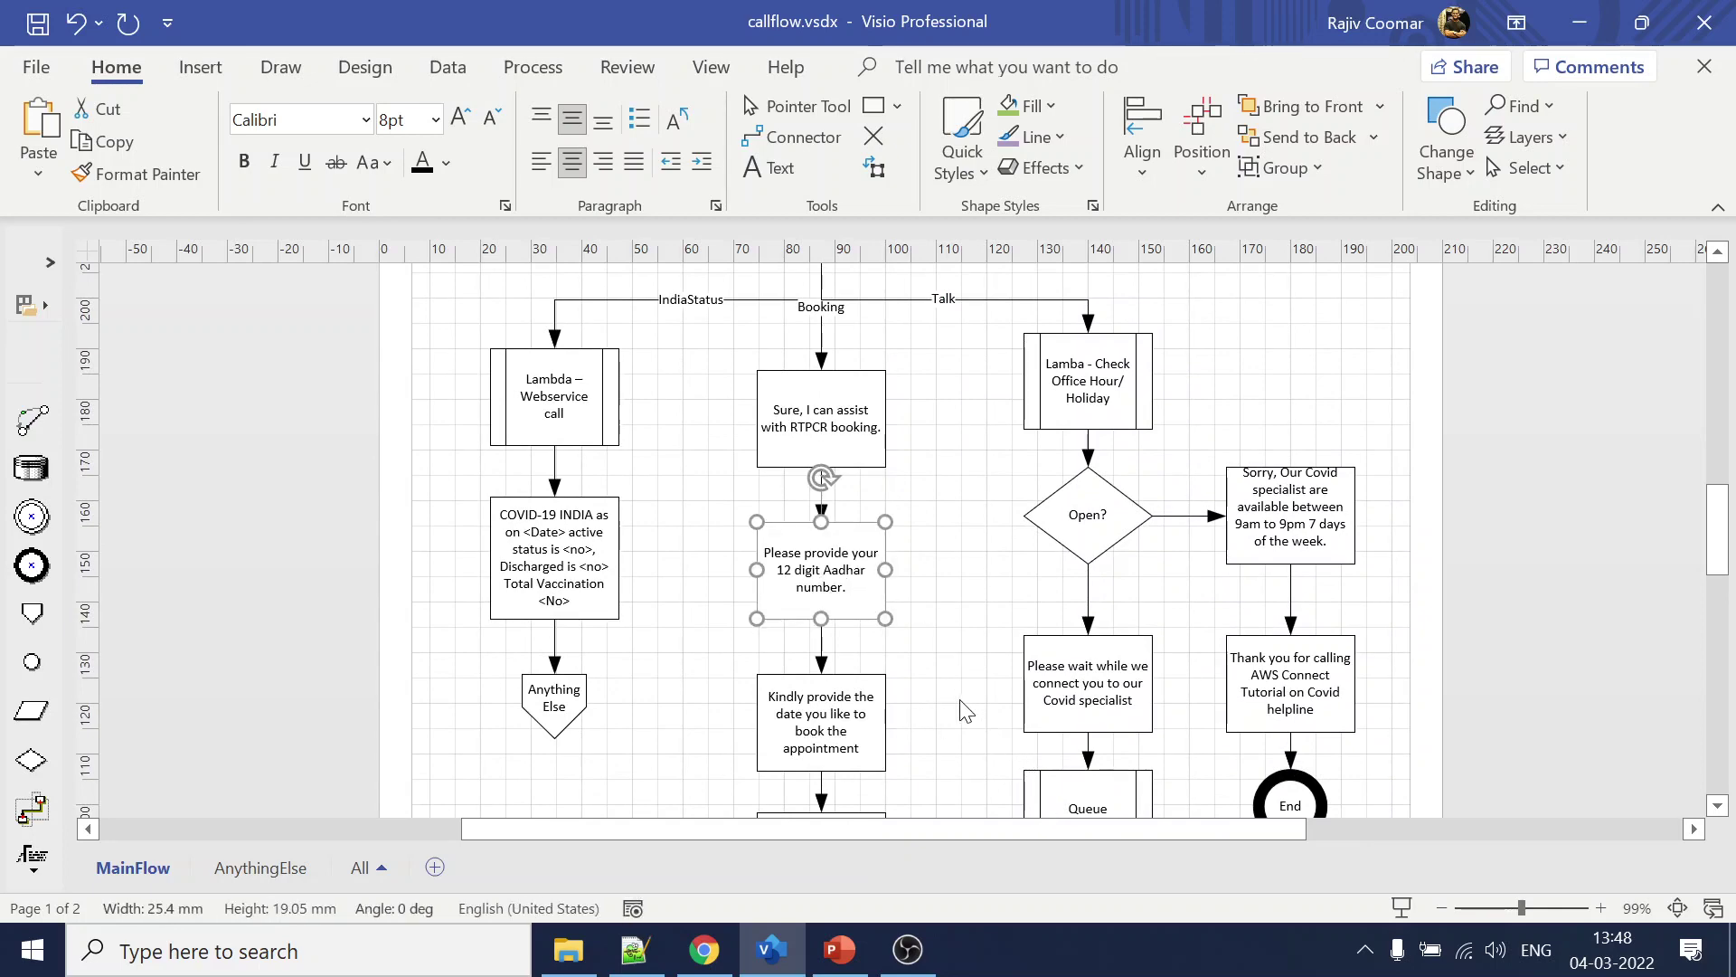
key(alt+Tab)
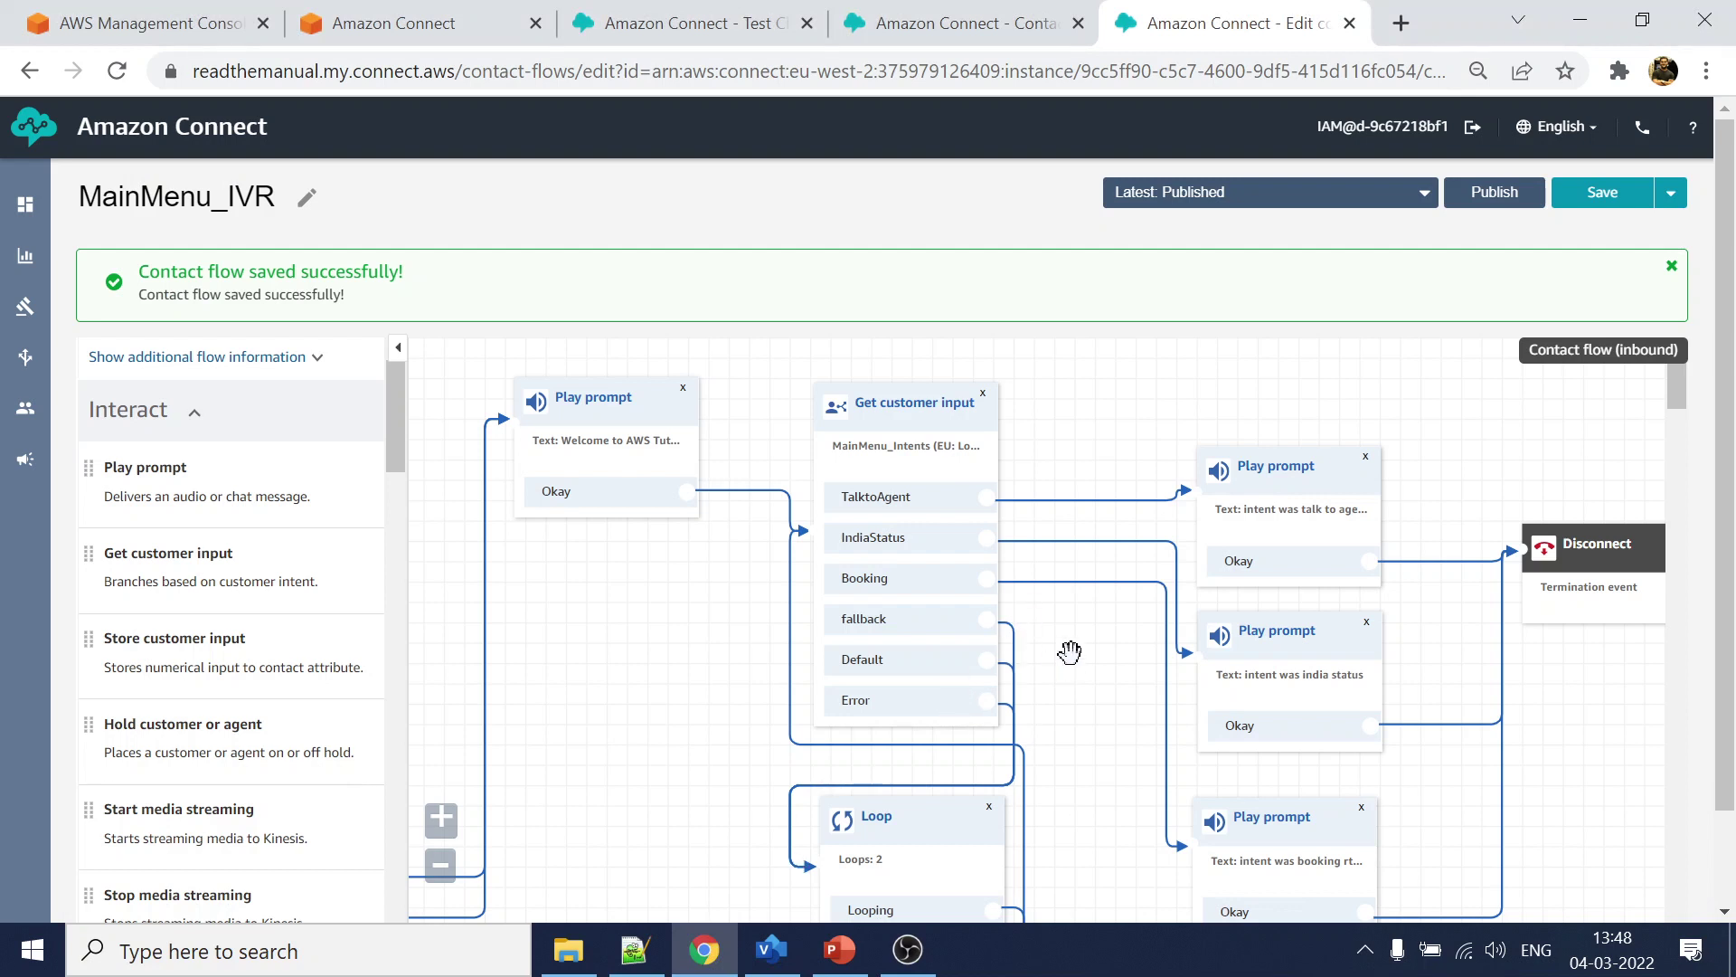